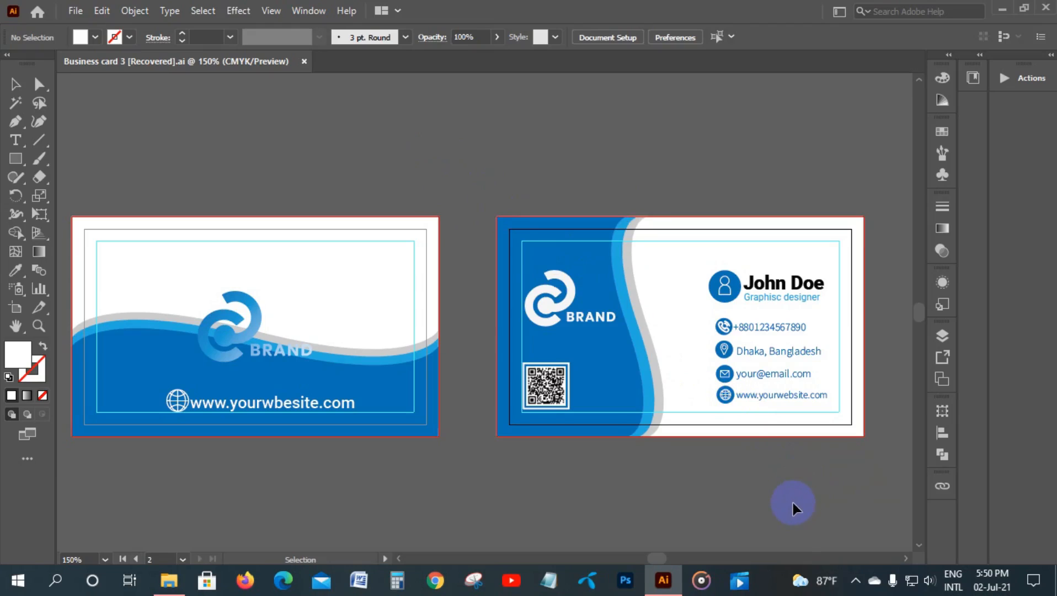
pyautogui.moveTo(541, 147); pyautogui.dragTo(756, 453)
pyautogui.click(537, 154)
pyautogui.moveTo(233, 156); pyautogui.dragTo(649, 369)
pyautogui.click(453, 180)
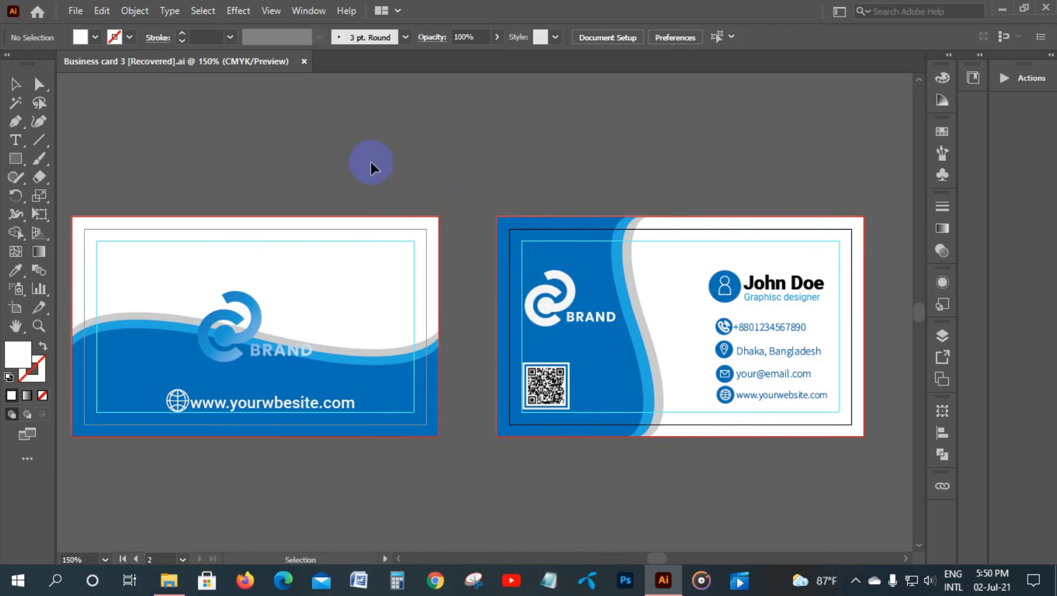
pyautogui.moveTo(63, 193); pyautogui.dragTo(879, 451)
pyautogui.click(134, 138)
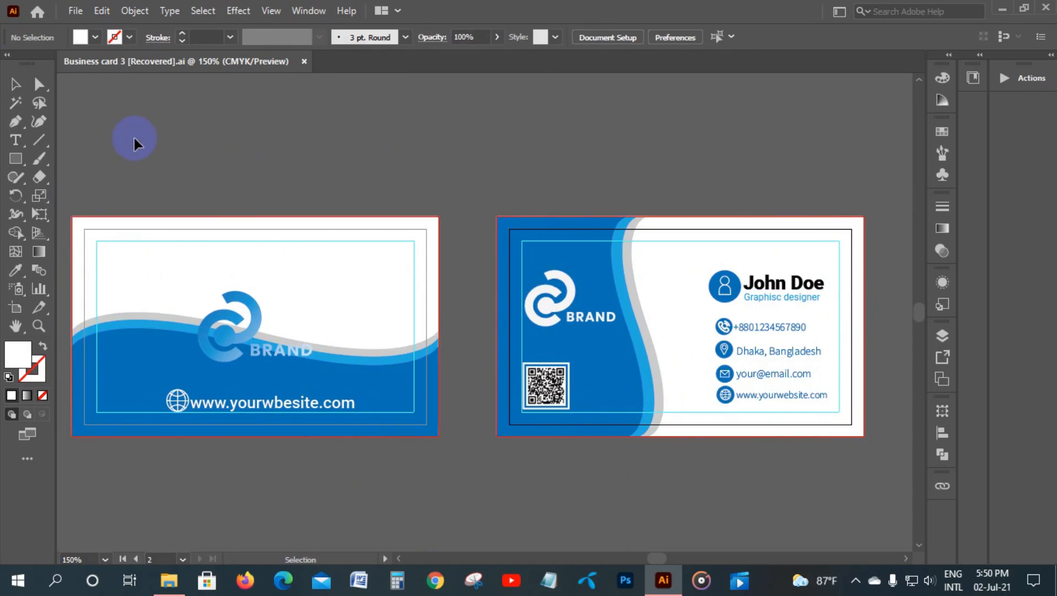
pyautogui.moveTo(60, 196); pyautogui.dragTo(865, 433)
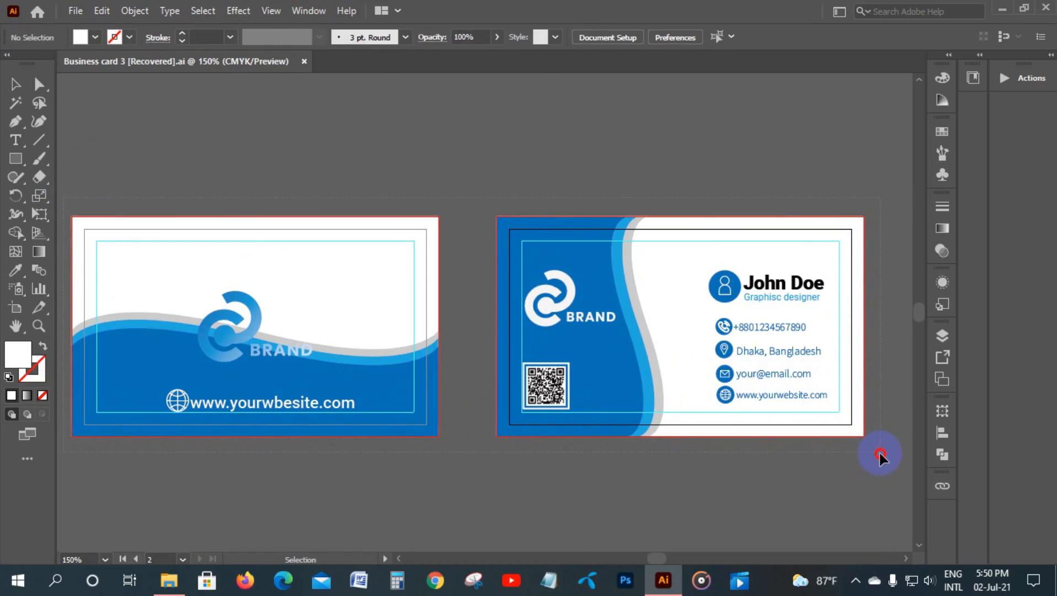
pyautogui.moveTo(877, 454); pyautogui.dragTo(877, 453)
pyautogui.click(483, 147)
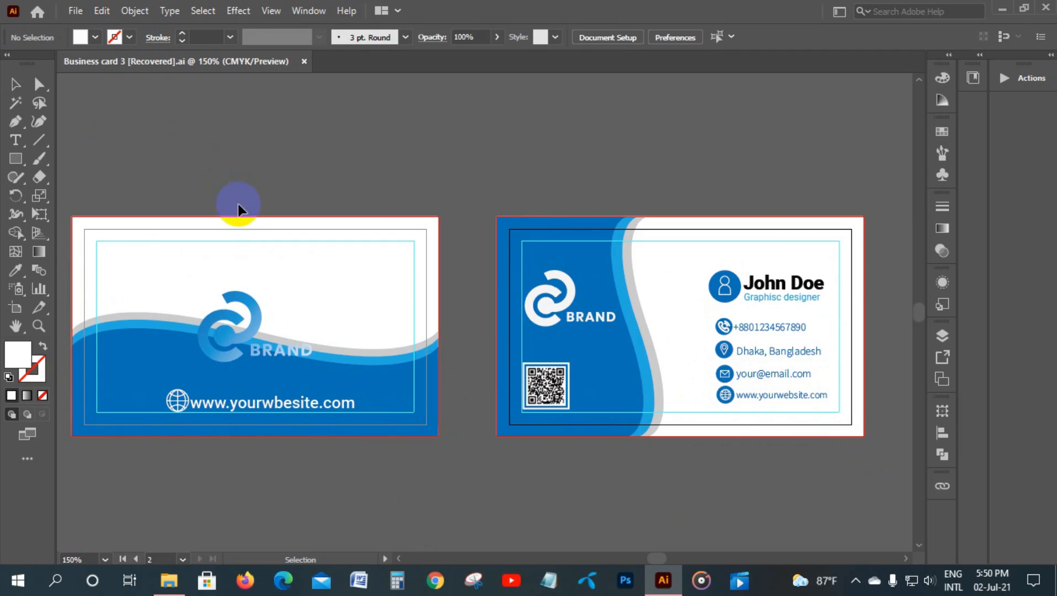
# - Start a new document named "business card" with inches as its unit
pyautogui.click(76, 10)
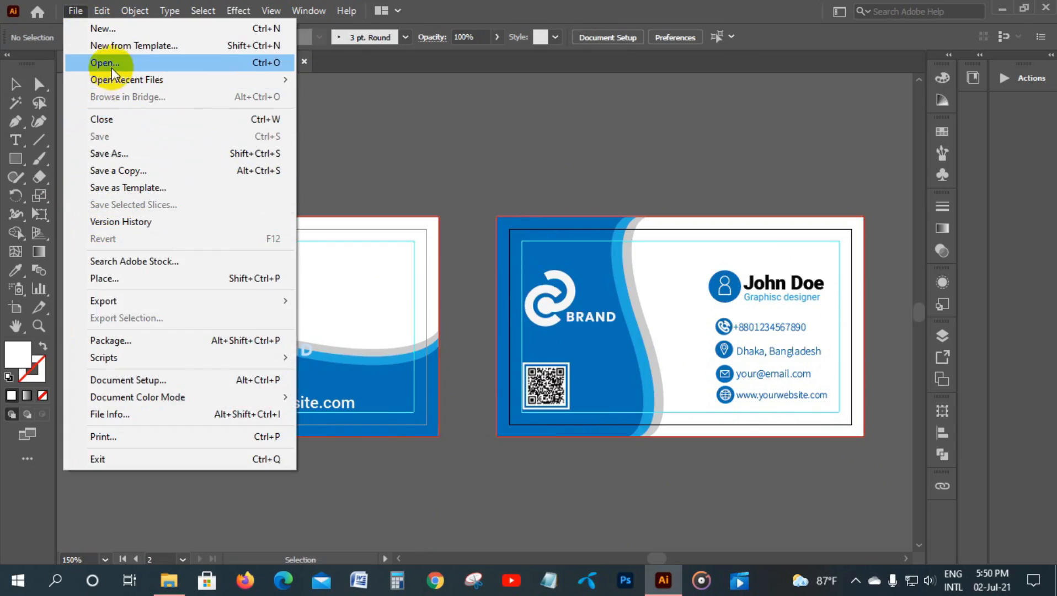
pyautogui.click(109, 32)
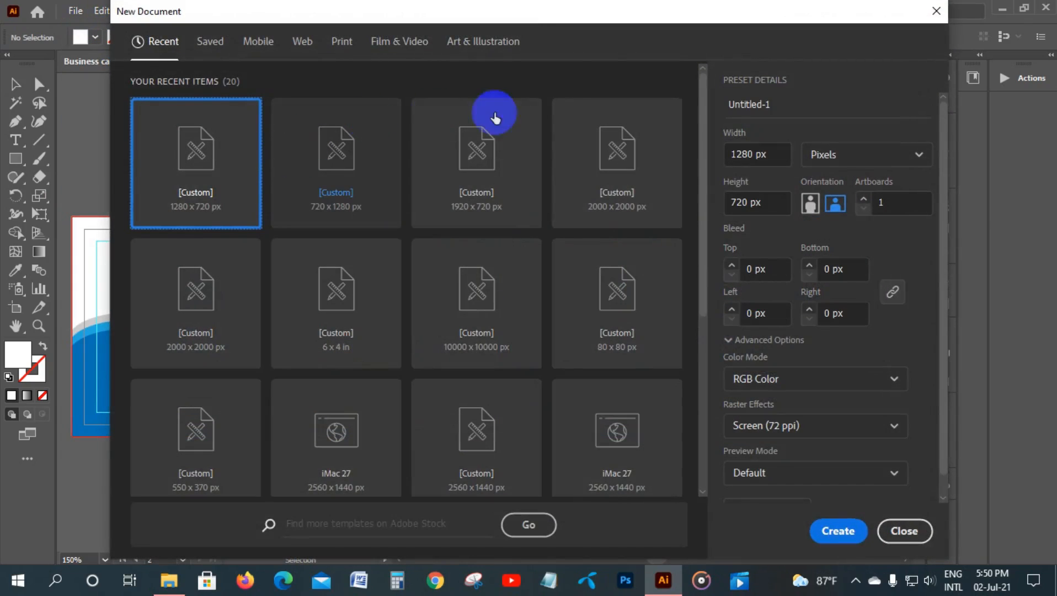
pyautogui.click(750, 105)
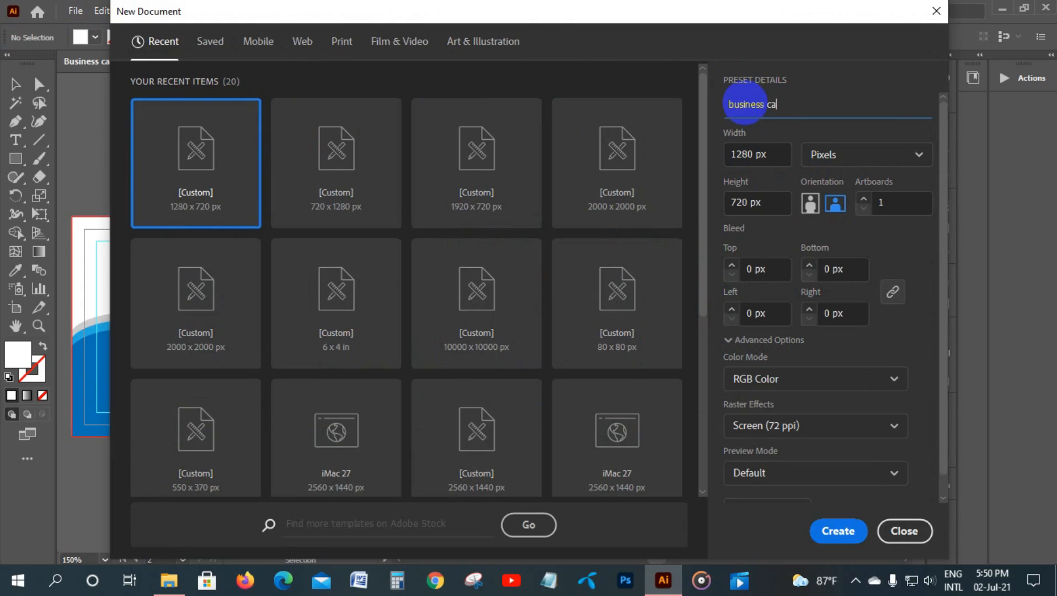
pyautogui.click(852, 164)
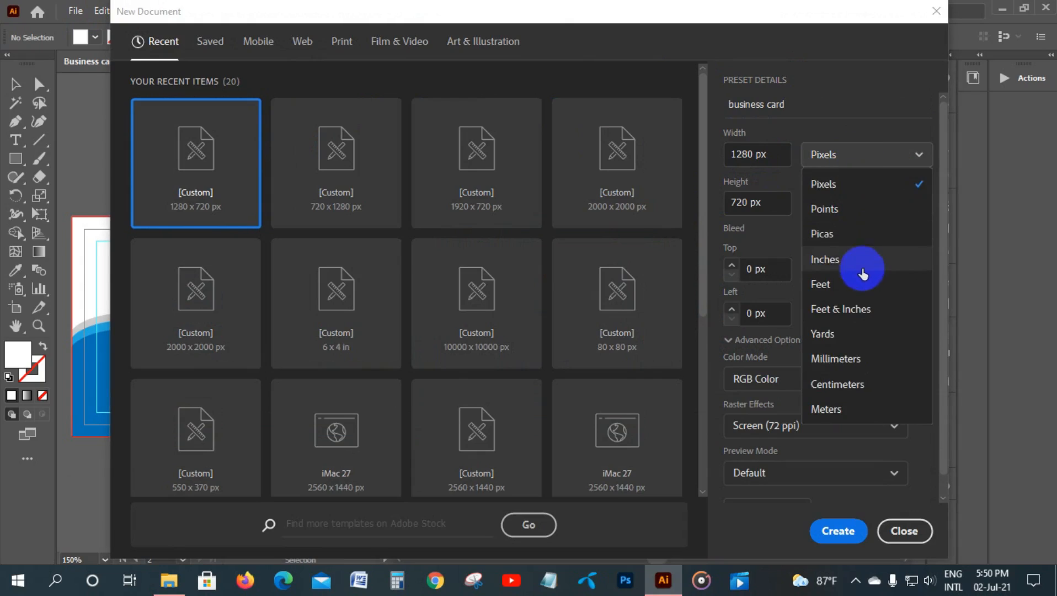
pyautogui.click(858, 259)
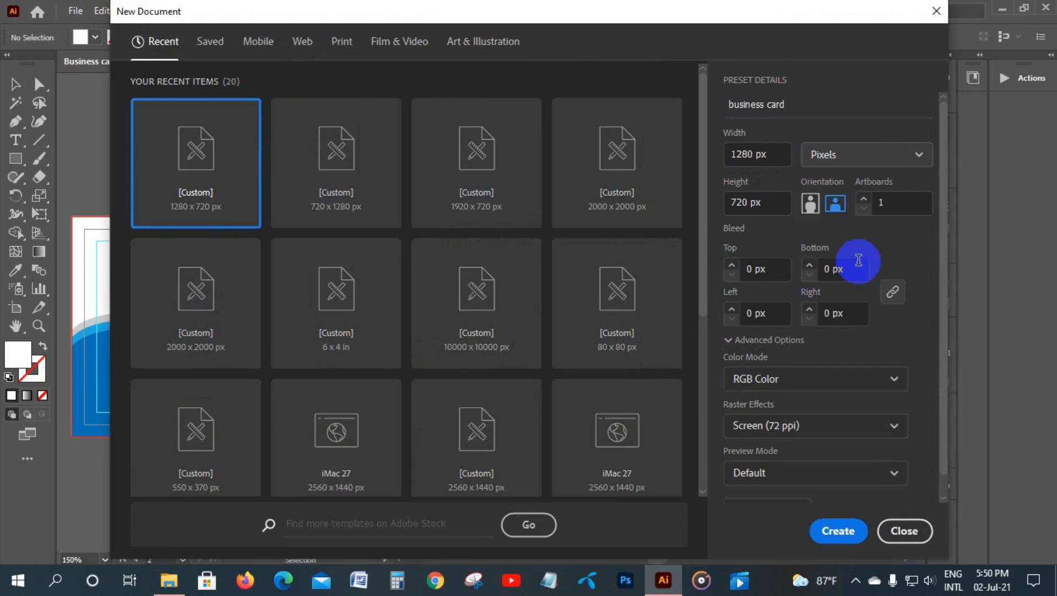
# - Set the new document's width to 3.5 in and its height to 2 in
pyautogui.doubleClick(766, 154)
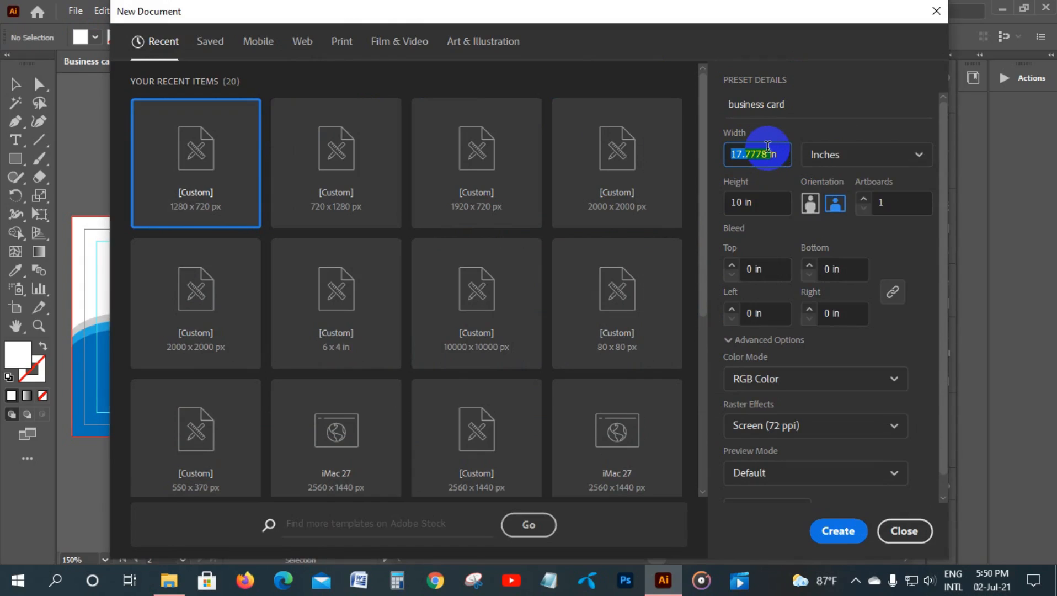
pyautogui.write('3.5')
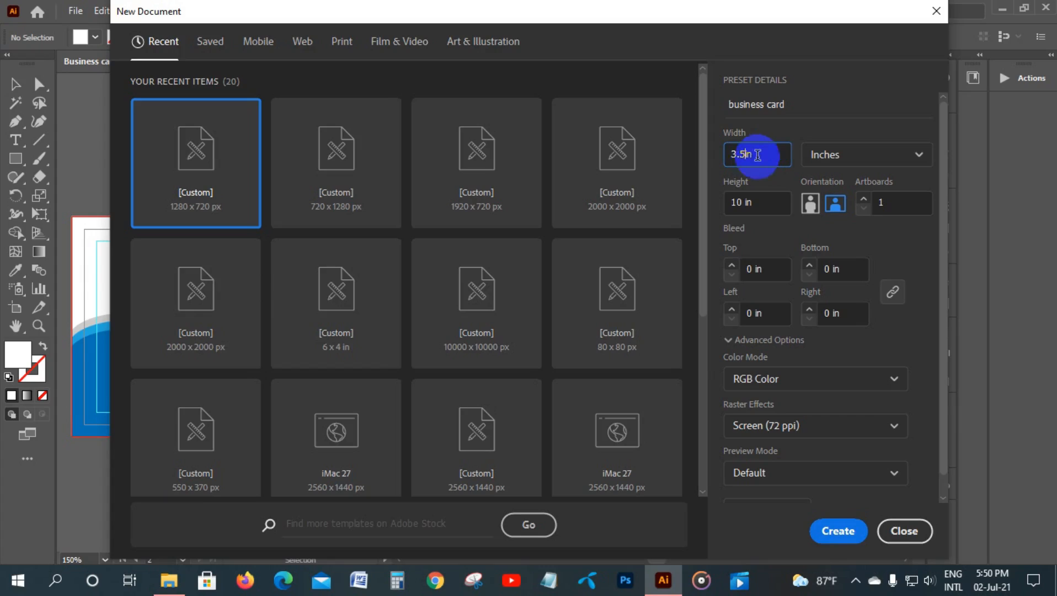
pyautogui.click(740, 203)
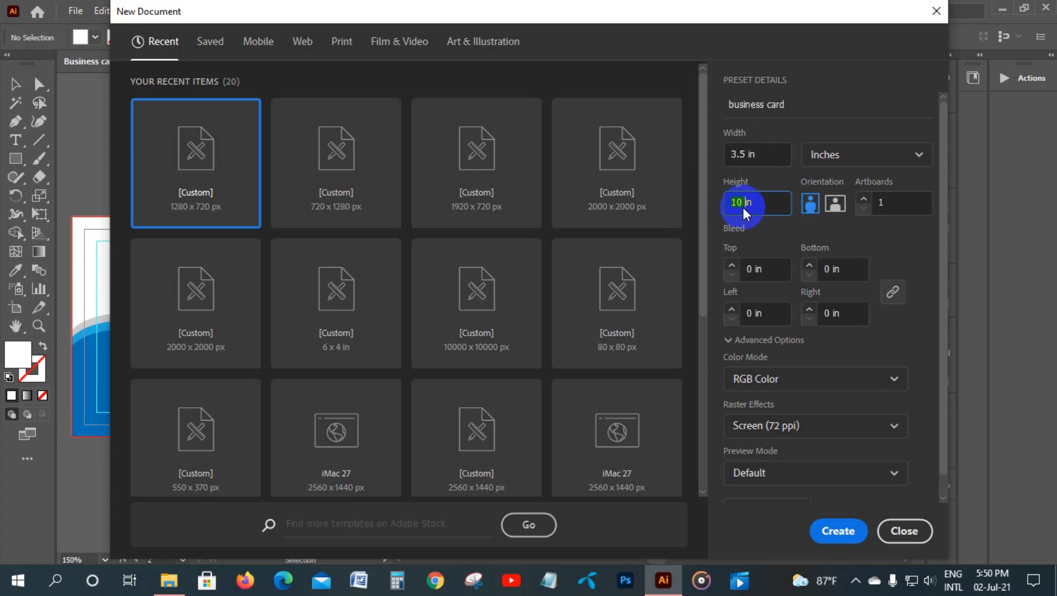
pyautogui.write('2')
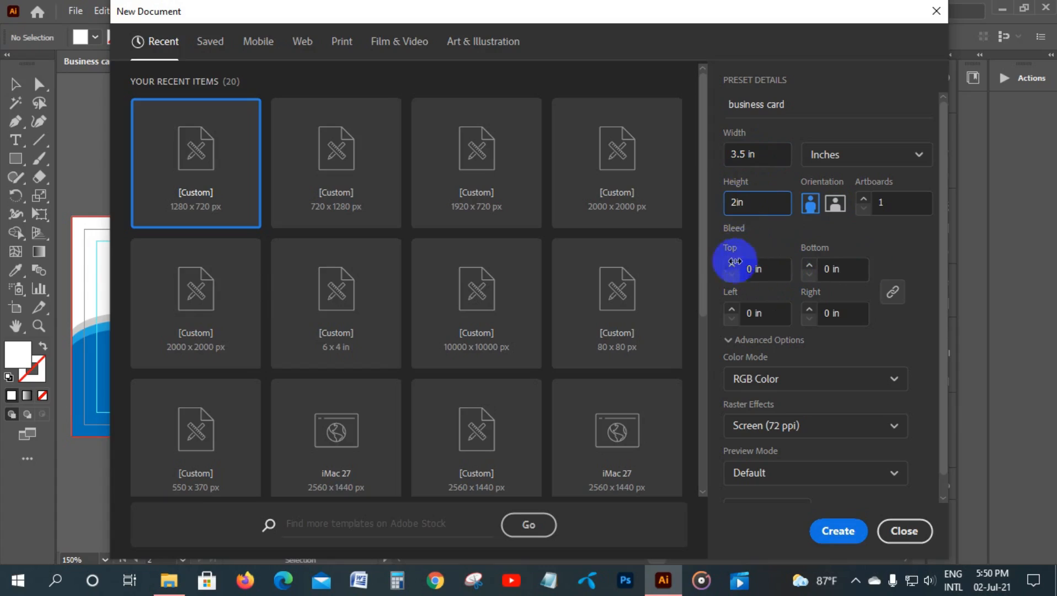
pyautogui.click(735, 234)
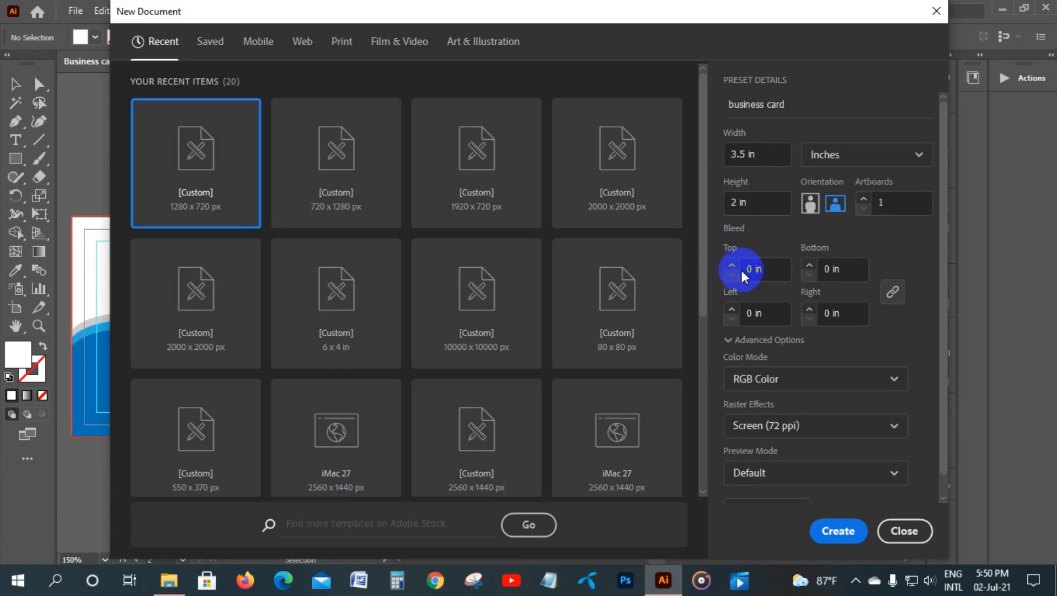
# - Create the document with a 0.125 in bleed on all sides, CMYK Color mode and High (300 ppi) raster effects
pyautogui.click(731, 265)
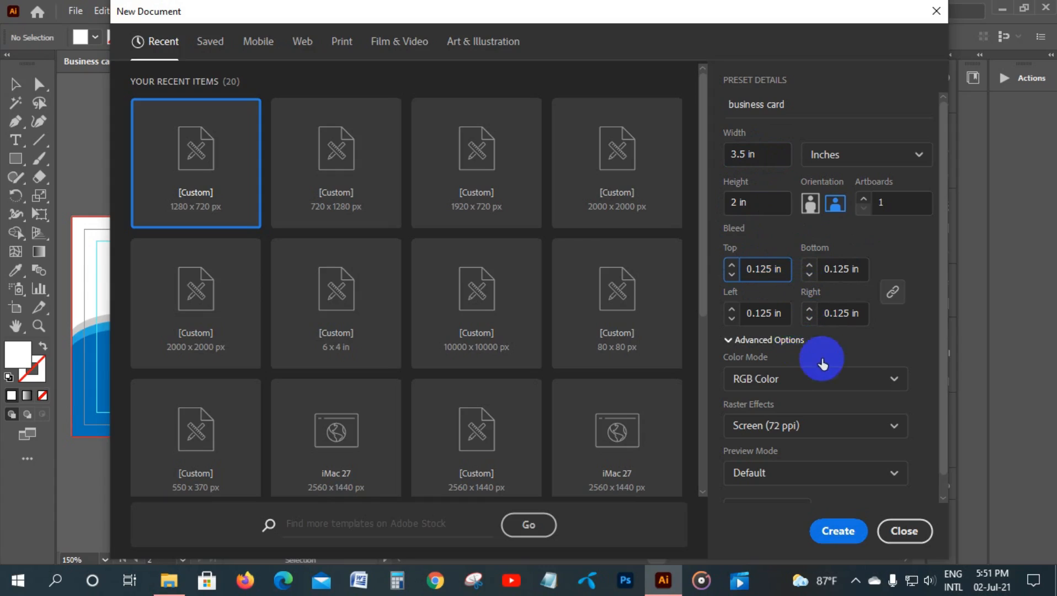
pyautogui.click(871, 380)
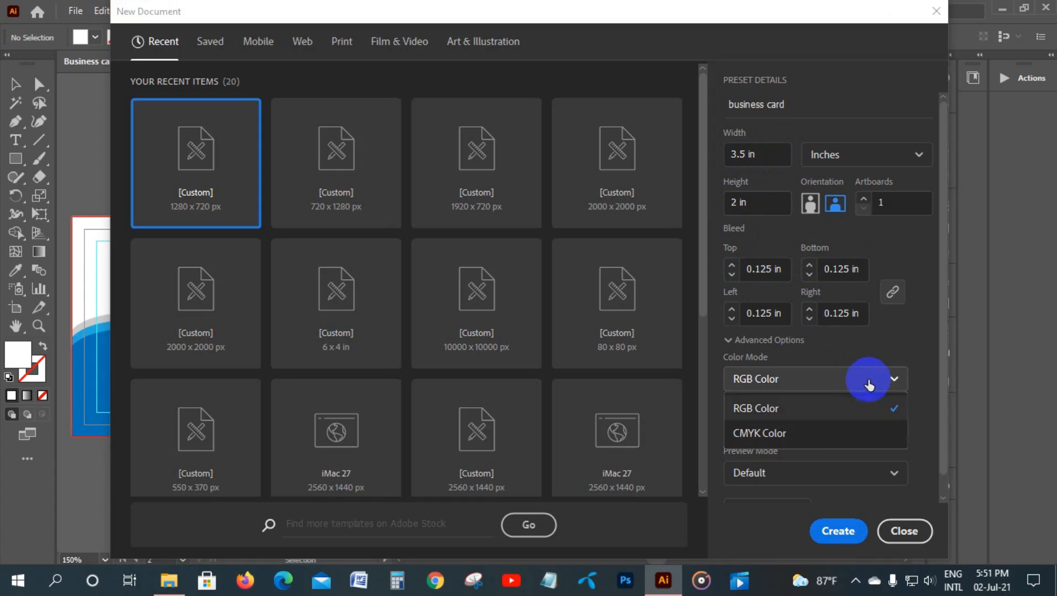
pyautogui.click(842, 442)
pyautogui.click(862, 430)
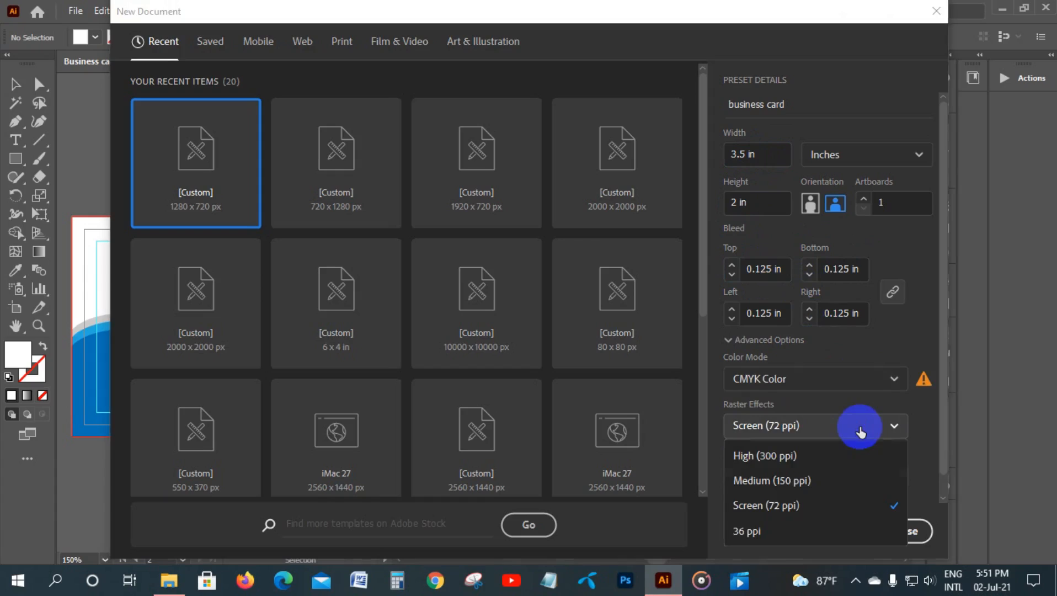
pyautogui.click(786, 460)
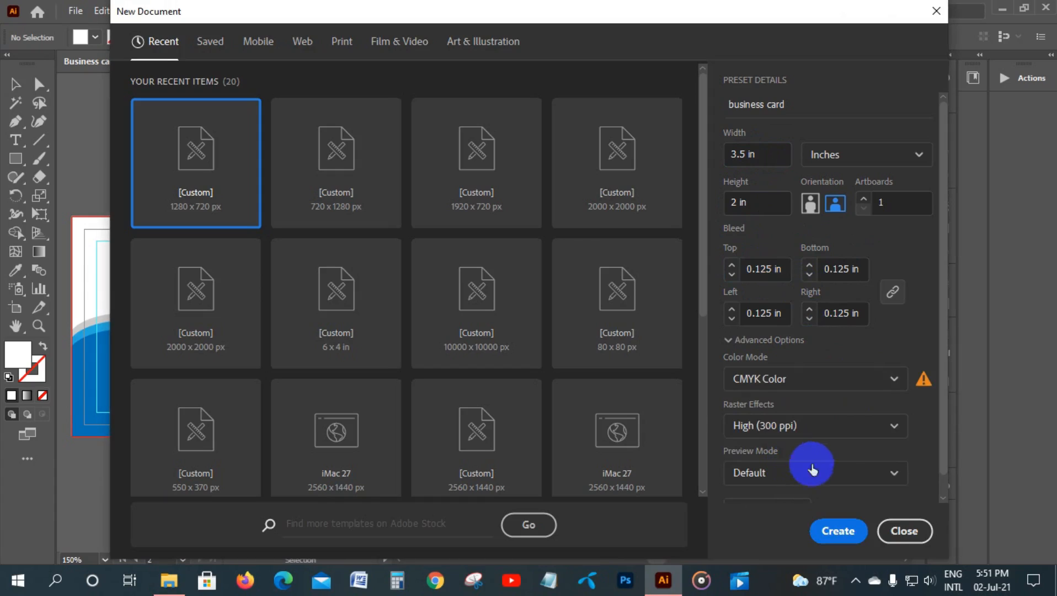
pyautogui.scroll(-1, 785, 362)
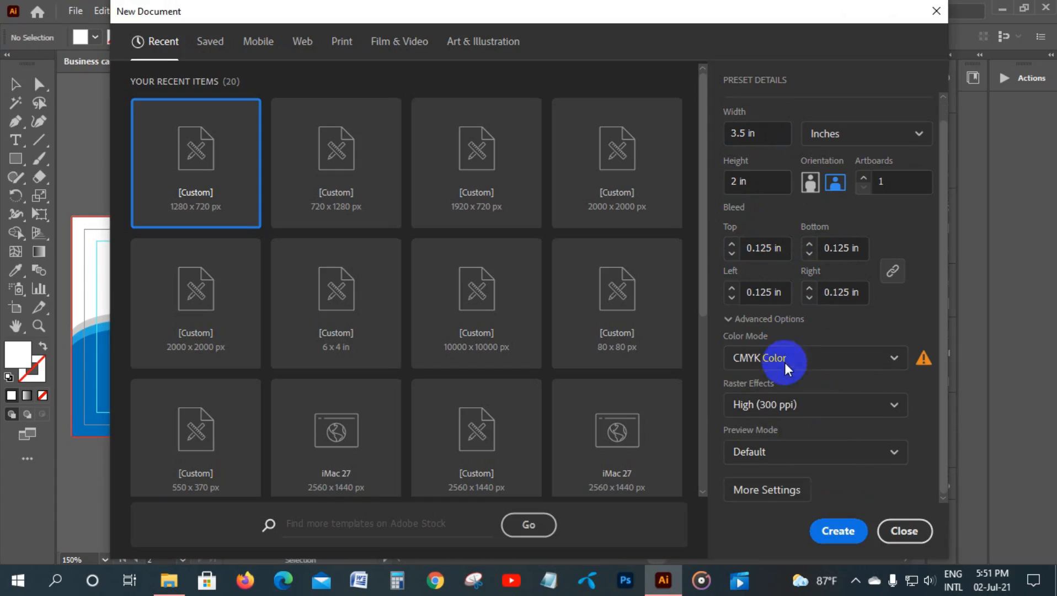
pyautogui.click(835, 530)
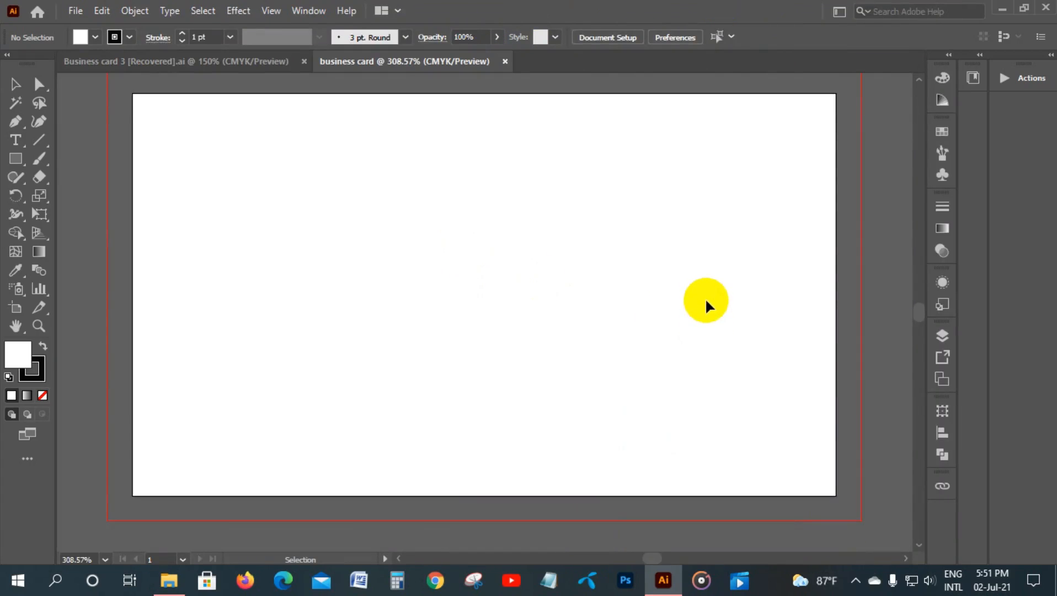
# - Duplicate the artboard to the right of the original at the same height, centred at about X 5.82 in, Y 1 in
pyautogui.scroll(-2, 707, 295)
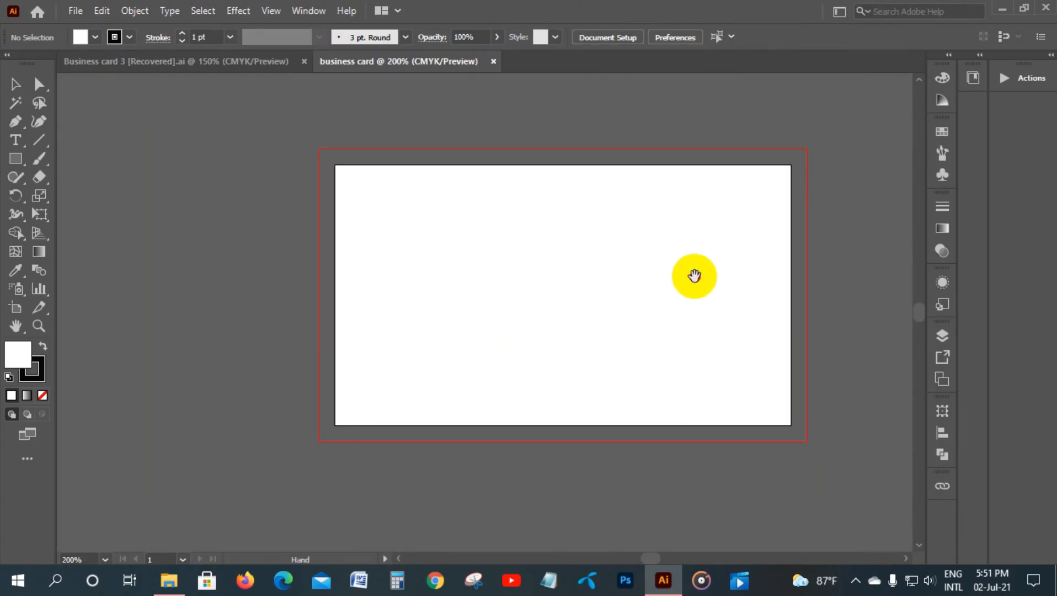
pyautogui.moveTo(694, 276); pyautogui.dragTo(441, 269)
pyautogui.scroll(-1, 442, 268)
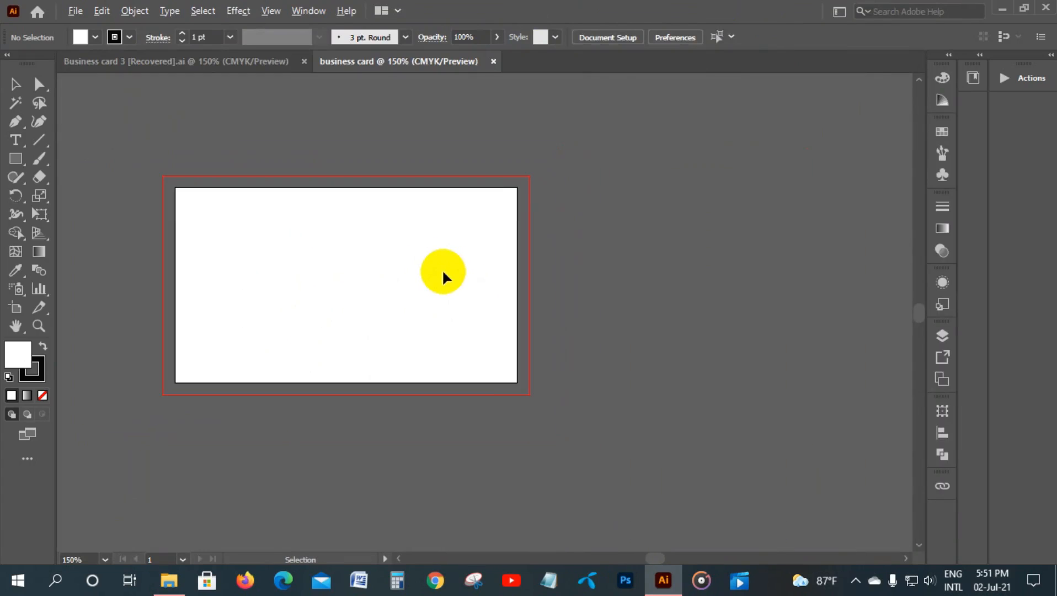
pyautogui.moveTo(460, 260); pyautogui.dragTo(376, 260)
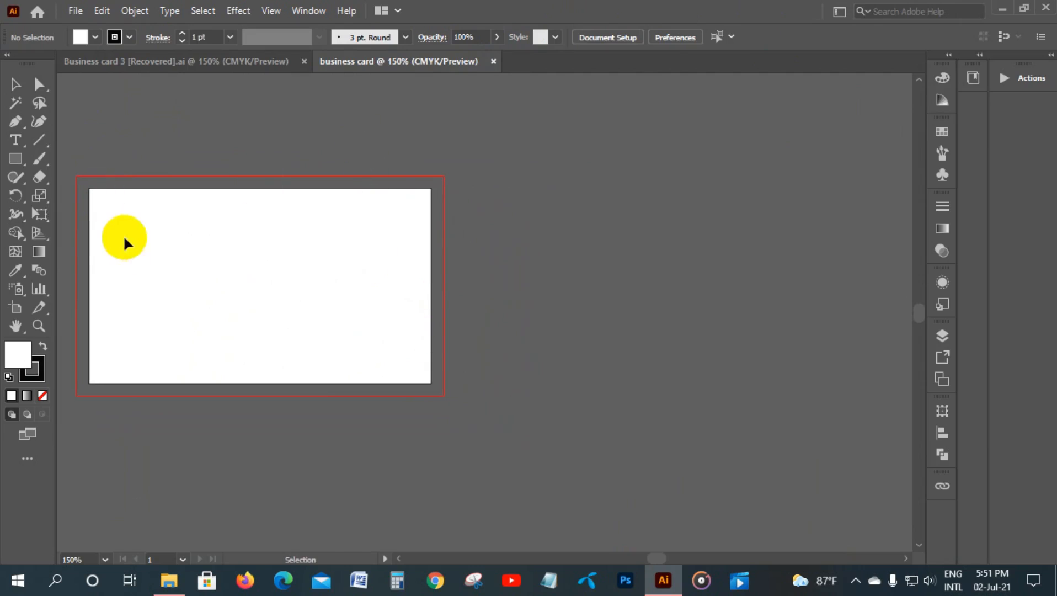
pyautogui.click(16, 307)
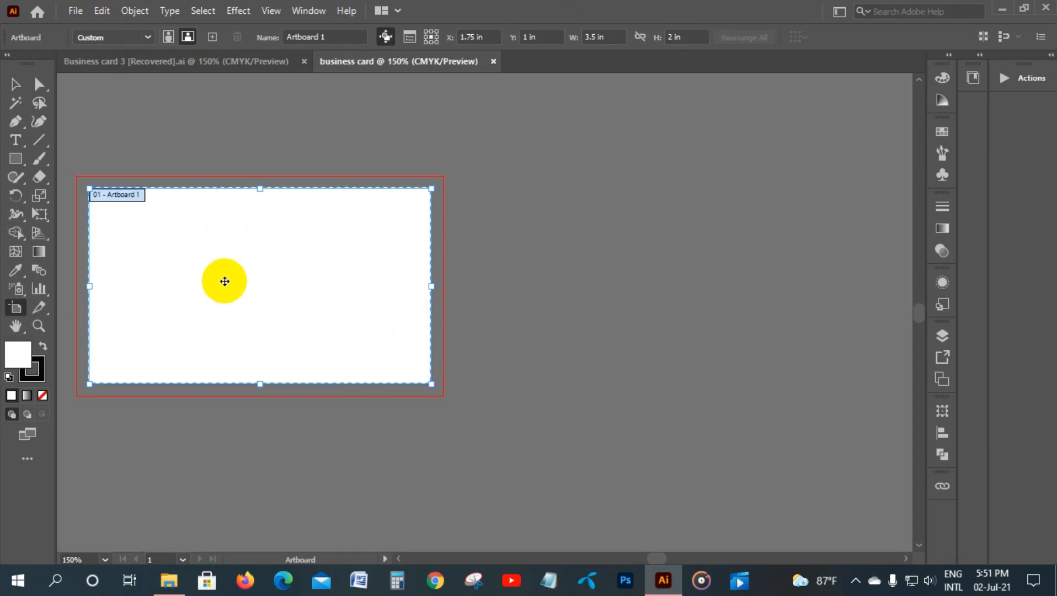
pyautogui.moveTo(223, 283); pyautogui.dragTo(621, 283)
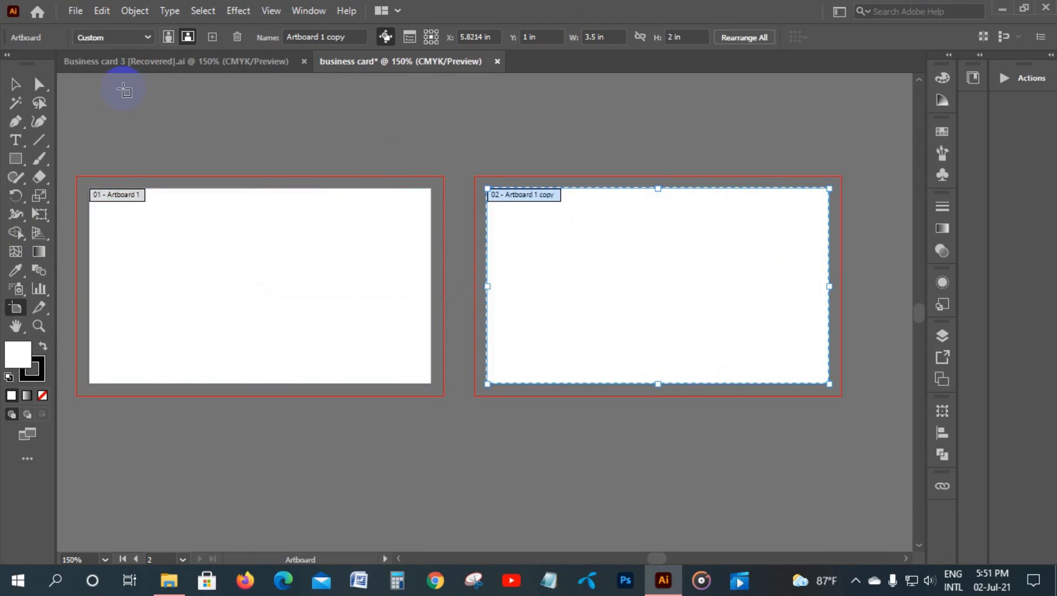
pyautogui.click(15, 85)
pyautogui.click(168, 106)
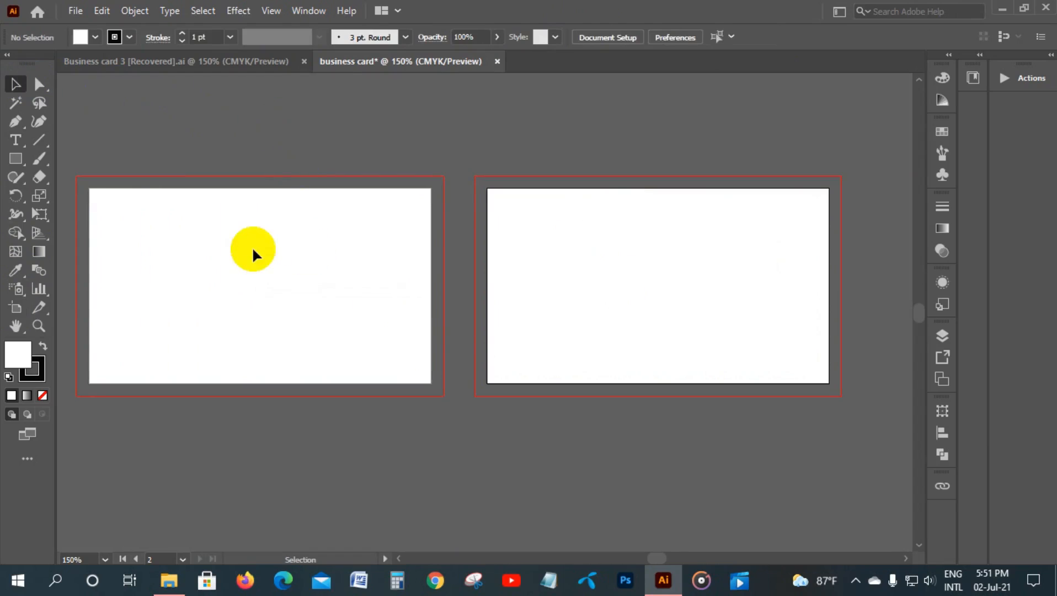
# - Draw a rectangle that covers the whole first artboard, from corner to corner inside the bleed
pyautogui.moveTo(253, 254); pyautogui.dragTo(278, 239)
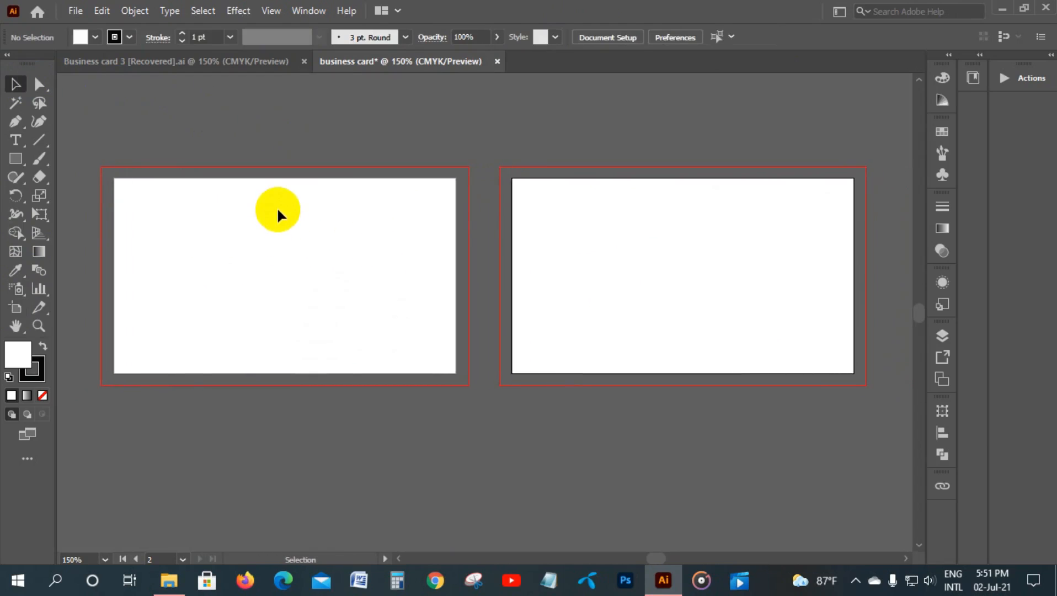
pyautogui.click(274, 226)
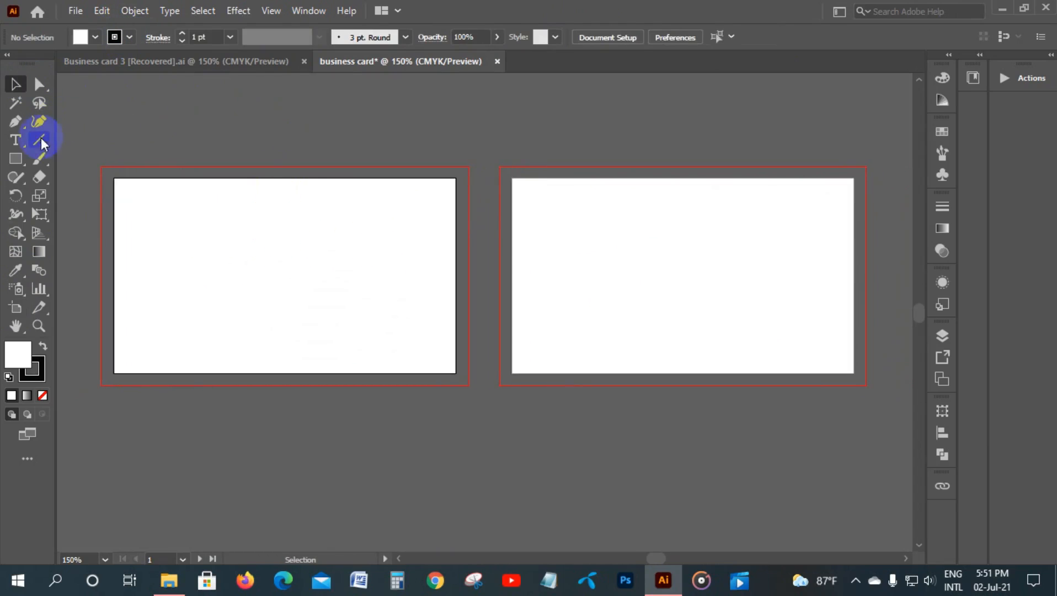
pyautogui.click(16, 159)
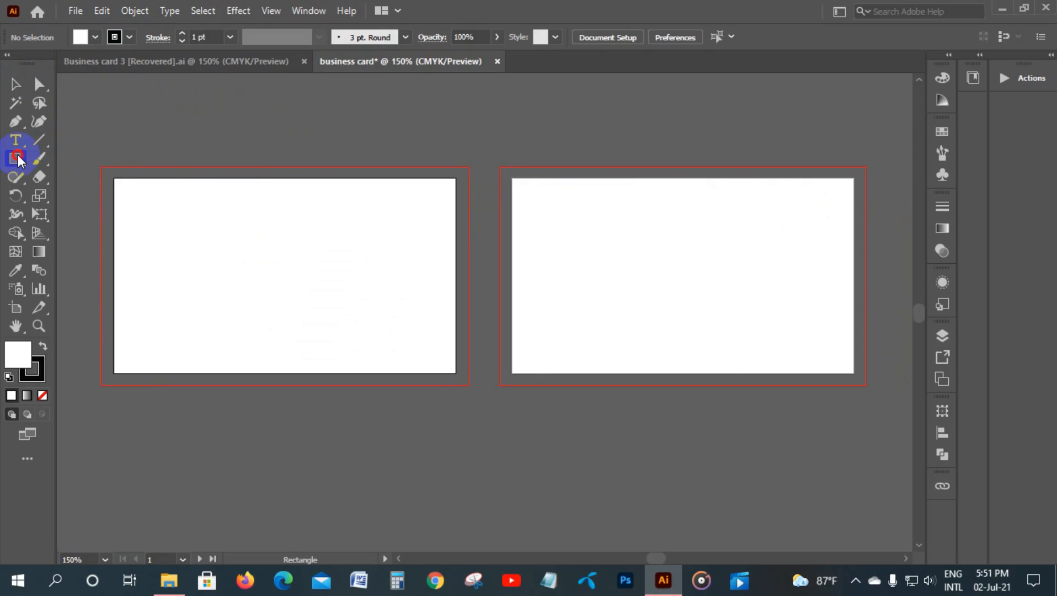
pyautogui.moveTo(113, 178)
pyautogui.mouseDown()
pyautogui.moveTo(385, 337)
pyautogui.moveTo(450, 360)
pyautogui.moveTo(455, 372)
pyautogui.mouseUp()
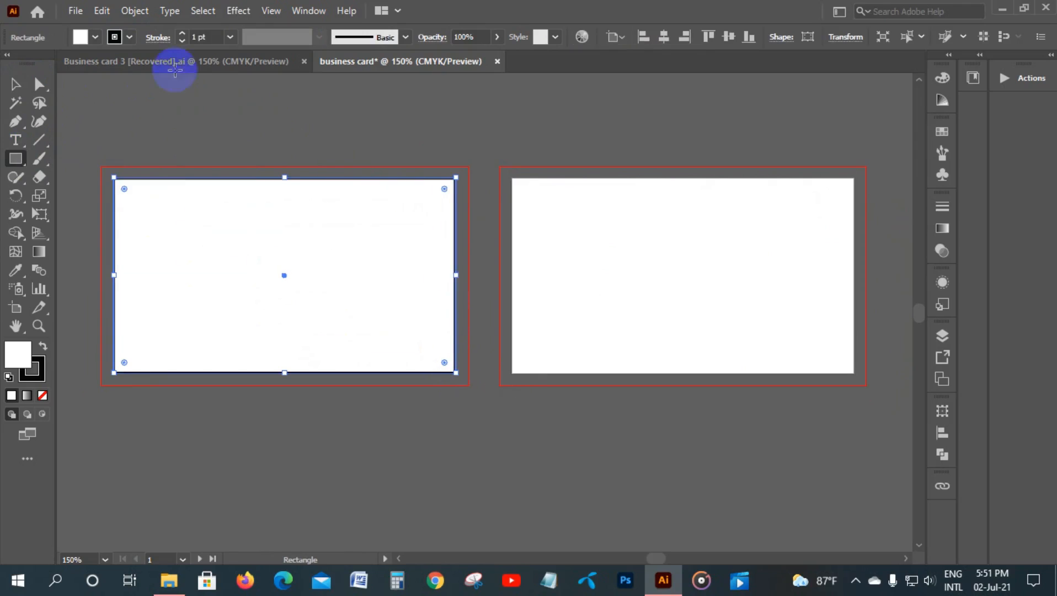
# - Fill the rectangle on the first artboard with red and set its stroke to none
pyautogui.click(128, 39)
pyautogui.click(126, 36)
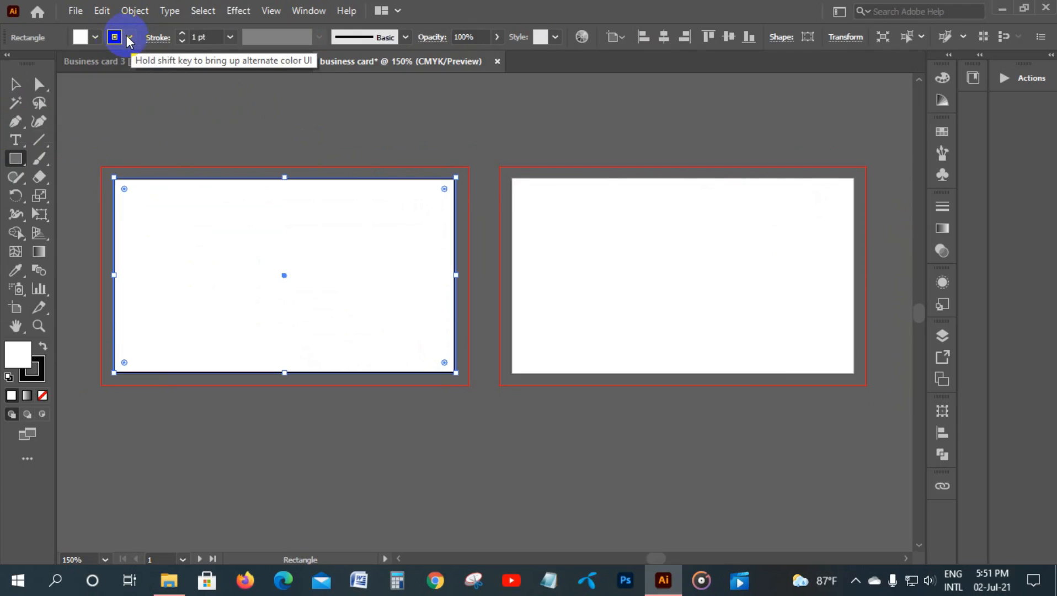
pyautogui.click(96, 33)
pyautogui.click(96, 33)
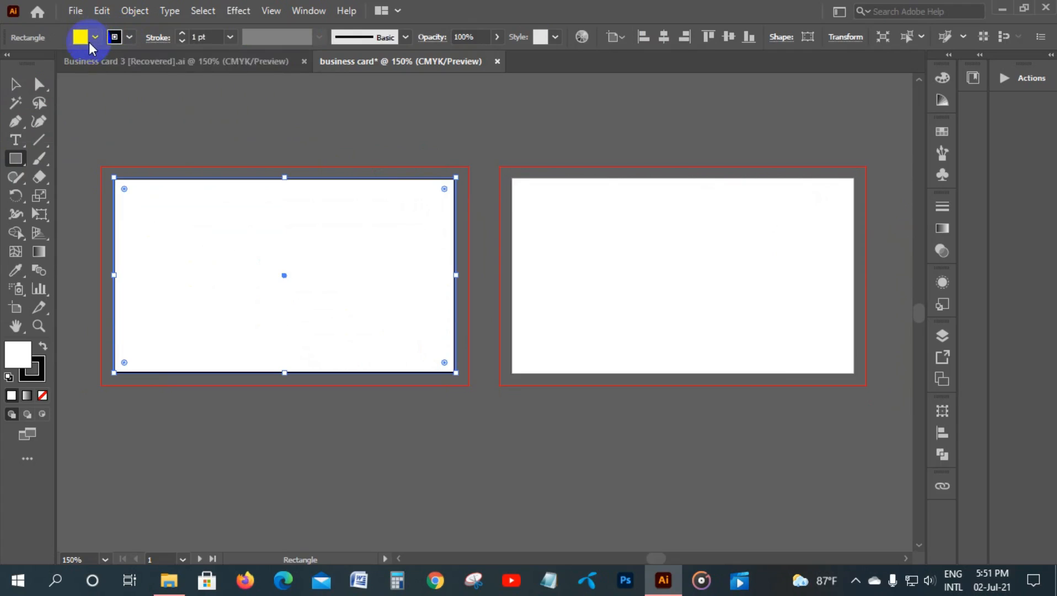
pyautogui.click(96, 37)
pyautogui.click(56, 67)
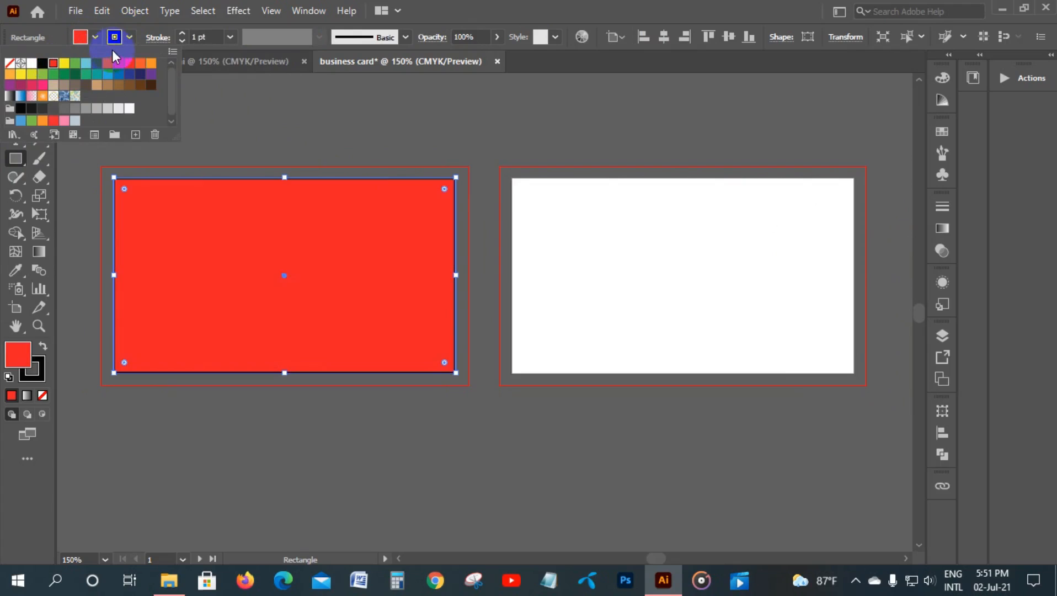
pyautogui.click(130, 38)
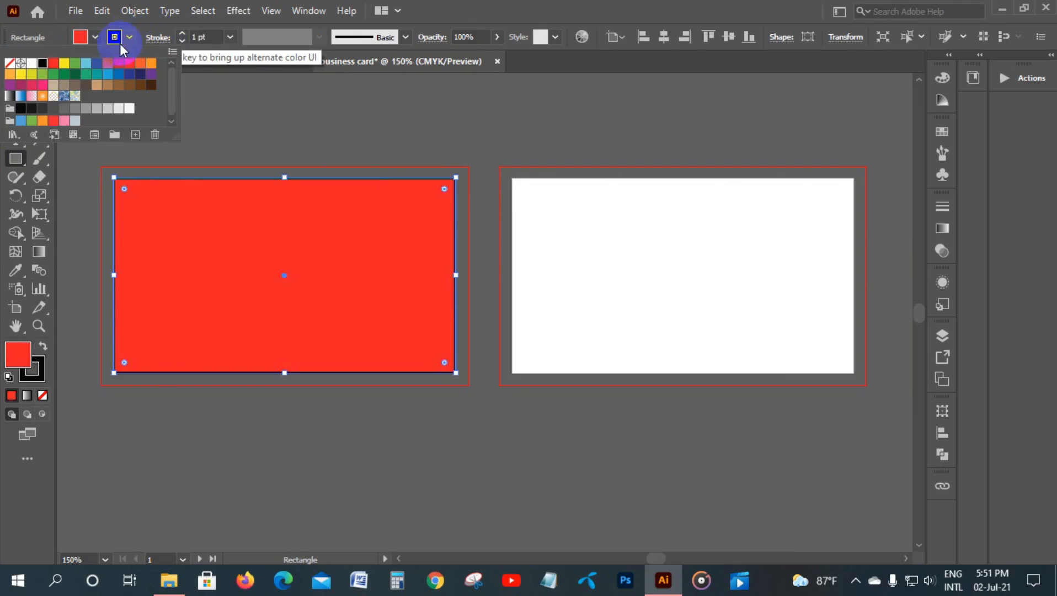
pyautogui.click(9, 65)
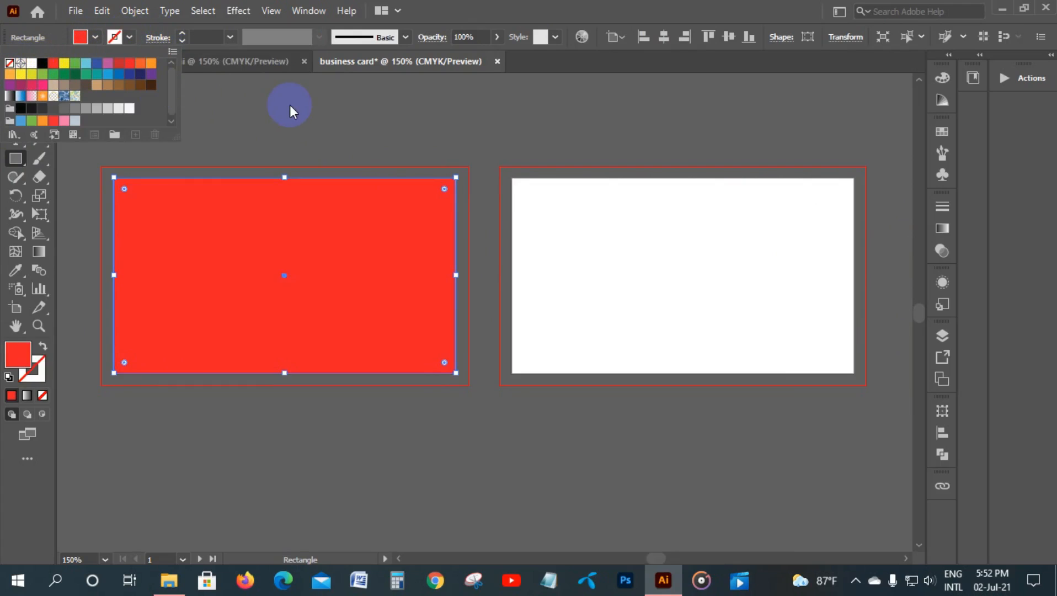
# - Offset the red rectangle's path inward by -0.125 in with Miter joins and turn the inset rectangle into a guide
pyautogui.click(135, 11)
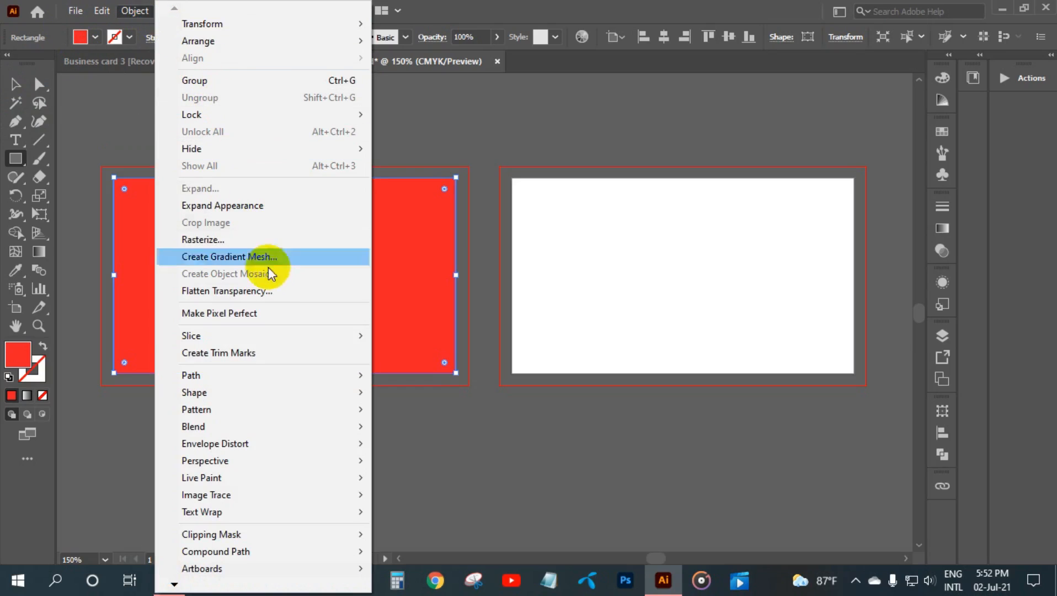
pyautogui.moveTo(284, 375)
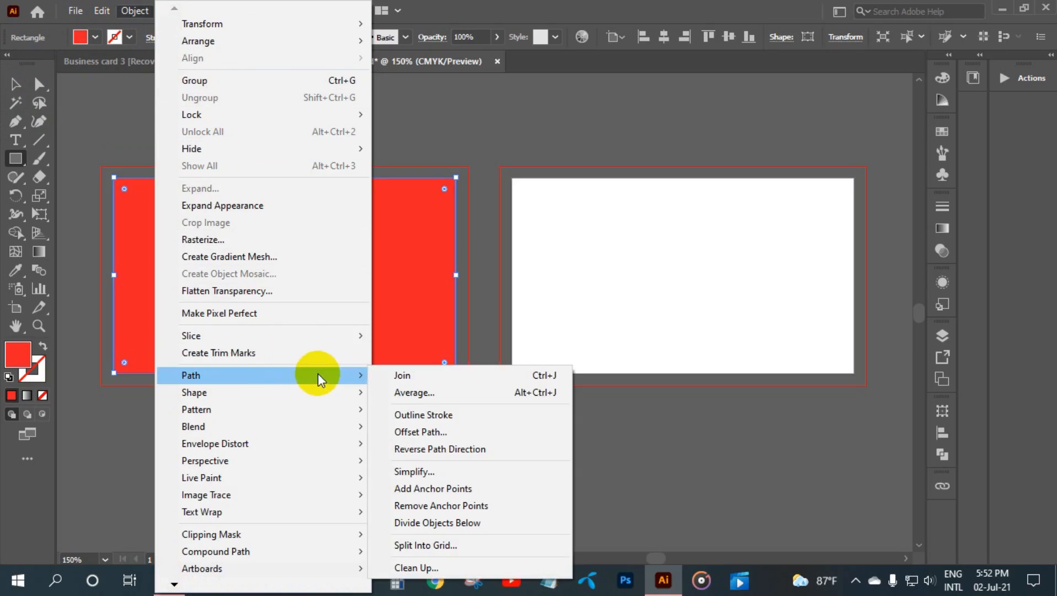
pyautogui.click(434, 431)
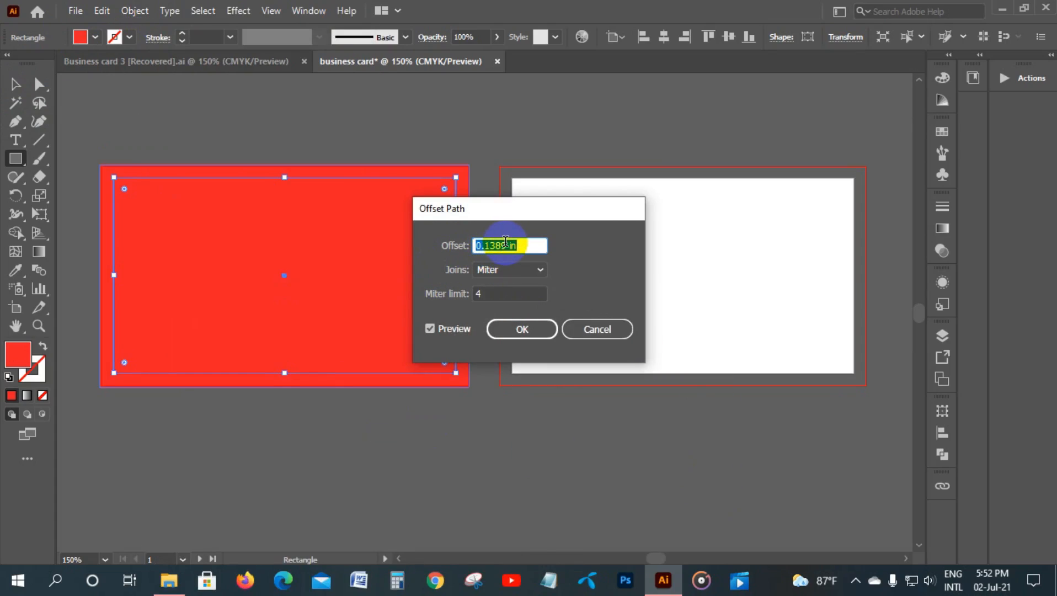
pyautogui.write('-.125')
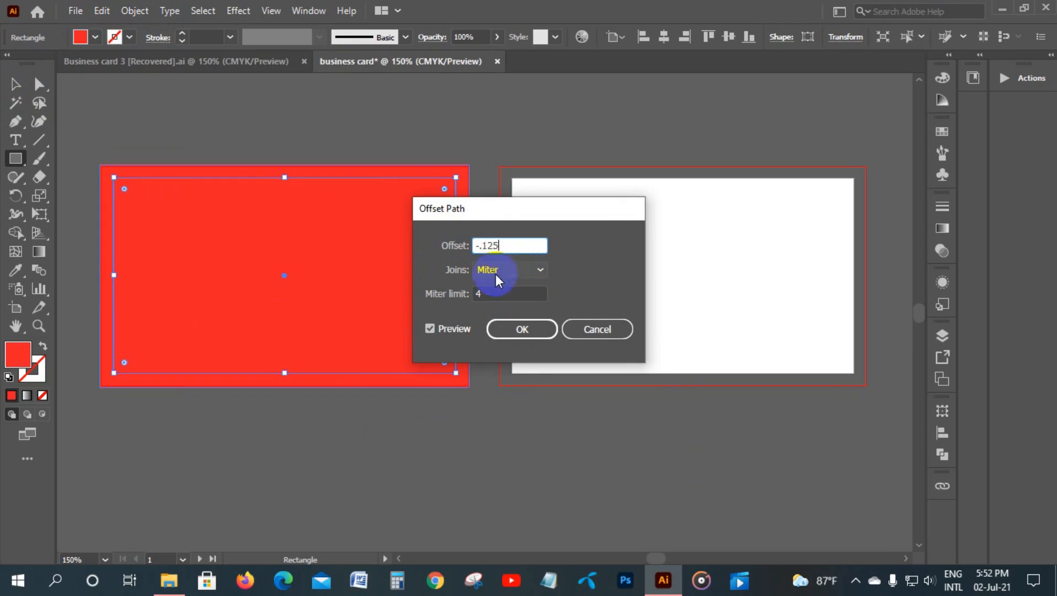
pyautogui.click(441, 327)
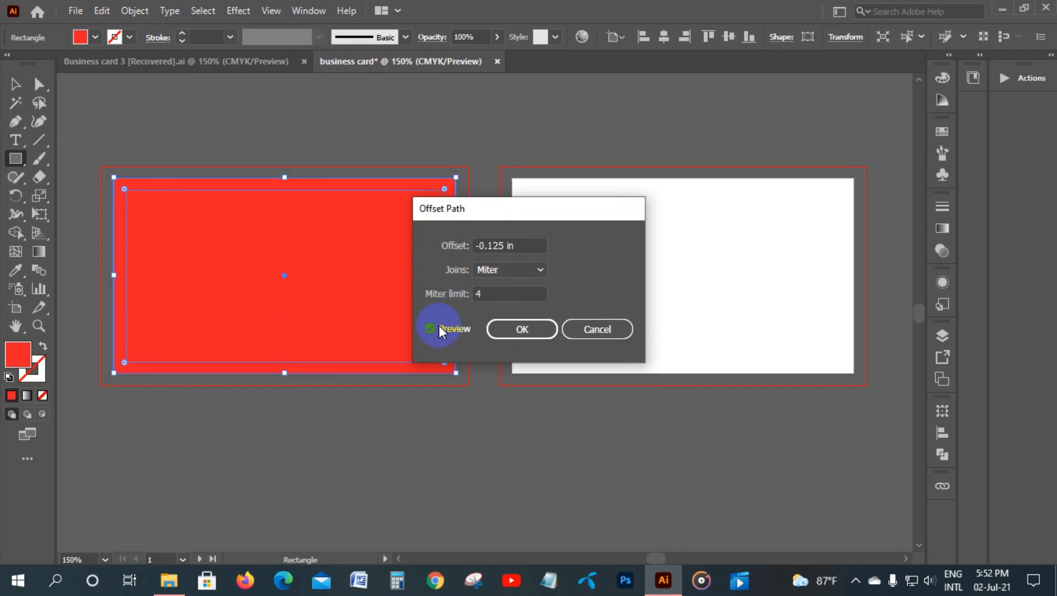
pyautogui.click(524, 329)
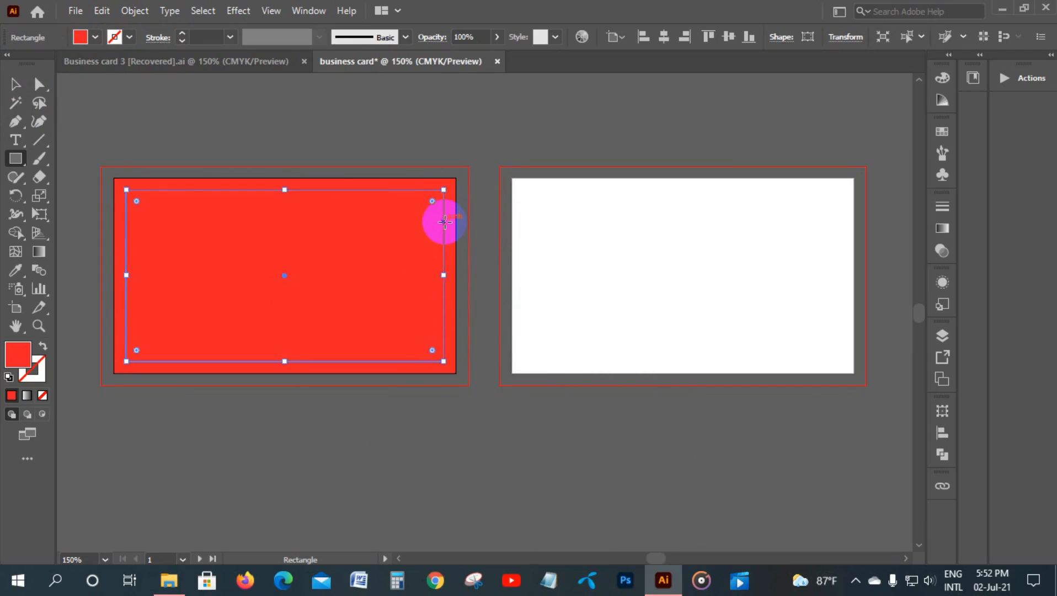
pyautogui.rightClick(444, 222)
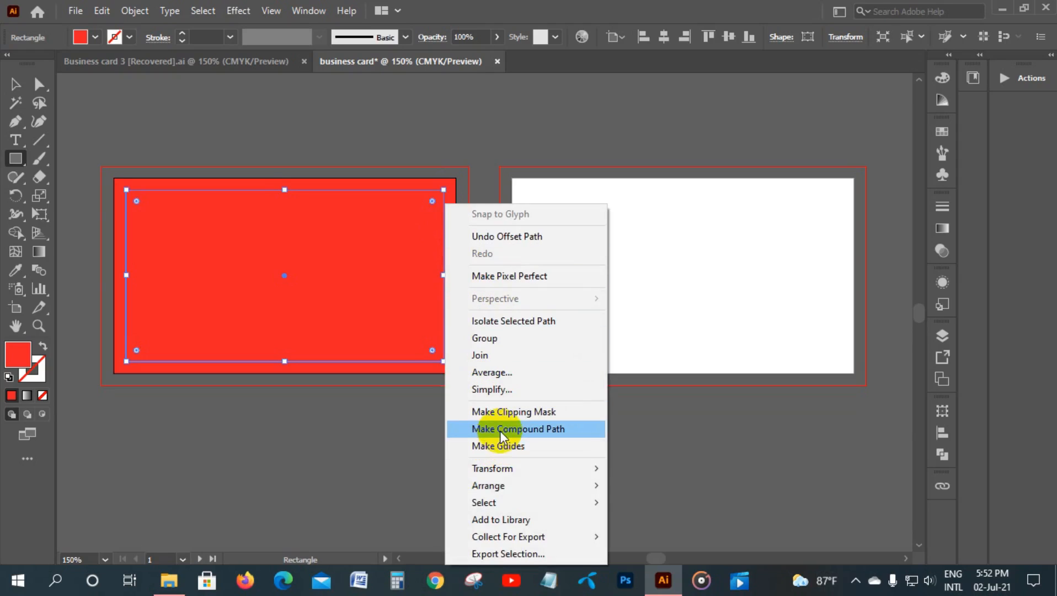
pyautogui.click(512, 445)
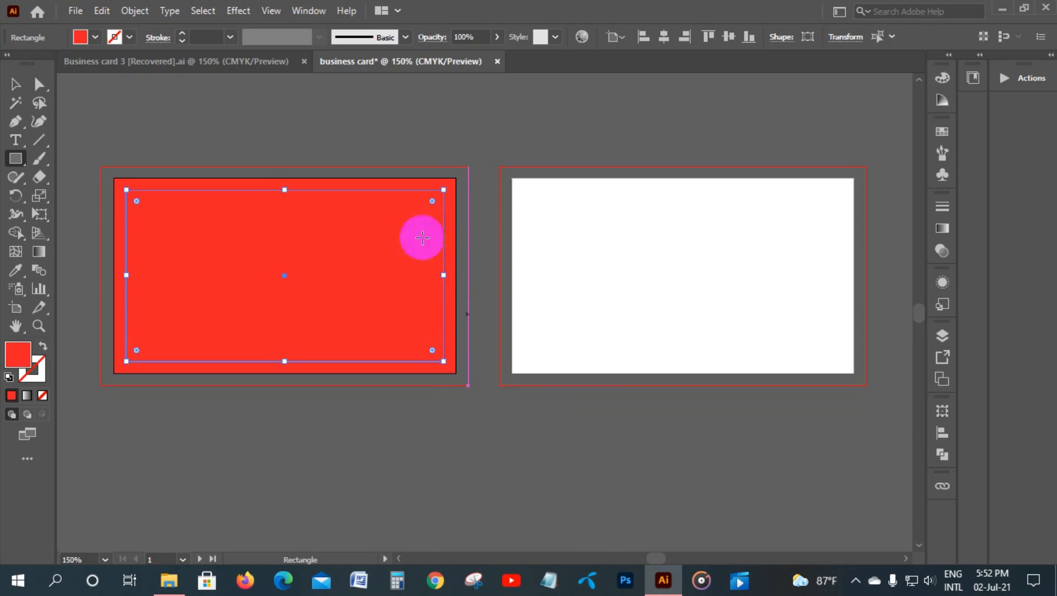
# - Move the guide rectangle aside and delete the red rectangle from the first artboard
pyautogui.click(14, 84)
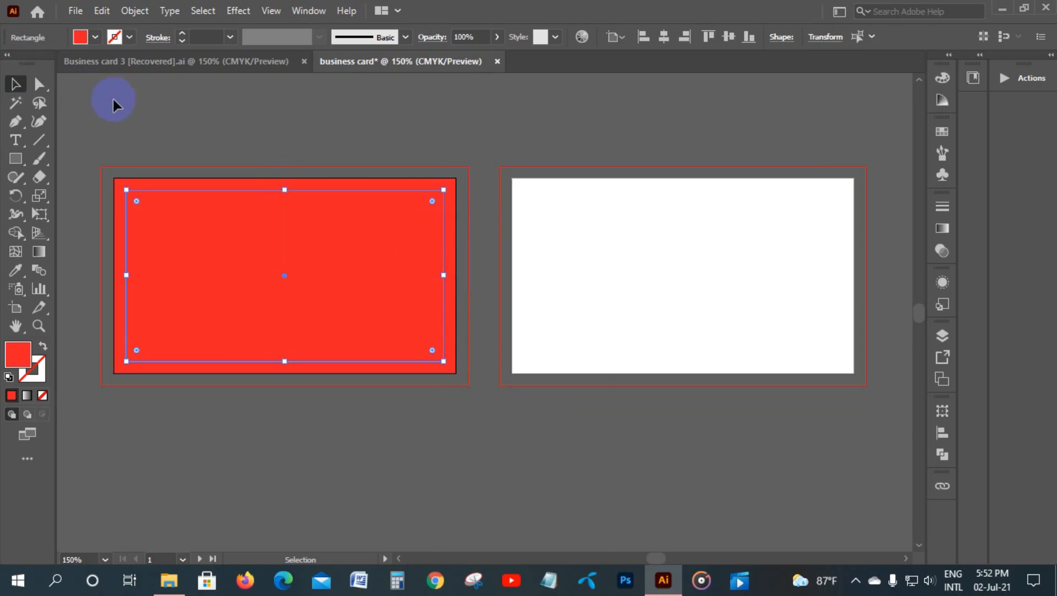
pyautogui.click(318, 274)
pyautogui.moveTo(318, 275); pyautogui.dragTo(418, 321)
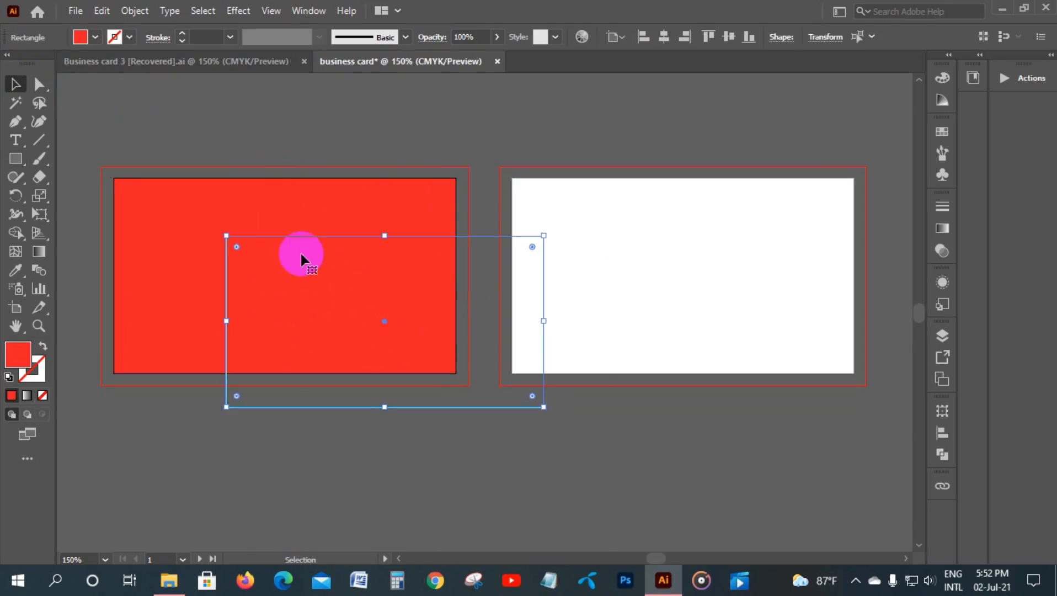
pyautogui.moveTo(211, 203); pyautogui.dragTo(155, 390)
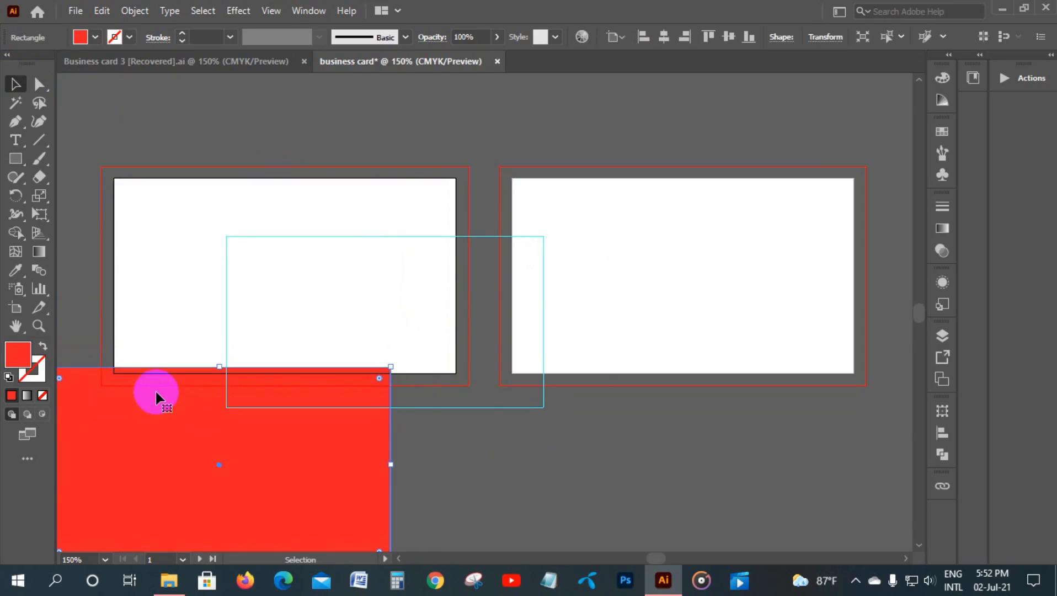
pyautogui.press('Delete')
# - Center the guide rectangle horizontally and vertically on the first artboard
pyautogui.click(352, 283)
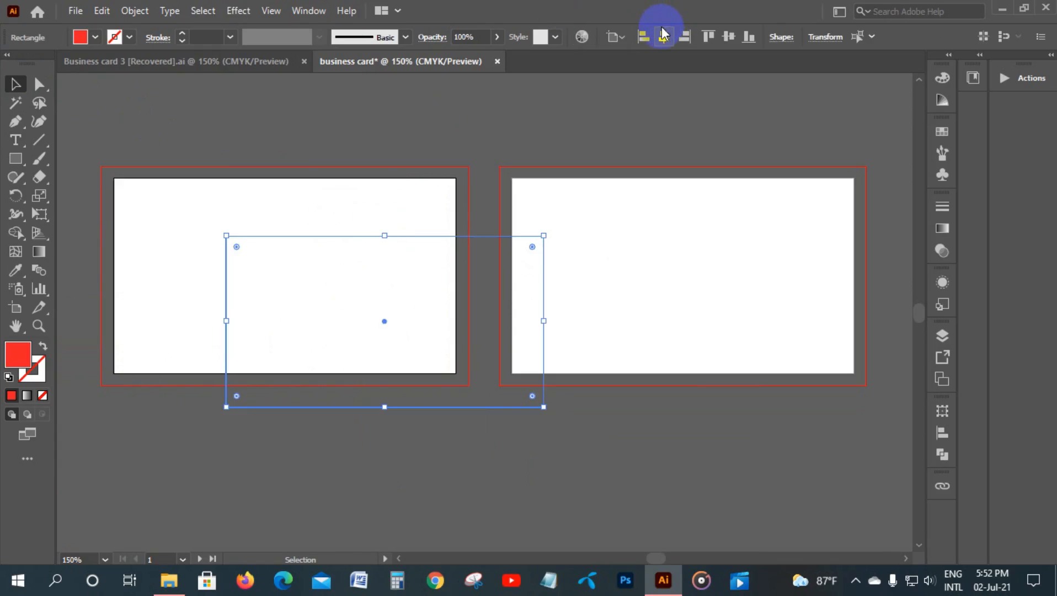
pyautogui.click(664, 37)
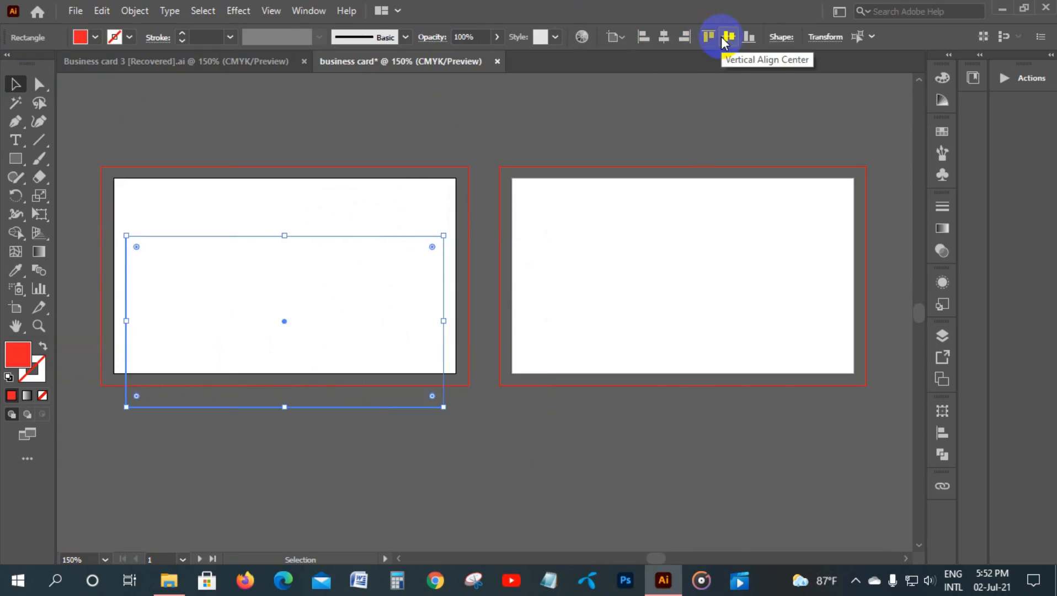
pyautogui.click(729, 37)
pyautogui.click(507, 109)
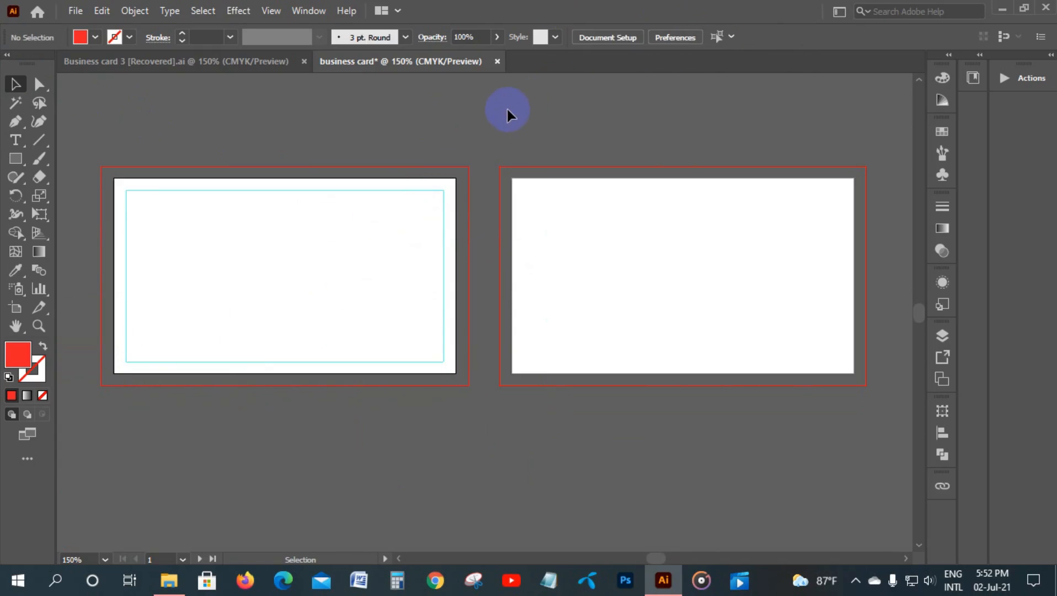
# - Draw a rectangle over the whole first artboard out to the bleed corners and fill it with white
pyautogui.click(15, 158)
pyautogui.moveTo(99, 166); pyautogui.dragTo(470, 384)
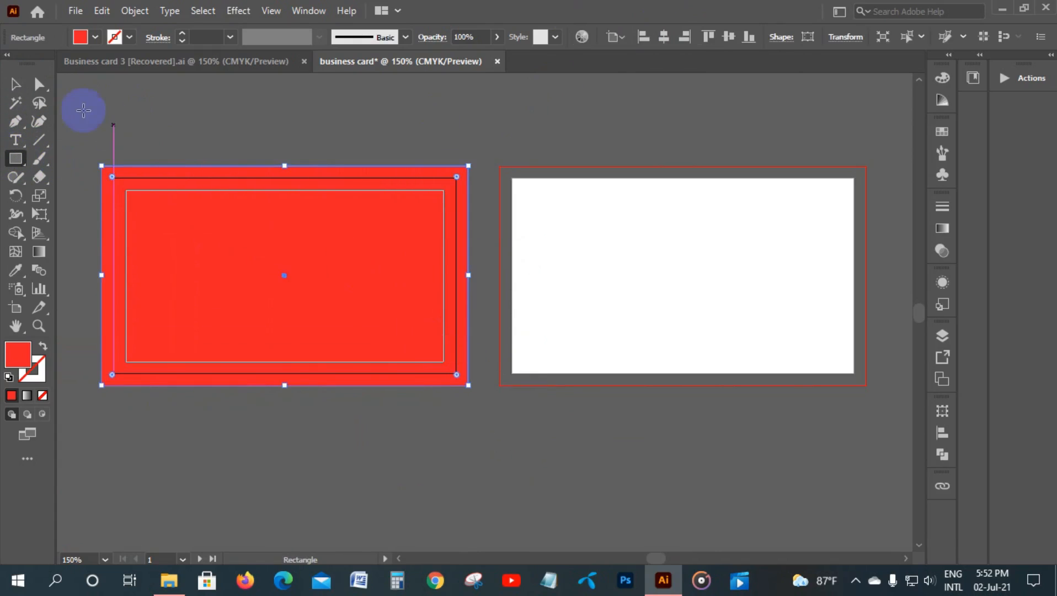
pyautogui.click(81, 37)
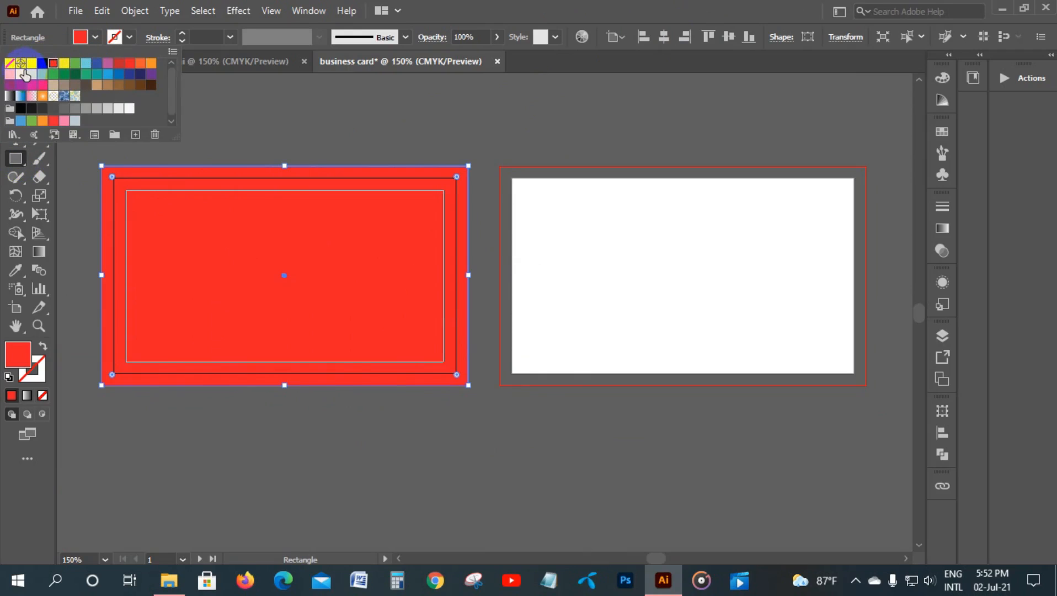
pyautogui.click(31, 64)
pyautogui.click(15, 83)
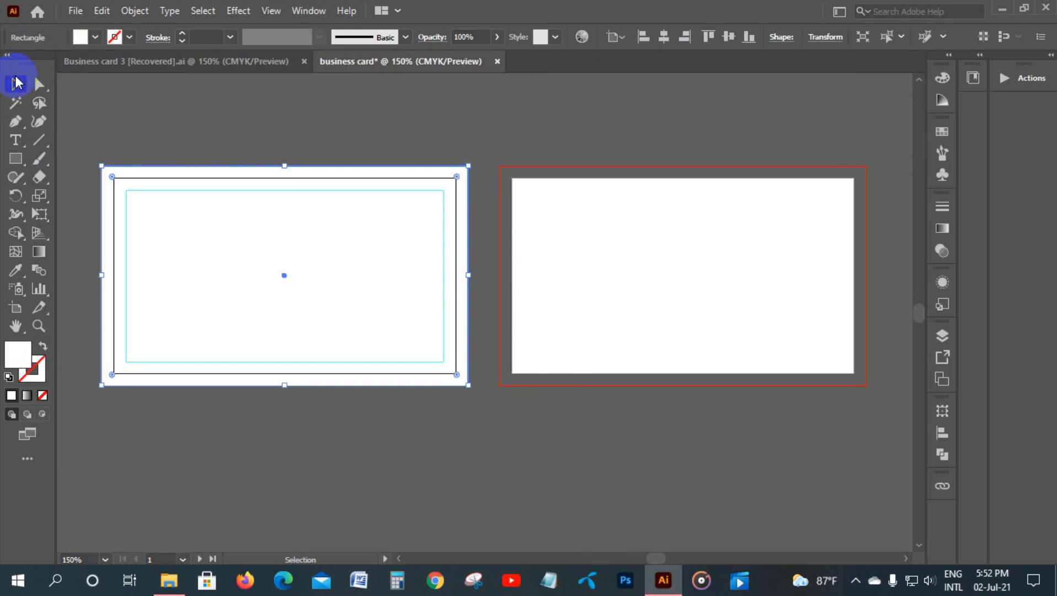
pyautogui.click(280, 134)
# - Duplicate the white rectangle onto the second artboard so it fills that artboard's bleed area
pyautogui.scroll(3, 207, 146)
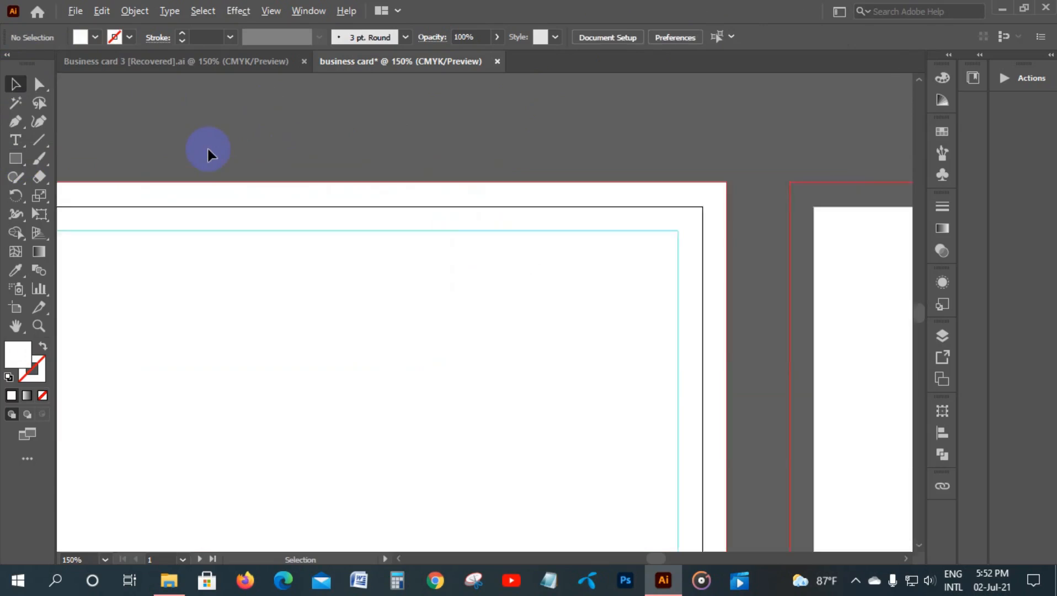
pyautogui.scroll(-2, 201, 216)
pyautogui.scroll(-1, 241, 266)
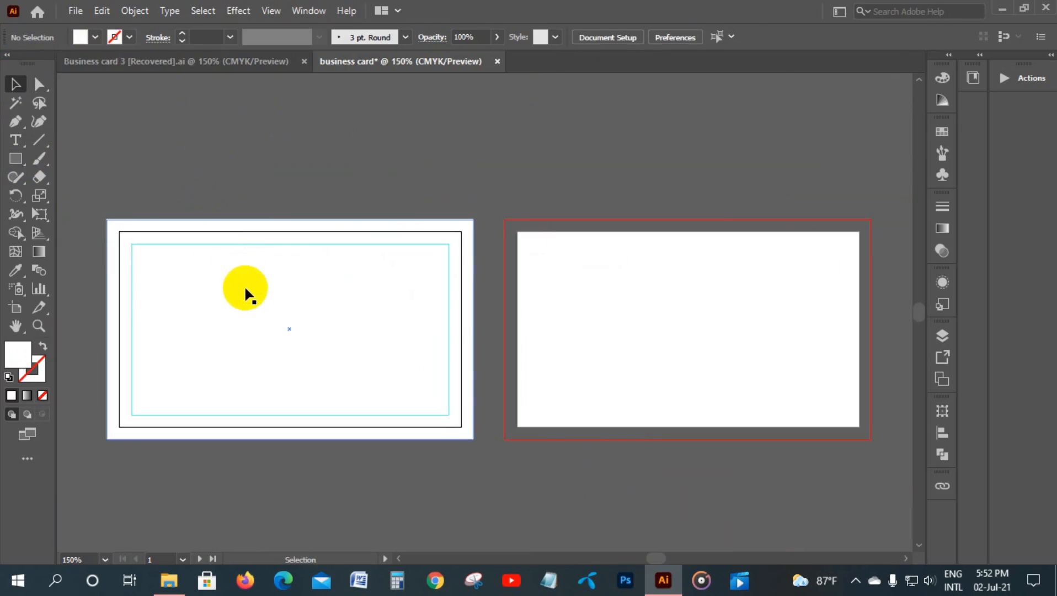
pyautogui.moveTo(245, 277); pyautogui.dragTo(643, 281)
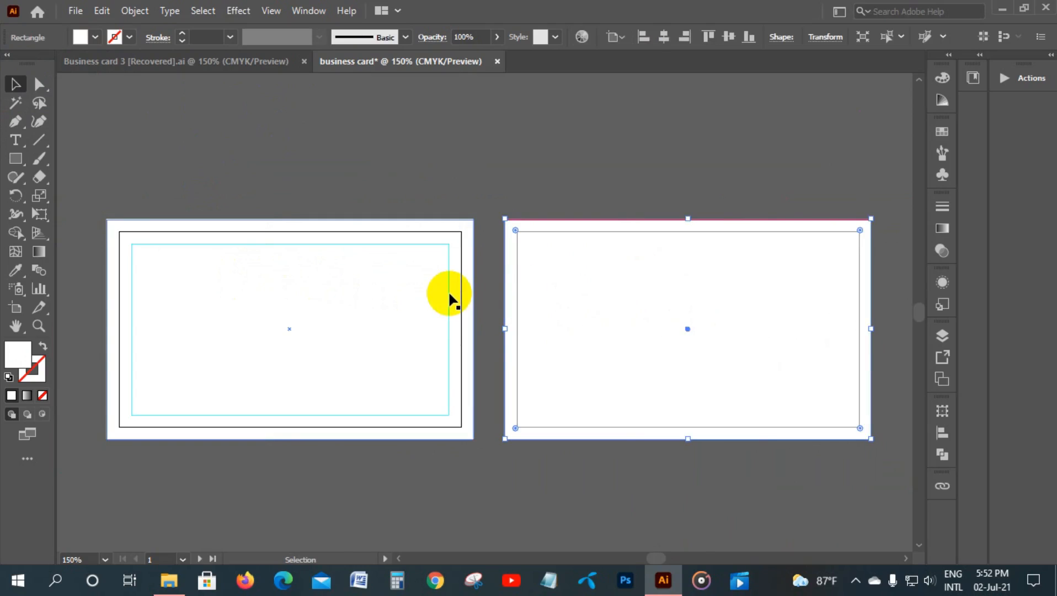
# - Copy the guide onto the second artboard, shifting the first white rectangle out of the way and back to X 1.75 in, Y 1 in
pyautogui.click(449, 298)
pyautogui.moveTo(403, 298); pyautogui.dragTo(386, 384)
pyautogui.click(407, 245)
pyautogui.moveTo(407, 245); pyautogui.dragTo(809, 290)
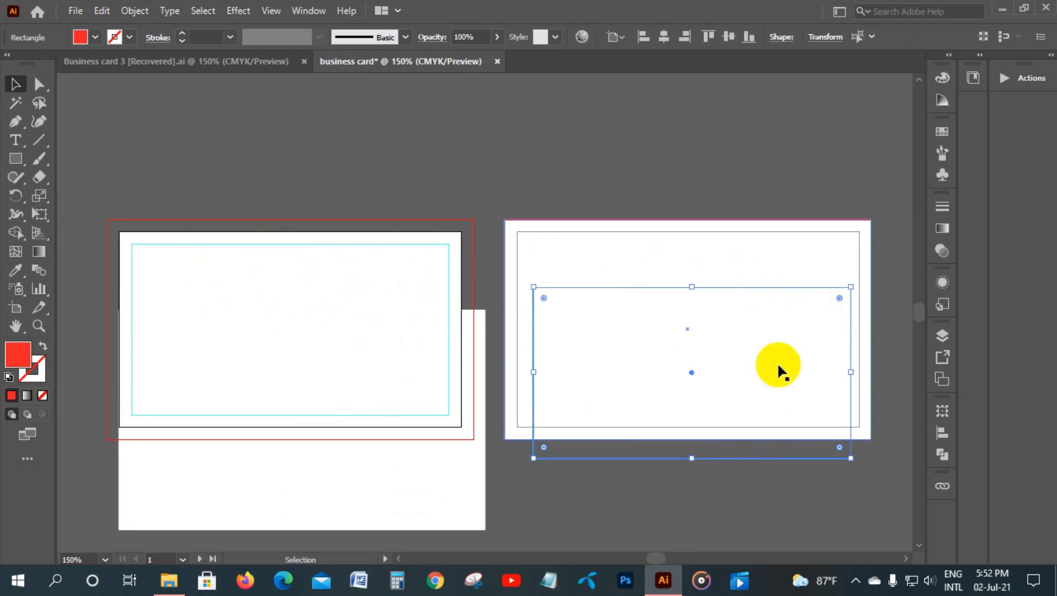
pyautogui.click(580, 486)
pyautogui.moveTo(444, 512); pyautogui.dragTo(434, 425)
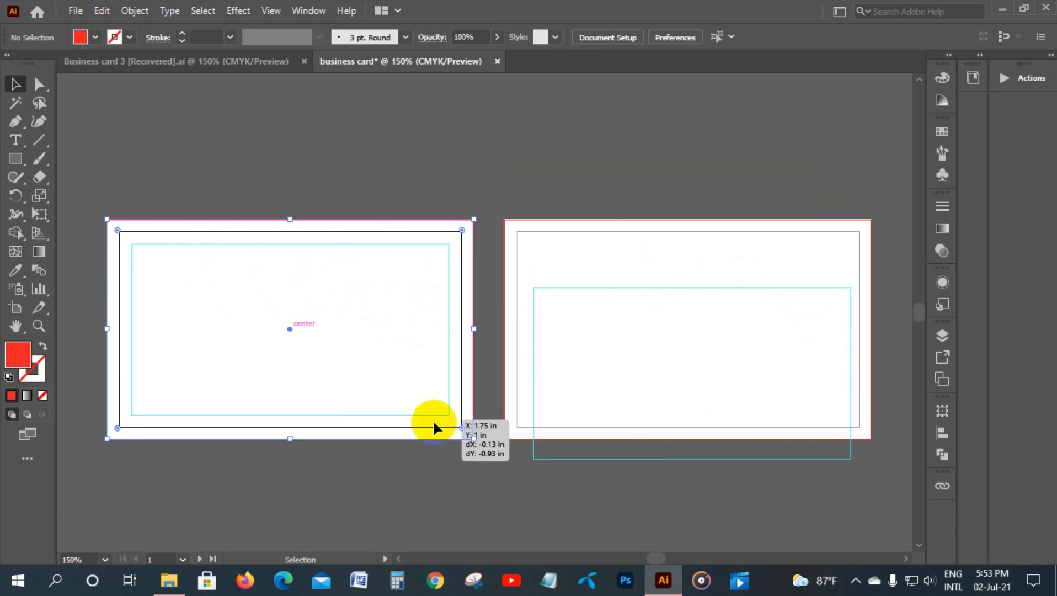
pyautogui.click(524, 462)
# - Align the copied guide to the horizontal and vertical center of the second artboard's white rectangle
pyautogui.moveTo(608, 172); pyautogui.dragTo(700, 533)
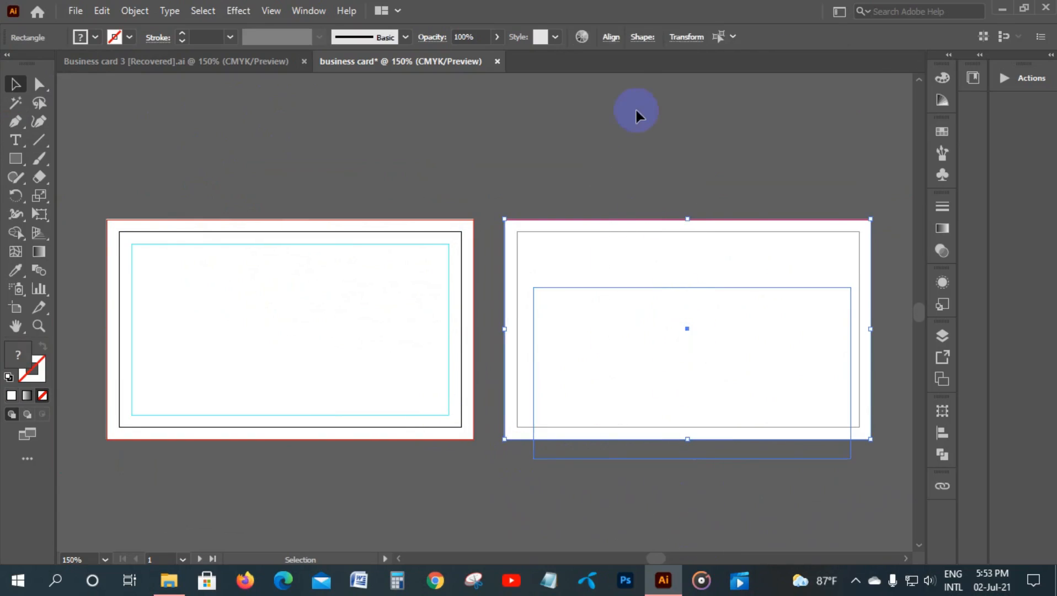
pyautogui.click(695, 248)
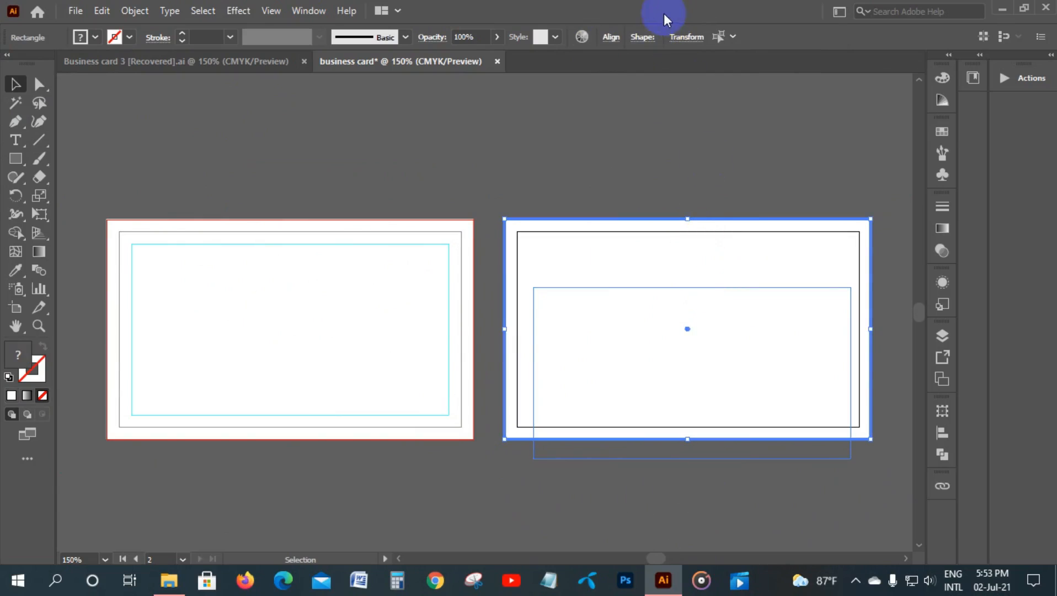
pyautogui.click(610, 37)
pyautogui.click(482, 81)
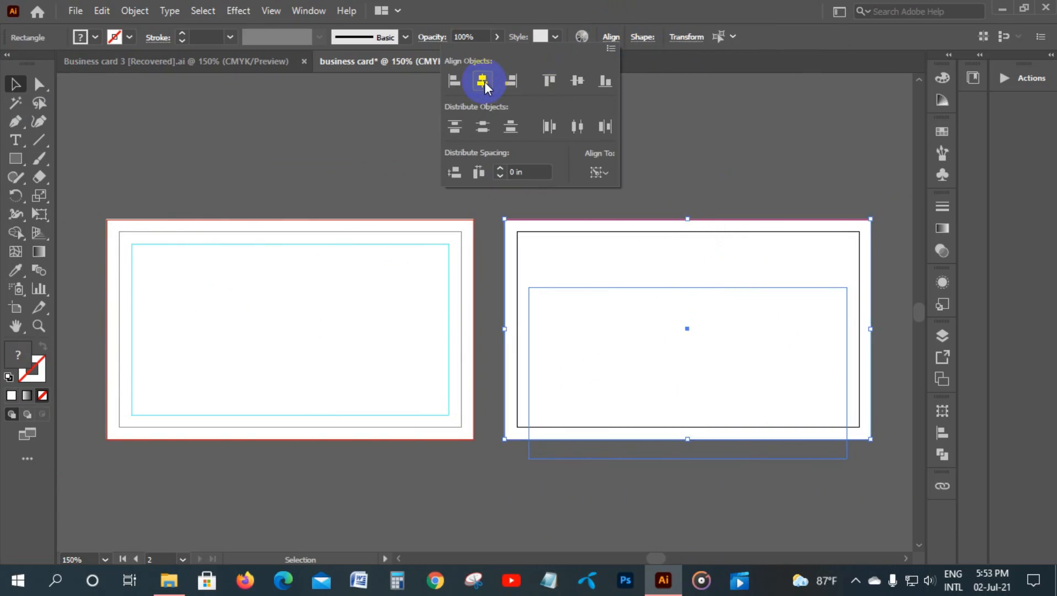
pyautogui.click(577, 80)
pyautogui.click(756, 121)
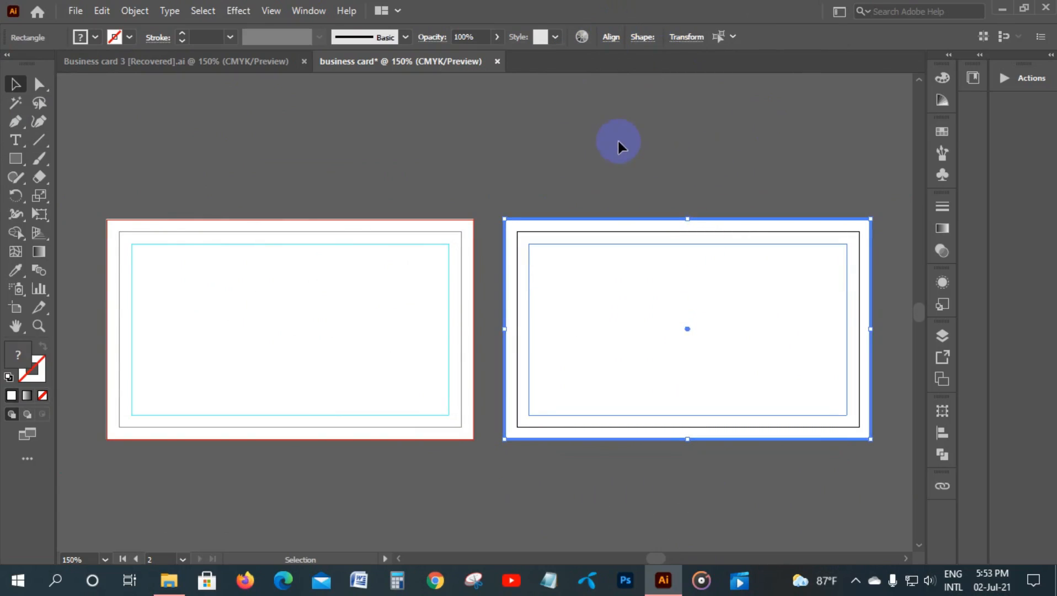
# - Lock the white background rectangle and its guide on each artboard
pyautogui.moveTo(285, 147); pyautogui.dragTo(465, 506)
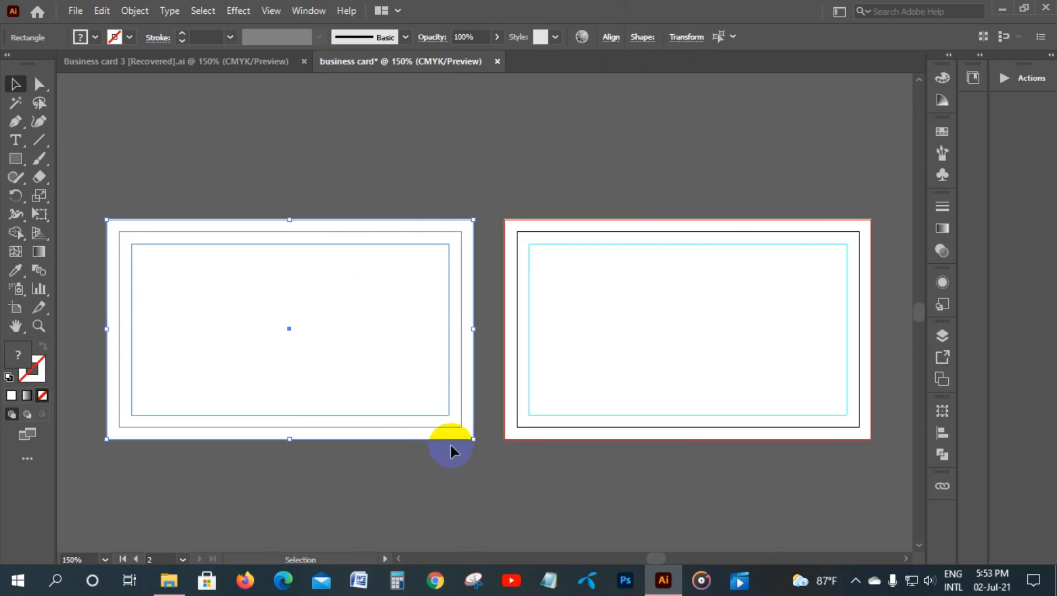
pyautogui.click(414, 433)
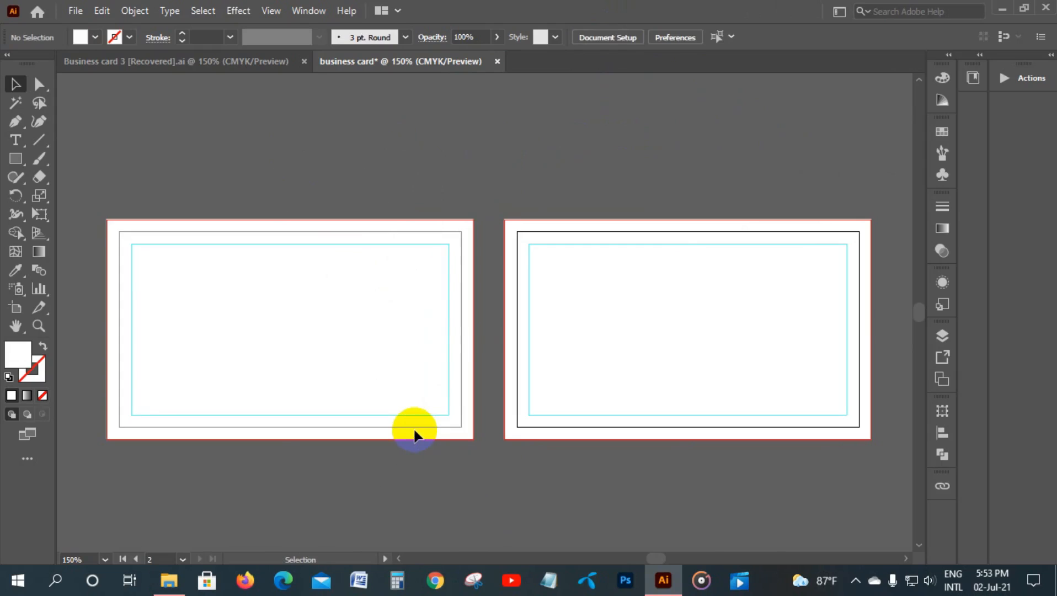
pyautogui.click(348, 174)
pyautogui.moveTo(348, 171); pyautogui.dragTo(516, 458)
pyautogui.moveTo(685, 188); pyautogui.dragTo(763, 447)
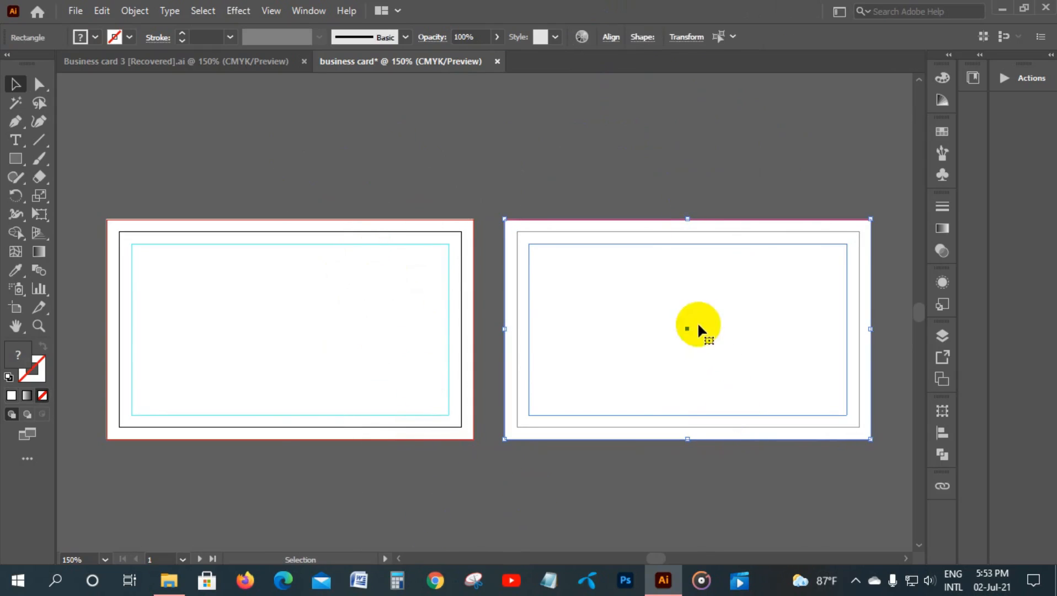
pyautogui.moveTo(697, 321); pyautogui.dragTo(689, 299)
pyautogui.click(675, 168)
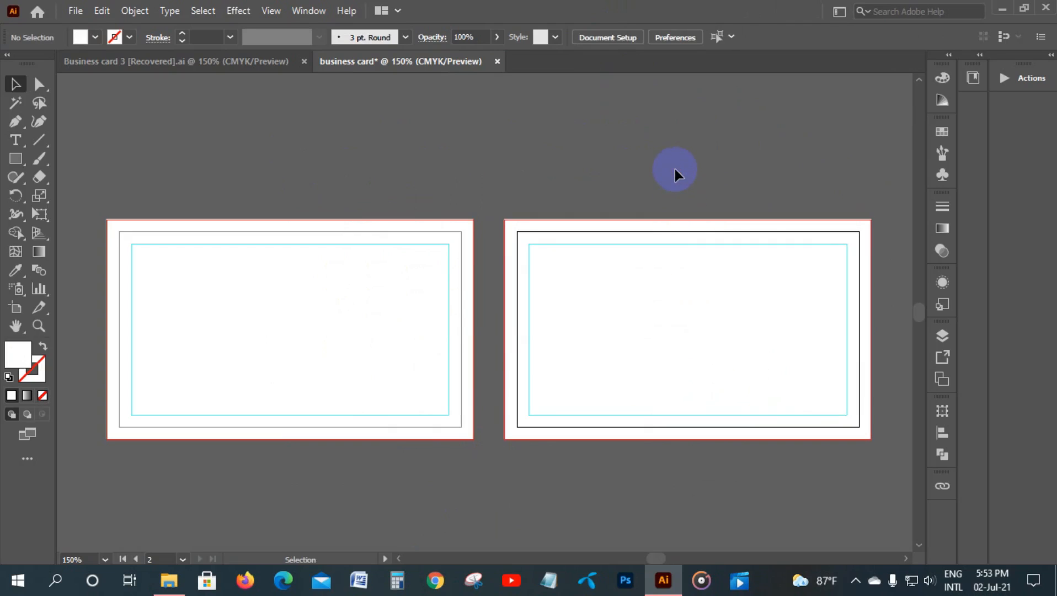
pyautogui.moveTo(665, 172); pyautogui.dragTo(786, 451)
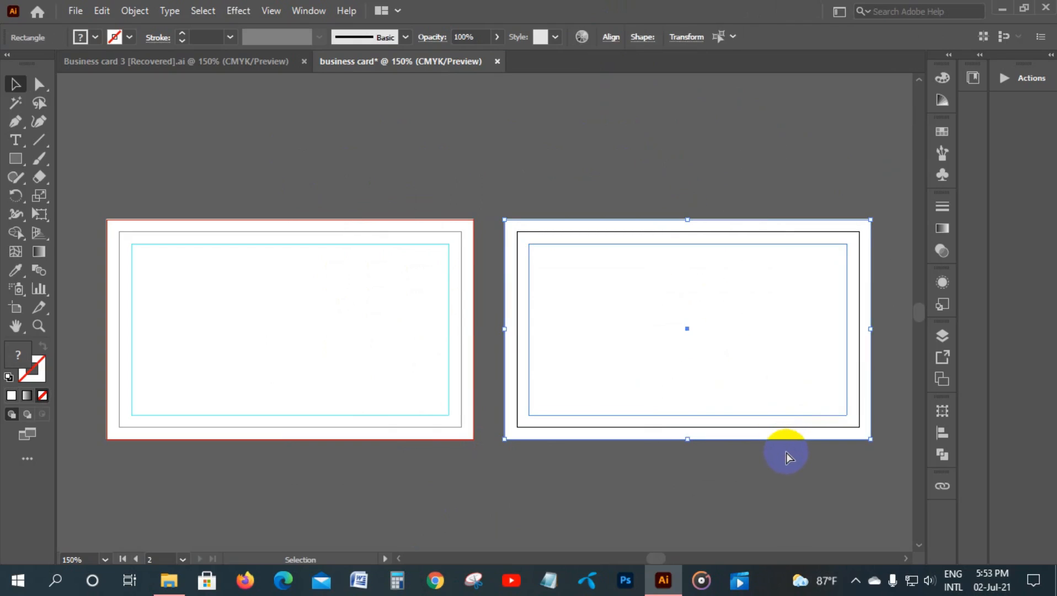
pyautogui.click(786, 451)
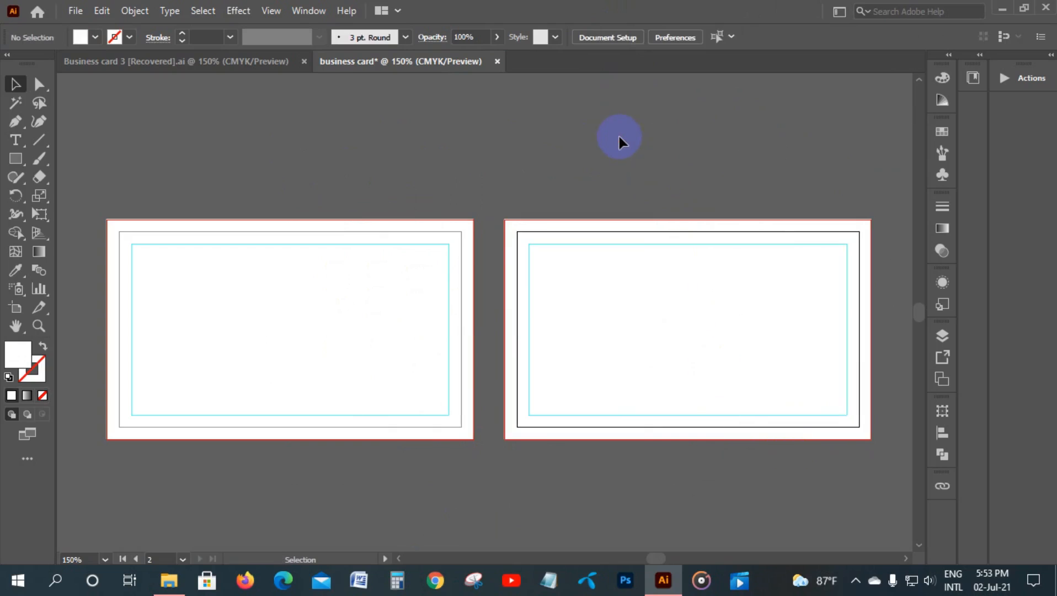
# - Check the Business card 3 reference design and draw a rectangle across the lower half of the new card's first artboard, between the bleed edges
pyautogui.click(267, 60)
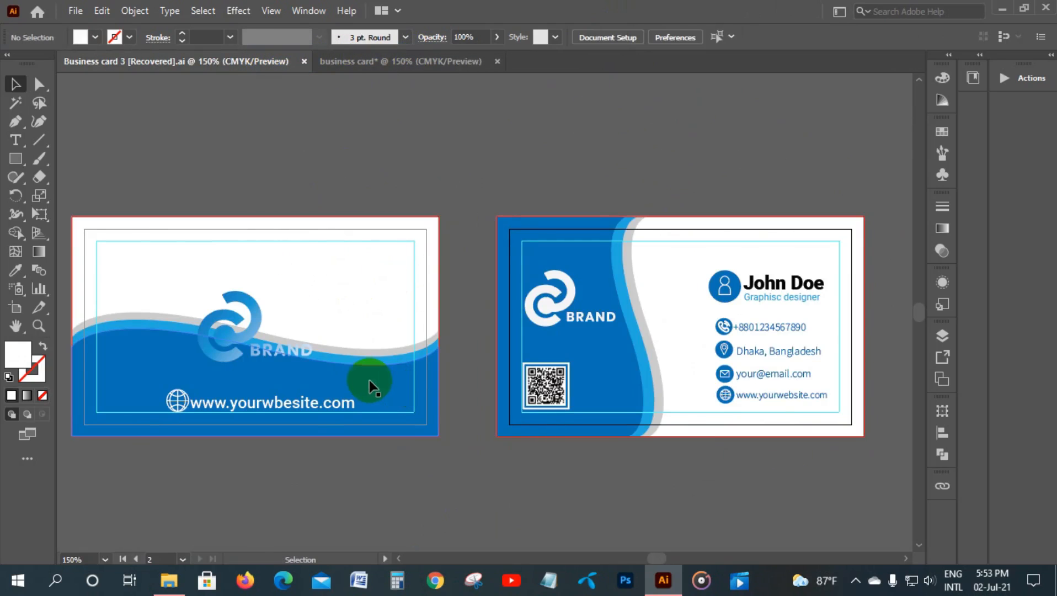
pyautogui.click(391, 333)
pyautogui.moveTo(392, 334); pyautogui.dragTo(370, 385)
pyautogui.click(425, 59)
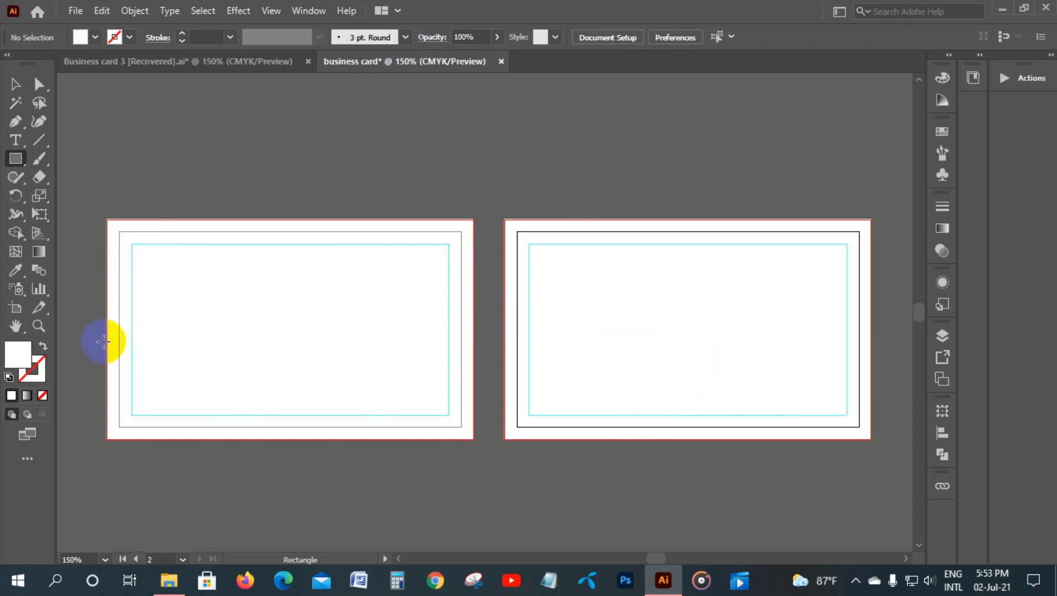
pyautogui.moveTo(107, 330); pyautogui.dragTo(474, 438)
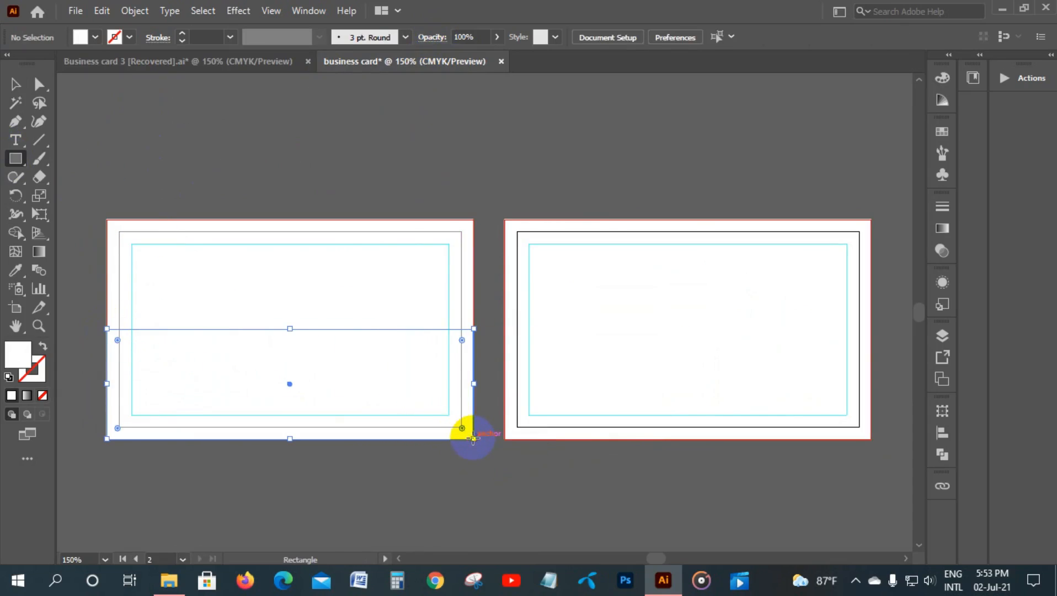
# - Fill the new rectangle with dark blue and add an anchor point at the middle of its upper edge
pyautogui.click(96, 37)
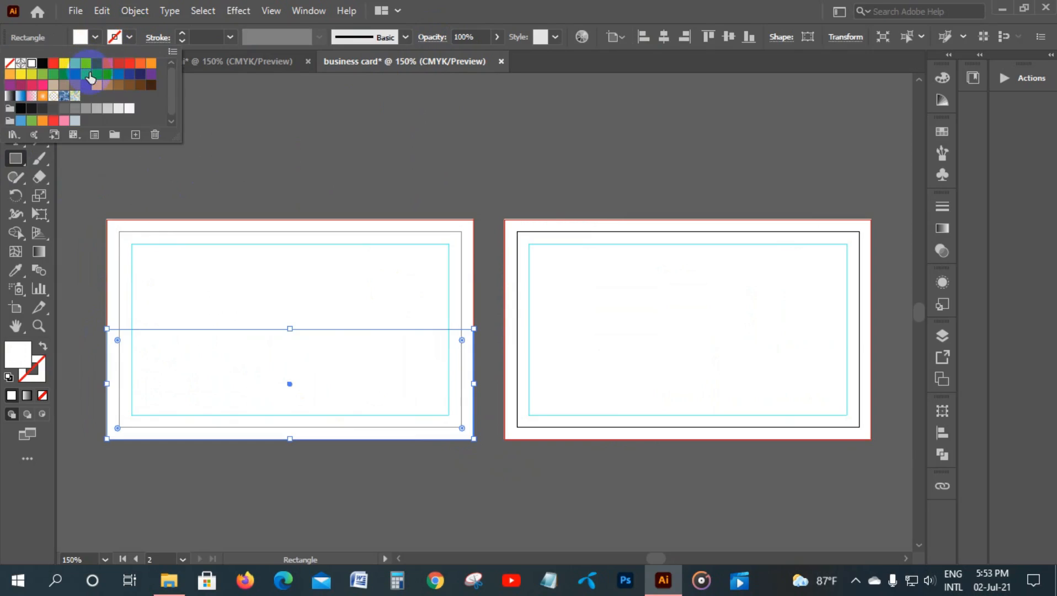
pyautogui.click(97, 63)
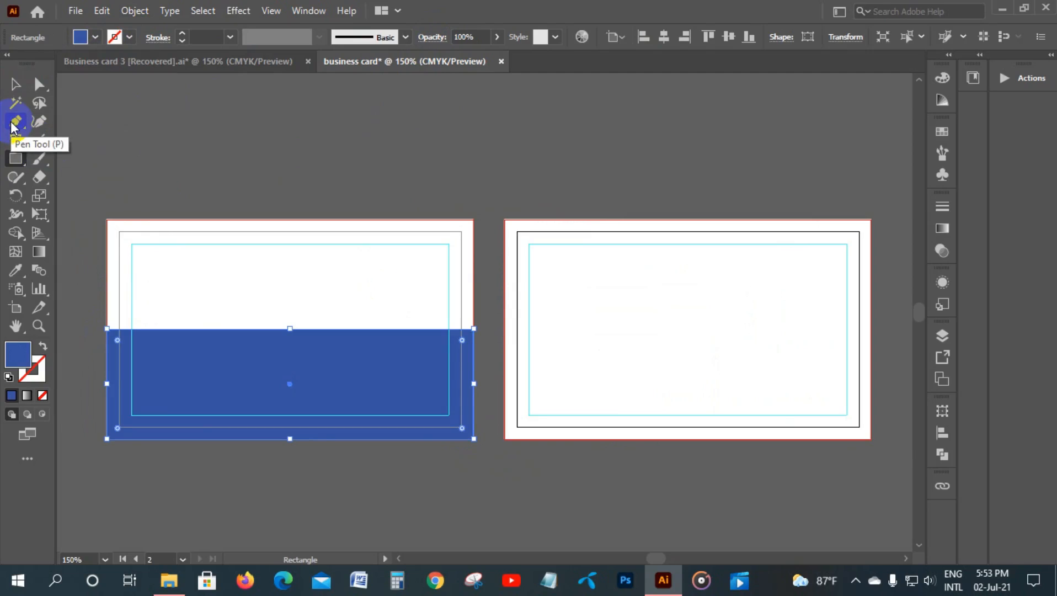
pyautogui.click(11, 125)
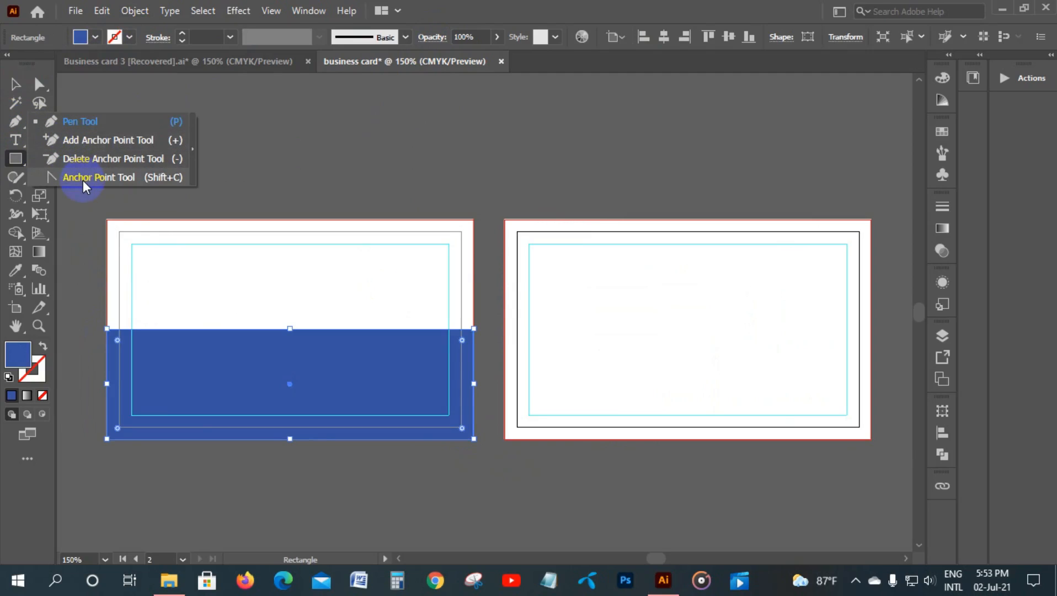
pyautogui.click(82, 180)
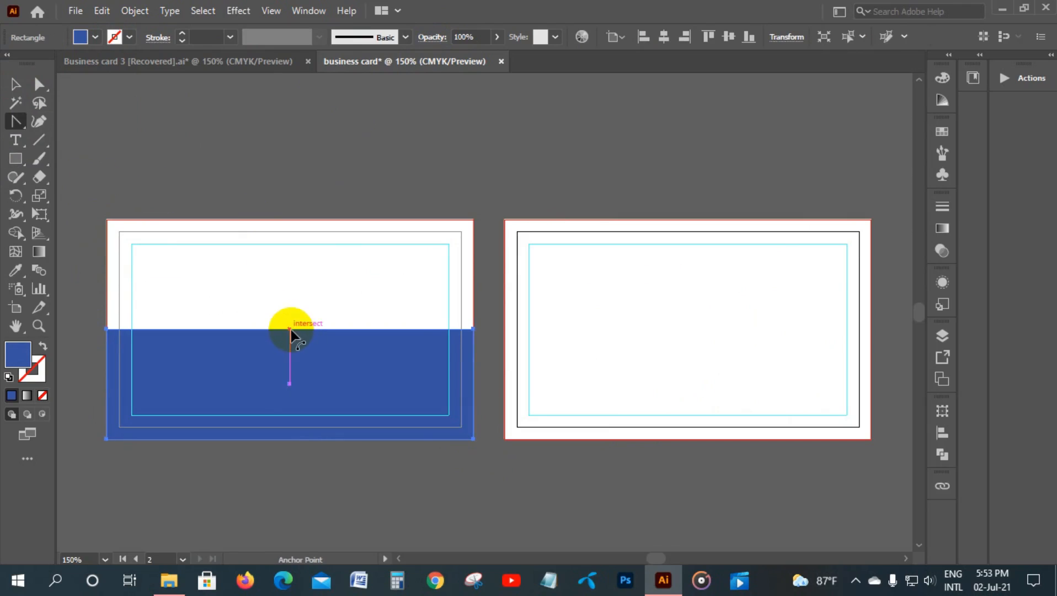
pyautogui.click(18, 123)
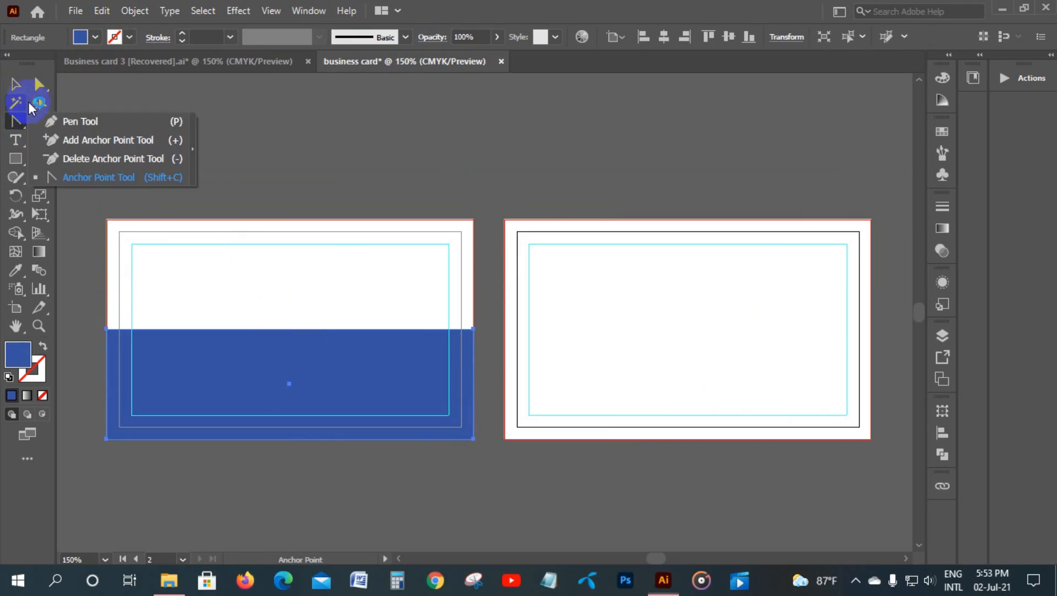
pyautogui.click(75, 127)
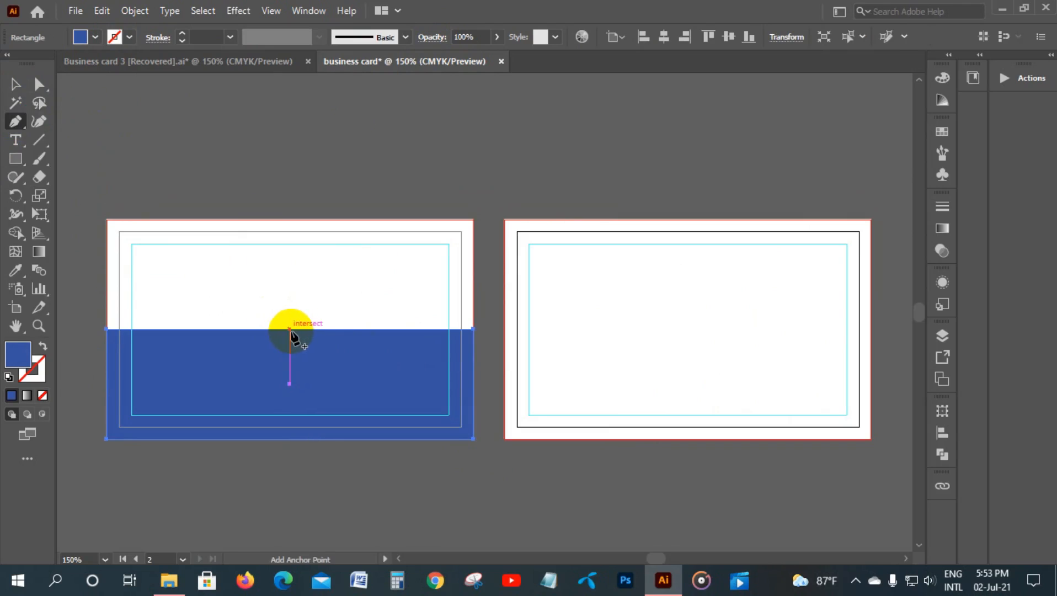
pyautogui.click(290, 330)
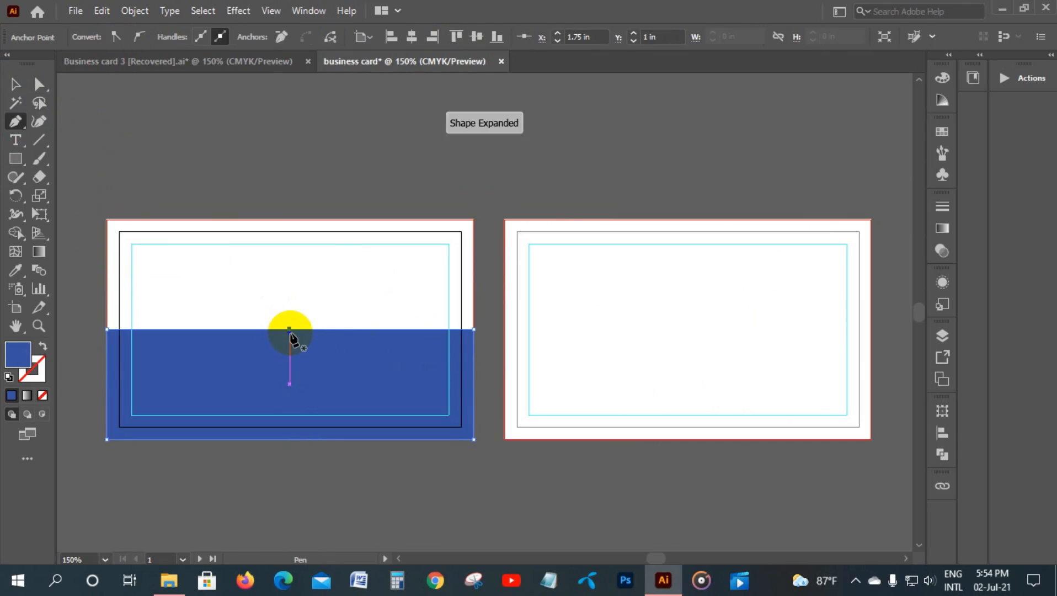
# - Curve the rectangle's upper edge into a wave by pulling handles from the middle anchor point with the Anchor Point tool
pyautogui.click(15, 121)
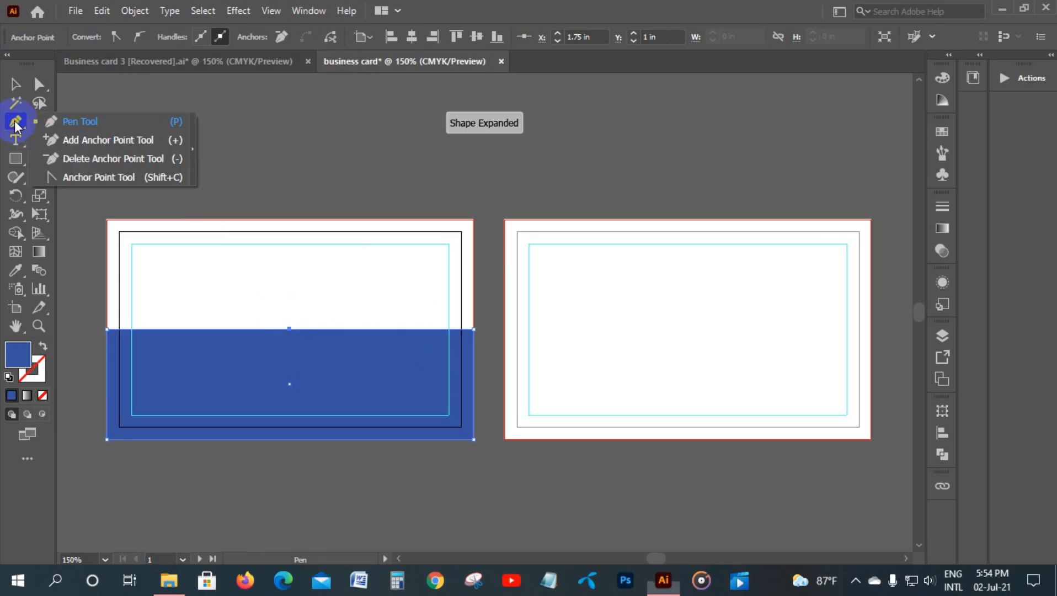
pyautogui.click(73, 178)
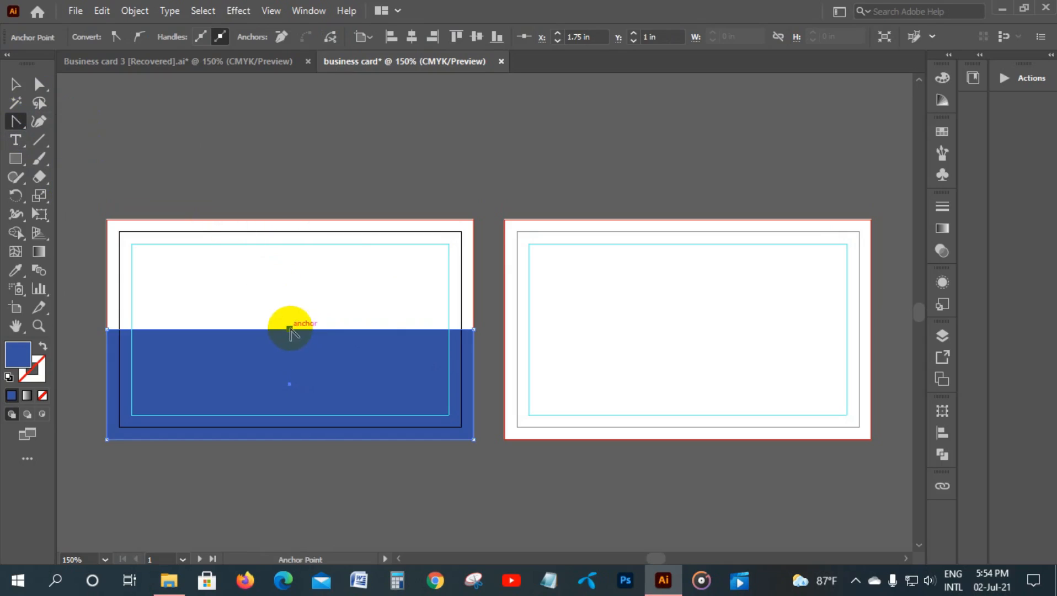
pyautogui.moveTo(291, 330)
pyautogui.mouseDown()
pyautogui.moveTo(344, 361)
pyautogui.moveTo(404, 363)
pyautogui.moveTo(426, 351)
pyautogui.moveTo(444, 372)
pyautogui.moveTo(462, 359)
pyautogui.mouseUp()
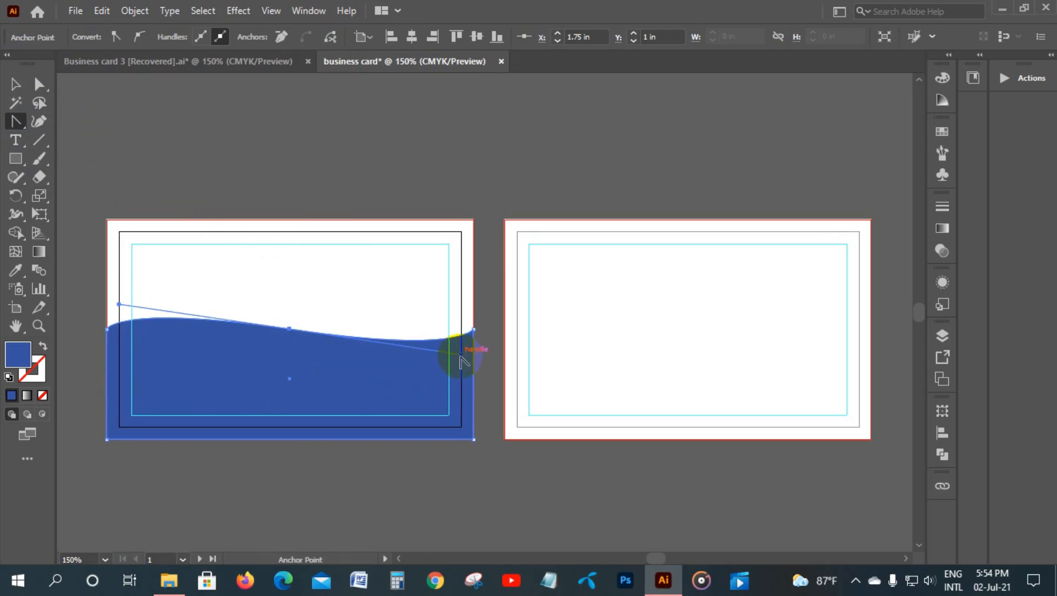
pyautogui.click(16, 84)
pyautogui.click(276, 146)
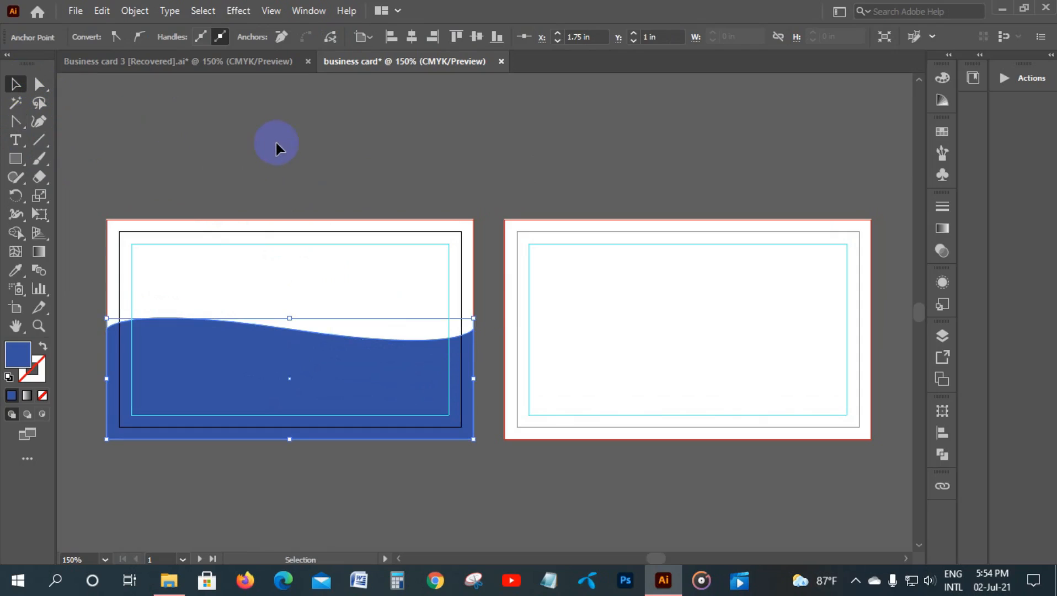
# - Place two copies of the wave shape over the second artboard, one near its upper edge and one overlapping its lower edge
pyautogui.click(355, 384)
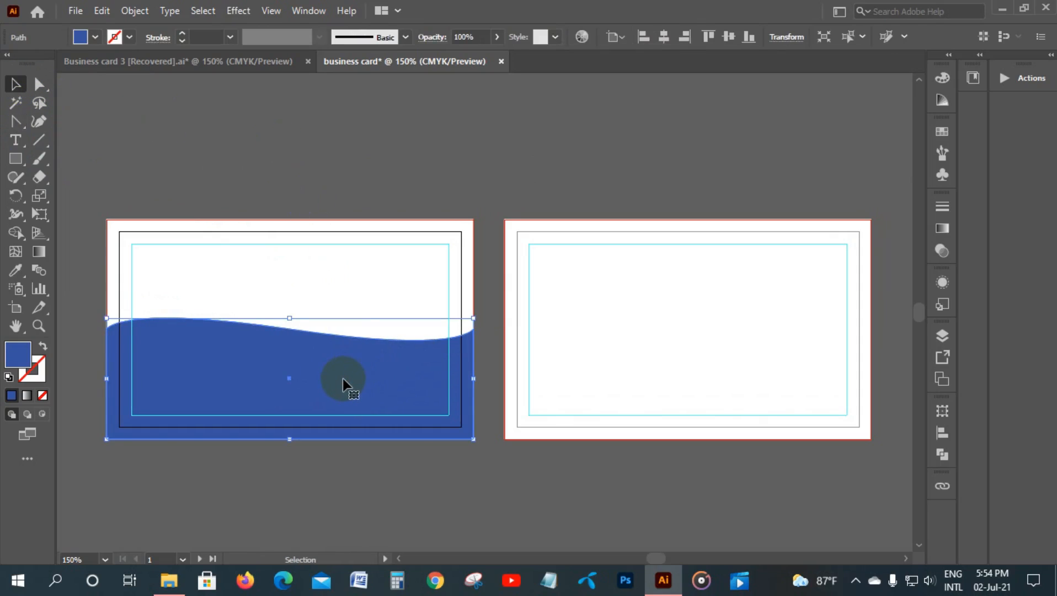
pyautogui.moveTo(343, 378); pyautogui.dragTo(728, 454)
pyautogui.moveTo(384, 377); pyautogui.dragTo(755, 248)
pyautogui.click(597, 200)
pyautogui.click(321, 358)
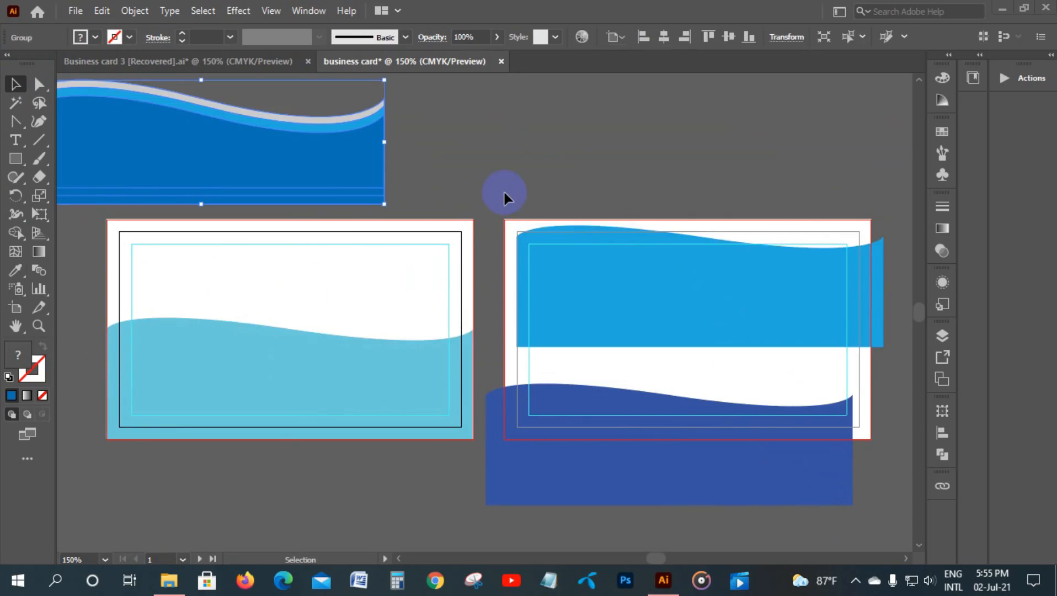
pyautogui.click(468, 136)
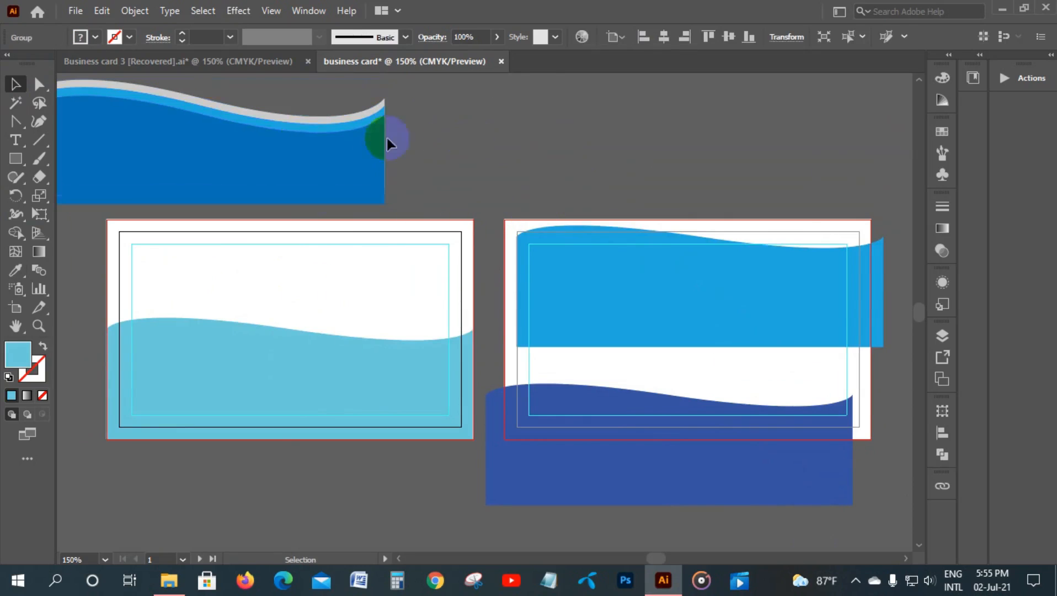
# - Recolor the first artboard's wave with the deep blue sampled from the three-color reference waves using the Eyedropper
pyautogui.click(285, 370)
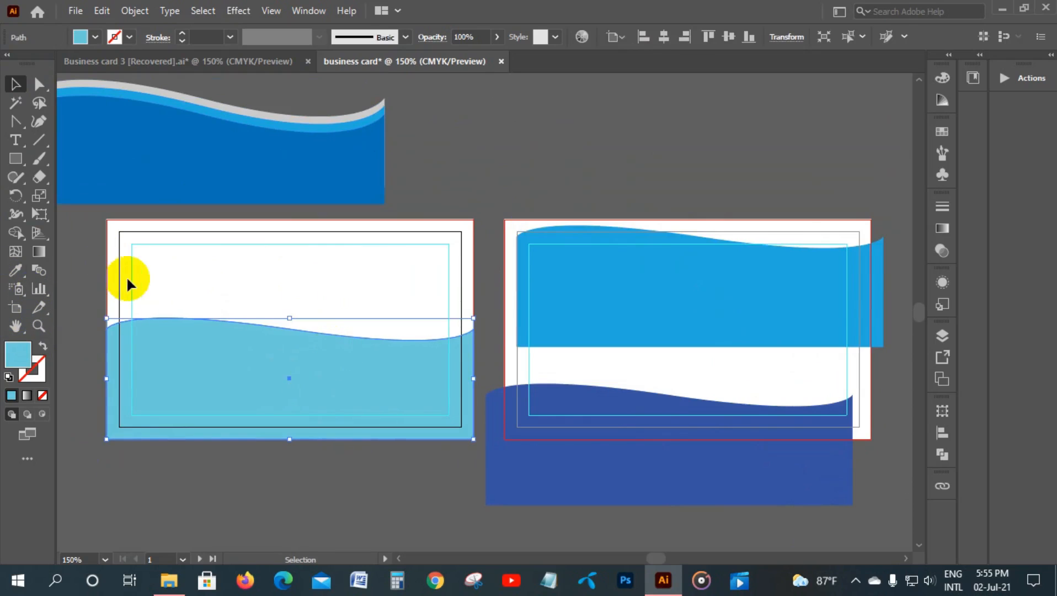
pyautogui.press('i')
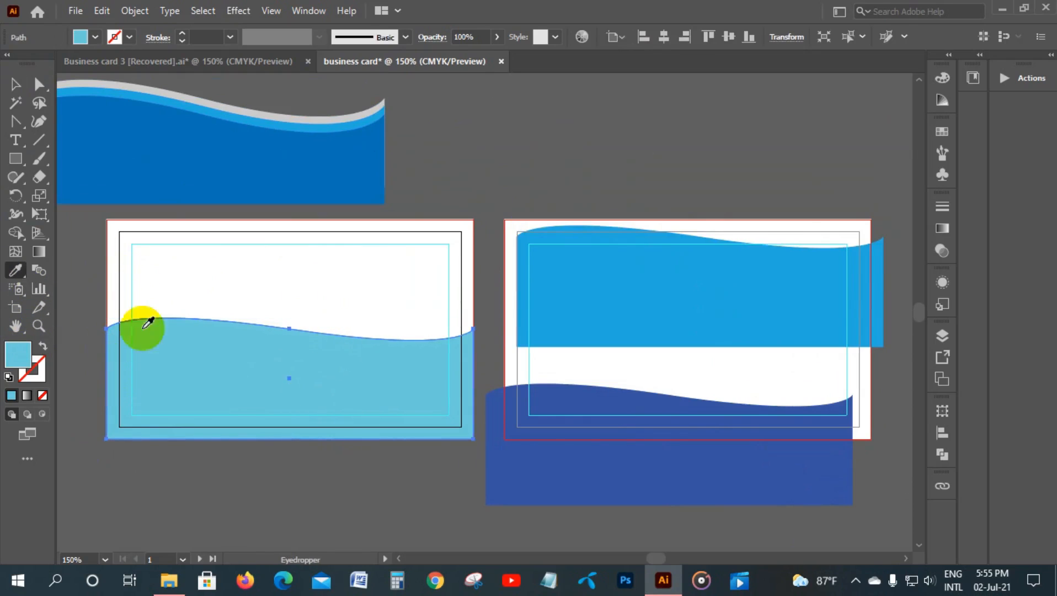
pyautogui.click(190, 181)
pyautogui.click(21, 88)
pyautogui.click(448, 122)
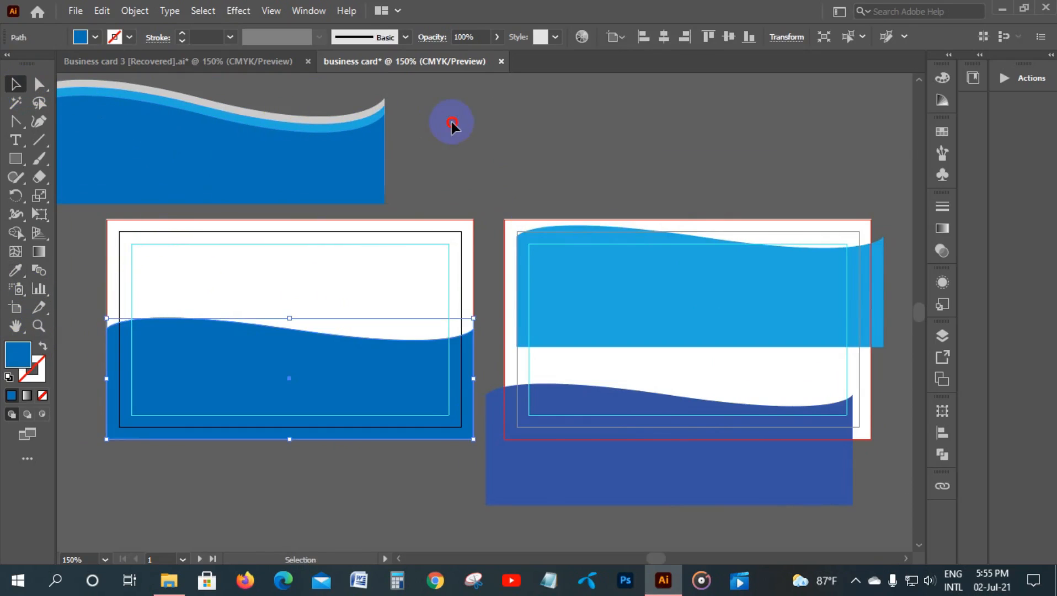
# - Move the upper wave copy onto the first artboard's wave and fill it with the light blue sampled from the reference waves
pyautogui.moveTo(601, 256); pyautogui.dragTo(193, 369)
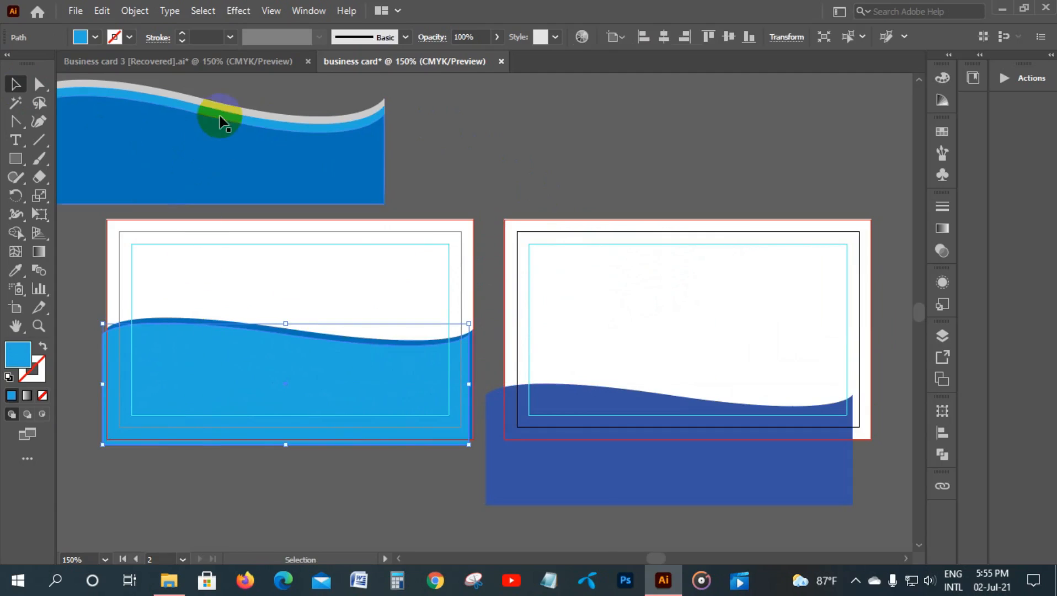
pyautogui.press('i')
pyautogui.click(232, 126)
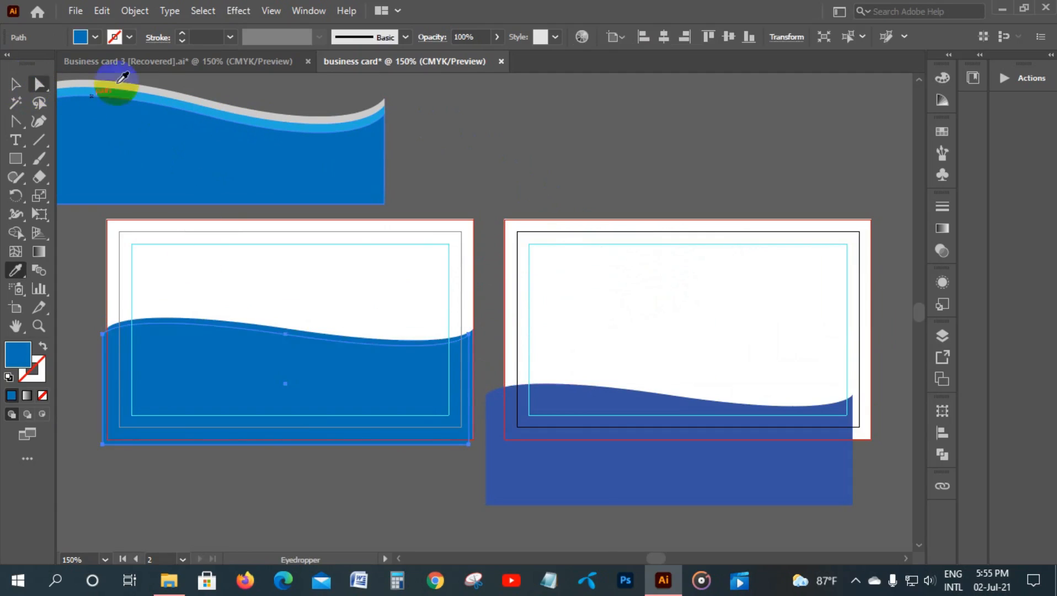
pyautogui.click(169, 101)
pyautogui.click(17, 85)
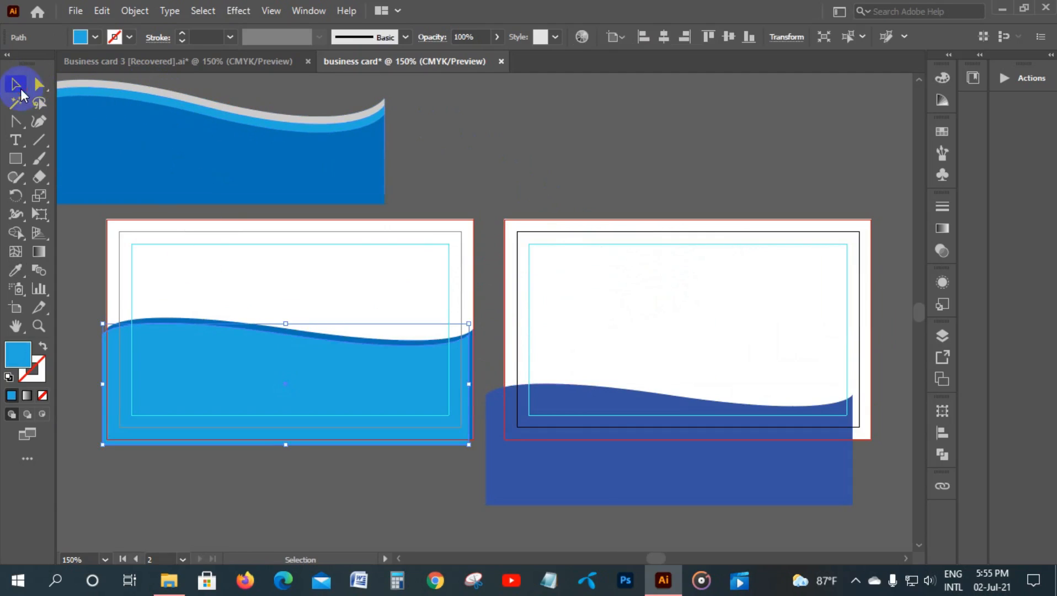
pyautogui.click(513, 131)
# - Recolor the wave copy on the second artboard with the light gray sampled from the reference waves
pyautogui.click(616, 457)
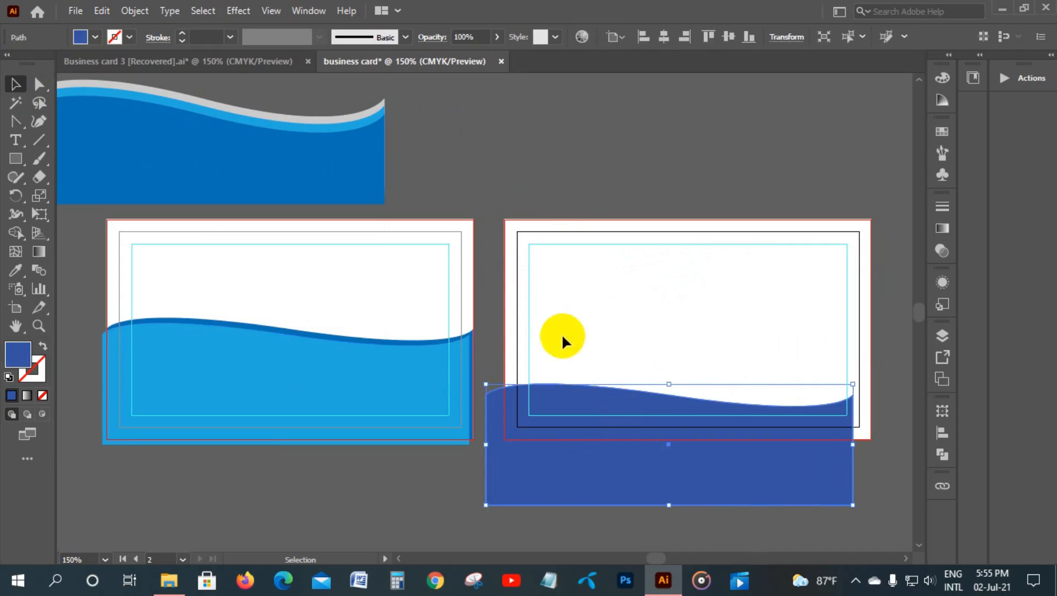
pyautogui.press('i')
pyautogui.click(344, 120)
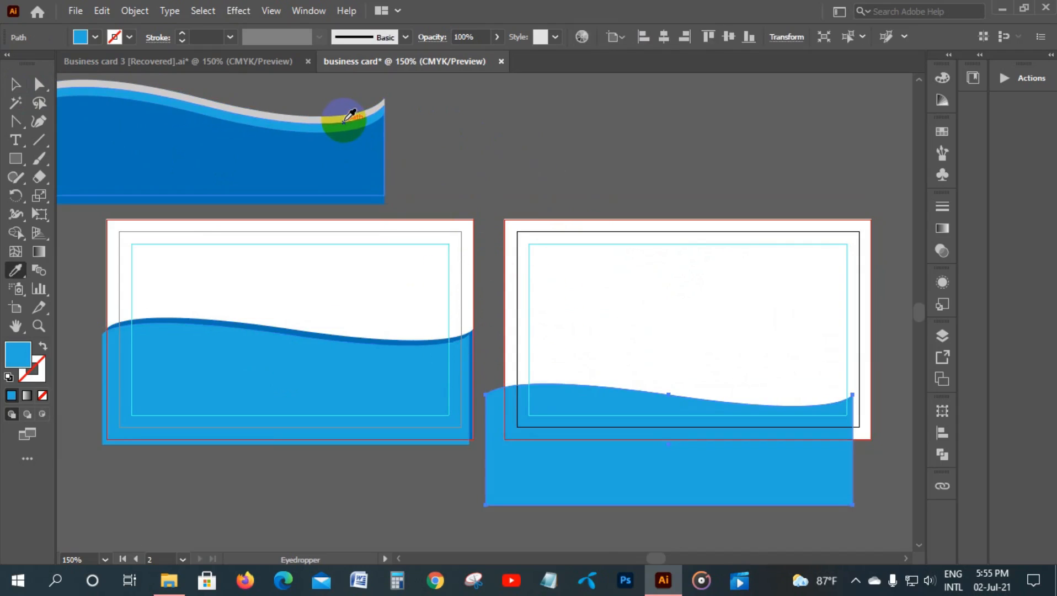
pyautogui.click(344, 117)
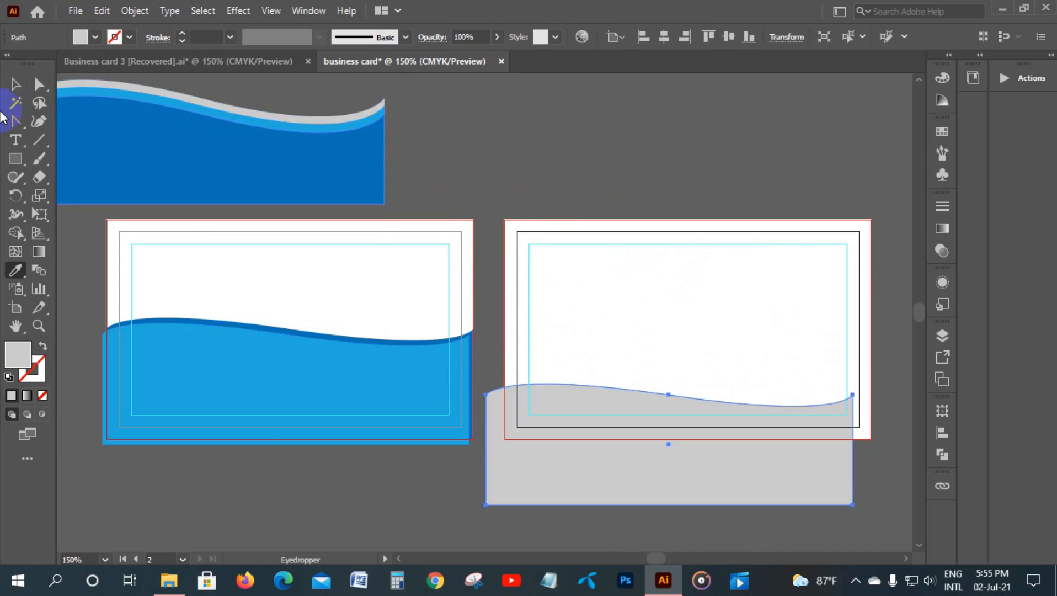
pyautogui.click(17, 87)
pyautogui.click(474, 165)
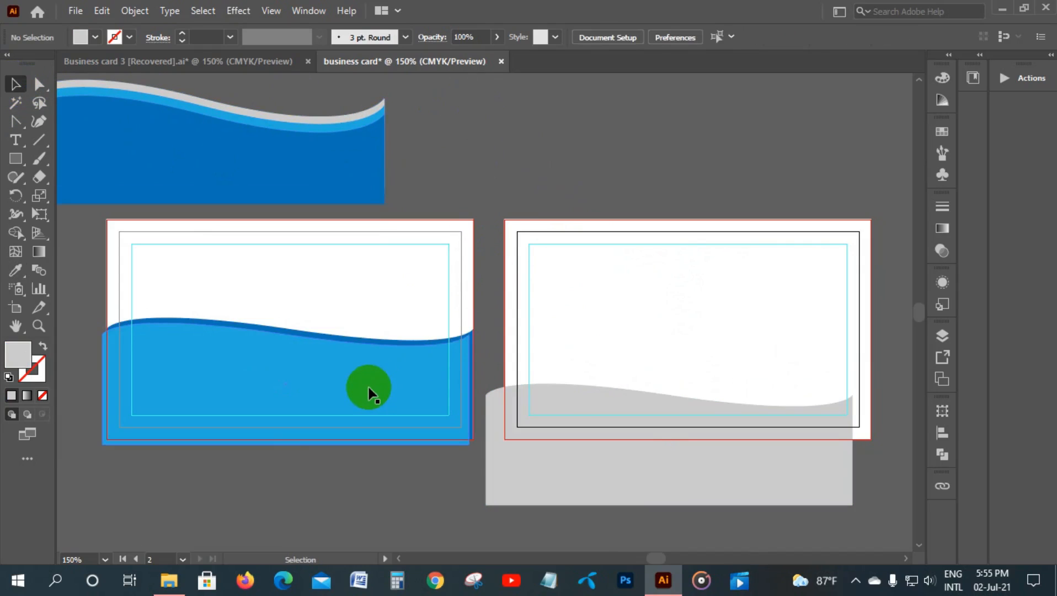
# - Spread the waves apart, with the light blue one below the first artboard and the deep blue one above the second
pyautogui.moveTo(369, 388); pyautogui.dragTo(385, 470)
pyautogui.moveTo(353, 351); pyautogui.dragTo(737, 105)
pyautogui.moveTo(362, 463); pyautogui.dragTo(350, 546)
pyautogui.moveTo(668, 441); pyautogui.dragTo(624, 432)
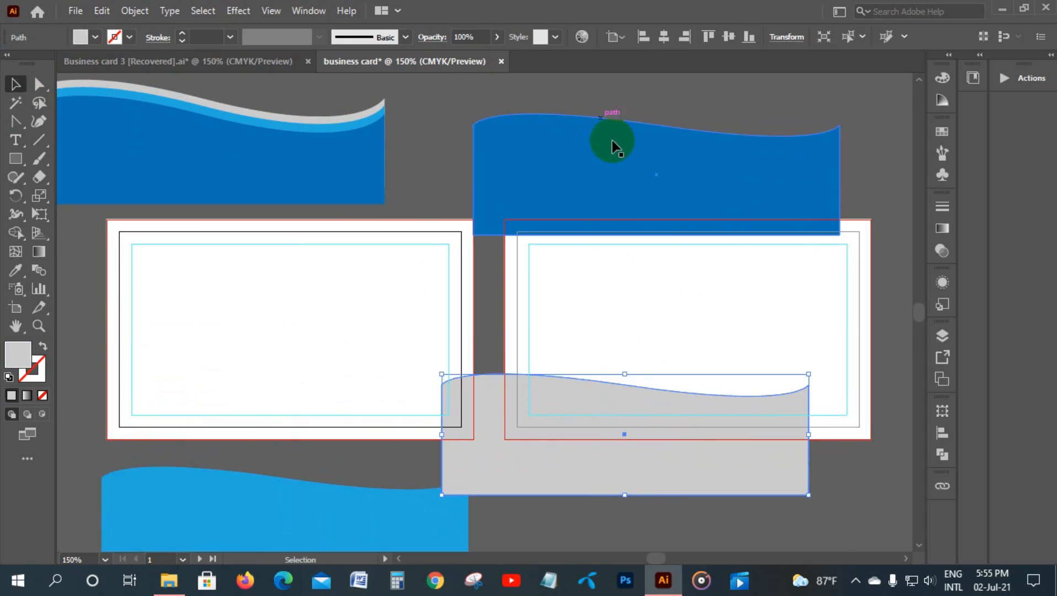
# - Fit the deep blue wave to the first artboard's lower bleed edges, shifting the gray wave out of the way
pyautogui.moveTo(611, 140); pyautogui.dragTo(316, 354)
pyautogui.moveTo(533, 467); pyautogui.dragTo(642, 487)
pyautogui.moveTo(446, 403); pyautogui.dragTo(329, 389)
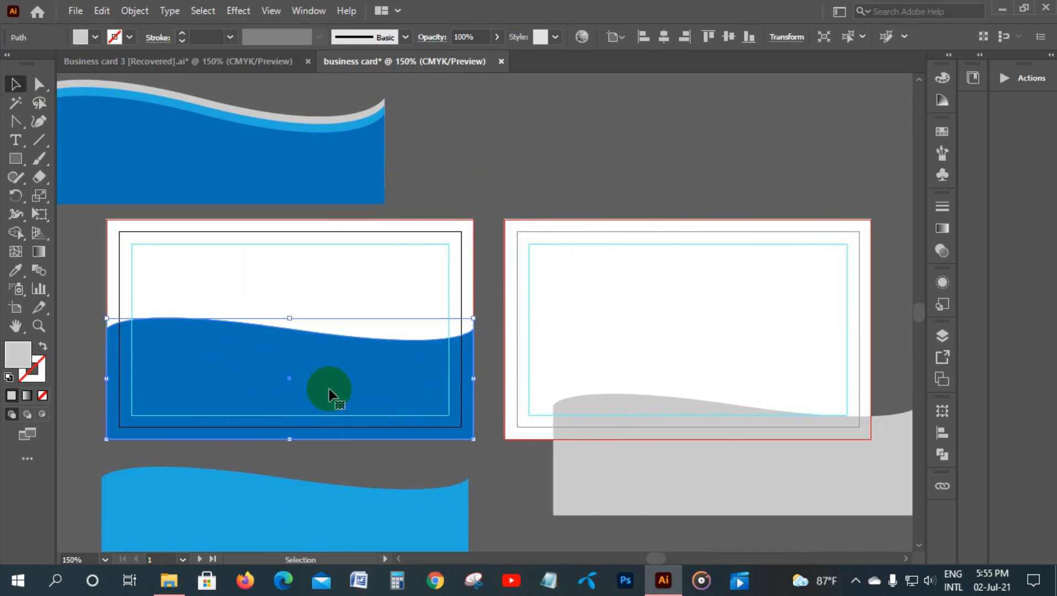
# - Stack the light blue wave behind the deep blue one, leaving only a narrow light blue band along its upper edge
pyautogui.moveTo(321, 510); pyautogui.dragTo(324, 351)
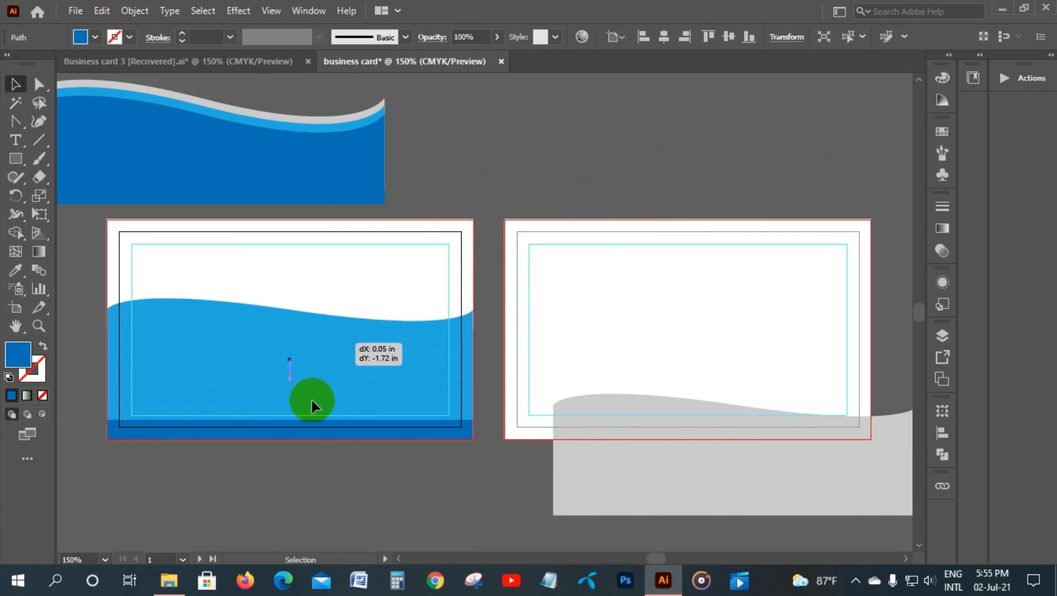
pyautogui.click(313, 434)
pyautogui.rightClick(313, 431)
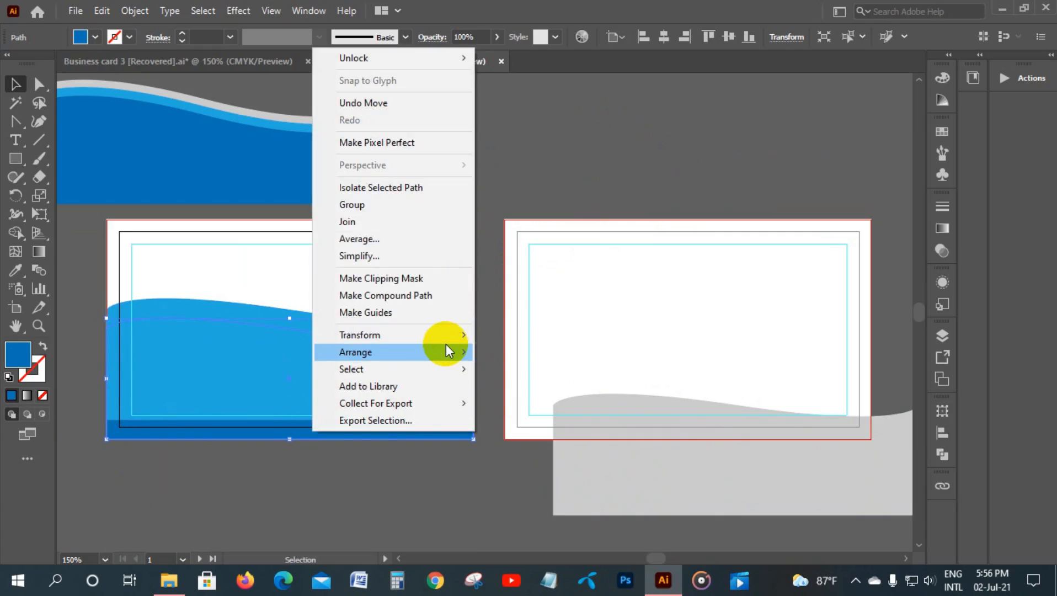
pyautogui.moveTo(456, 356)
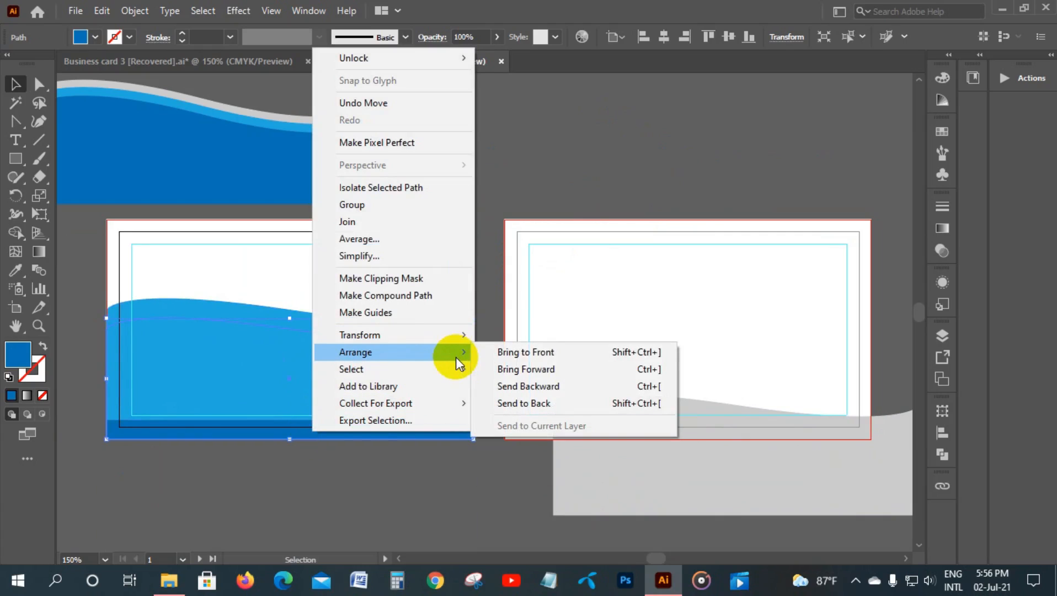
pyautogui.click(533, 356)
pyautogui.click(362, 290)
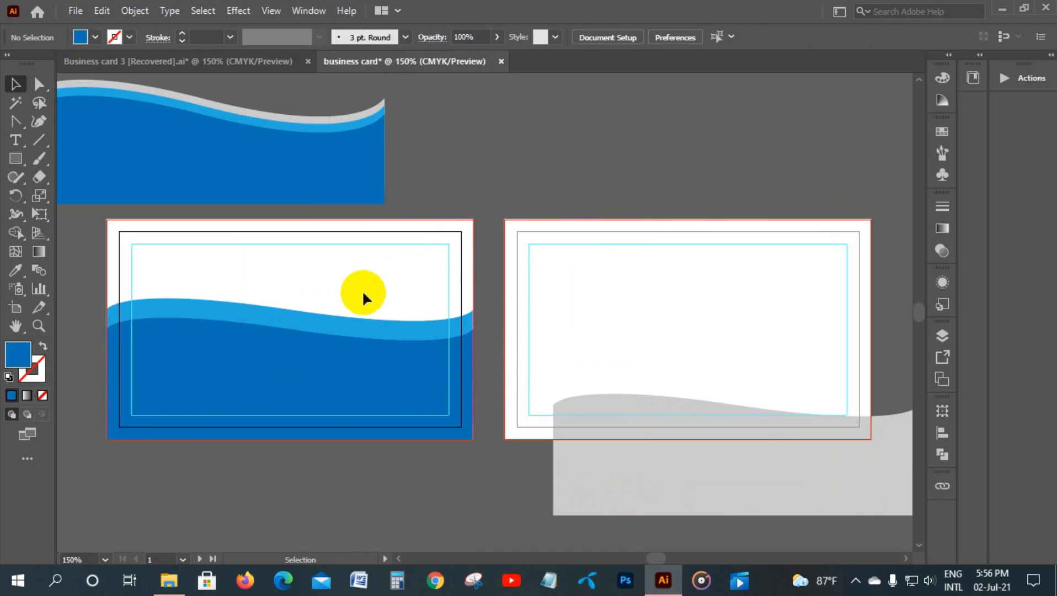
pyautogui.moveTo(341, 319); pyautogui.dragTo(342, 331)
pyautogui.click(508, 270)
# - Stack the gray wave behind both blue waves on the first artboard, leaving a thin gray band above the light blue one
pyautogui.moveTo(602, 467); pyautogui.dragTo(165, 450)
pyautogui.click(213, 280)
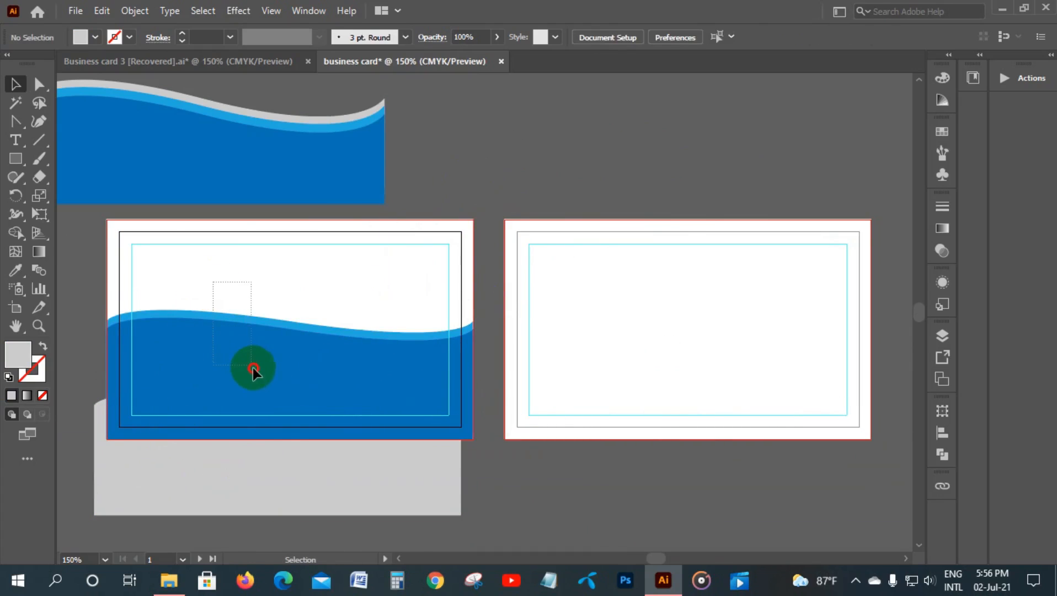
pyautogui.moveTo(254, 370); pyautogui.dragTo(255, 366)
pyautogui.rightClick(255, 346)
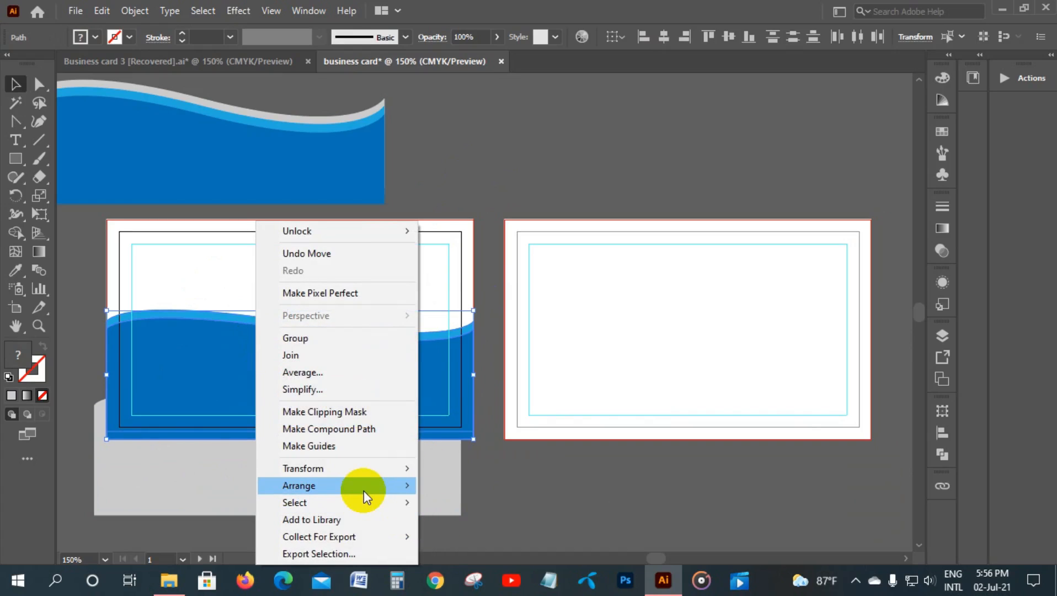
pyautogui.moveTo(390, 484)
pyautogui.click(448, 486)
pyautogui.click(576, 478)
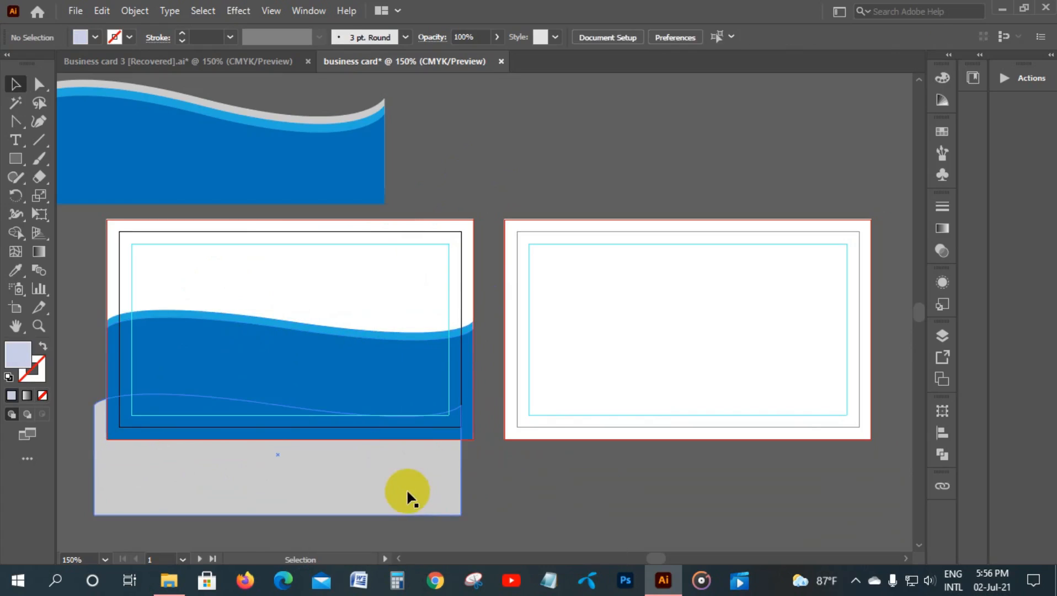
pyautogui.moveTo(407, 493); pyautogui.dragTo(421, 405)
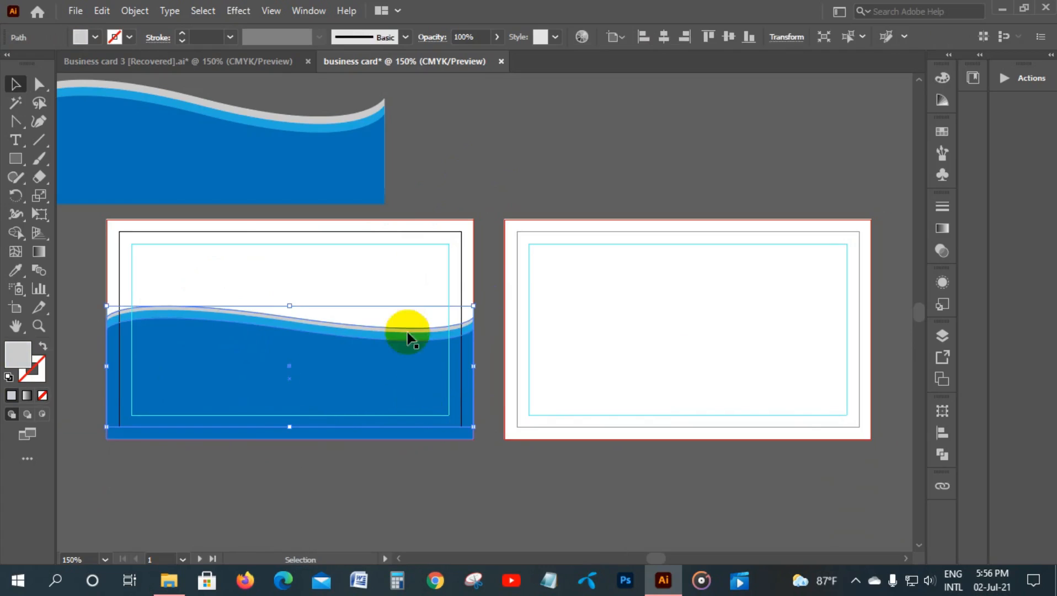
pyautogui.click(372, 264)
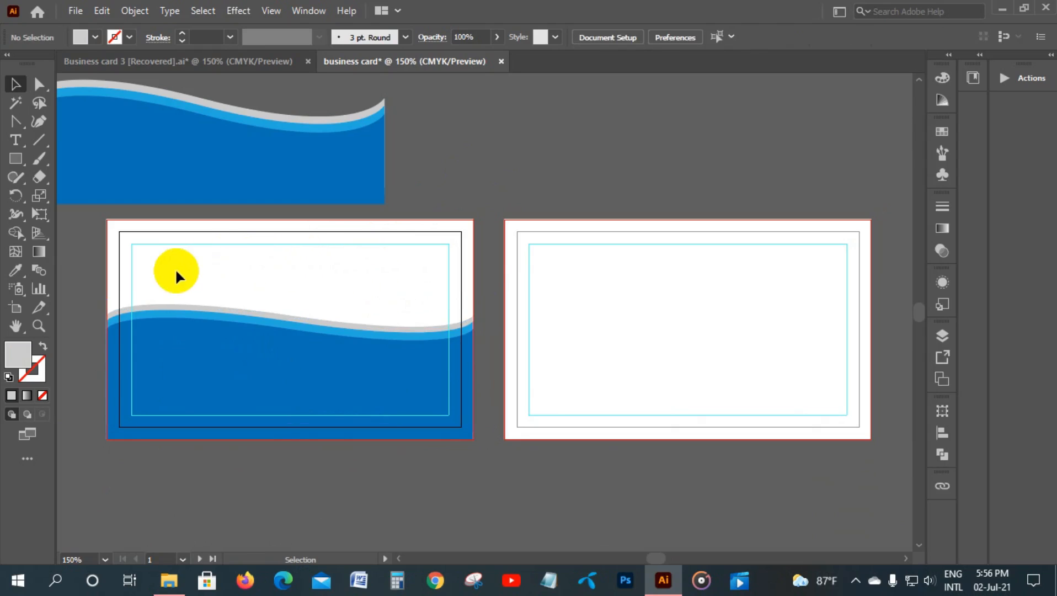
# - Group the deep blue, light blue and gray waves on the first artboard
pyautogui.click(237, 343)
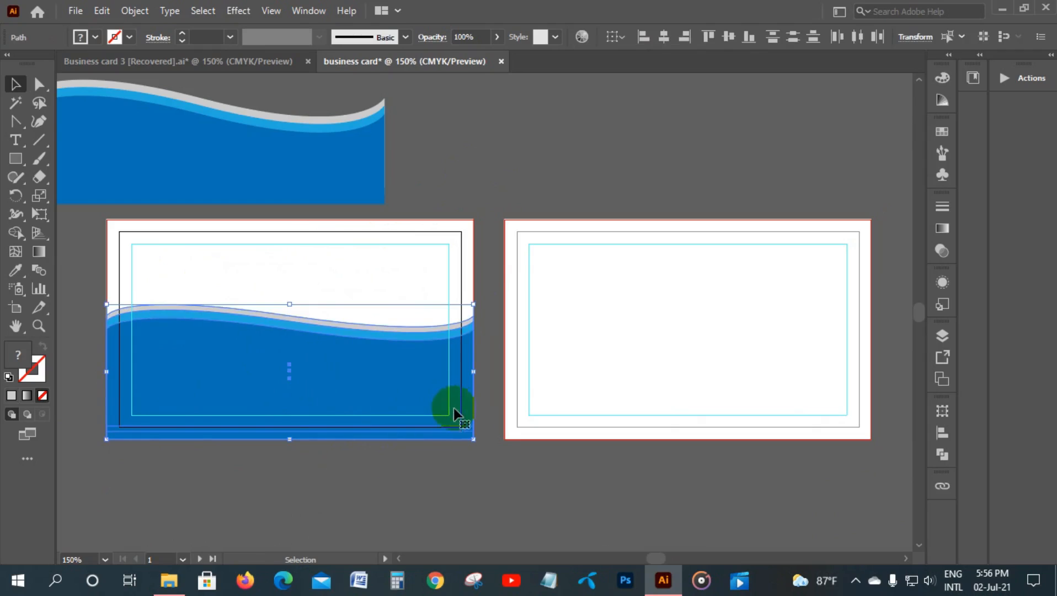
pyautogui.press('a')
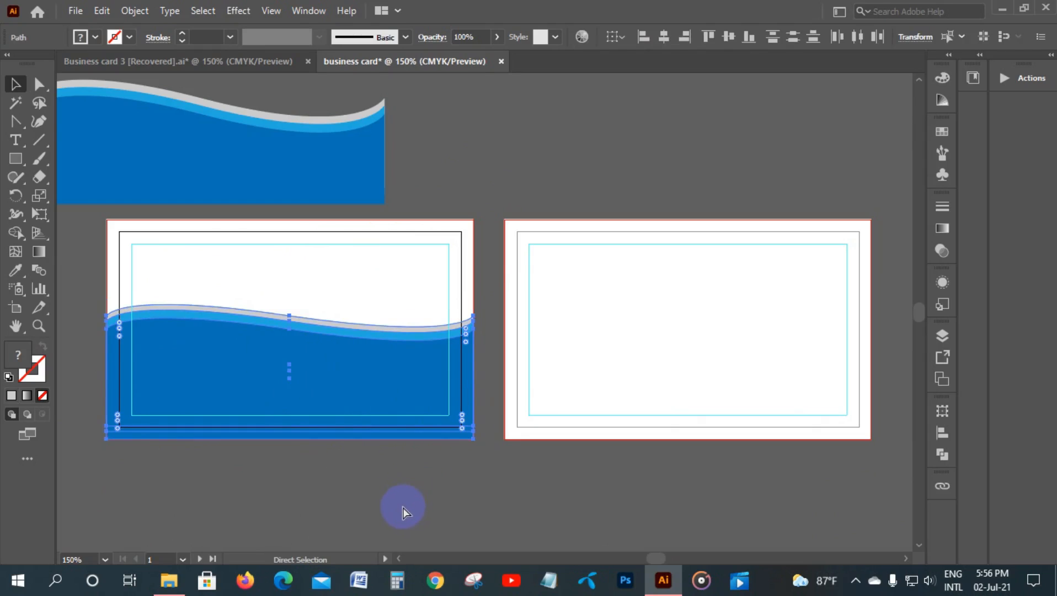
pyautogui.press('v')
pyautogui.click(401, 396)
pyautogui.click(413, 297)
pyautogui.click(323, 368)
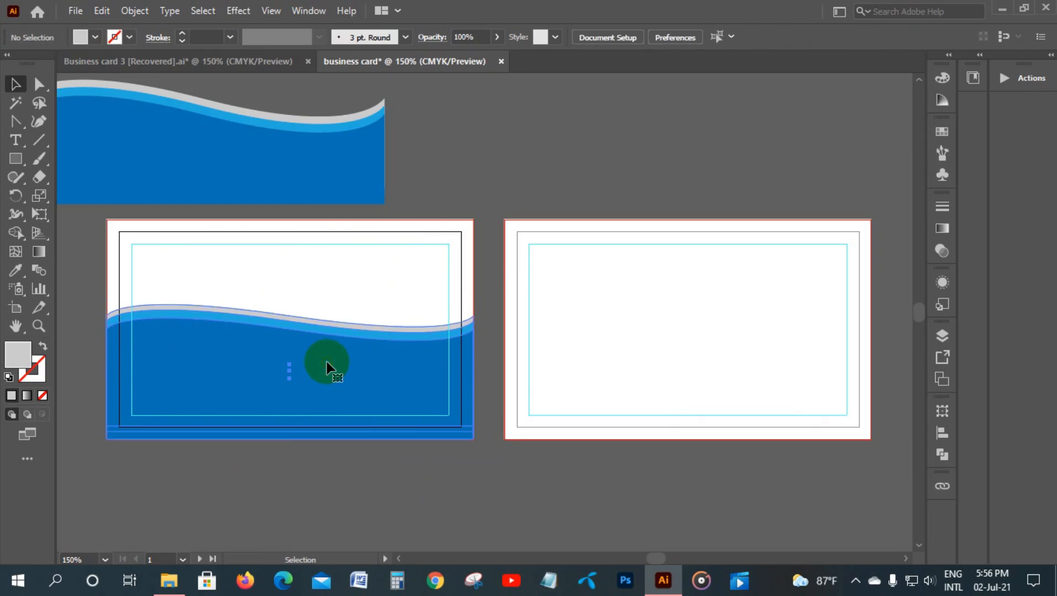
pyautogui.click(518, 126)
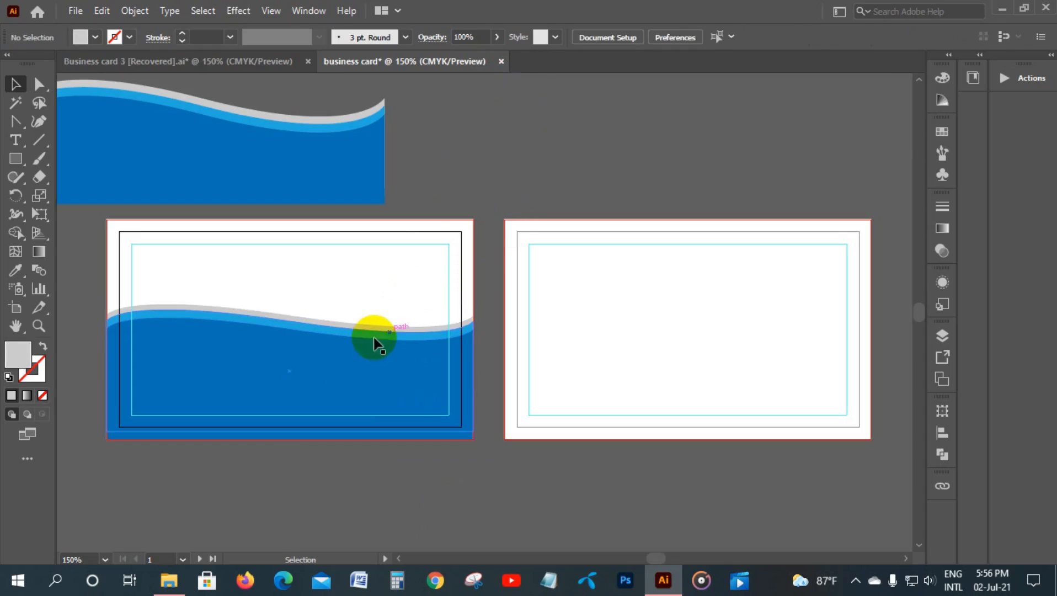
# - Duplicate the wave group onto the second artboard, rotate the copy 90° clockwise and set it against the left bleed edge
pyautogui.click(302, 378)
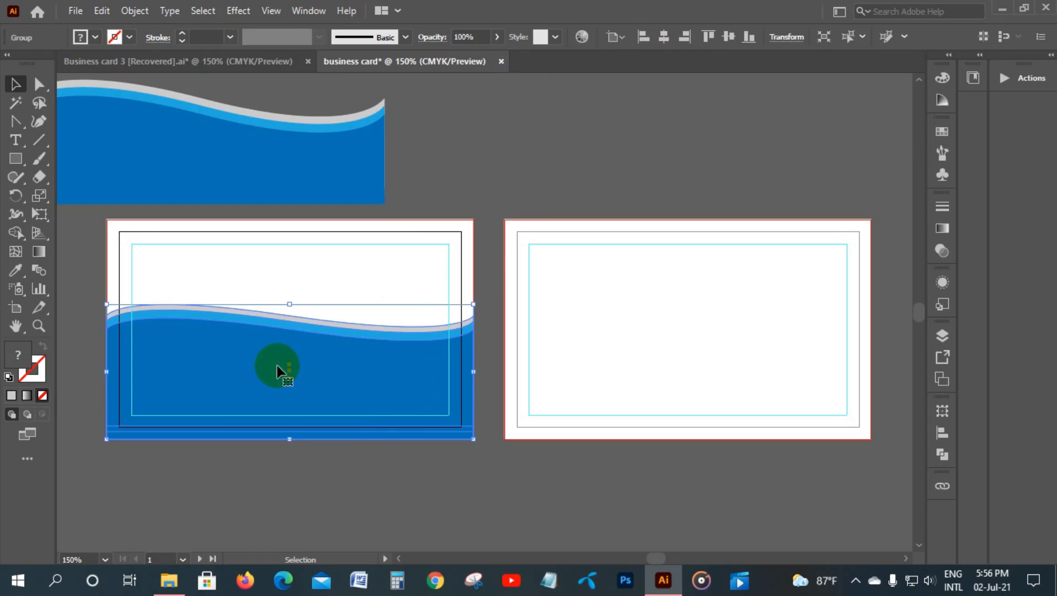
pyautogui.moveTo(277, 371); pyautogui.dragTo(675, 274)
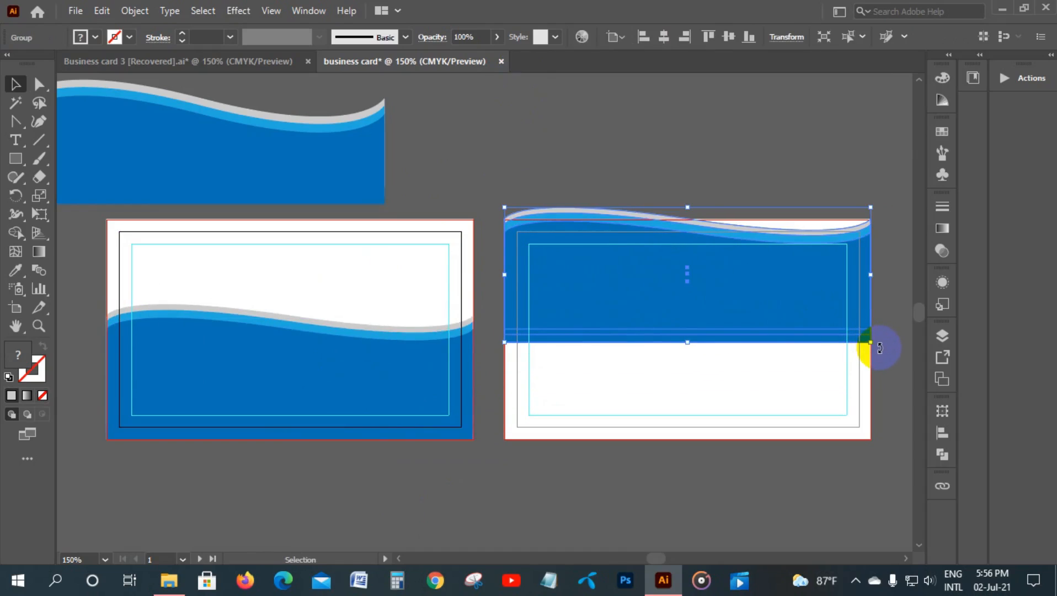
pyautogui.moveTo(881, 348); pyautogui.dragTo(609, 465)
pyautogui.moveTo(677, 314); pyautogui.dragTo(584, 396)
# - Shrink the rotated wave group's height to end at the second artboard's lower bleed edge
pyautogui.scroll(-3, 590, 431)
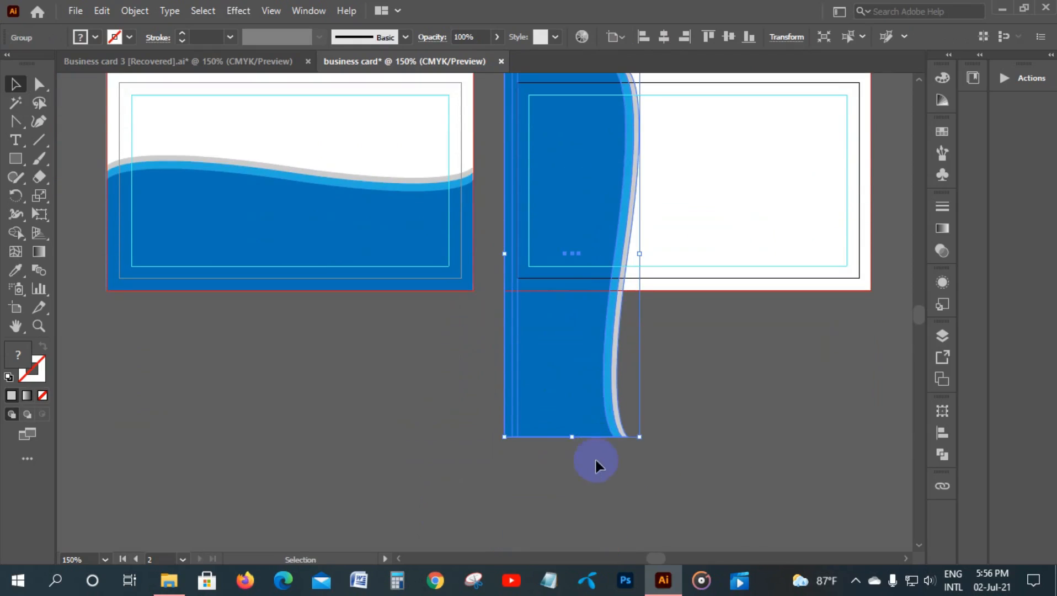
pyautogui.moveTo(571, 437)
pyautogui.mouseDown()
pyautogui.moveTo(548, 309)
pyautogui.moveTo(557, 436)
pyautogui.mouseUp()
pyautogui.moveTo(564, 395); pyautogui.dragTo(563, 395)
pyautogui.moveTo(571, 437); pyautogui.dragTo(556, 293)
pyautogui.click(556, 360)
pyautogui.scroll(3, 499, 347)
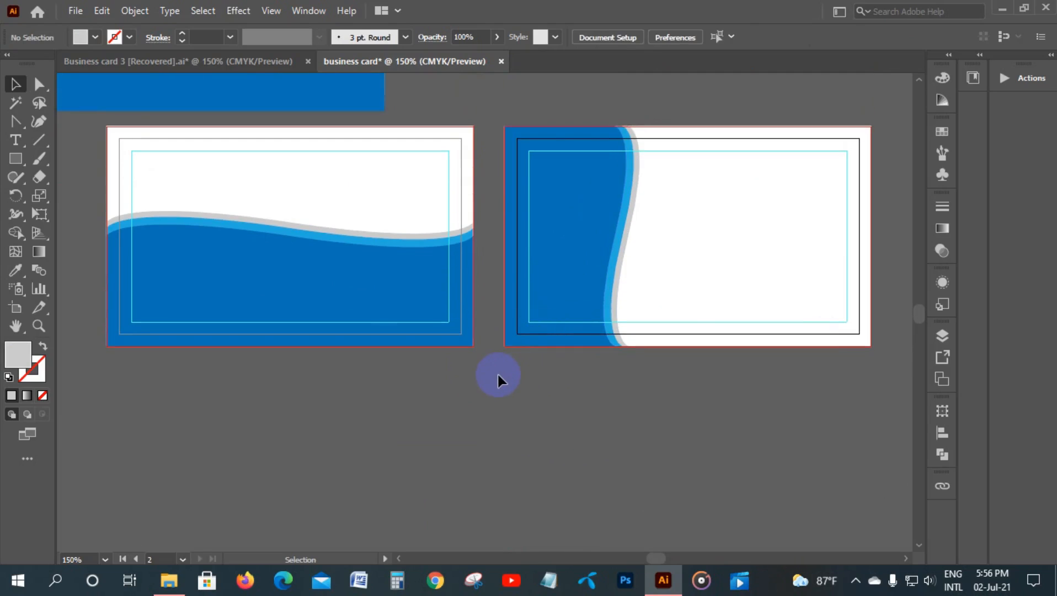
# - Widen the wave group on the second artboard to cover about half of the card's width
pyautogui.scroll(4, 497, 372)
pyautogui.scroll(-3, 522, 307)
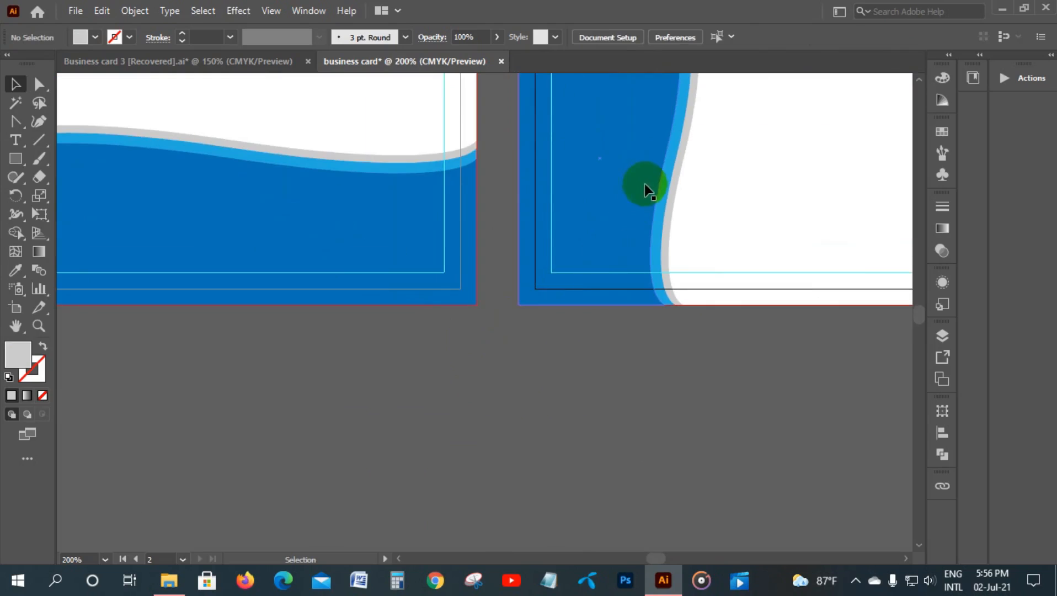
pyautogui.moveTo(645, 185); pyautogui.dragTo(707, 337)
pyautogui.click(608, 309)
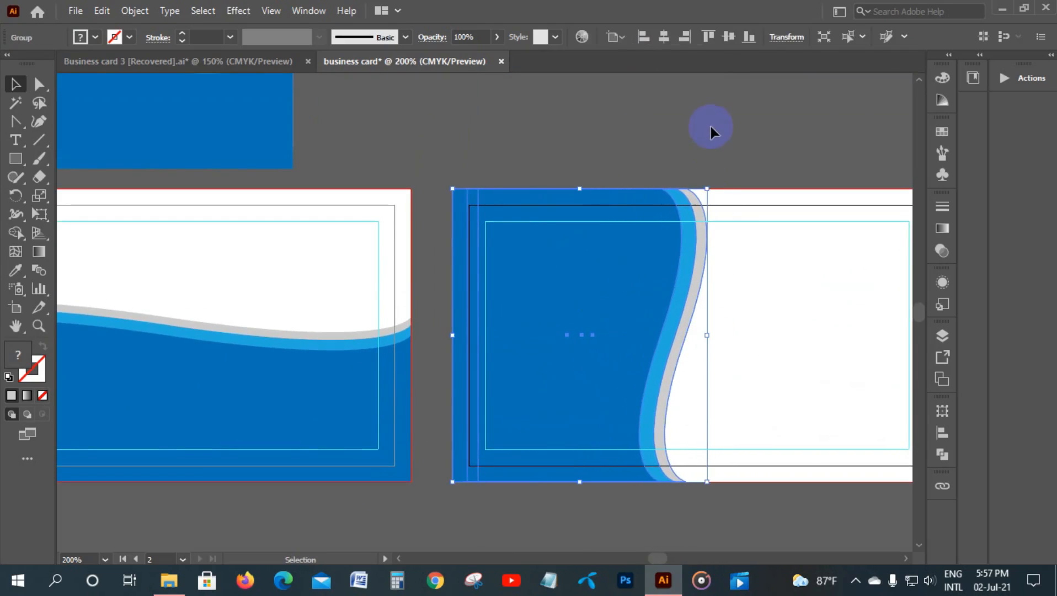
pyautogui.click(710, 131)
pyautogui.scroll(-1, 708, 249)
pyautogui.scroll(-3, 708, 269)
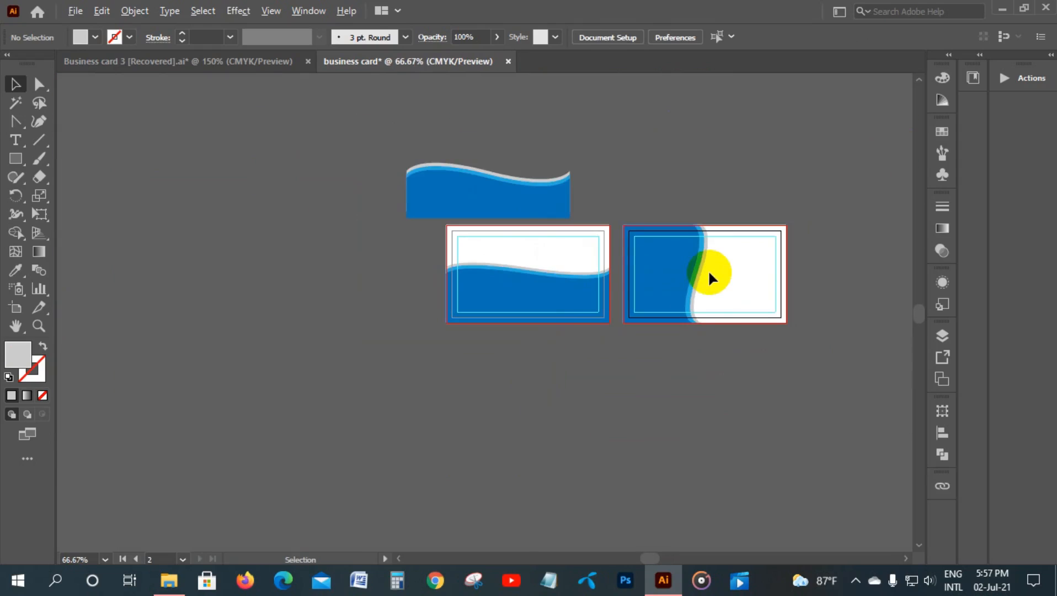
pyautogui.scroll(1, 708, 272)
pyautogui.moveTo(749, 255); pyautogui.dragTo(646, 283)
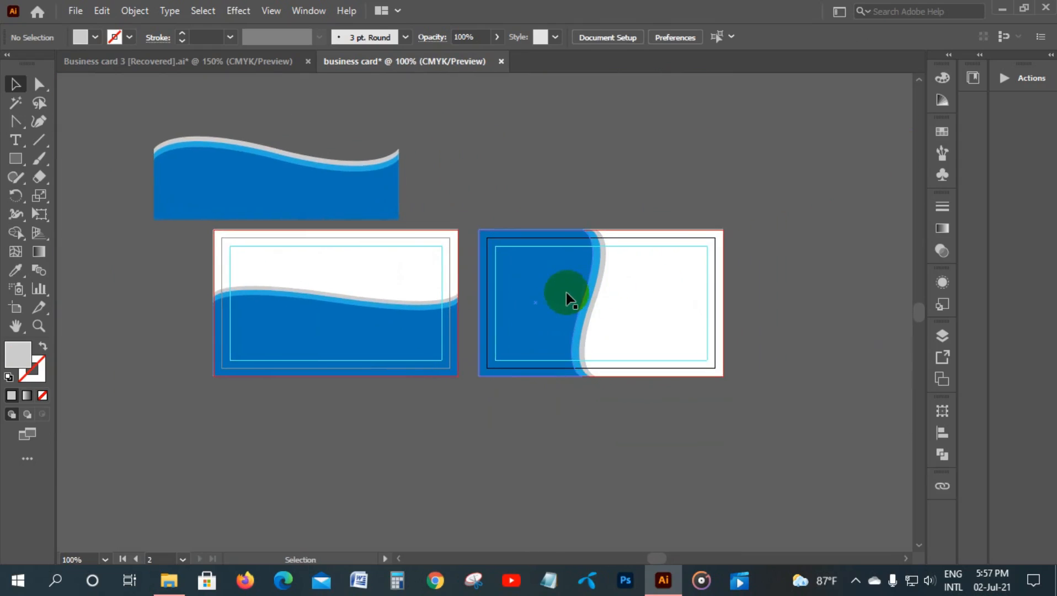
pyautogui.scroll(1, 568, 299)
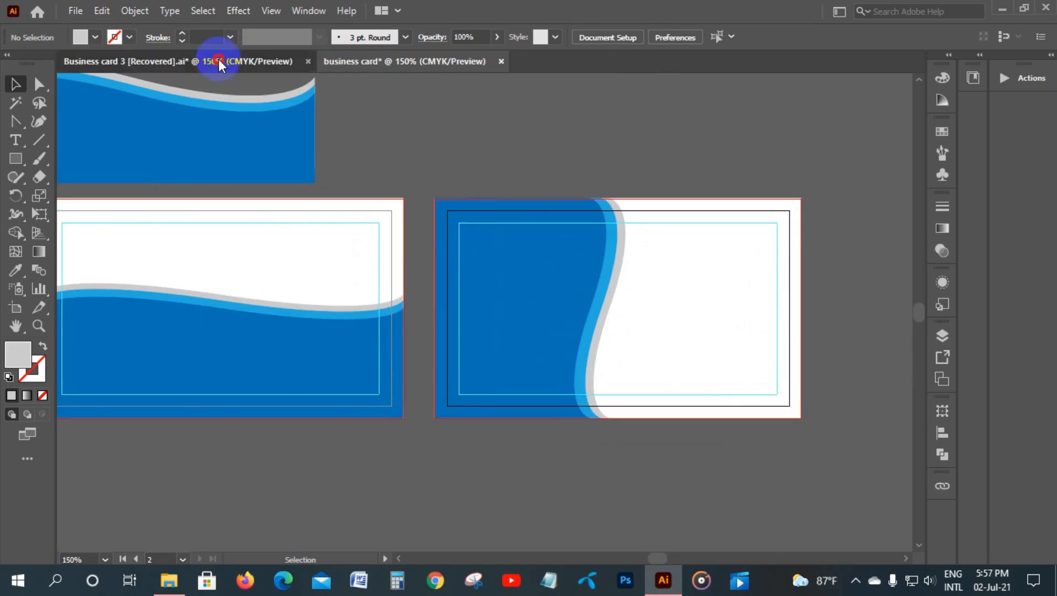
# - Compare with Business card 3 and align the second card's wave group exactly to the left and lower bleed edges
pyautogui.click(219, 58)
pyautogui.click(446, 63)
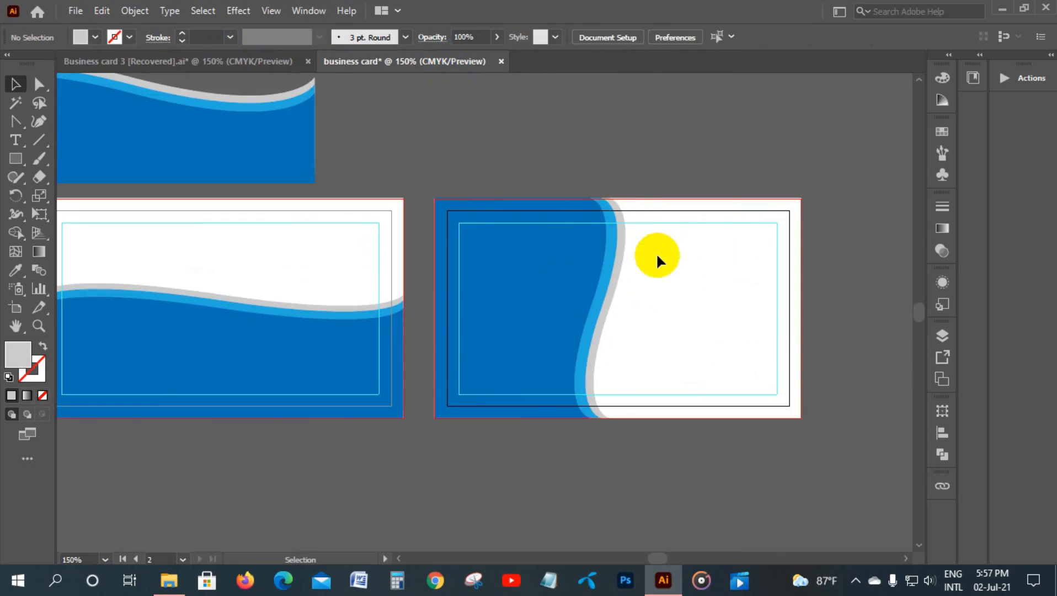
pyautogui.click(607, 264)
pyautogui.moveTo(626, 308); pyautogui.dragTo(585, 298)
pyautogui.click(666, 289)
pyautogui.scroll(3, 529, 308)
pyautogui.moveTo(480, 421); pyautogui.dragTo(462, 302)
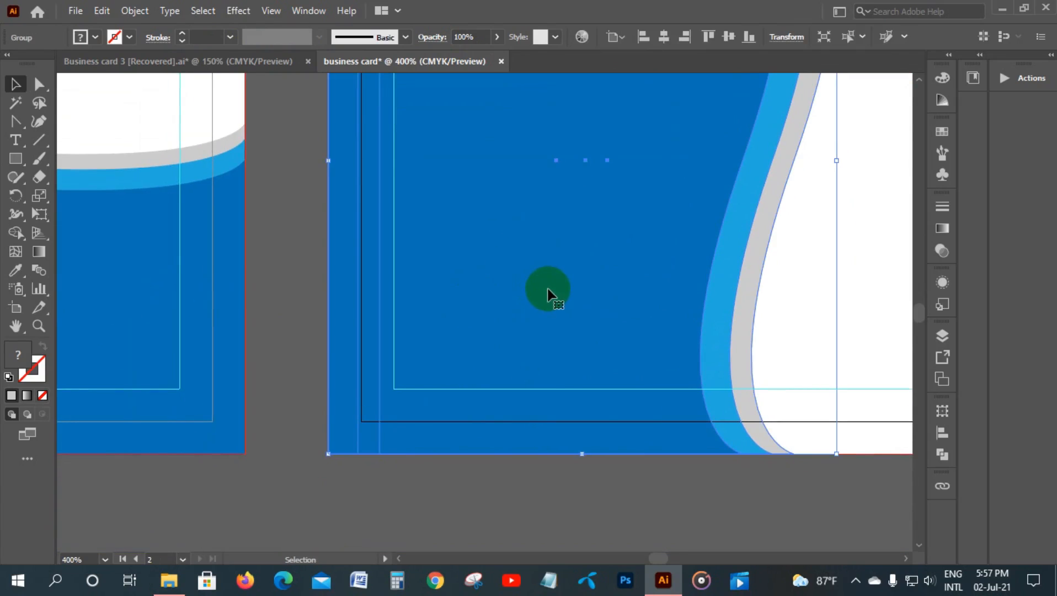
pyautogui.scroll(-3, 548, 289)
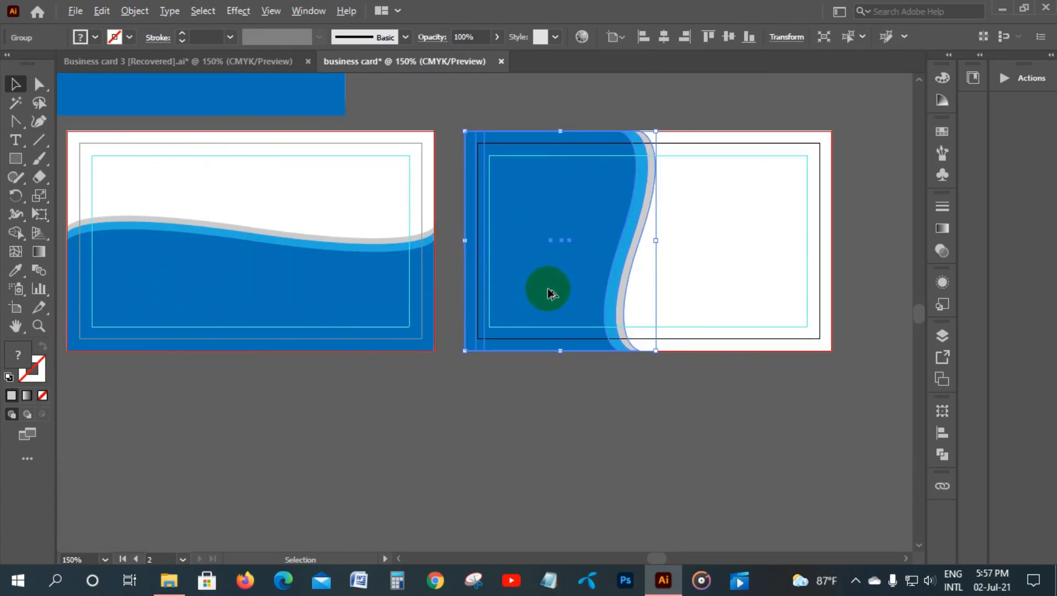
# - Reflect the second card's wave group across the horizontal axis to match the curve in Business card 3
pyautogui.click(229, 61)
pyautogui.click(618, 353)
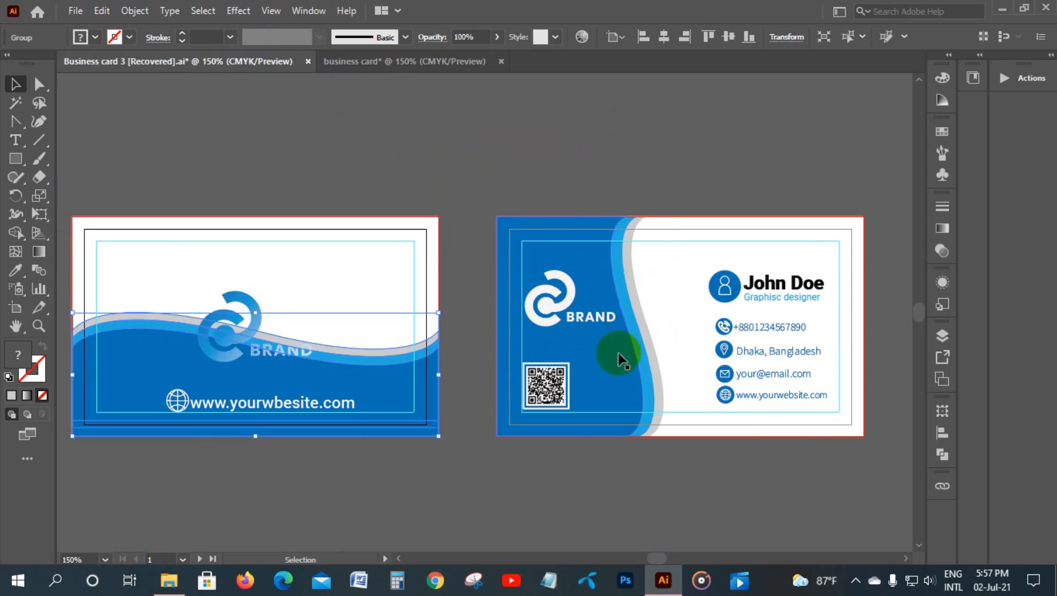
pyautogui.click(438, 61)
pyautogui.rightClick(568, 219)
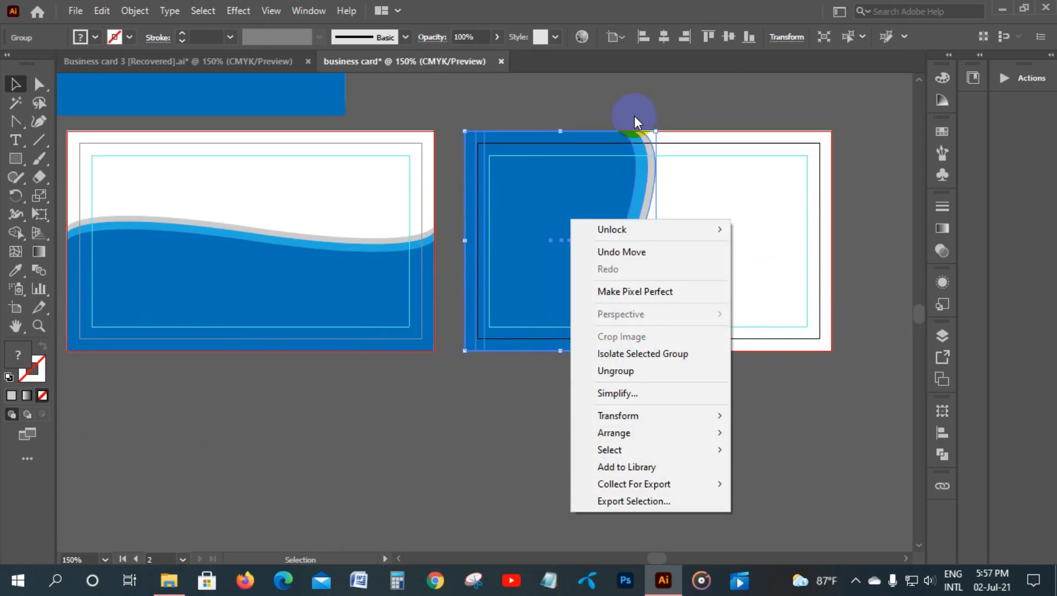
pyautogui.moveTo(677, 431)
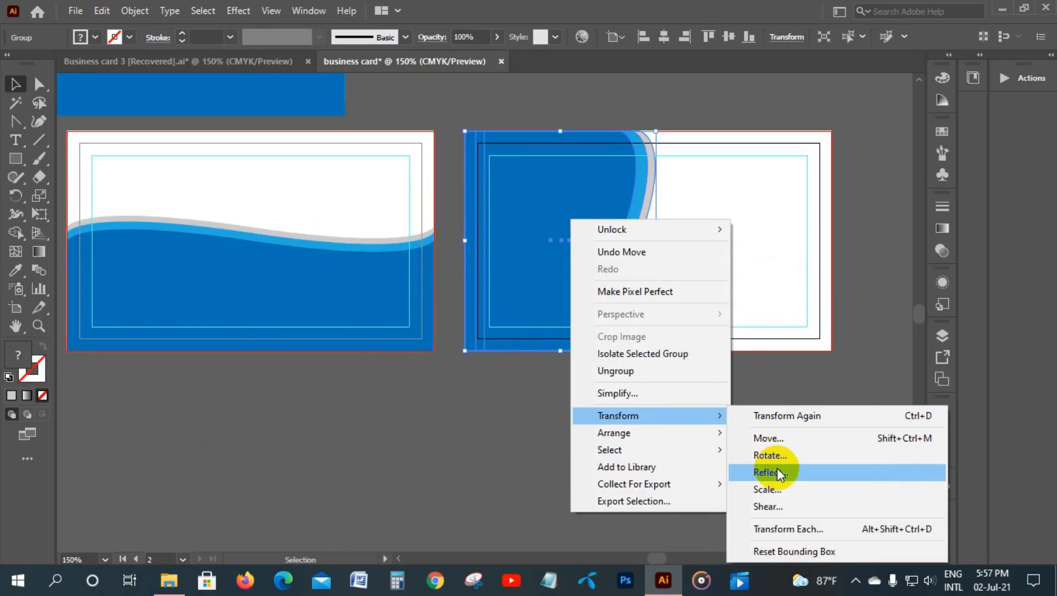
pyautogui.click(777, 469)
pyautogui.moveTo(520, 160); pyautogui.dragTo(708, 301)
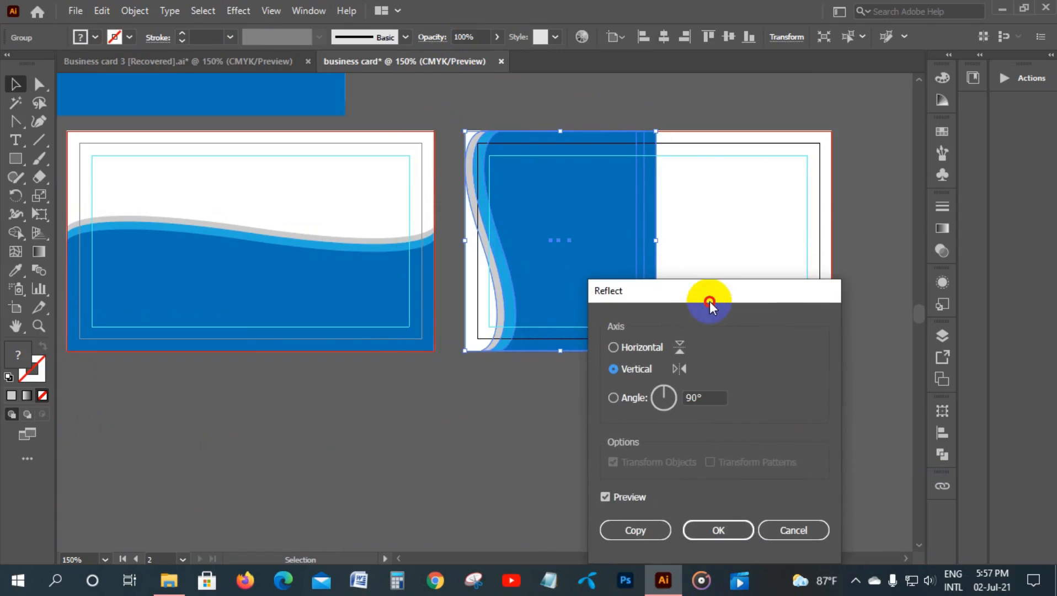
pyautogui.click(636, 352)
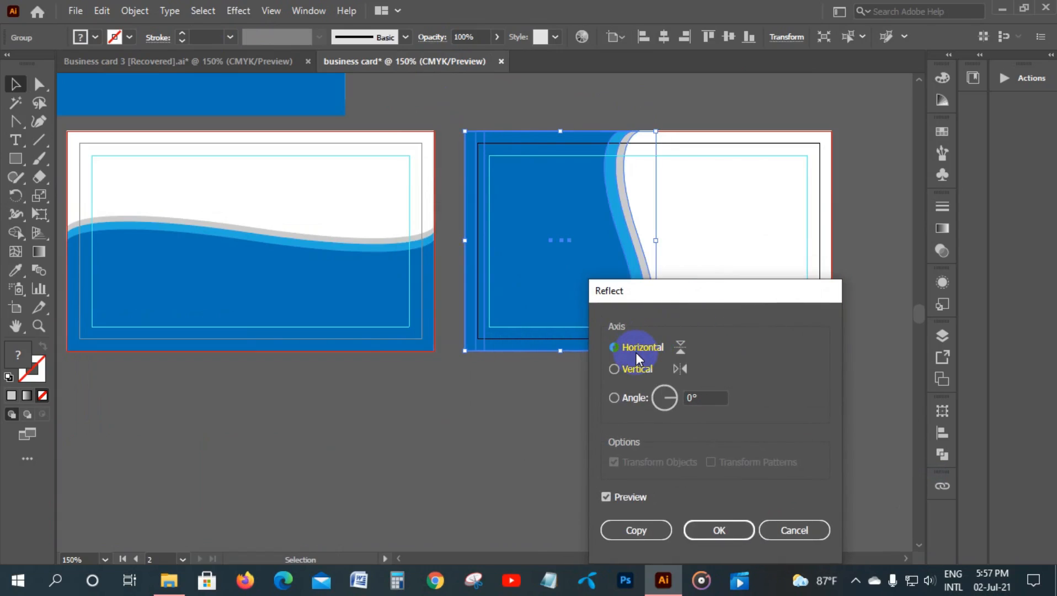
pyautogui.click(717, 530)
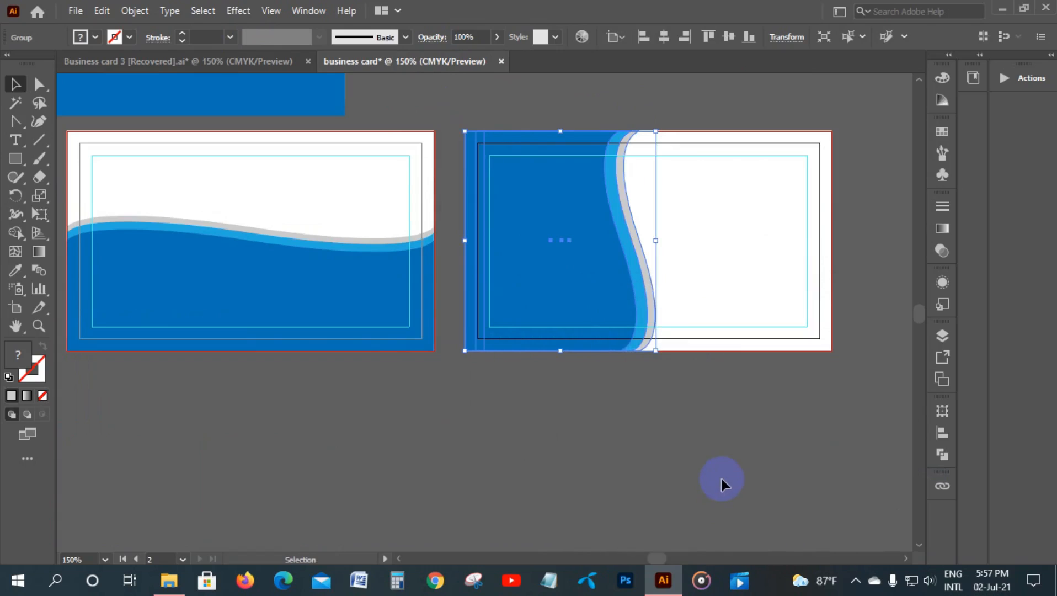
pyautogui.click(681, 287)
# - Copy the gradient BRAND logo from Business card 3 onto the first artboard of the business card document
pyautogui.click(240, 65)
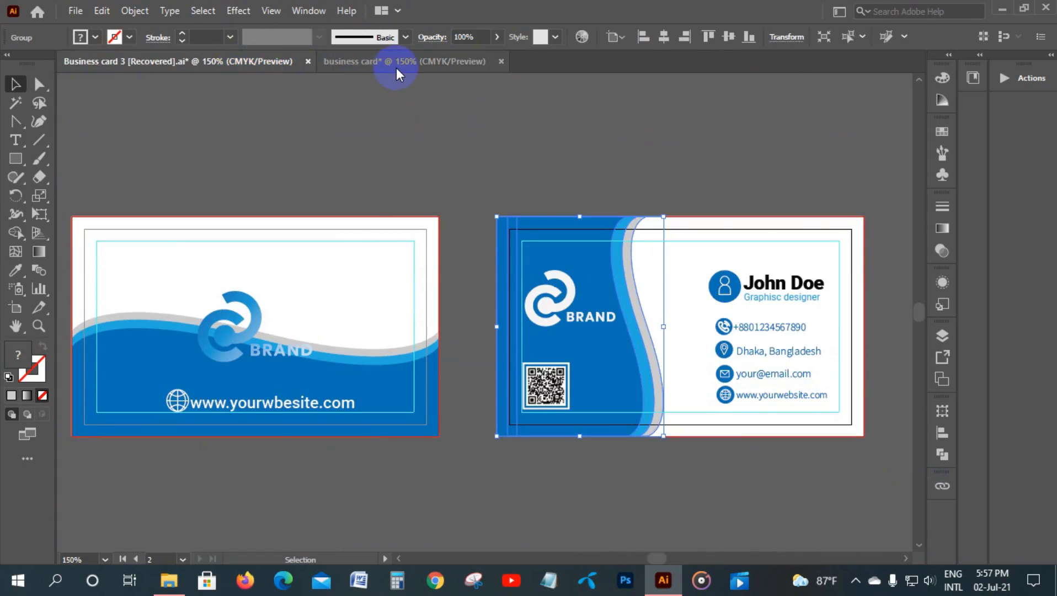
pyautogui.click(398, 64)
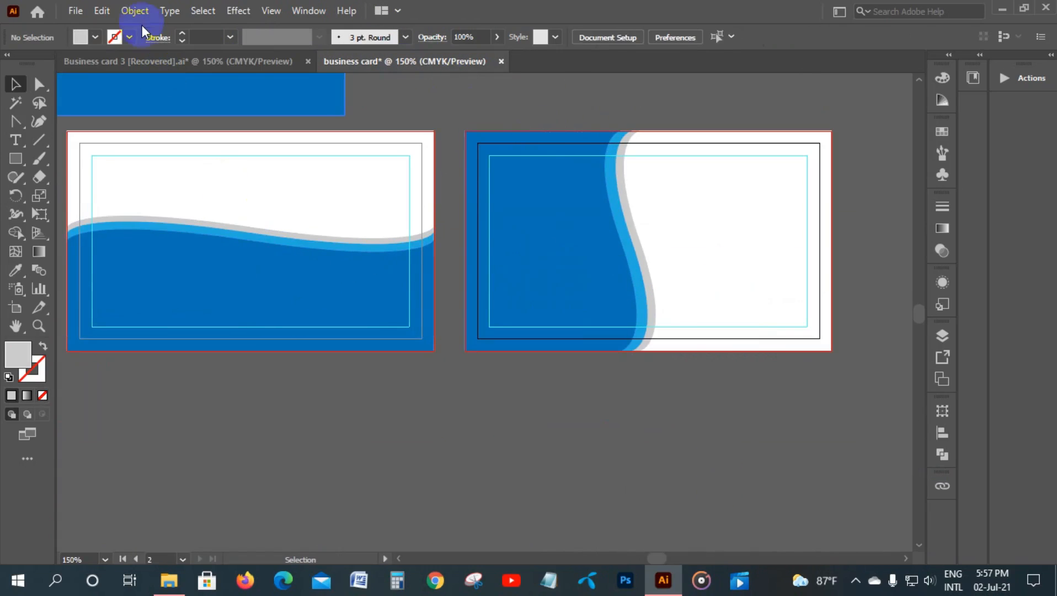
pyautogui.click(144, 60)
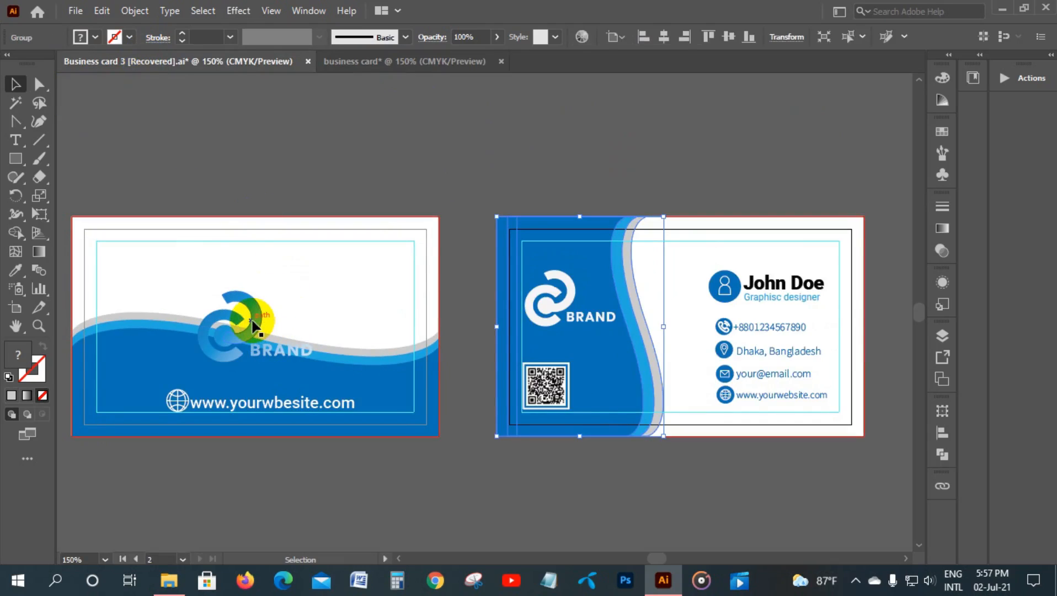
pyautogui.moveTo(252, 321); pyautogui.dragTo(223, 251)
pyautogui.click(327, 409)
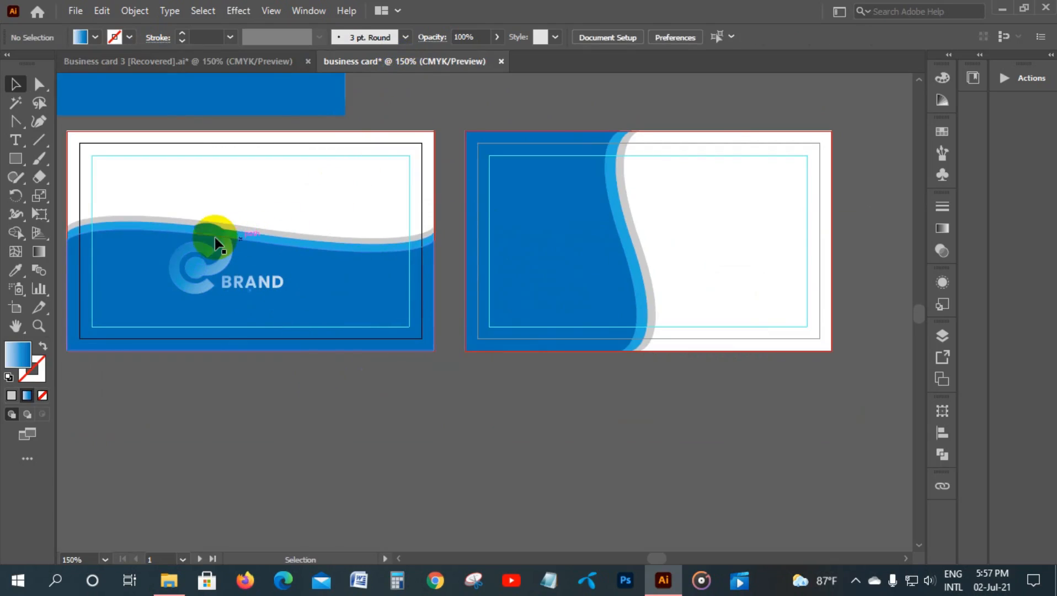
# - Center the BRAND logo horizontally and vertically on the first artboard
pyautogui.click(229, 249)
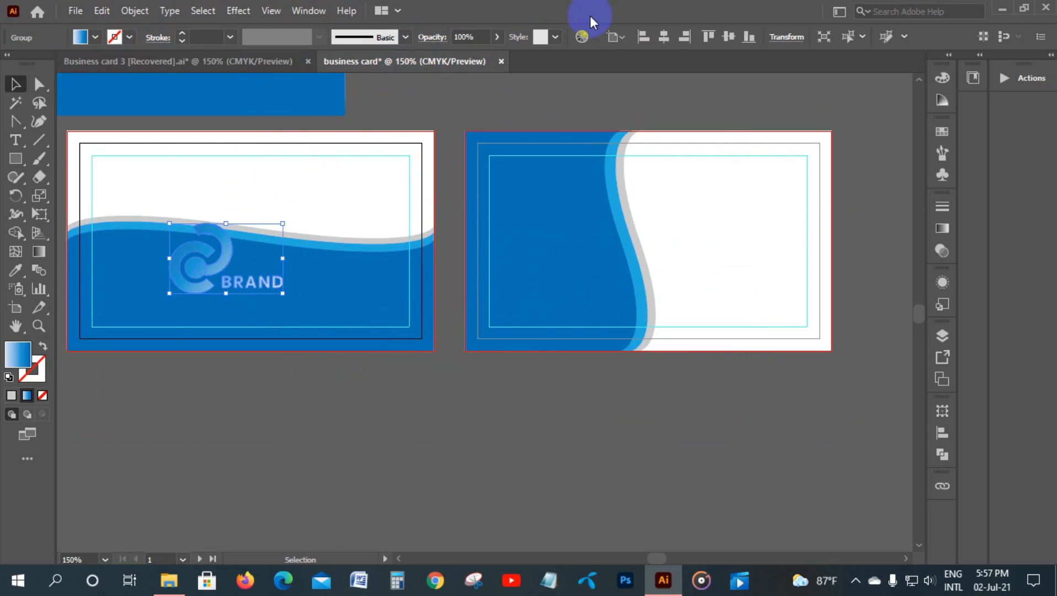
pyautogui.click(664, 37)
pyautogui.click(727, 38)
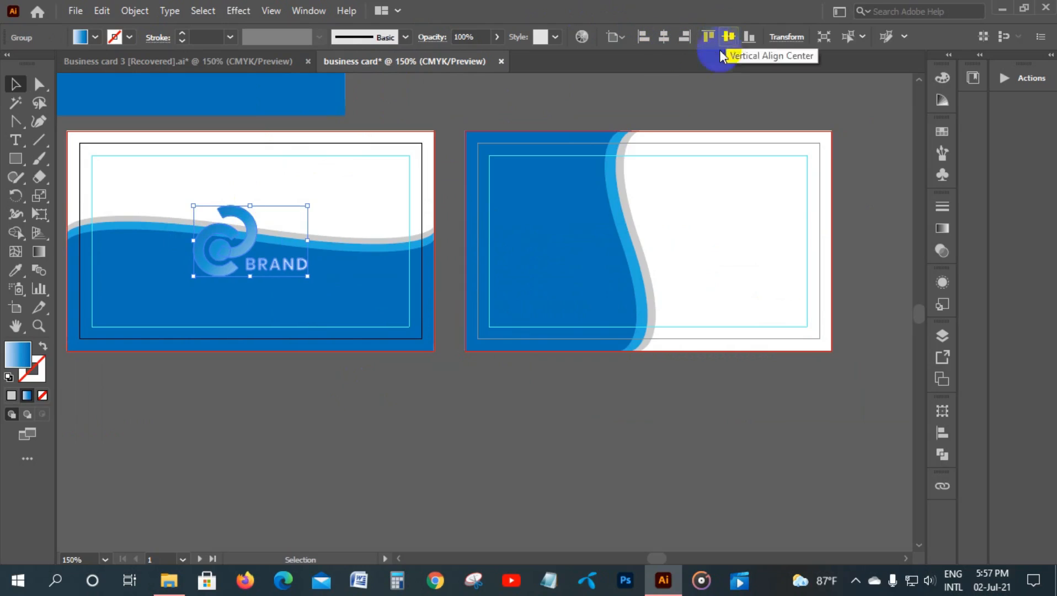
pyautogui.click(538, 400)
pyautogui.moveTo(399, 228); pyautogui.dragTo(459, 278)
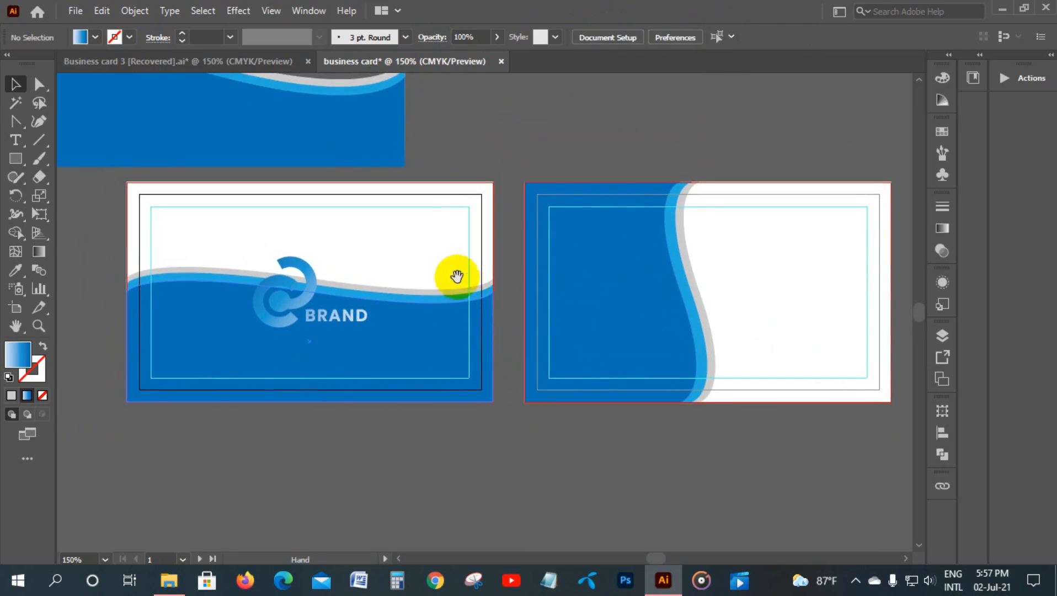
# - Reduce the height of the first card's wave group slightly by lowering its upper edge behind the logo
pyautogui.click(255, 62)
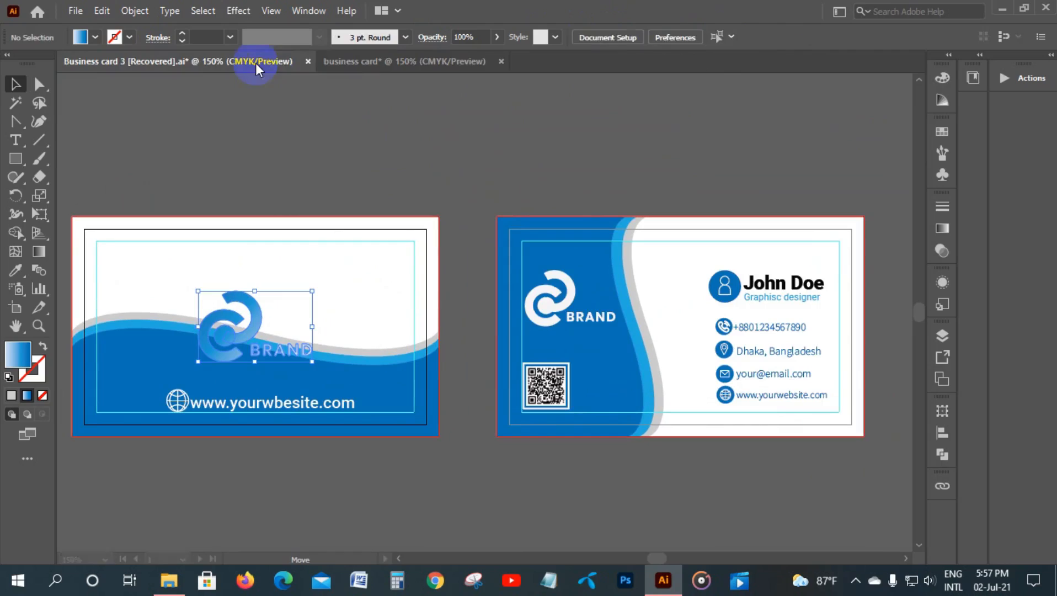
pyautogui.click(420, 60)
pyautogui.click(375, 185)
pyautogui.click(331, 270)
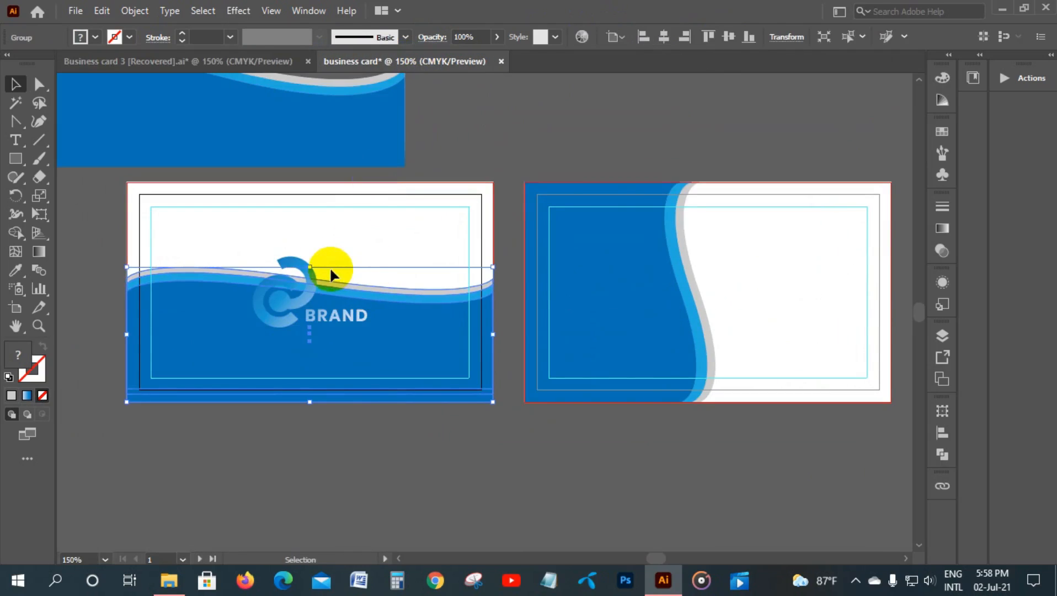
pyautogui.moveTo(311, 271); pyautogui.dragTo(309, 281)
pyautogui.click(616, 341)
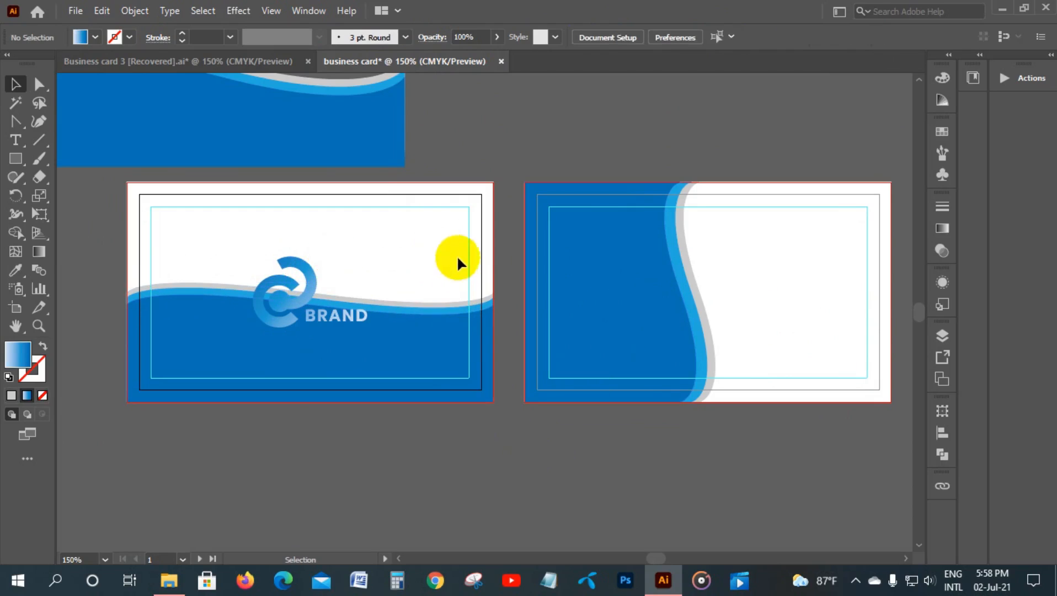
# - Check the website line on the front of Business card 3 and return to the business card document
pyautogui.click(176, 62)
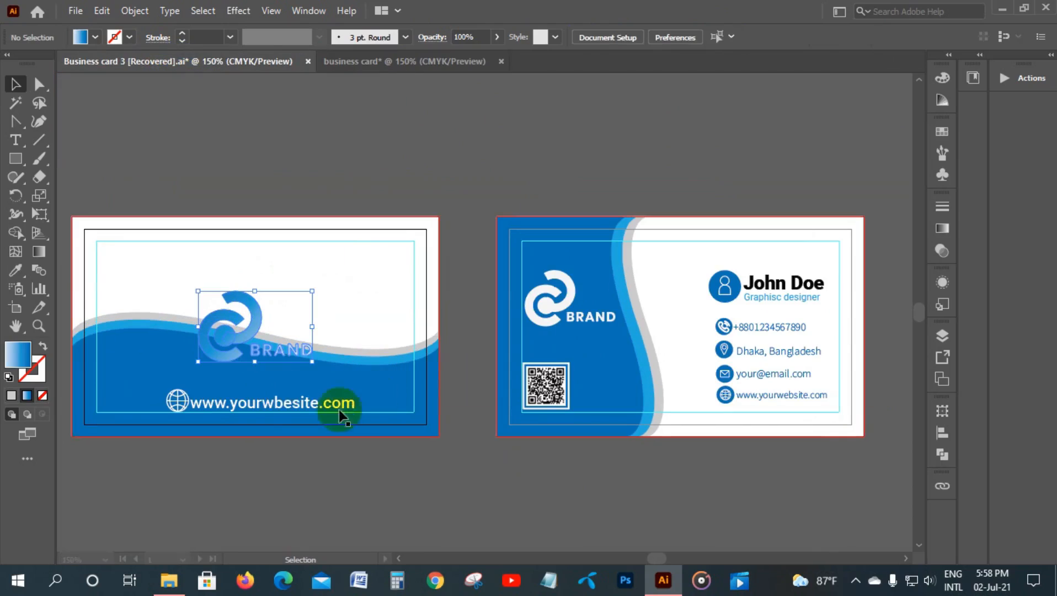
pyautogui.click(267, 411)
pyautogui.click(357, 478)
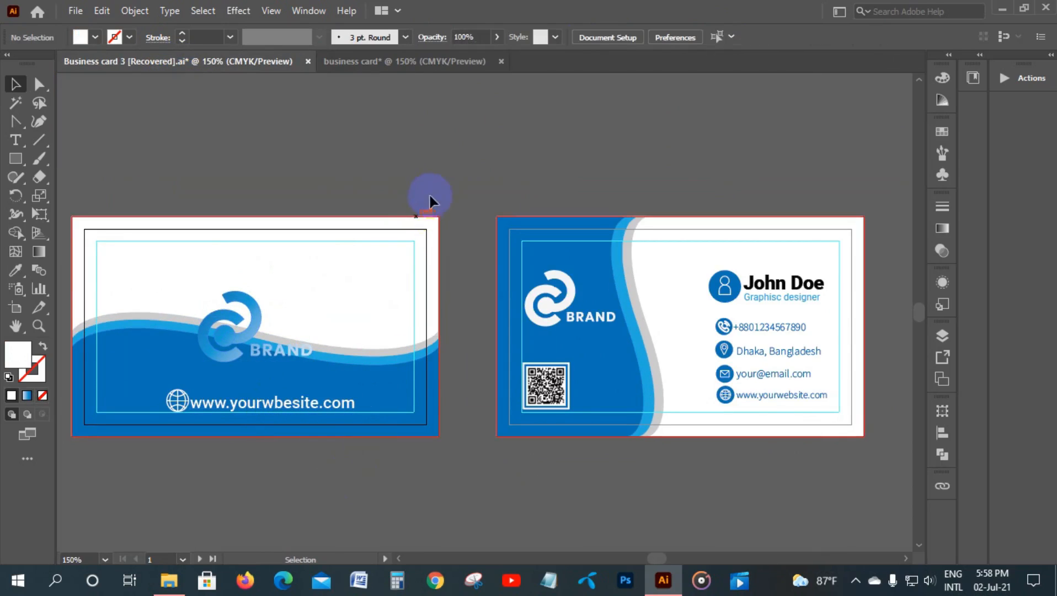
pyautogui.click(418, 58)
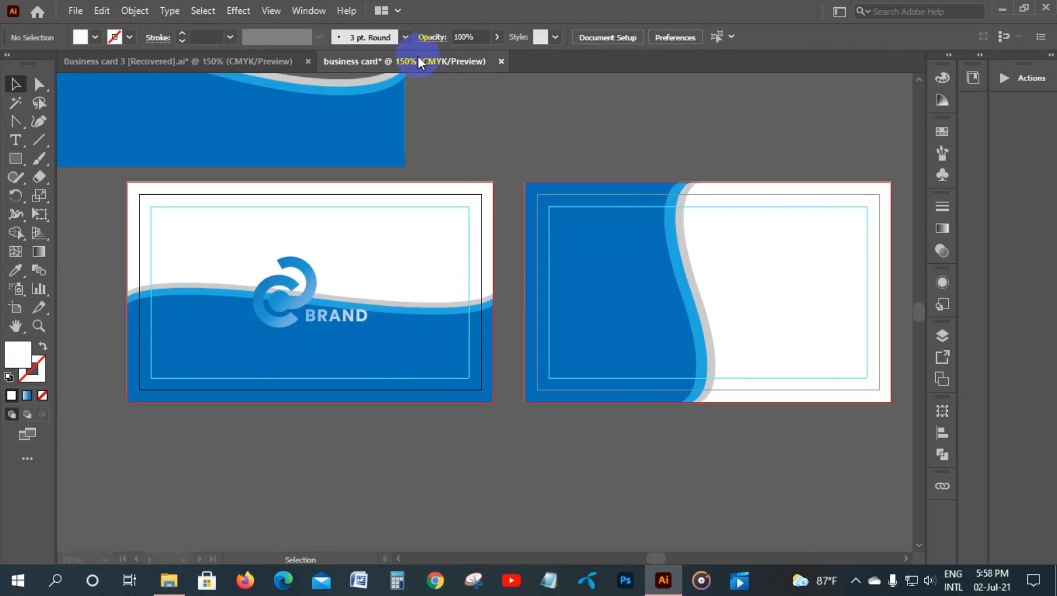
pyautogui.click(14, 145)
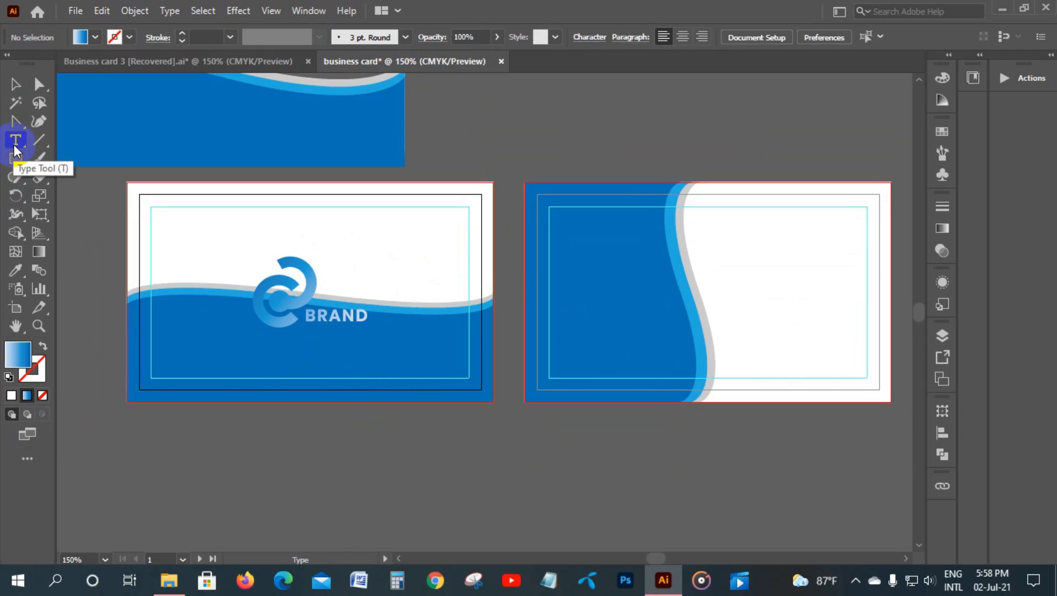
pyautogui.click(496, 144)
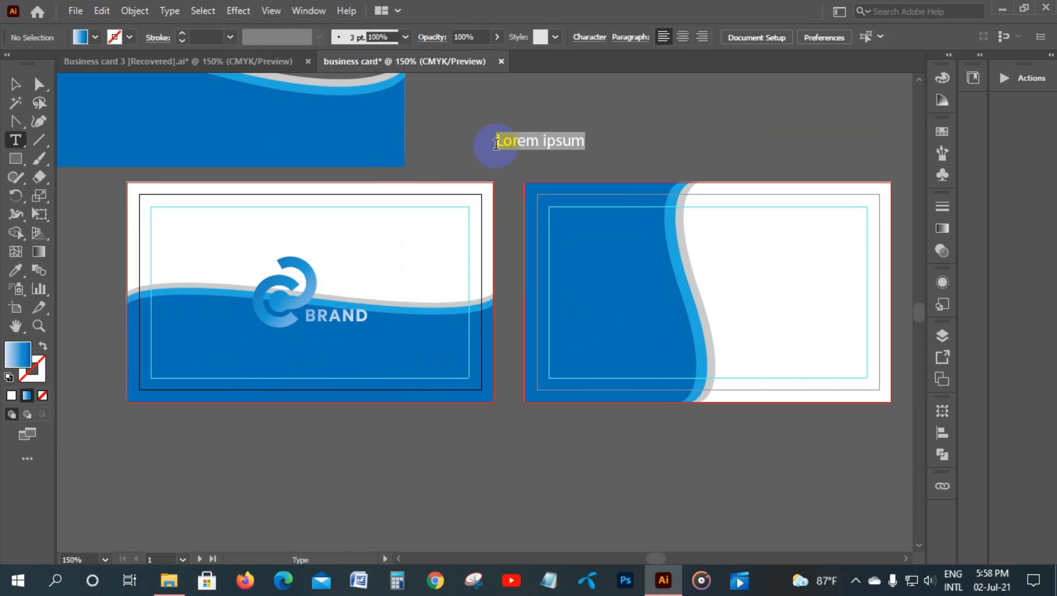
pyautogui.write('W')
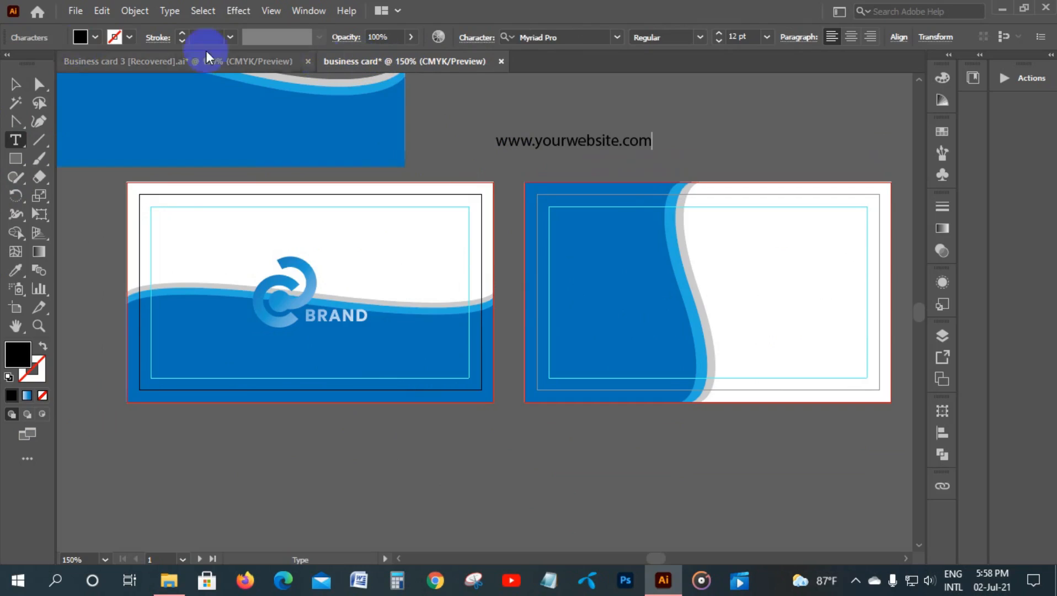
# - Fill the website text with white and set its font to Roboto Regular
pyautogui.click(80, 37)
pyautogui.click(32, 64)
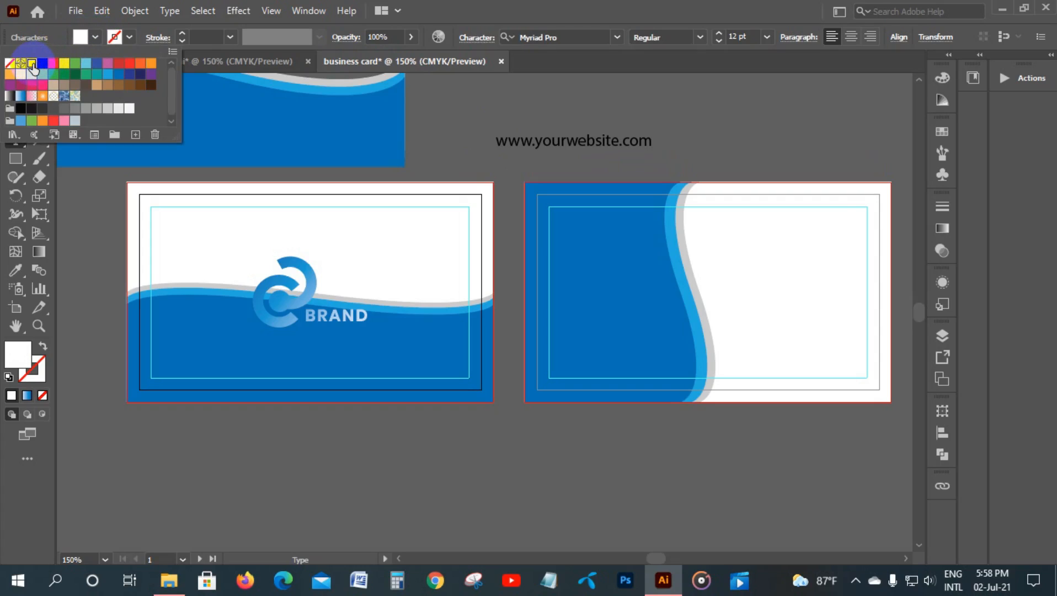
pyautogui.click(590, 143)
pyautogui.click(590, 143)
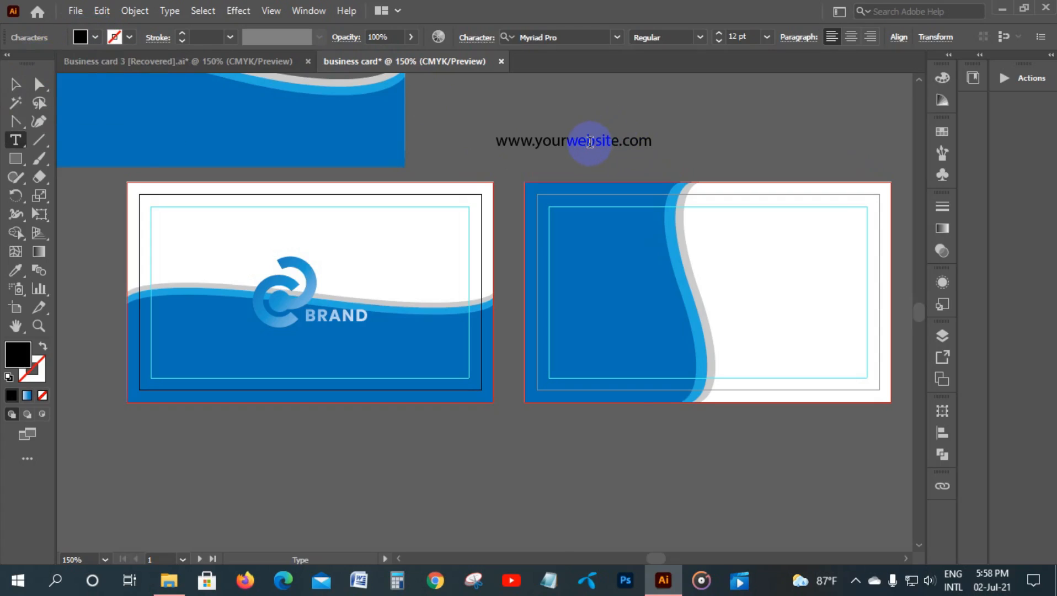
pyautogui.click(16, 84)
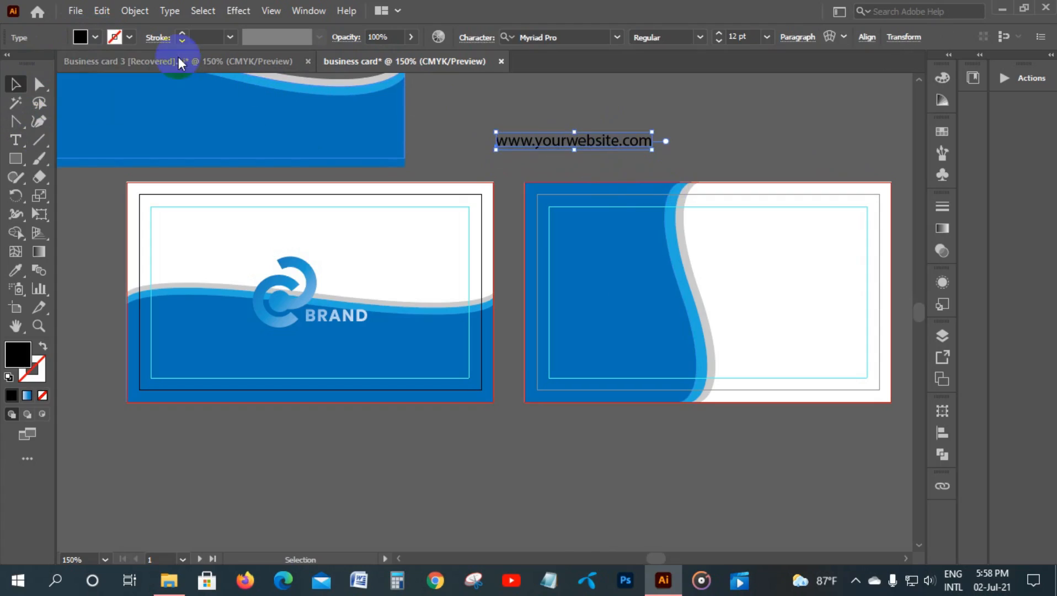
pyautogui.click(94, 37)
pyautogui.click(32, 64)
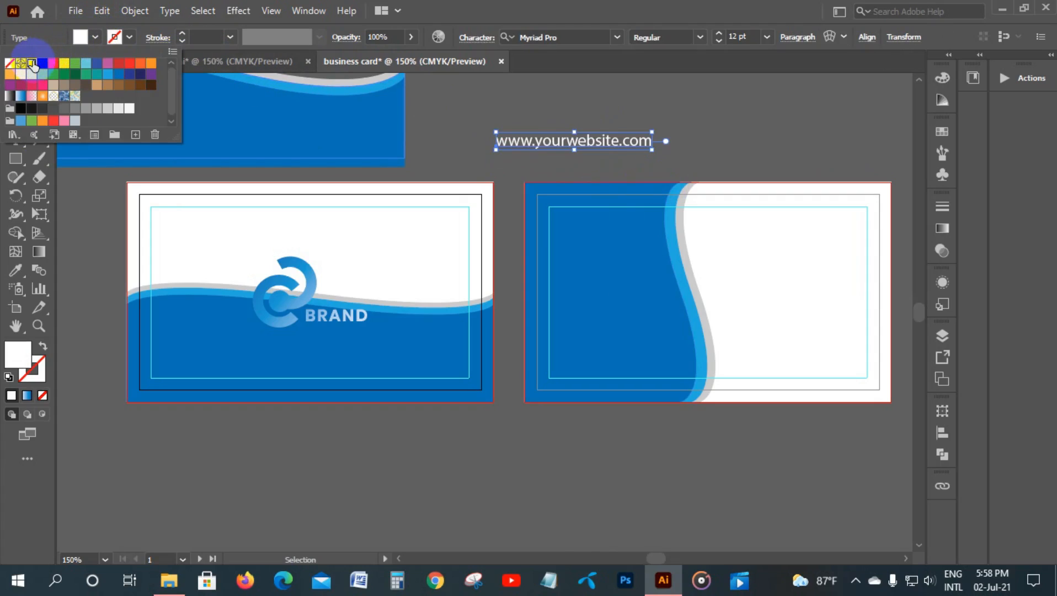
pyautogui.click(561, 37)
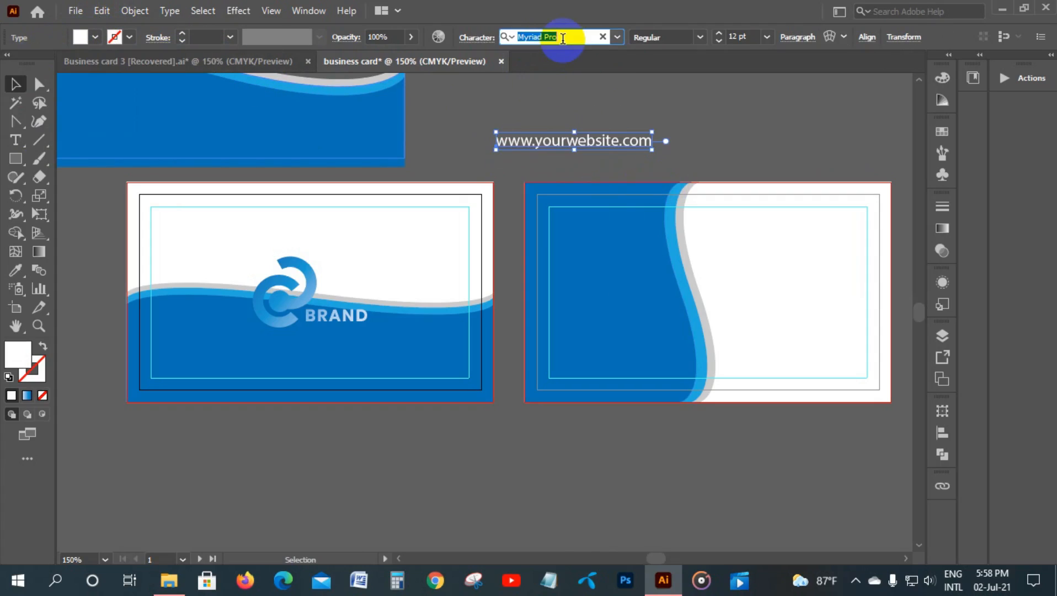
pyautogui.write('robo')
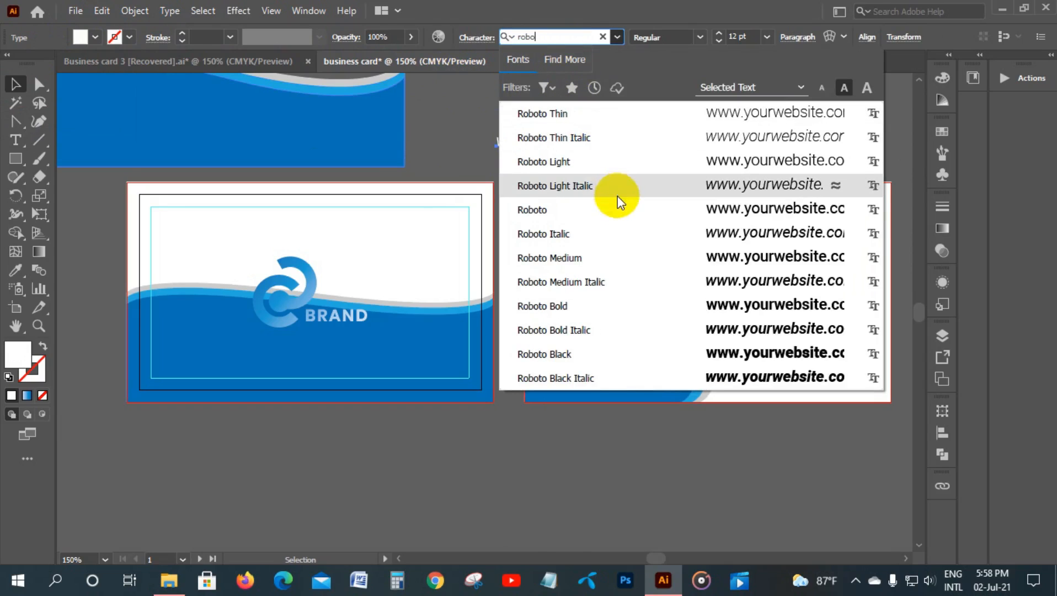
pyautogui.click(616, 212)
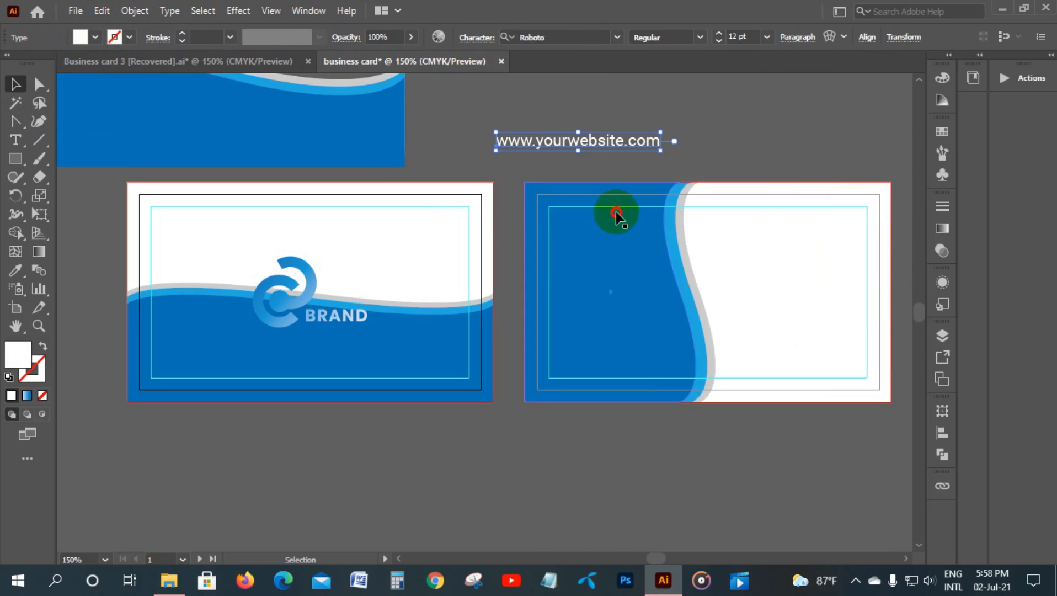
# - Move the website text to the lower blue area of the first card and center it horizontally on the artboard
pyautogui.click(688, 138)
pyautogui.moveTo(612, 142); pyautogui.dragTo(349, 369)
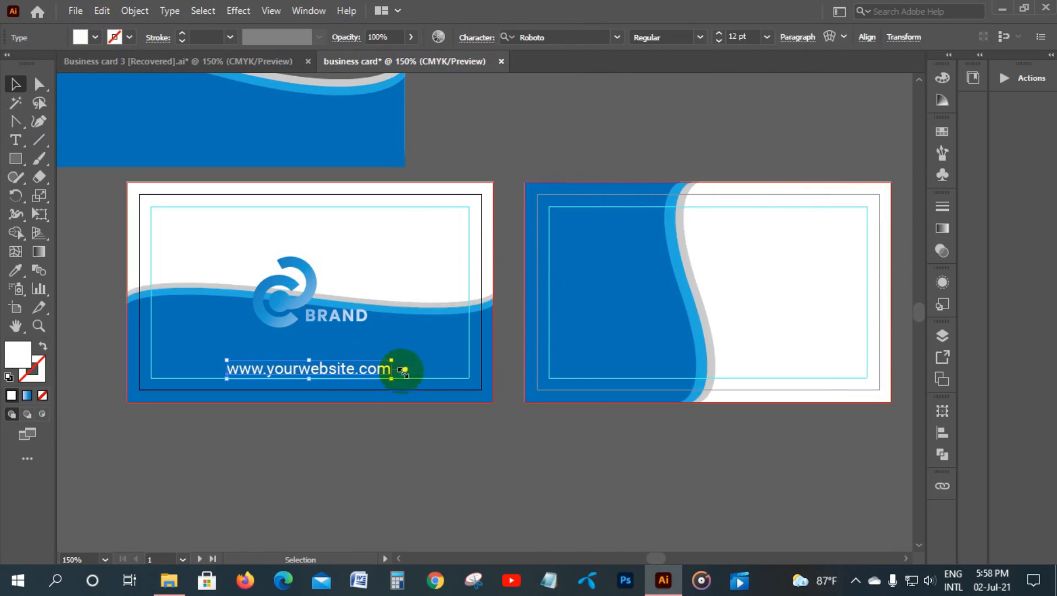
pyautogui.click(571, 110)
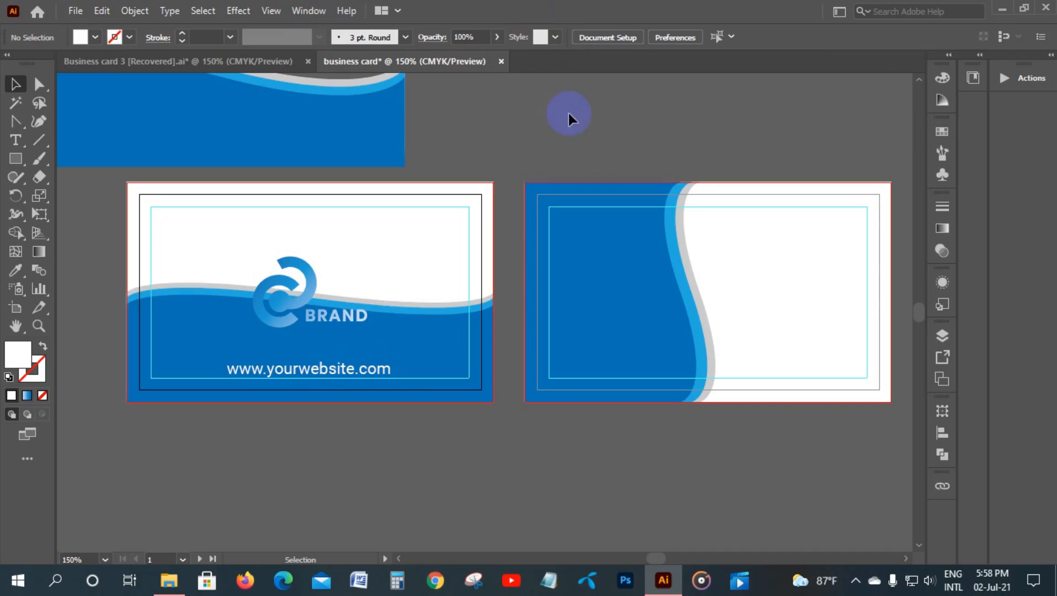
pyautogui.click(326, 366)
pyautogui.click(866, 37)
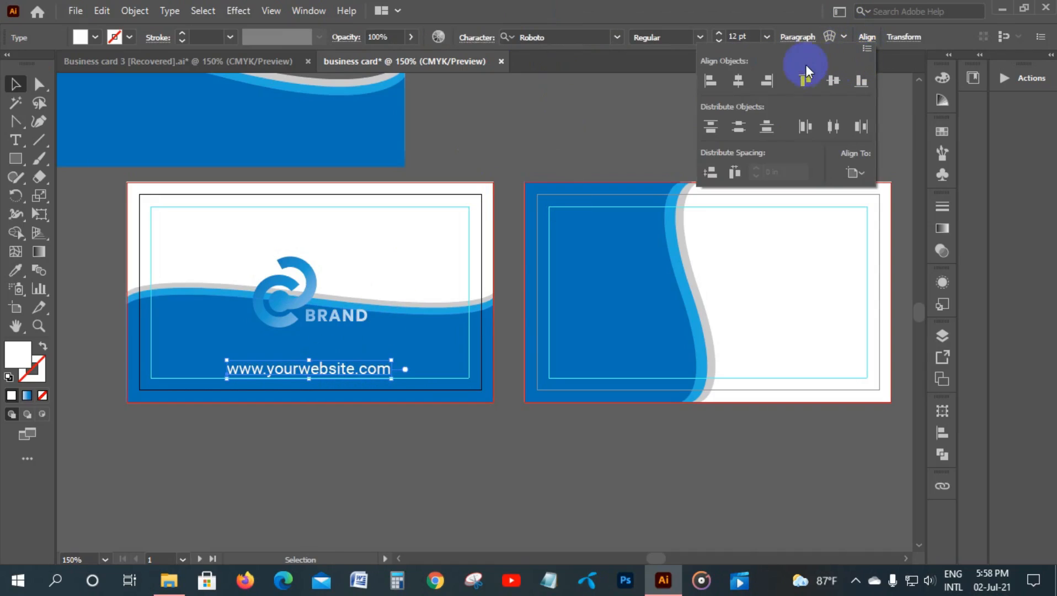
pyautogui.click(744, 82)
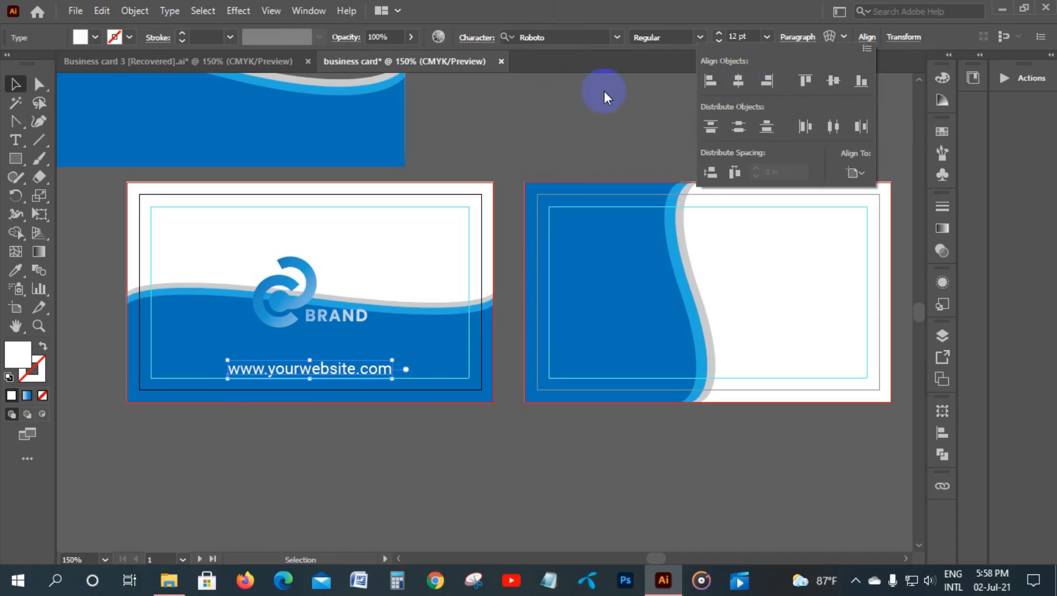
# - Copy the white globe icon from the front of Business card 3 into the first artboard of the business card document
pyautogui.click(165, 58)
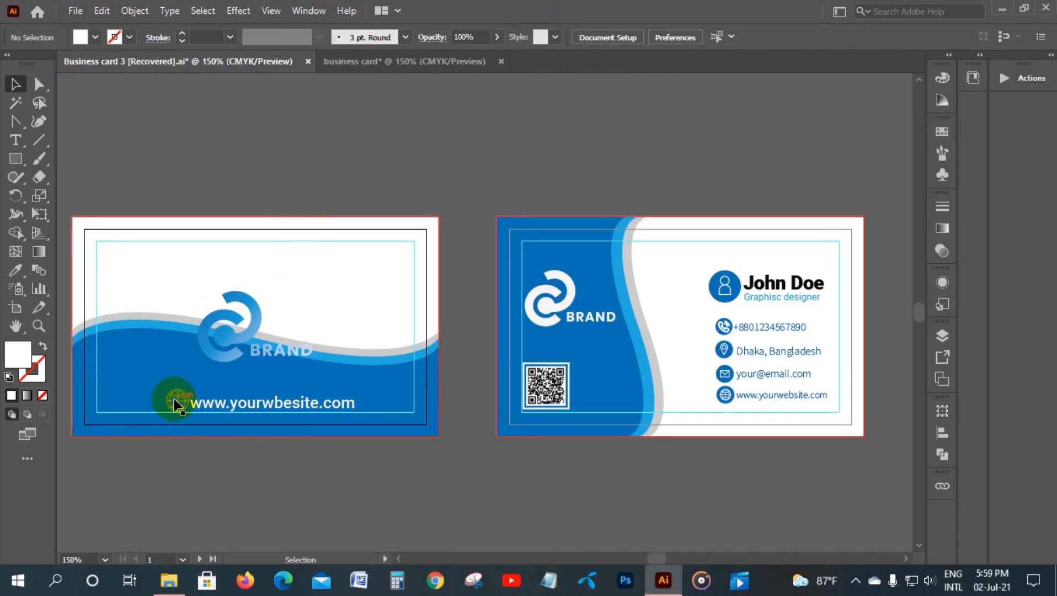
pyautogui.moveTo(173, 402); pyautogui.dragTo(175, 398)
pyautogui.click(191, 181)
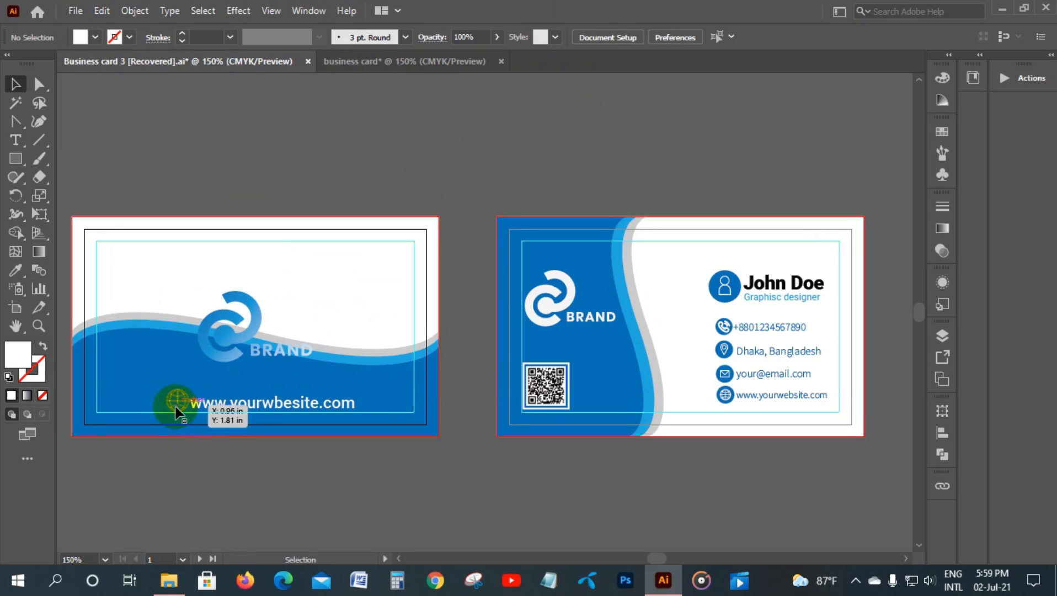
pyautogui.moveTo(175, 411); pyautogui.dragTo(379, 65)
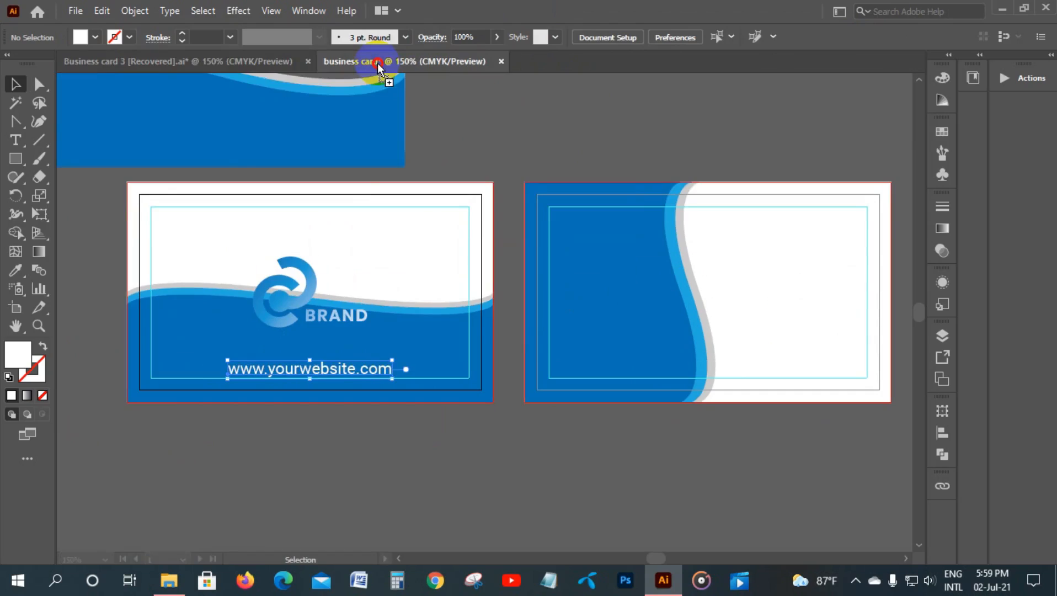
pyautogui.moveTo(209, 361); pyautogui.dragTo(209, 362)
pyautogui.click(277, 490)
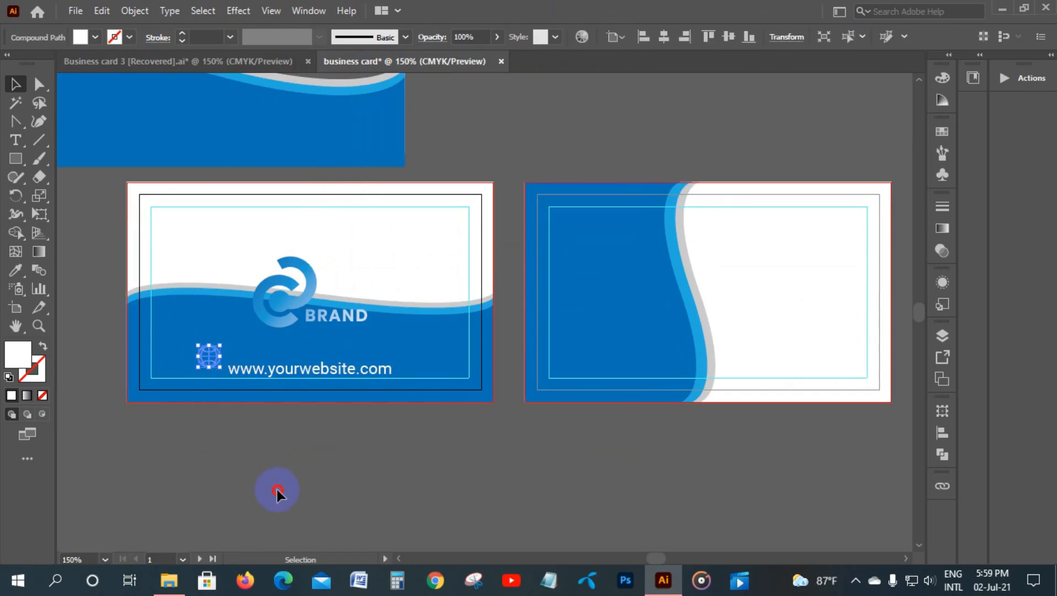
# - Shift the website text to the right and place the globe icon just in front of it
pyautogui.moveTo(356, 369); pyautogui.dragTo(377, 369)
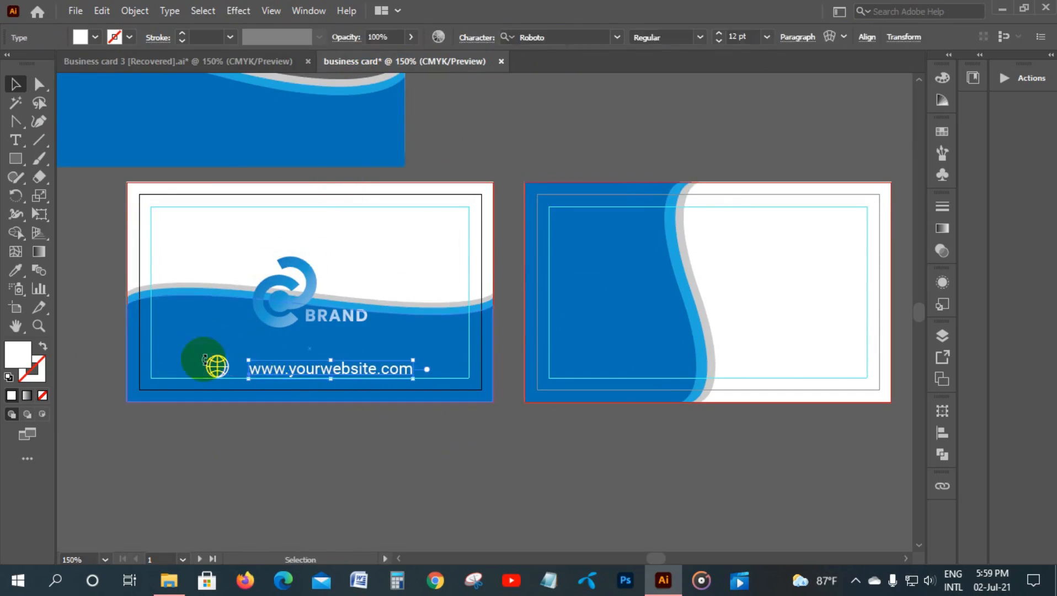
pyautogui.click(281, 449)
pyautogui.moveTo(220, 364); pyautogui.dragTo(238, 365)
# - Enlarge the website text to about 12.18 pt and align it vertically with the globe icon
pyautogui.scroll(3, 239, 394)
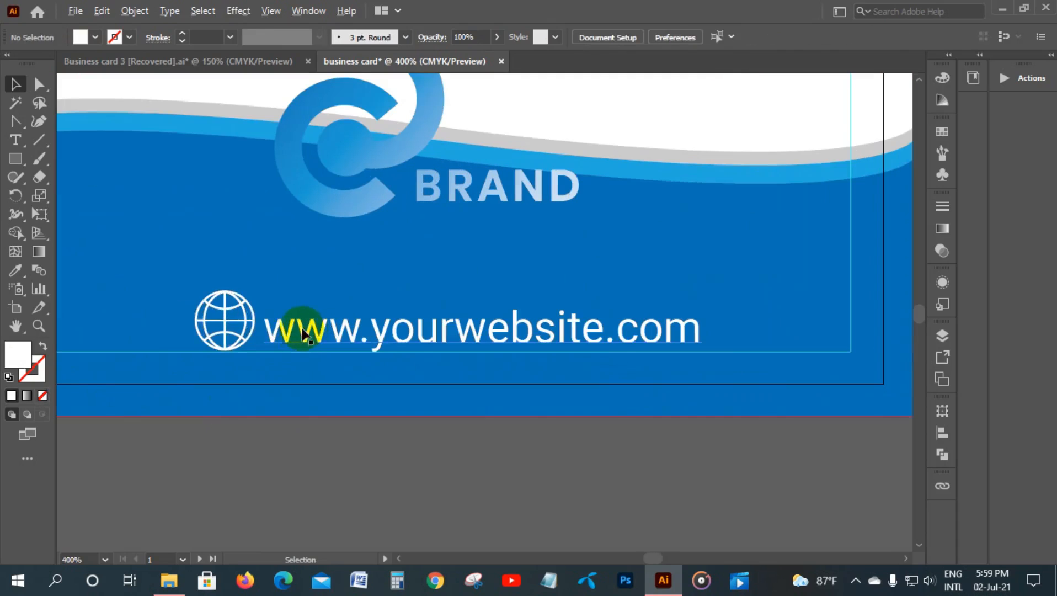
pyautogui.moveTo(252, 321); pyautogui.dragTo(257, 330)
pyautogui.click(335, 340)
pyautogui.click(326, 336)
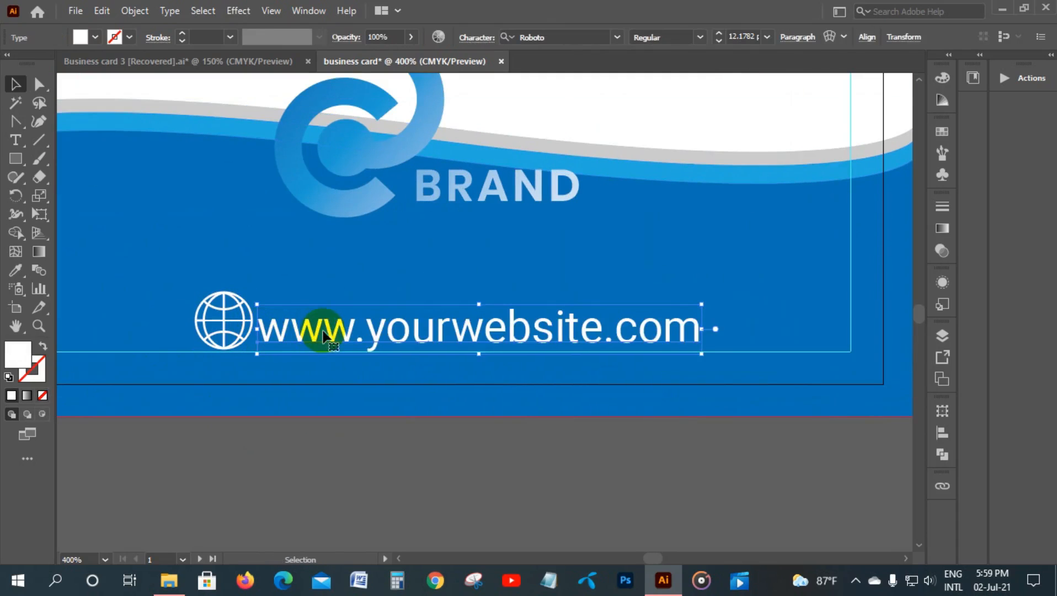
pyautogui.moveTo(323, 332); pyautogui.dragTo(323, 326)
pyautogui.click(395, 432)
pyautogui.scroll(-2, 396, 434)
pyautogui.scroll(-2, 396, 431)
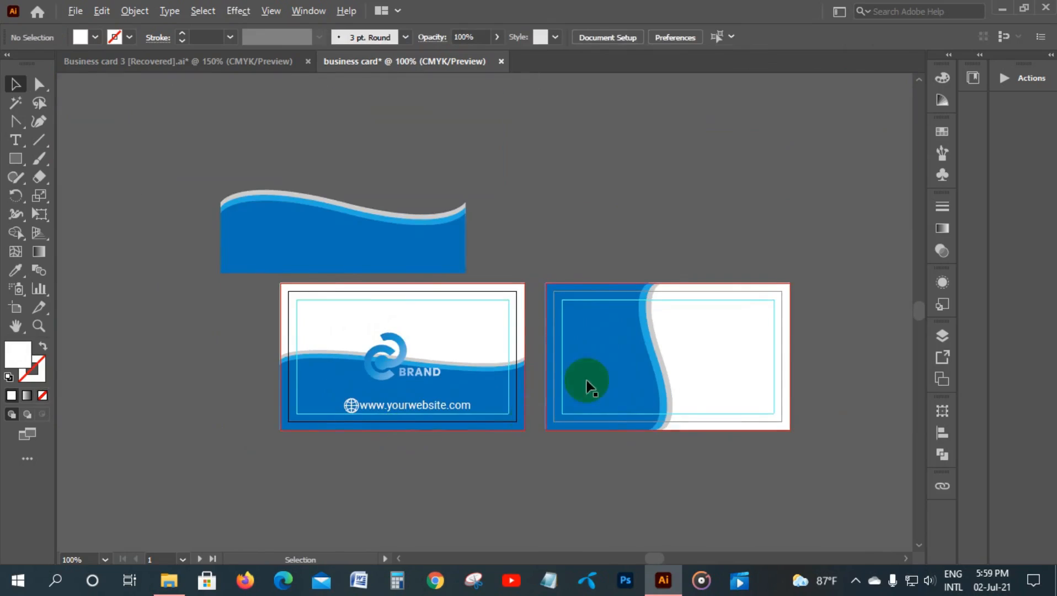
# - Examine the circular contact icons and details on the back of Business card 3 and return to the business card document
pyautogui.hscroll(3, 484, 351)
pyautogui.scroll(1, 493, 404)
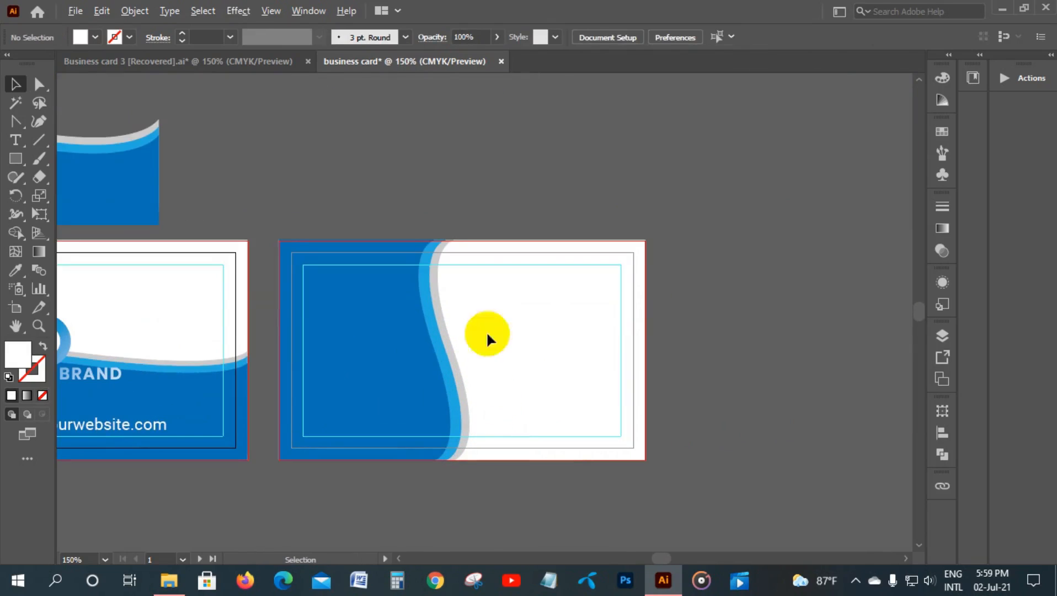
pyautogui.click(200, 68)
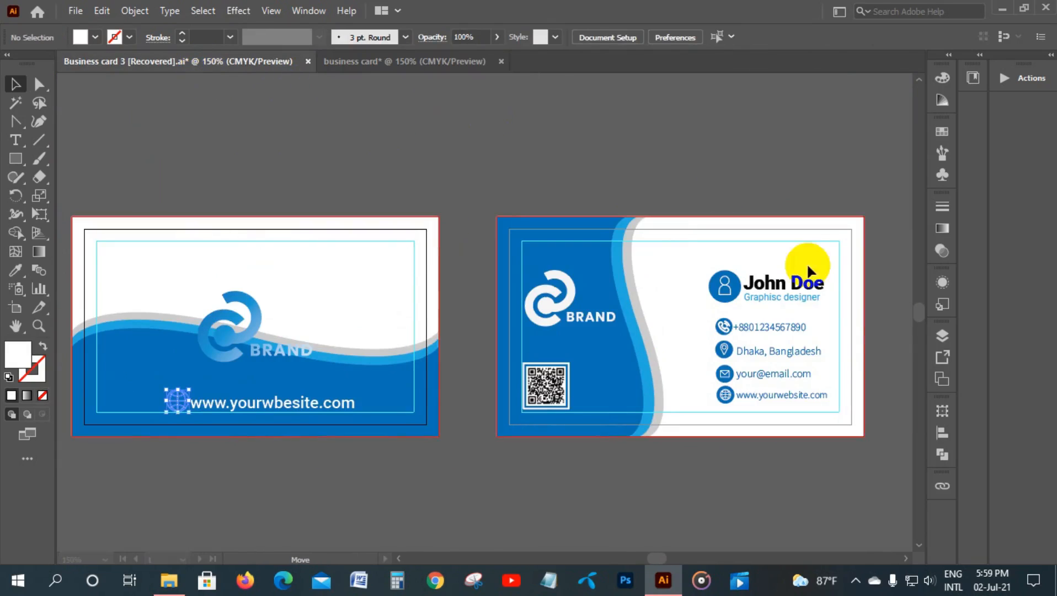
pyautogui.click(711, 259)
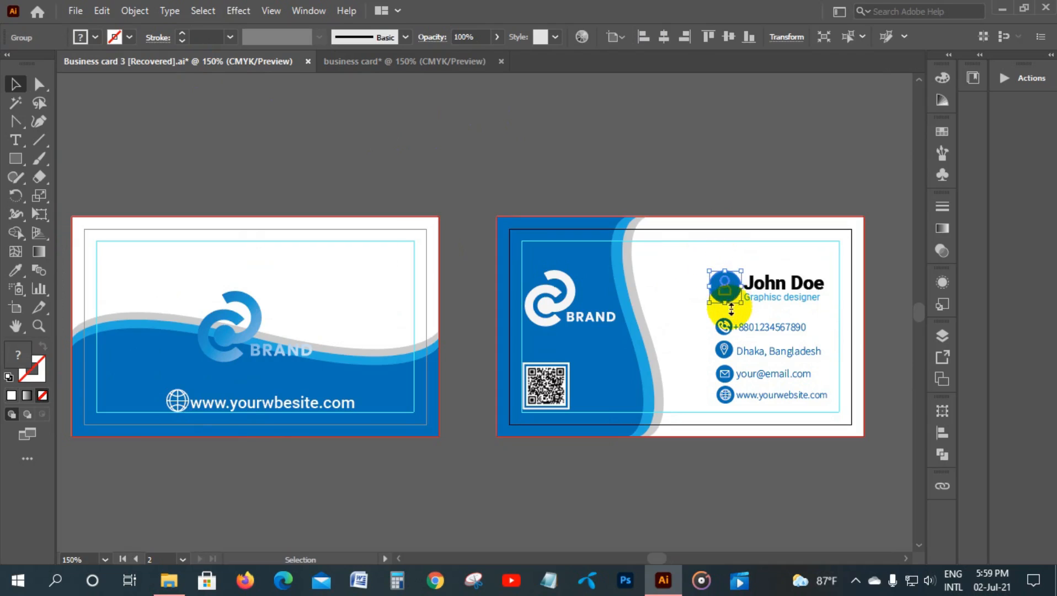
pyautogui.scroll(4, 736, 354)
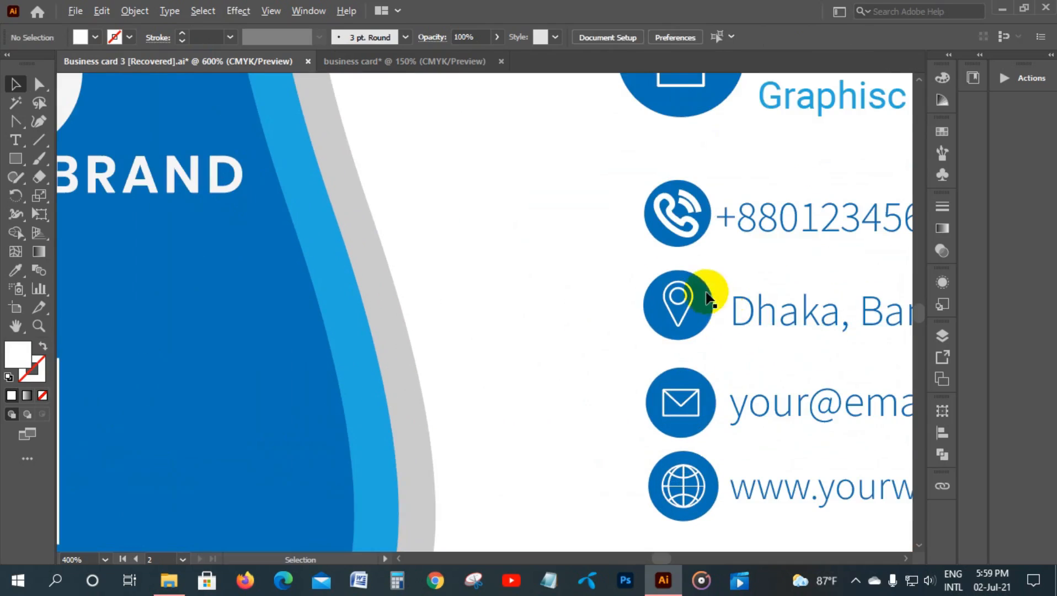
pyautogui.scroll(-1, 701, 221)
pyautogui.moveTo(652, 200); pyautogui.dragTo(703, 444)
pyautogui.click(615, 288)
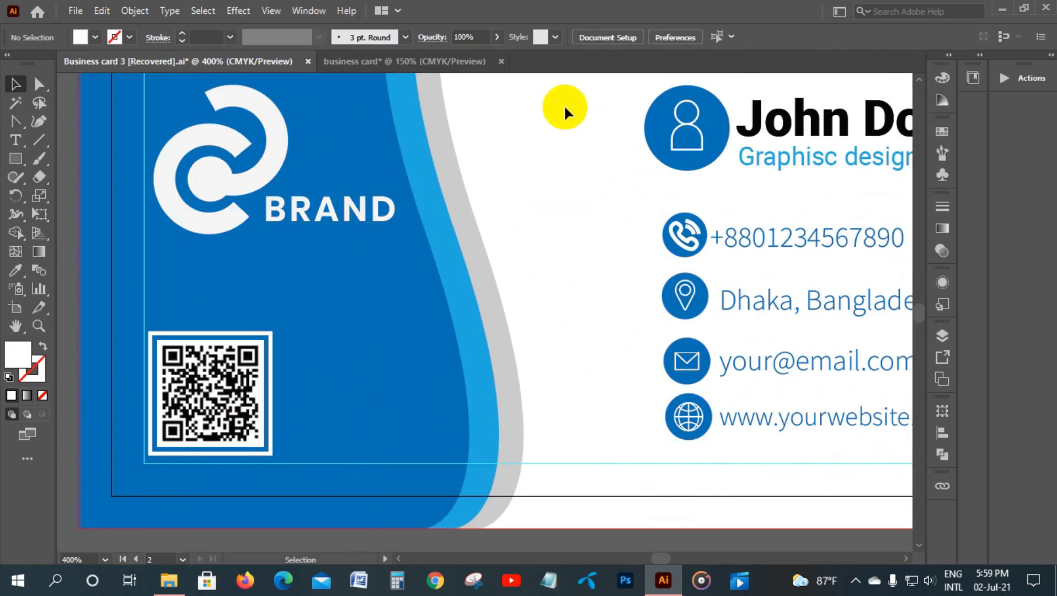
pyautogui.click(432, 59)
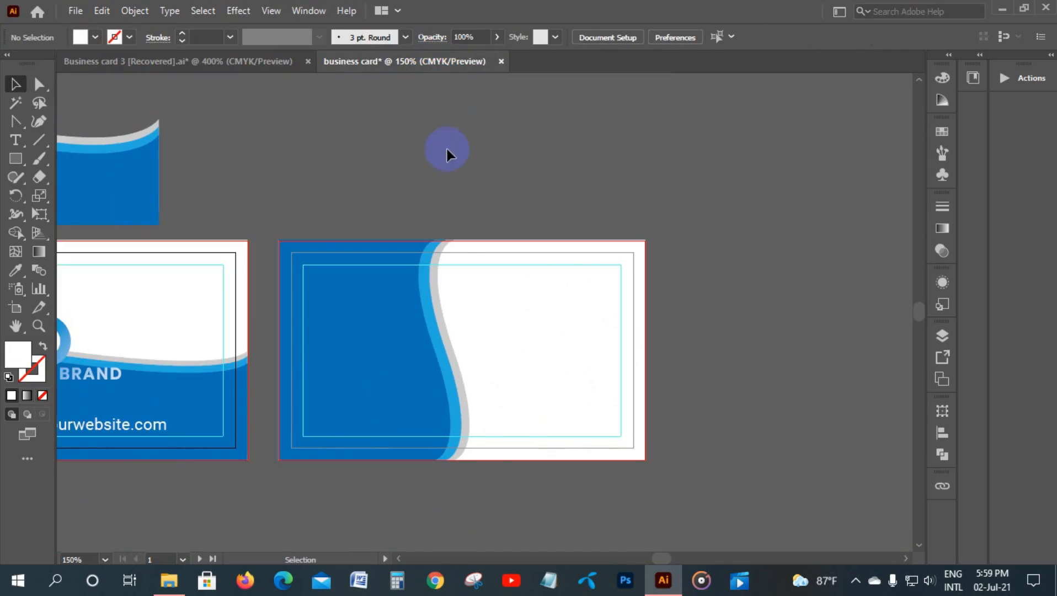
# - Place globe.png from the Downloads folder and scale it down to icon size beside the wave on the second artboard
pyautogui.click(169, 580)
pyautogui.click(585, 287)
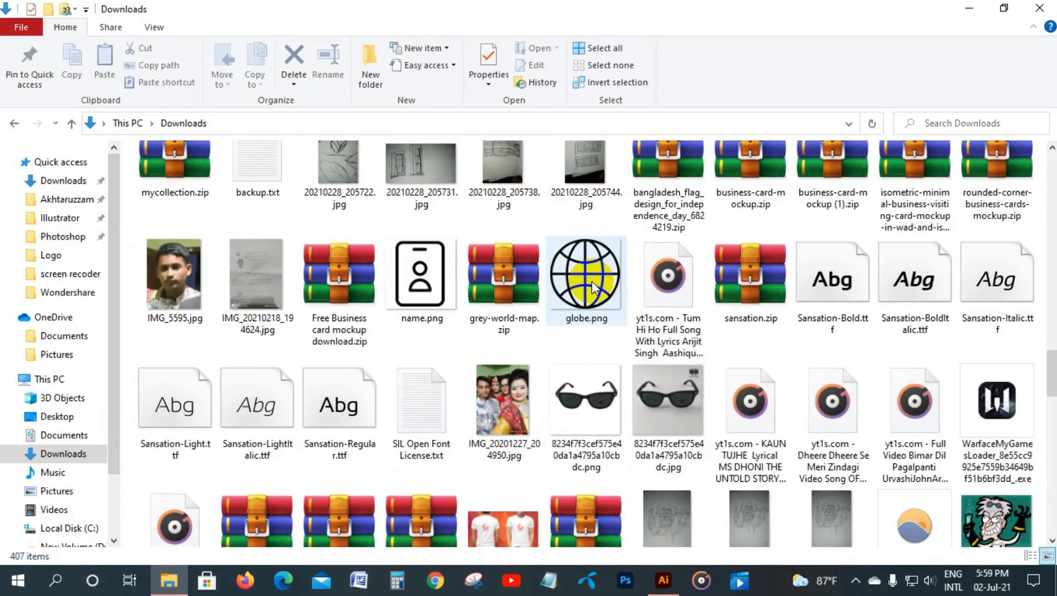
pyautogui.moveTo(515, 577); pyautogui.dragTo(707, 296)
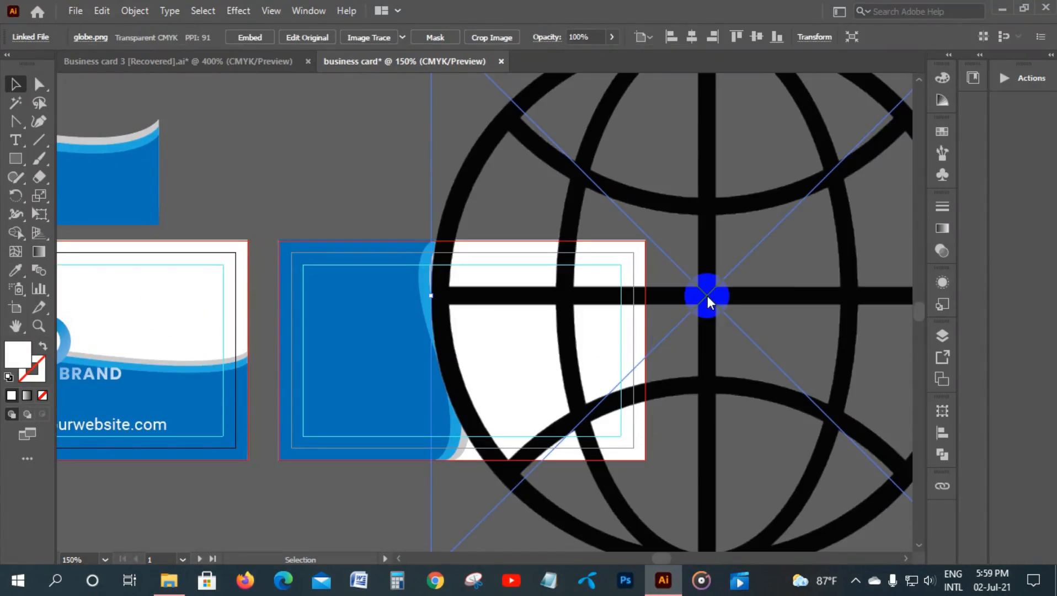
pyautogui.scroll(-1, 724, 318)
pyautogui.scroll(-3, 727, 319)
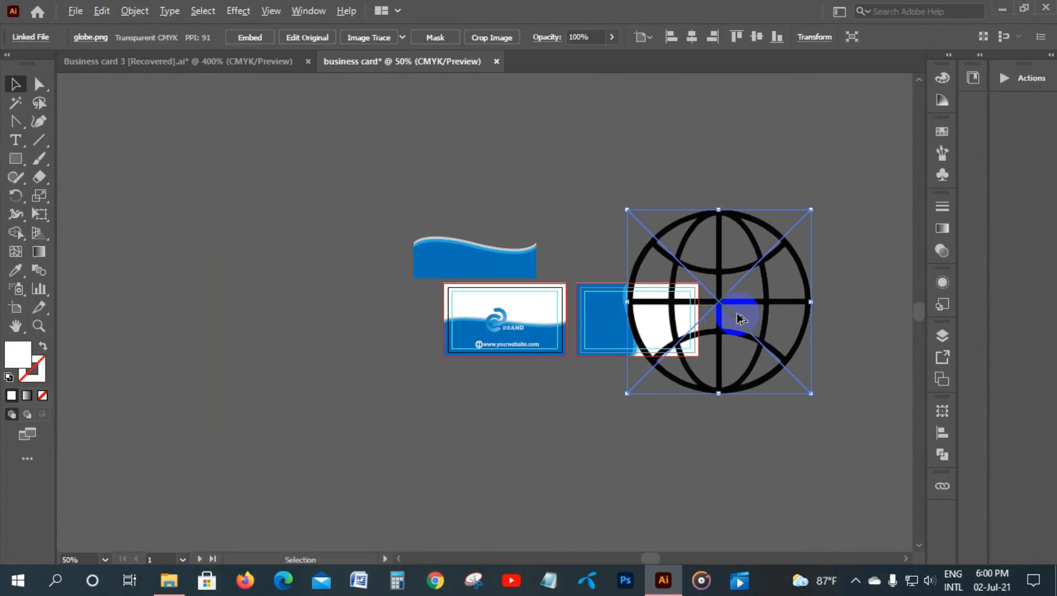
pyautogui.moveTo(813, 304); pyautogui.dragTo(640, 304)
pyautogui.click(735, 347)
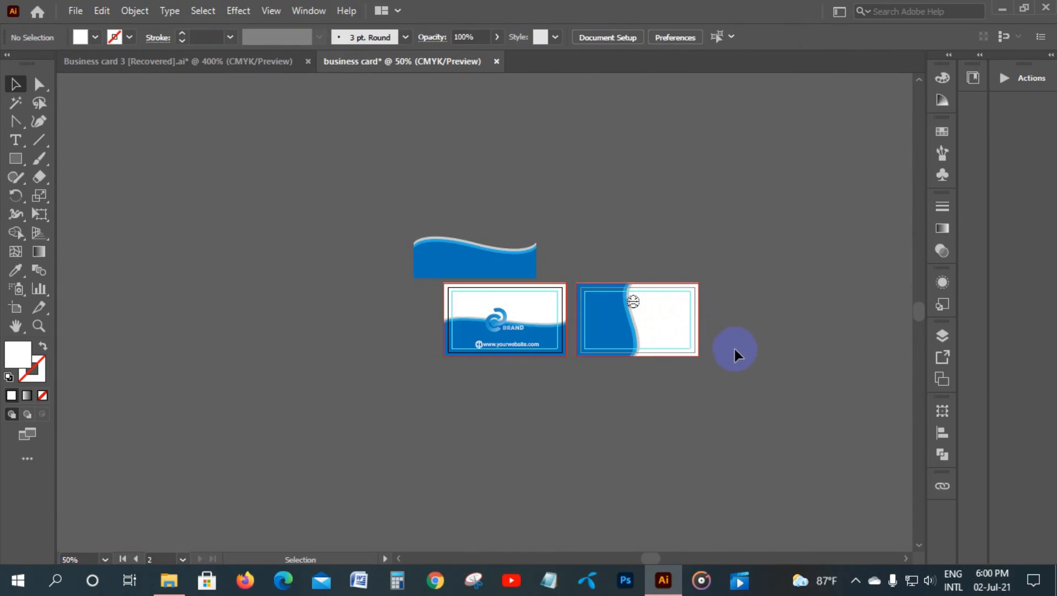
# - Draw a circle slightly larger than the globe icon on the white area of the second artboard
pyautogui.scroll(3, 642, 382)
pyautogui.scroll(-3, 555, 538)
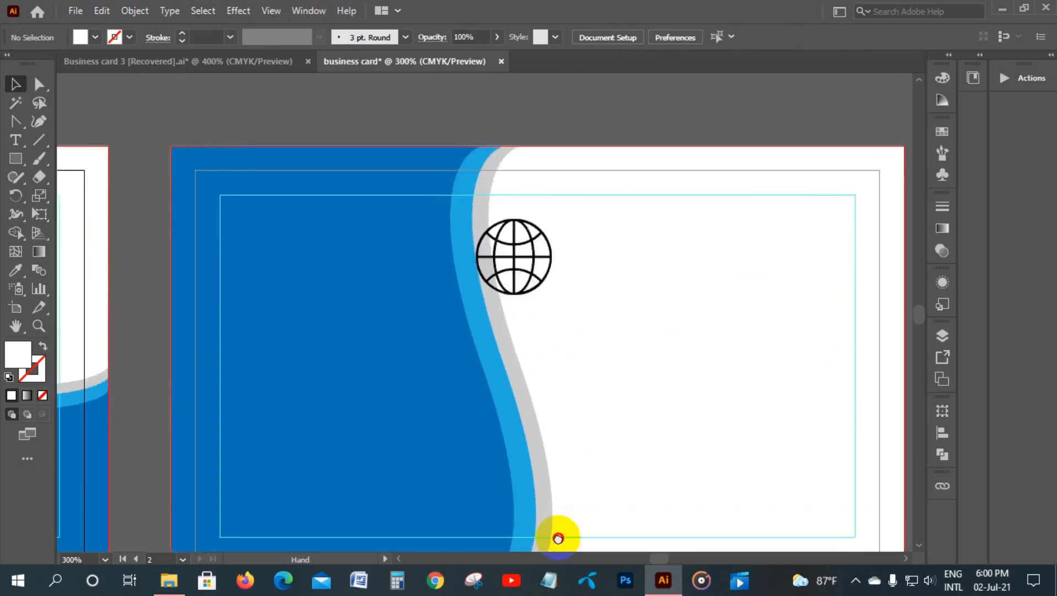
pyautogui.scroll(-1, 559, 488)
pyautogui.moveTo(16, 159); pyautogui.dragTo(70, 195)
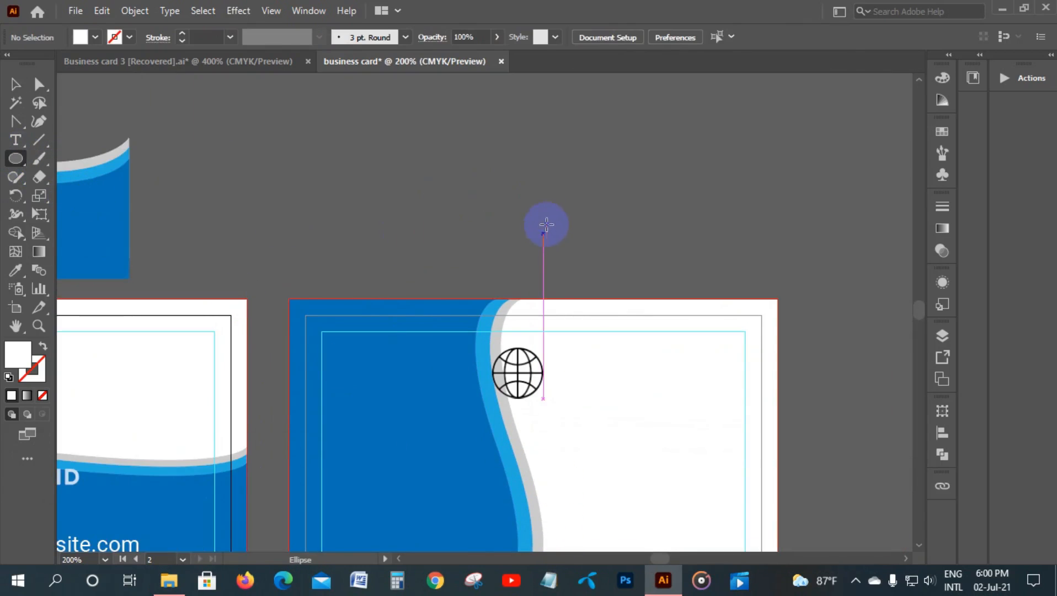
pyautogui.moveTo(621, 384)
pyautogui.mouseDown()
pyautogui.moveTo(621, 368)
pyautogui.moveTo(689, 442)
pyautogui.mouseUp()
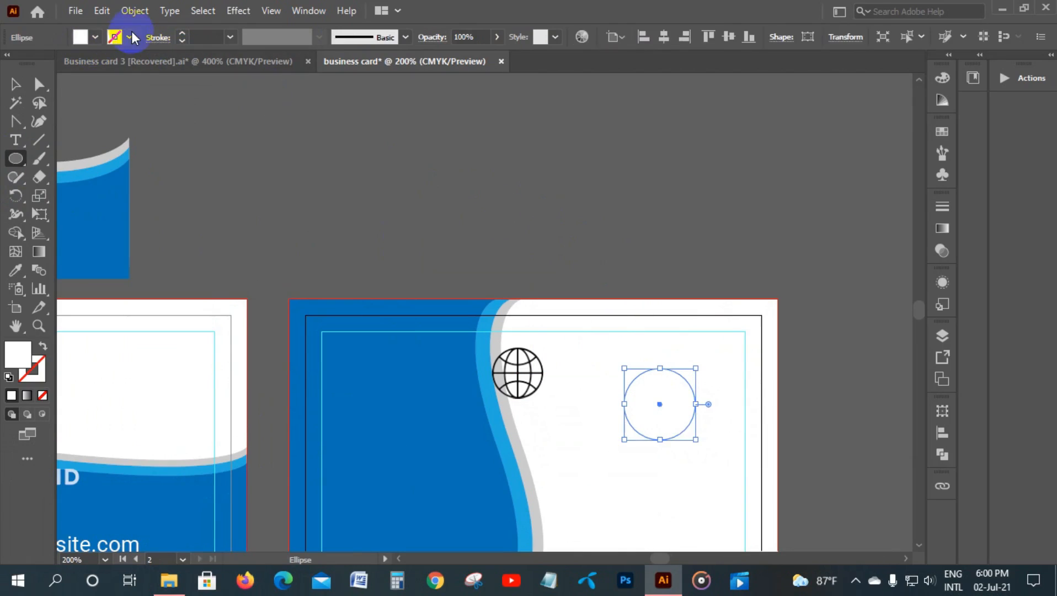
# - Fill the drawn circle with the blue sampled from the left wave panel of the second artboard
pyautogui.click(96, 37)
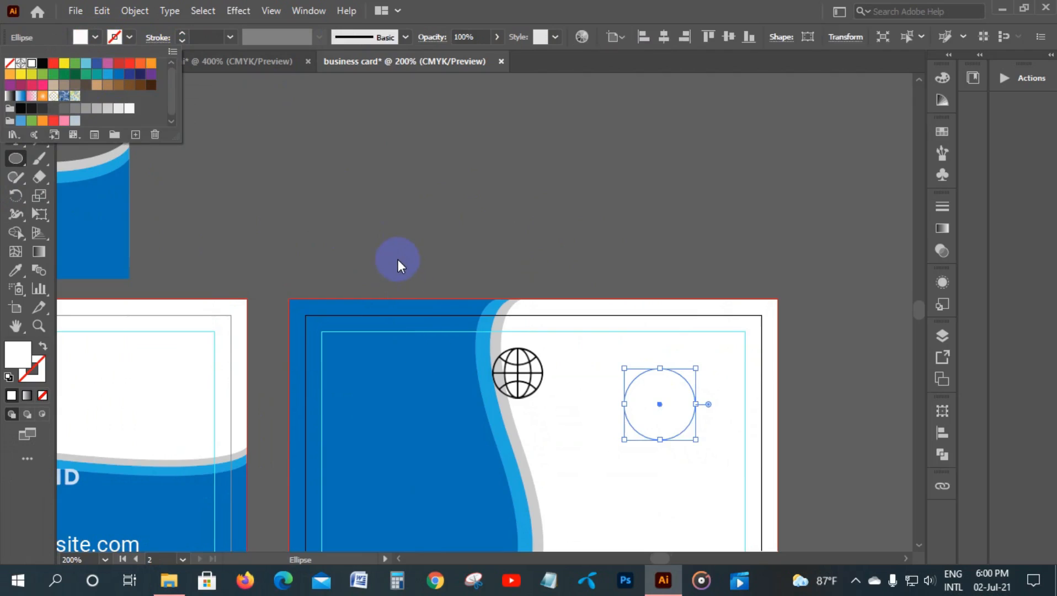
pyautogui.press('i')
pyautogui.click(453, 466)
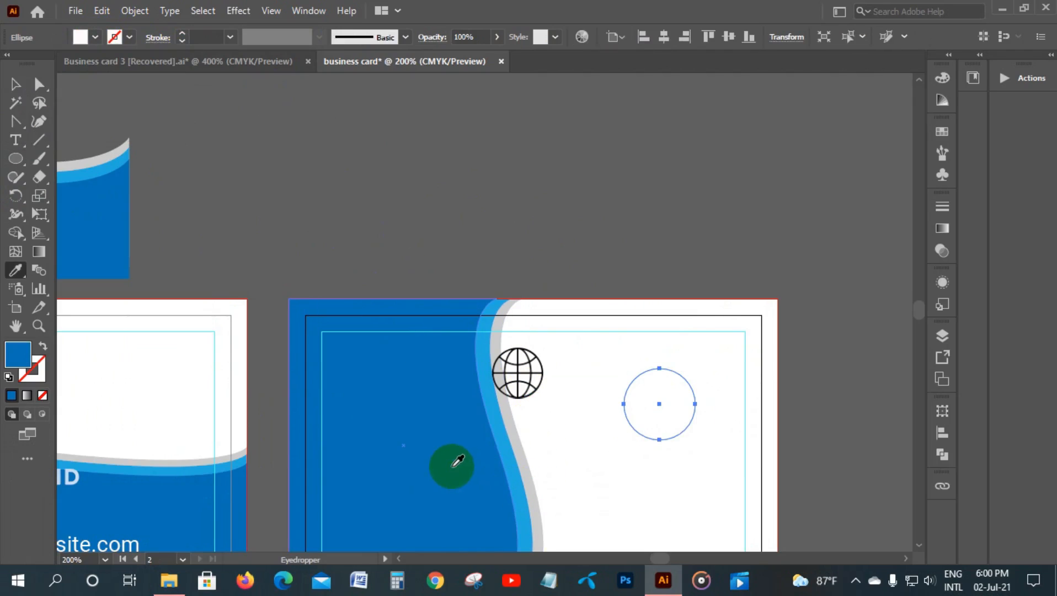
pyautogui.click(15, 84)
pyautogui.click(565, 335)
# - Bring the globe icon to the front, centre it on the blue circle and group the two objects
pyautogui.click(524, 373)
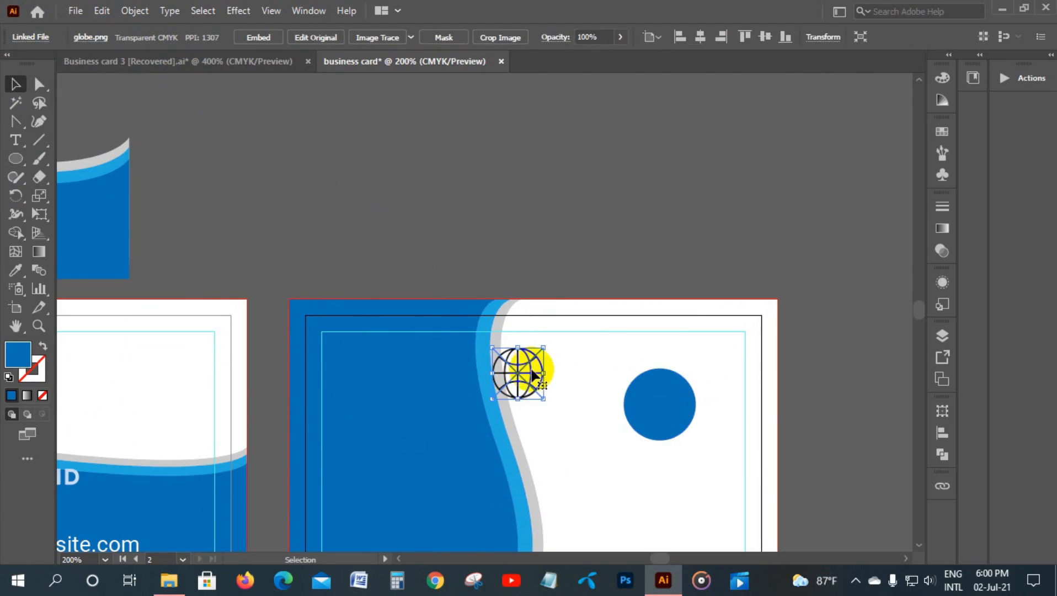
pyautogui.moveTo(529, 375); pyautogui.dragTo(599, 381)
pyautogui.rightClick(600, 381)
pyautogui.moveTo(750, 281)
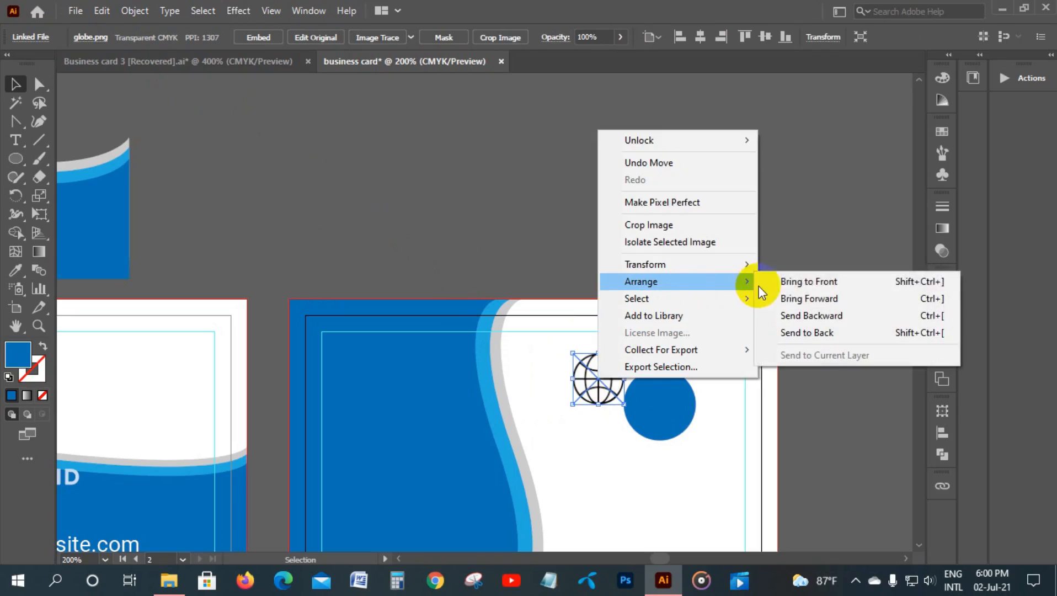
pyautogui.click(795, 283)
pyautogui.moveTo(607, 392); pyautogui.dragTo(665, 402)
pyautogui.moveTo(637, 358); pyautogui.dragTo(690, 453)
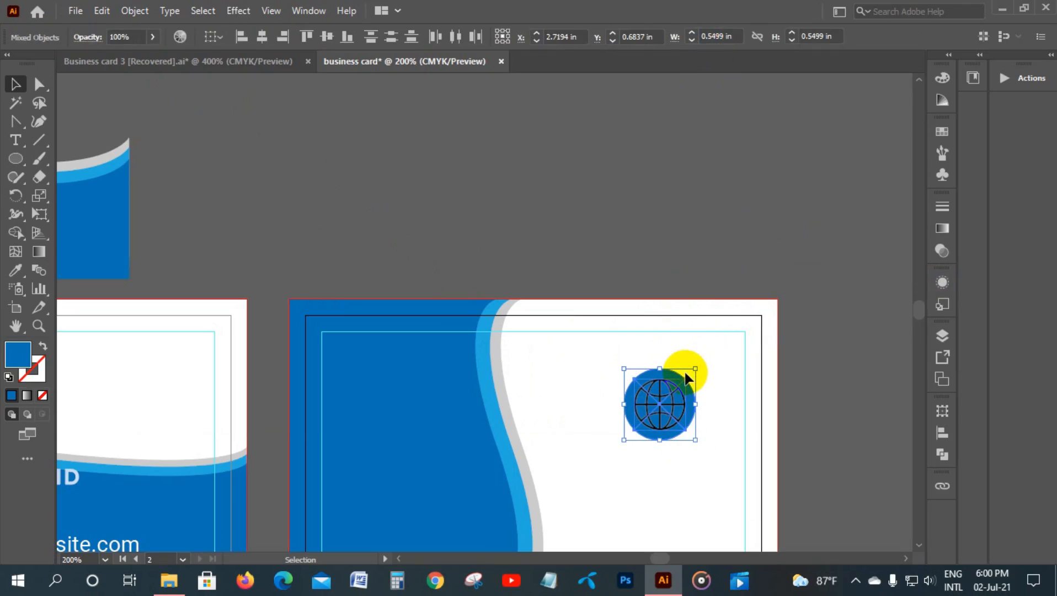
pyautogui.hotkey('ctrl', 'g')
pyautogui.click(677, 264)
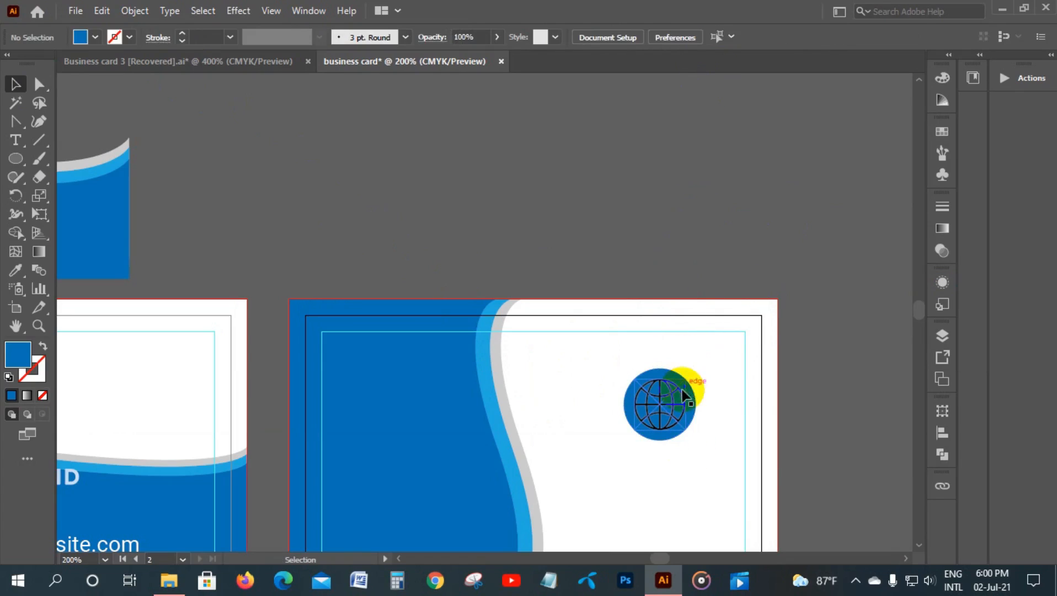
# - Scale the grouped globe icon down to about 0.32 in wide and move it above the second artboard
pyautogui.click(682, 387)
pyautogui.moveTo(697, 369); pyautogui.dragTo(668, 398)
pyautogui.click(698, 401)
pyautogui.scroll(-3, 696, 387)
pyautogui.scroll(-2, 696, 387)
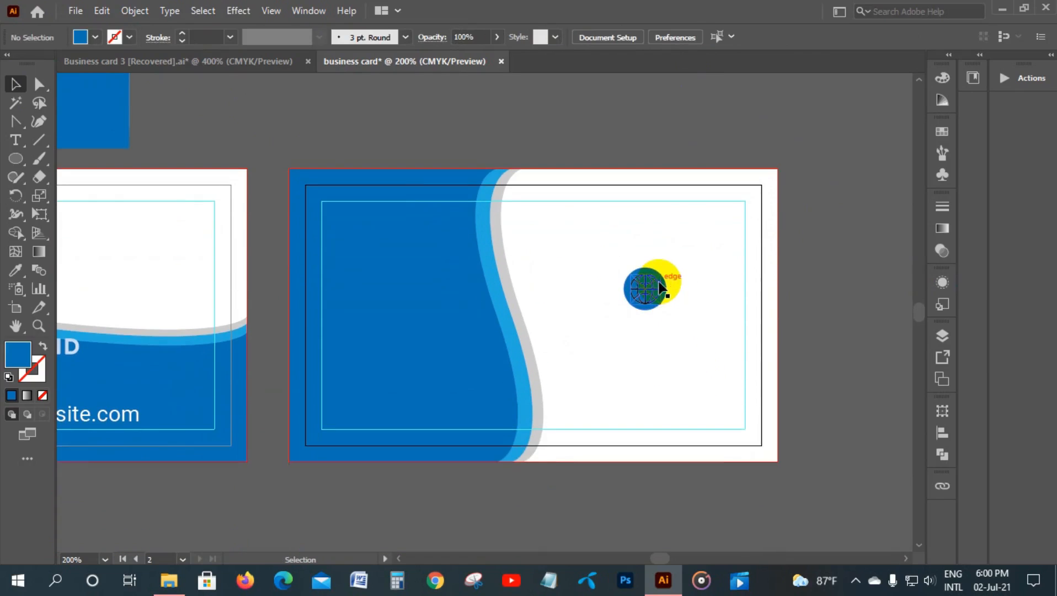
pyautogui.moveTo(660, 287); pyautogui.dragTo(517, 129)
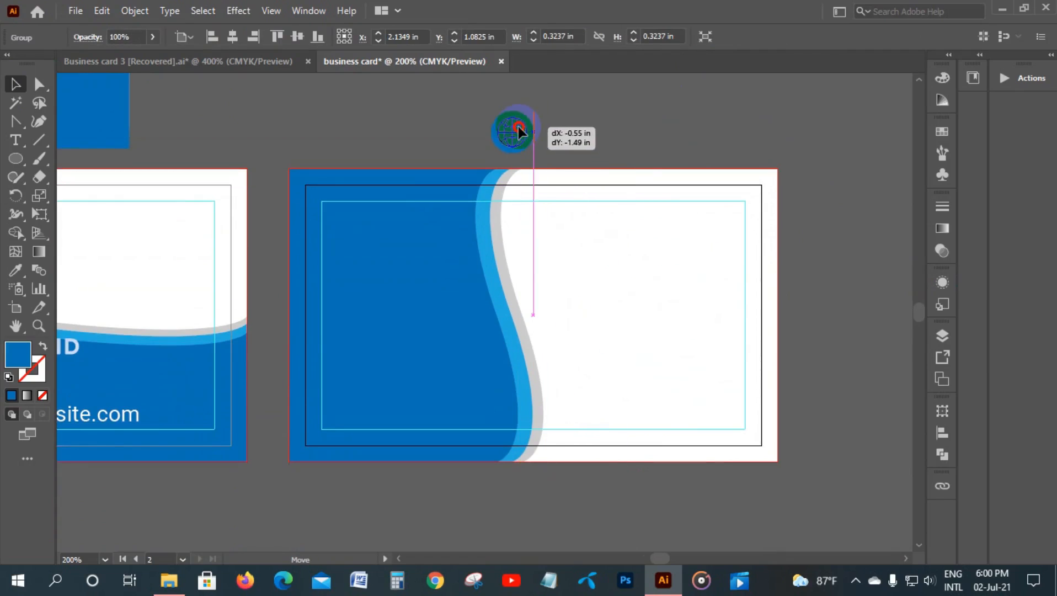
pyautogui.click(597, 125)
# - Copy the phone, location, mail and globe icons from Business card 3 onto the white area of the business card's second artboard
pyautogui.click(243, 62)
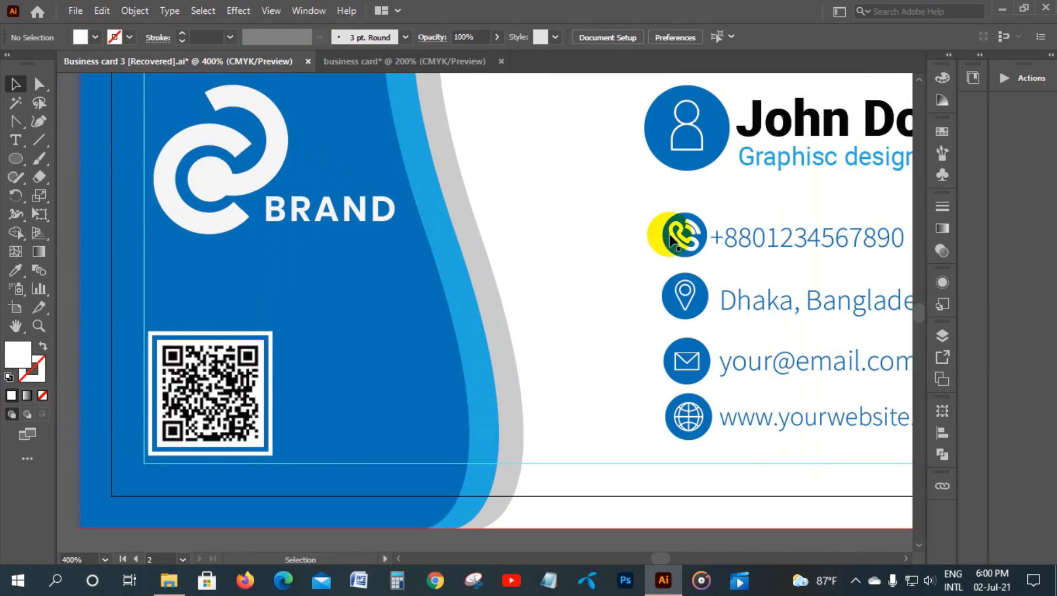
pyautogui.scroll(-2, 647, 246)
pyautogui.moveTo(646, 222); pyautogui.dragTo(668, 331)
pyautogui.moveTo(668, 334); pyautogui.dragTo(465, 67)
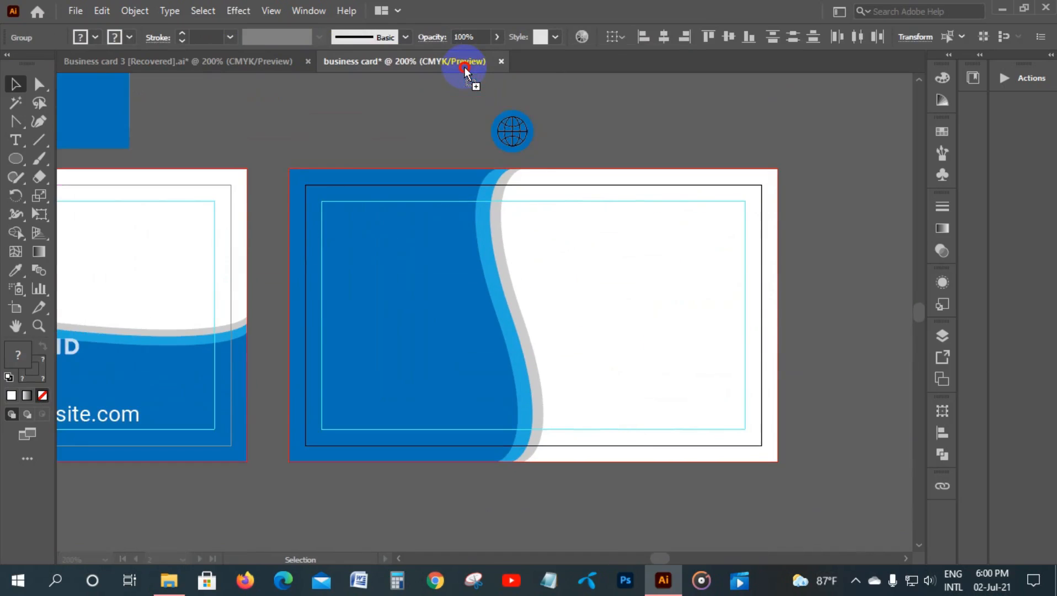
pyautogui.moveTo(653, 375); pyautogui.dragTo(618, 380)
# - Copy the circular person icon from Business card 3 onto the second artboard above the contact icons
pyautogui.click(231, 62)
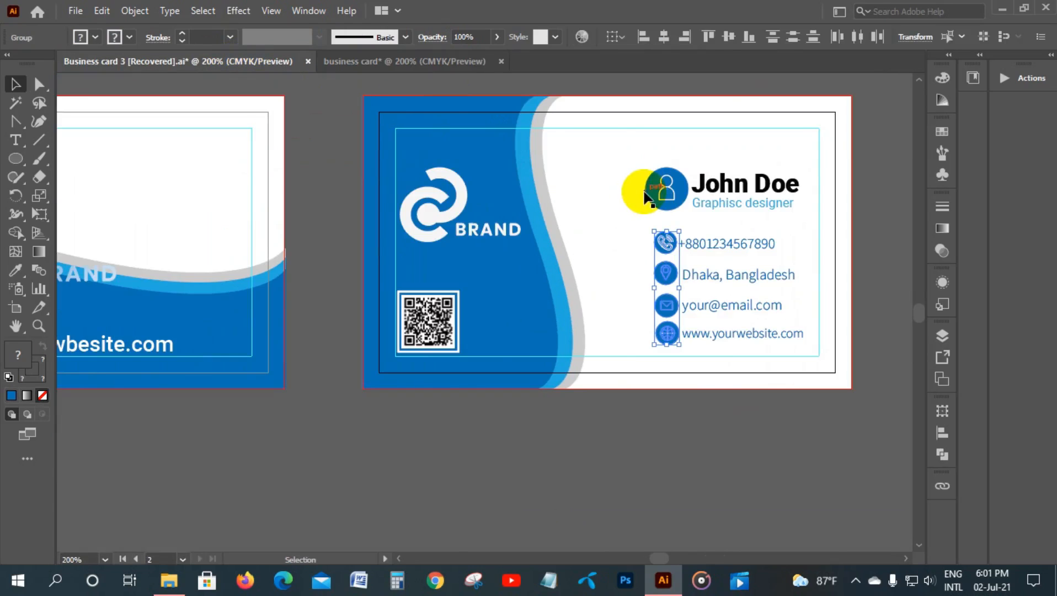
pyautogui.moveTo(647, 198); pyautogui.dragTo(537, 131)
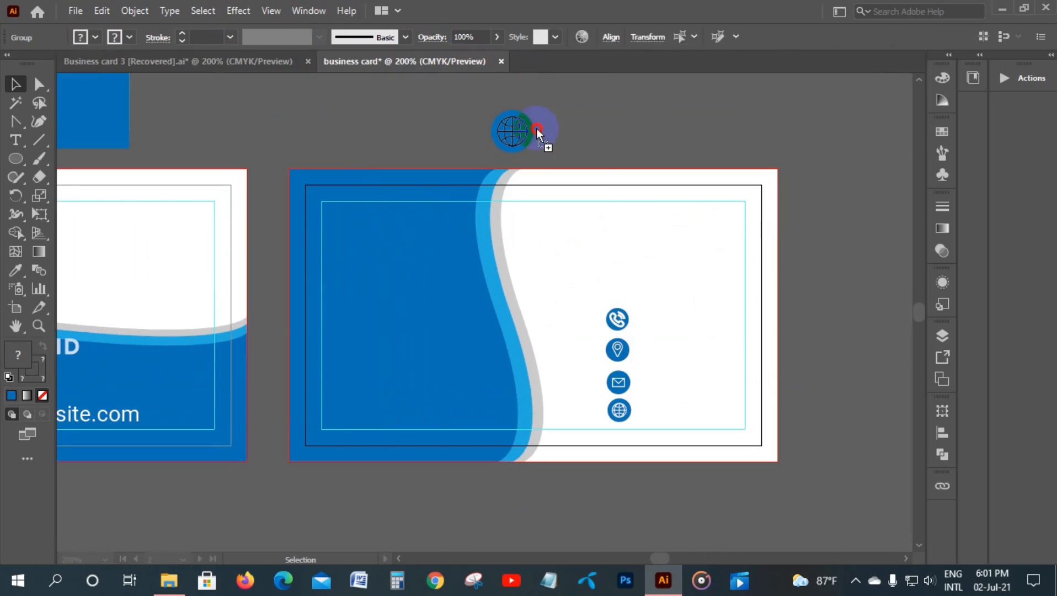
pyautogui.moveTo(633, 242); pyautogui.dragTo(624, 238)
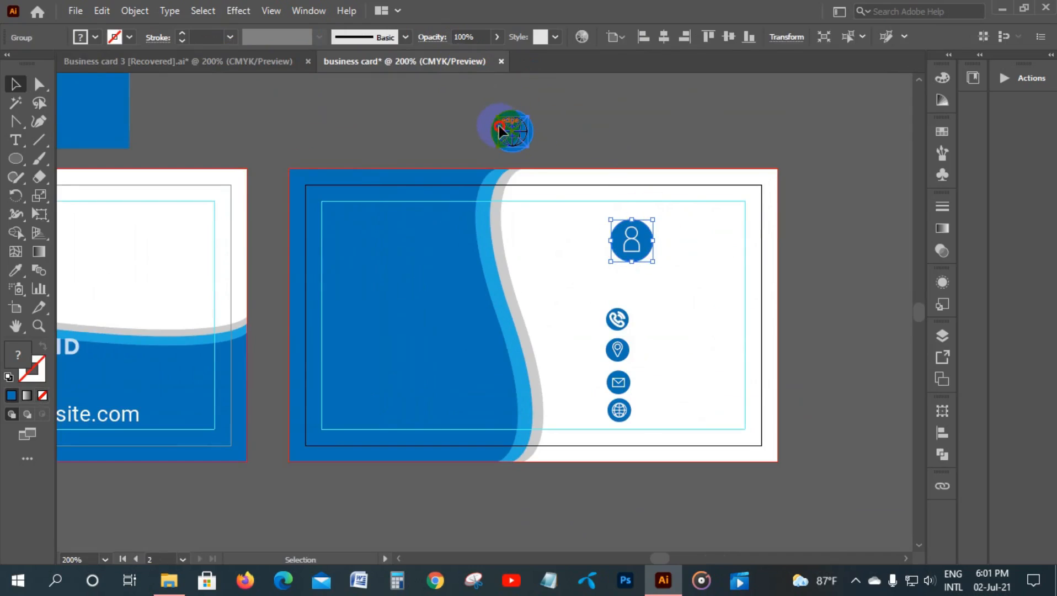
# - Delete the grouped globe icon above the second artboard and the spare wave artwork above the first artboard
pyautogui.click(511, 138)
pyautogui.press('Delete')
pyautogui.press('space')
pyautogui.moveTo(370, 195); pyautogui.dragTo(348, 228)
pyautogui.click(223, 121)
pyautogui.press('Delete')
pyautogui.press('space')
# - Compare with Business card 3 and centre the person icon over the phone icon in the column of contact icons
pyautogui.click(249, 65)
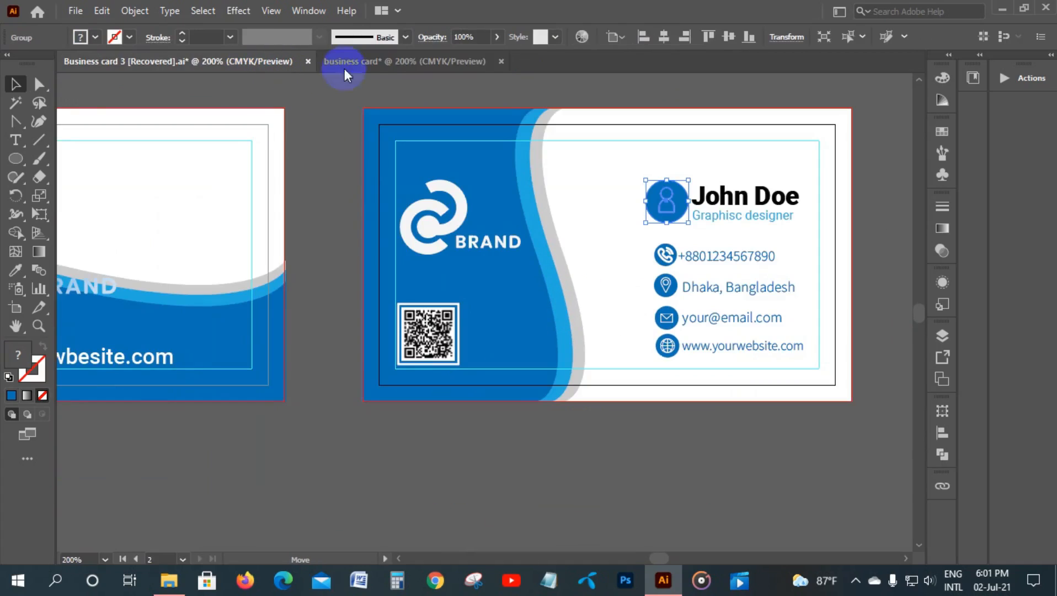
pyautogui.click(437, 65)
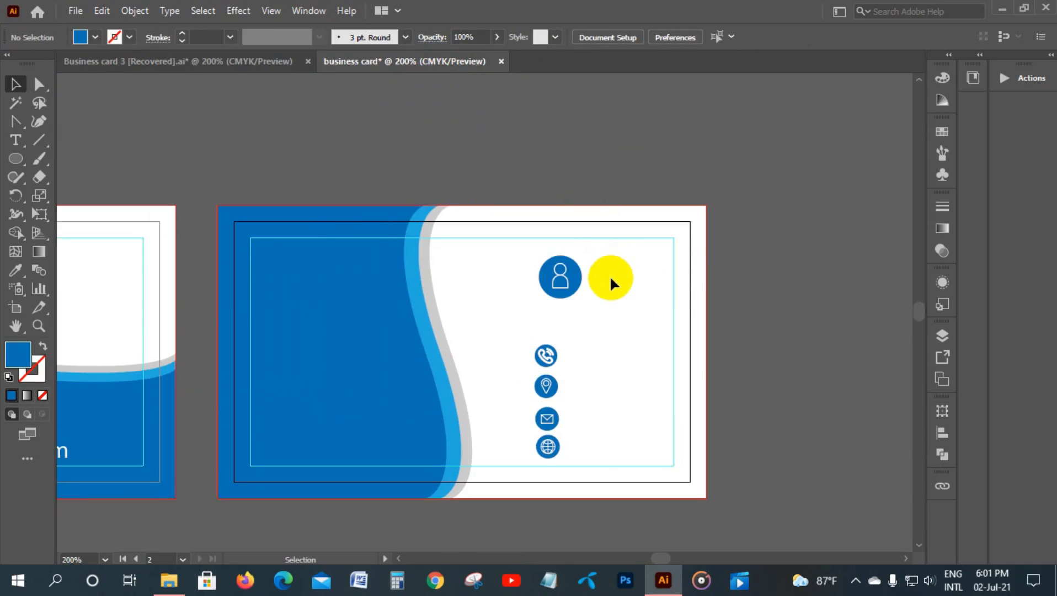
pyautogui.moveTo(554, 277); pyautogui.dragTo(543, 295)
pyautogui.click(609, 301)
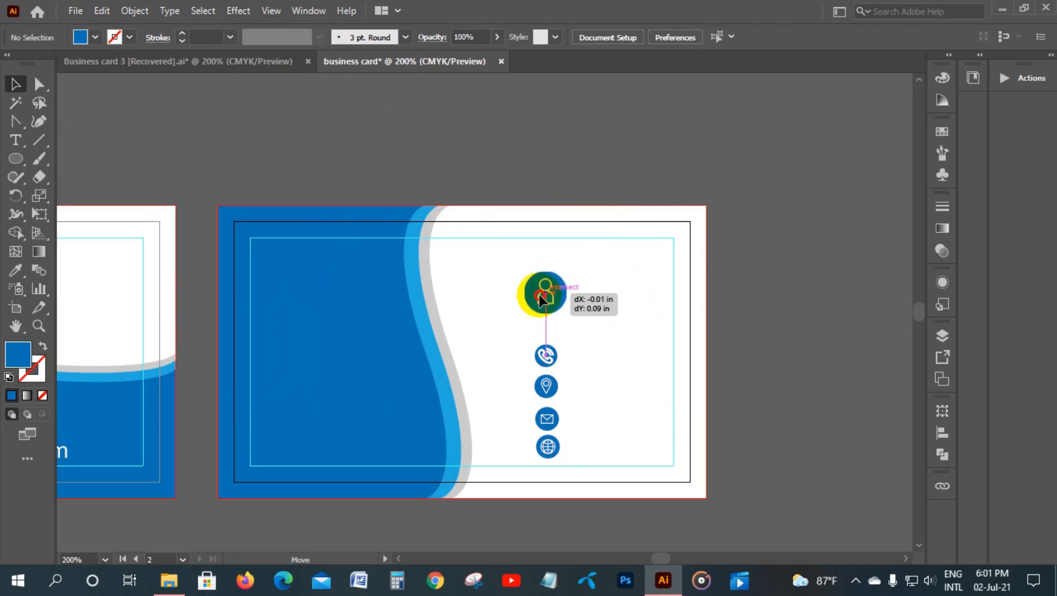
pyautogui.moveTo(541, 299); pyautogui.dragTo(542, 298)
pyautogui.click(624, 294)
# - Check the name line on Business card 3, then add the cardholder's full name as text beside the person icon
pyautogui.click(227, 64)
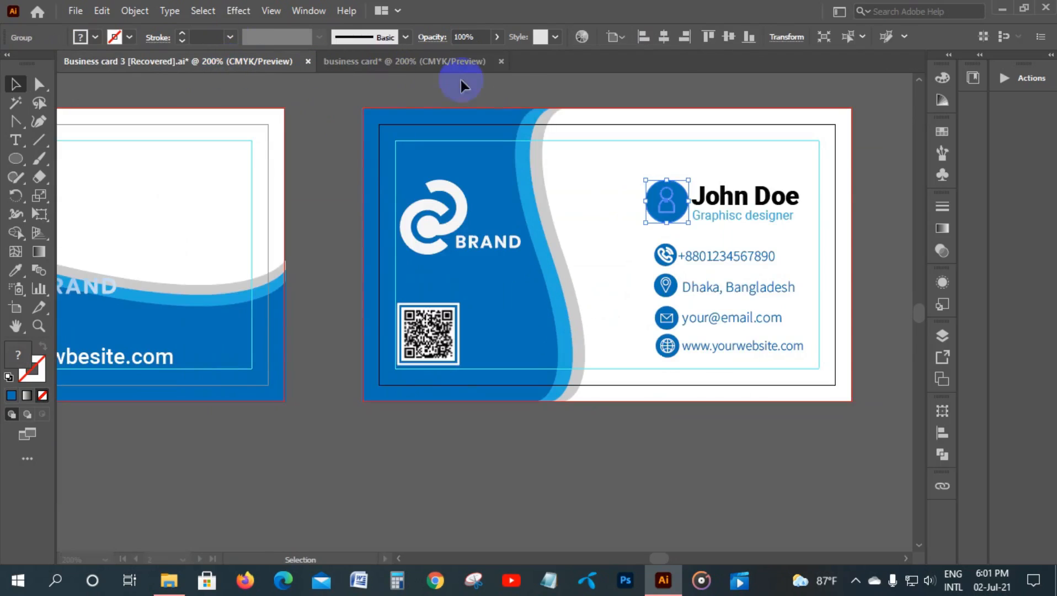
pyautogui.click(433, 64)
pyautogui.click(640, 270)
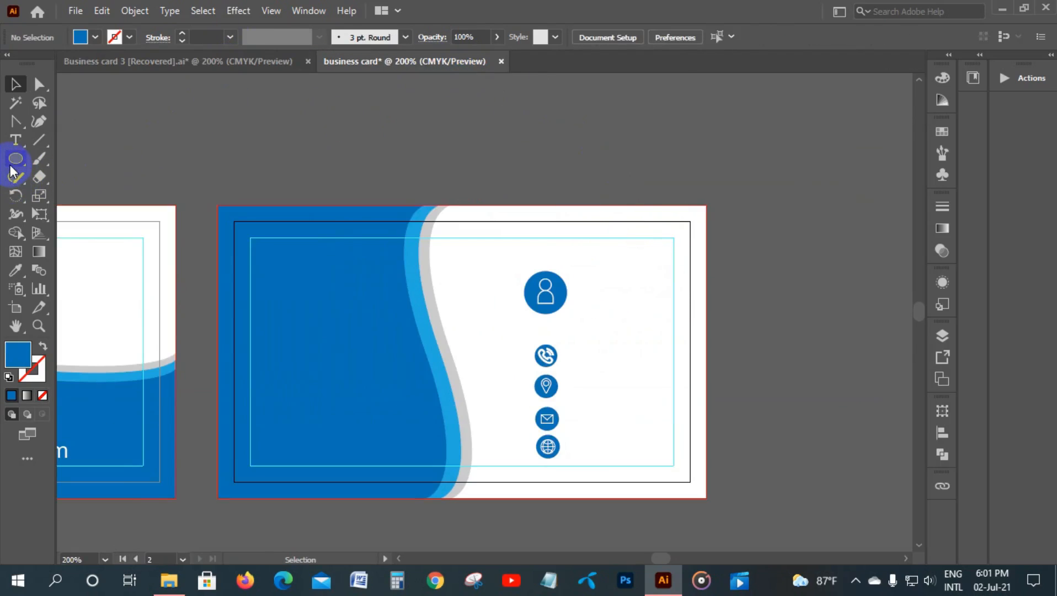
pyautogui.click(15, 144)
pyautogui.click(601, 298)
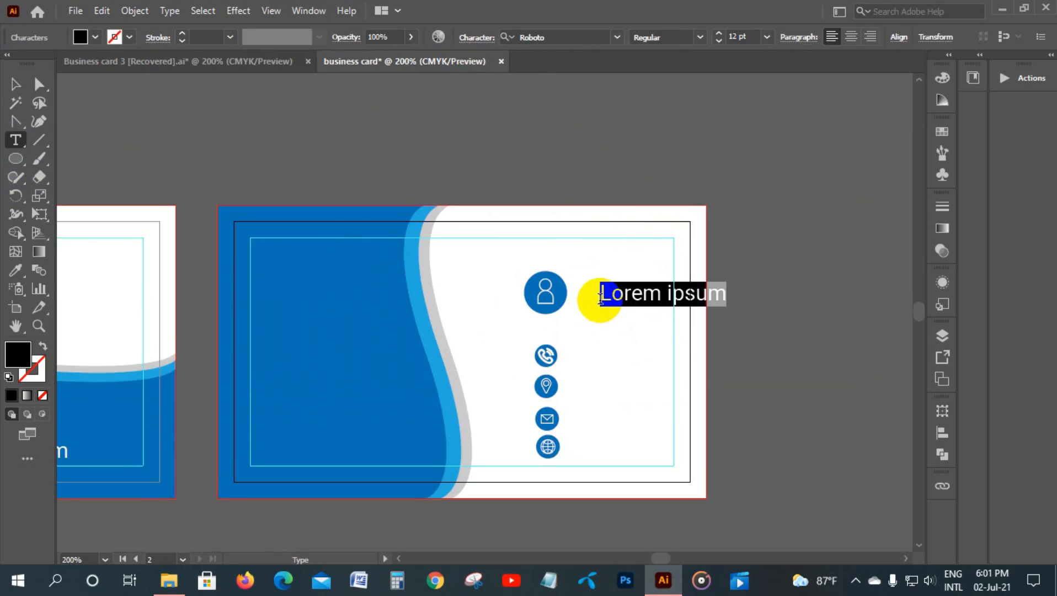
pyautogui.write('John doe')
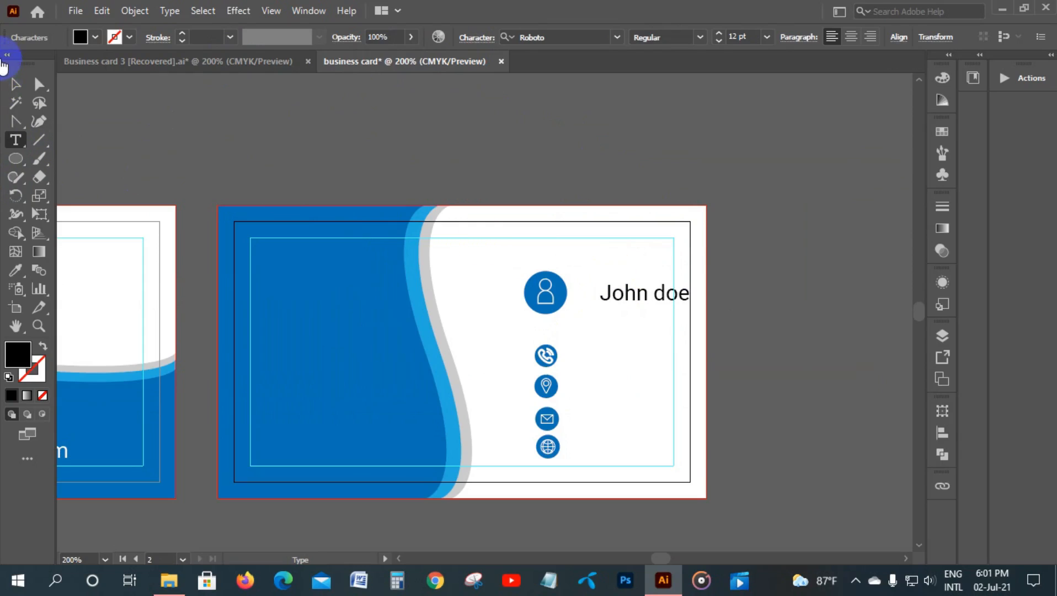
pyautogui.click(19, 85)
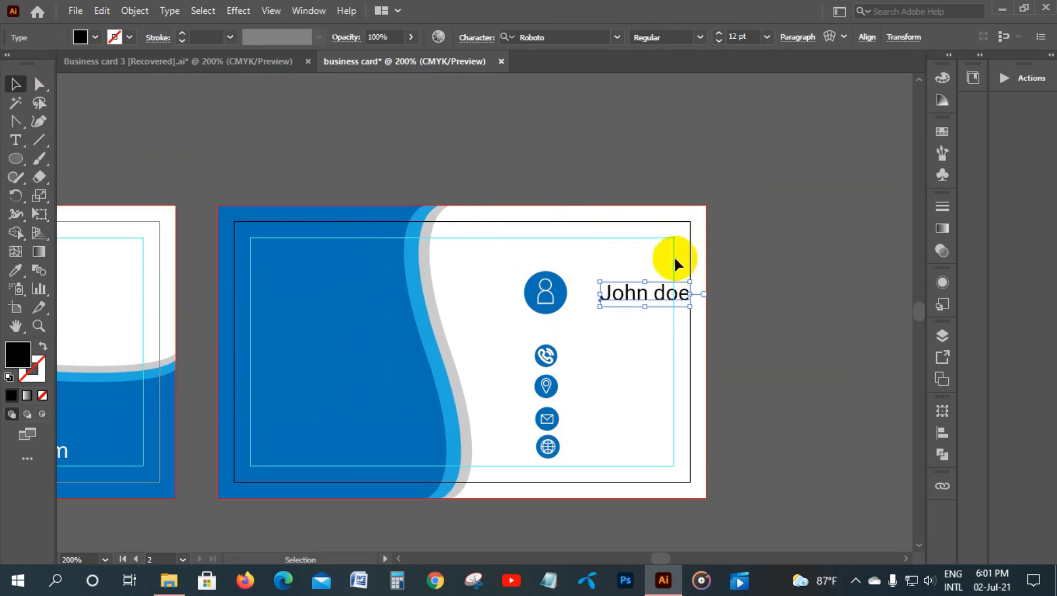
# - Set the cardholder's name in Roboto Black and place it directly next to the person icon
pyautogui.click(619, 37)
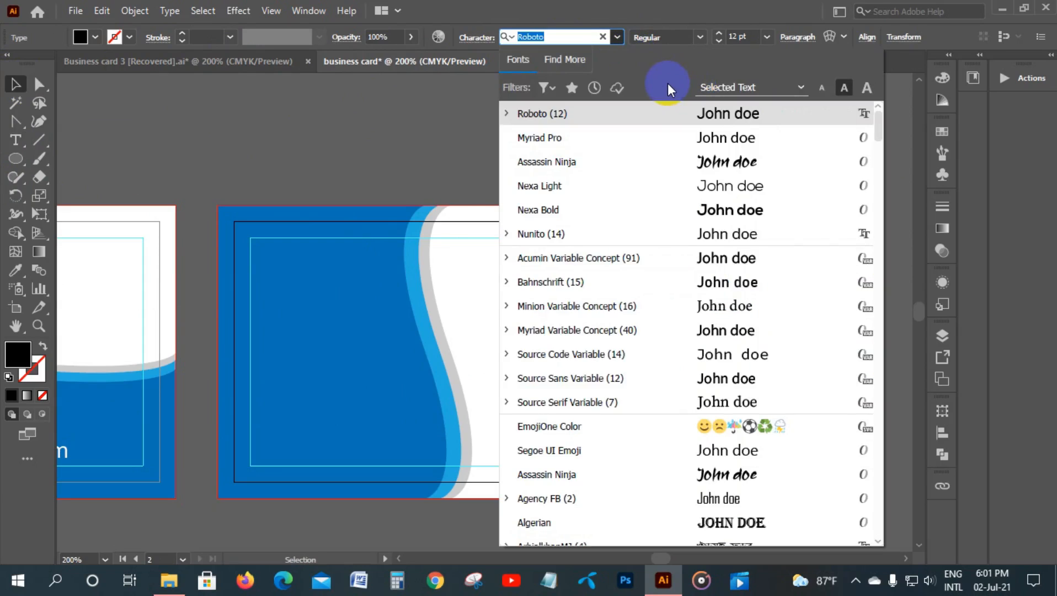
pyautogui.write('robo')
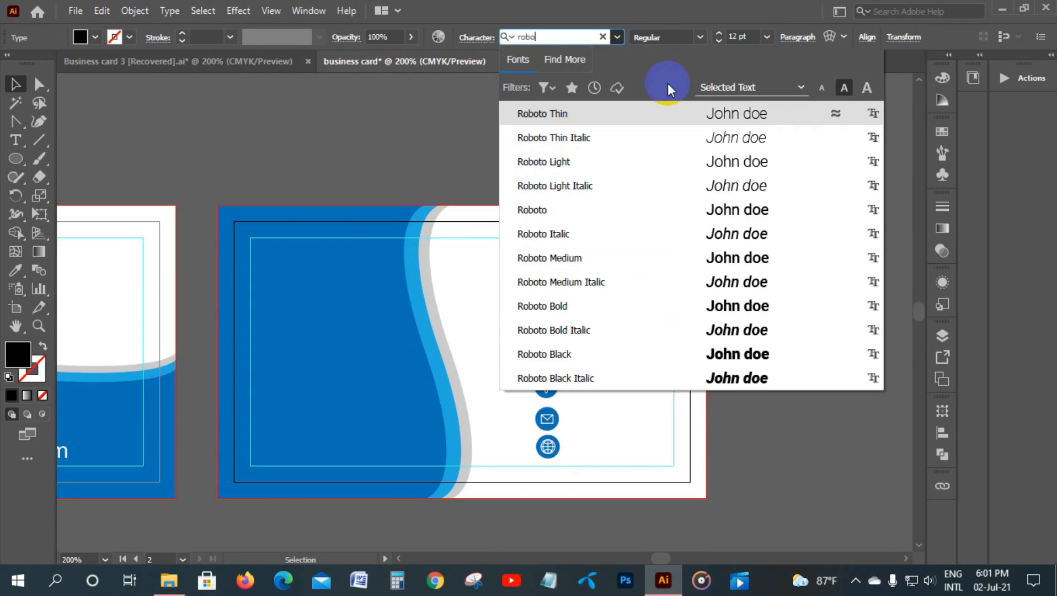
pyautogui.write('to')
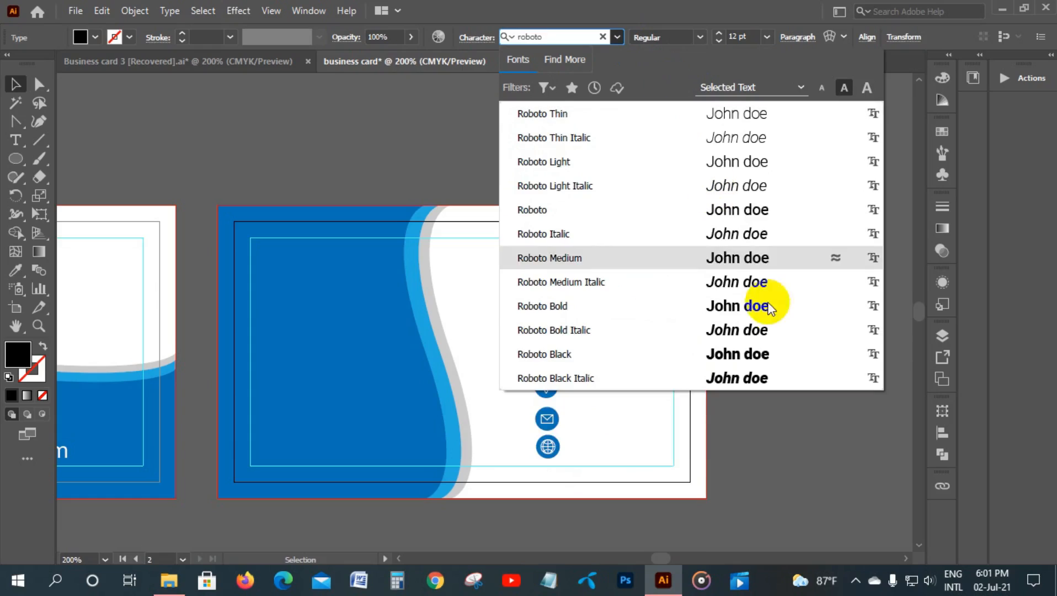
pyautogui.click(739, 355)
pyautogui.click(755, 319)
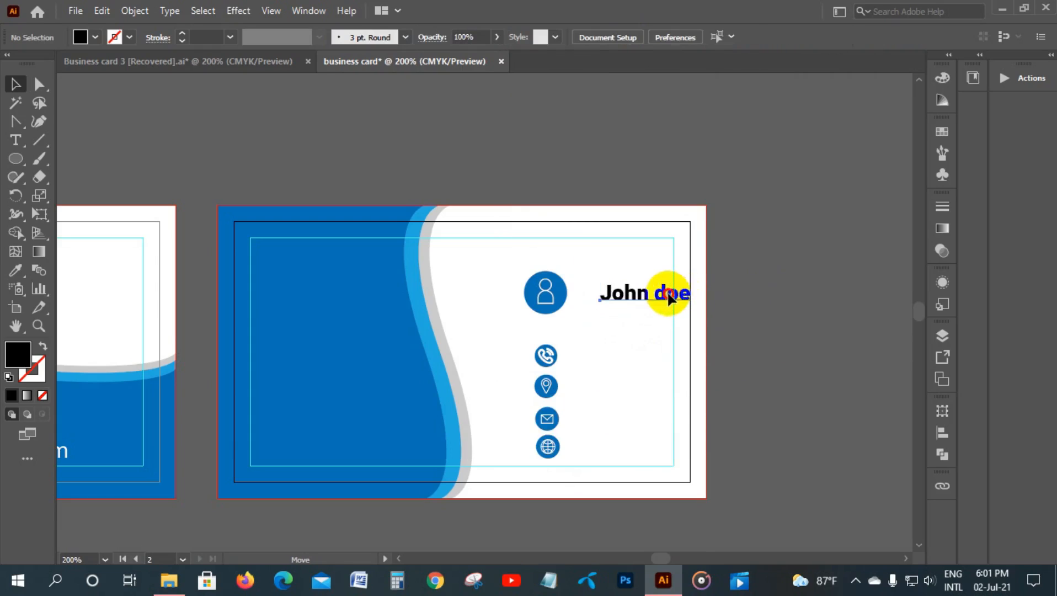
pyautogui.moveTo(668, 296)
pyautogui.mouseDown()
pyautogui.moveTo(642, 292)
pyautogui.moveTo(650, 297)
pyautogui.mouseUp()
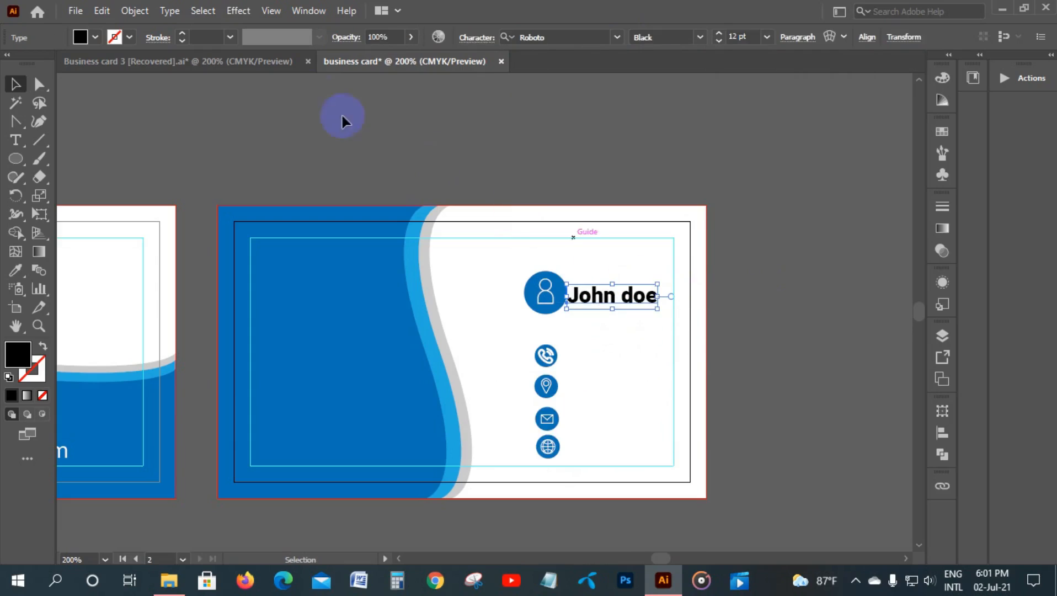
# - Check the job title's formatting on Business card 3 and add the text "Graphics designer" above the second artboard
pyautogui.click(248, 58)
pyautogui.click(748, 215)
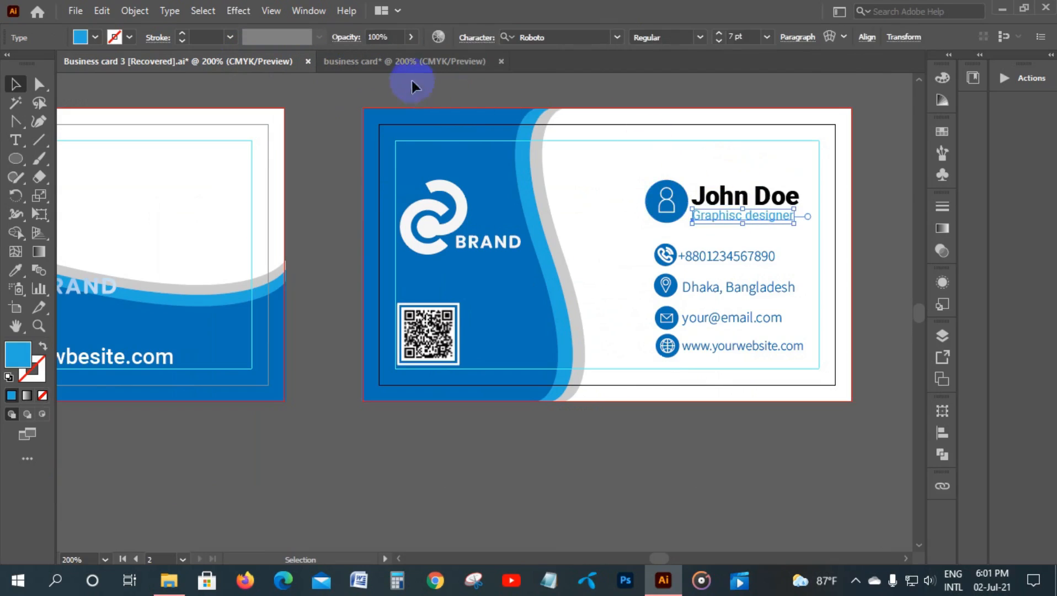
pyautogui.click(407, 57)
pyautogui.click(583, 115)
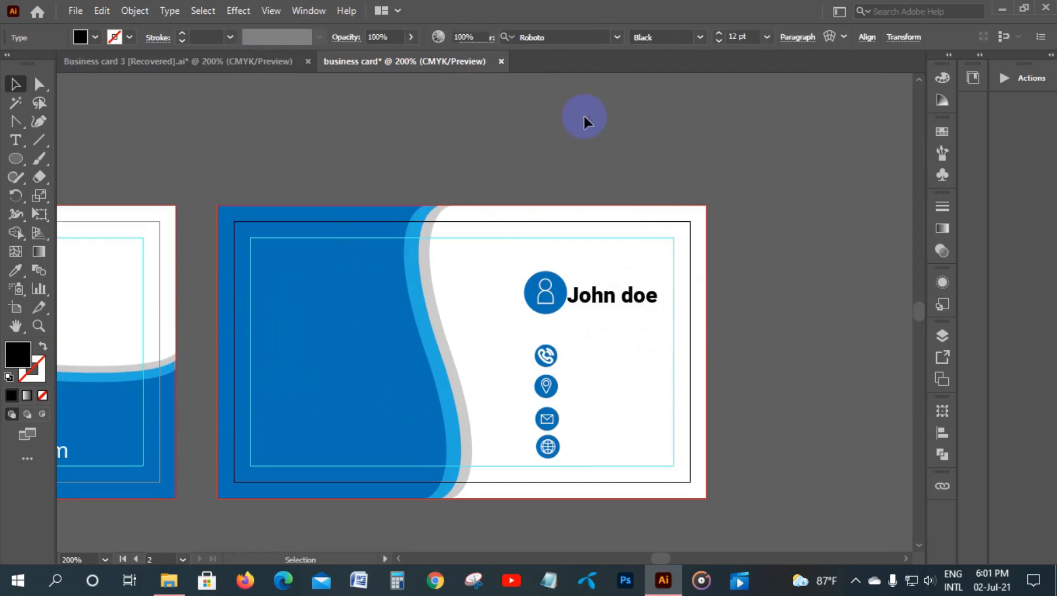
pyautogui.click(615, 295)
pyautogui.click(15, 140)
pyautogui.click(344, 148)
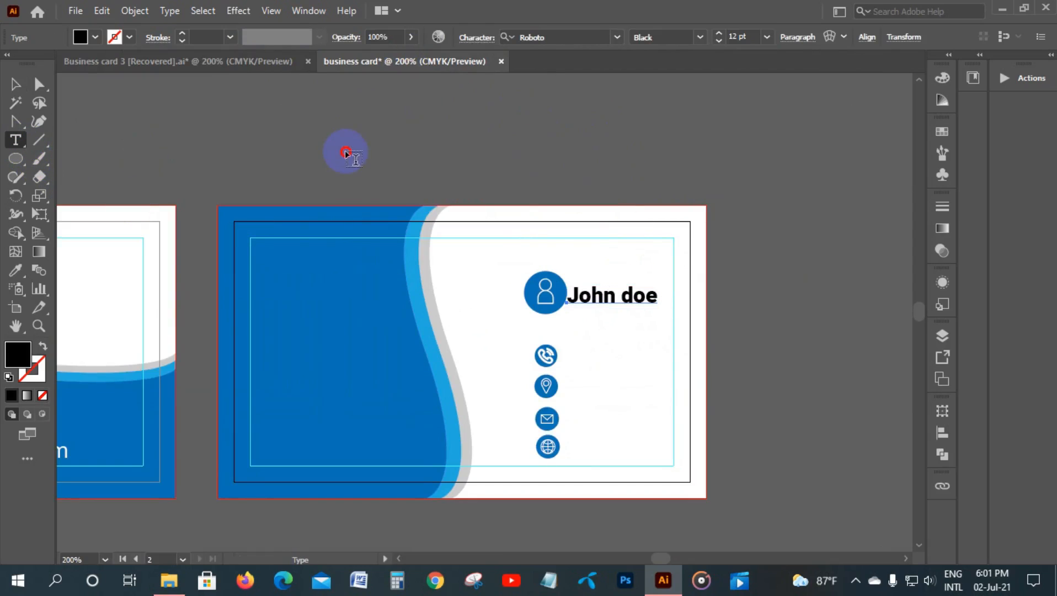
pyautogui.write('Gr')
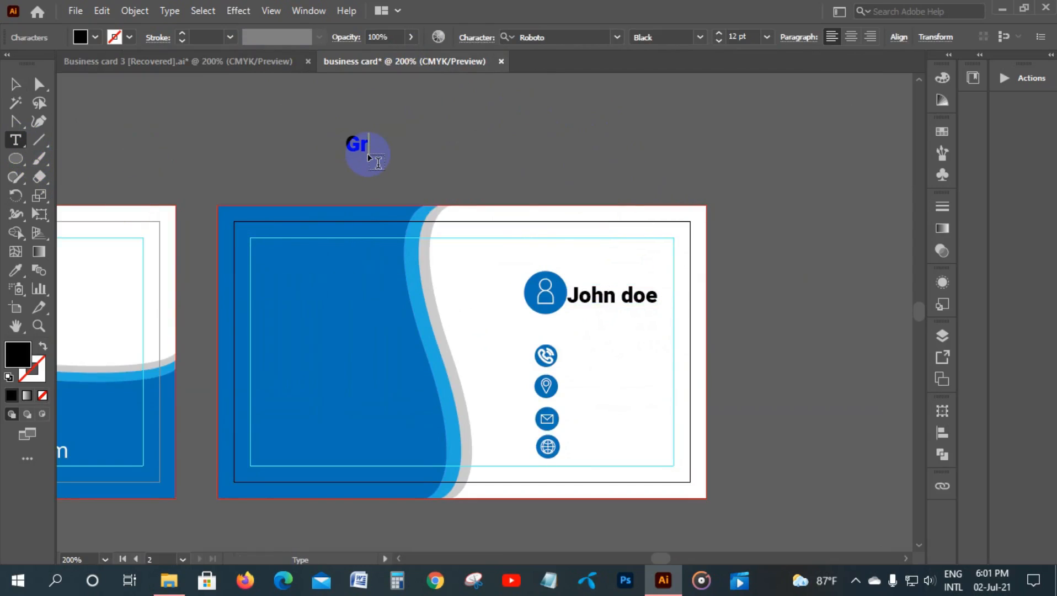
pyautogui.write('aphics designer')
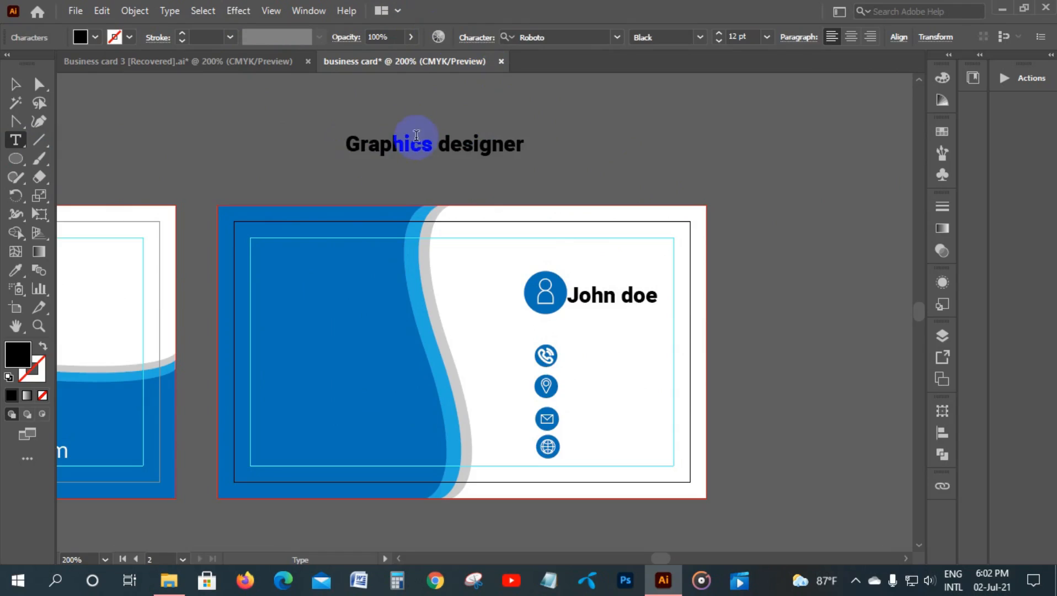
pyautogui.click(13, 80)
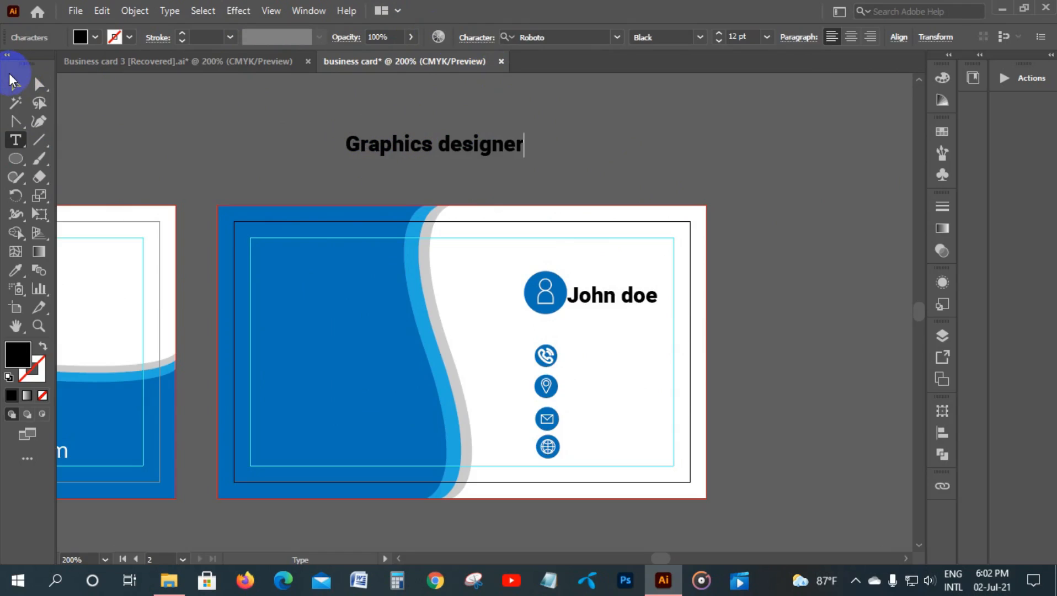
# - Set the font style of the "Graphics designer" text to Light
pyautogui.click(497, 145)
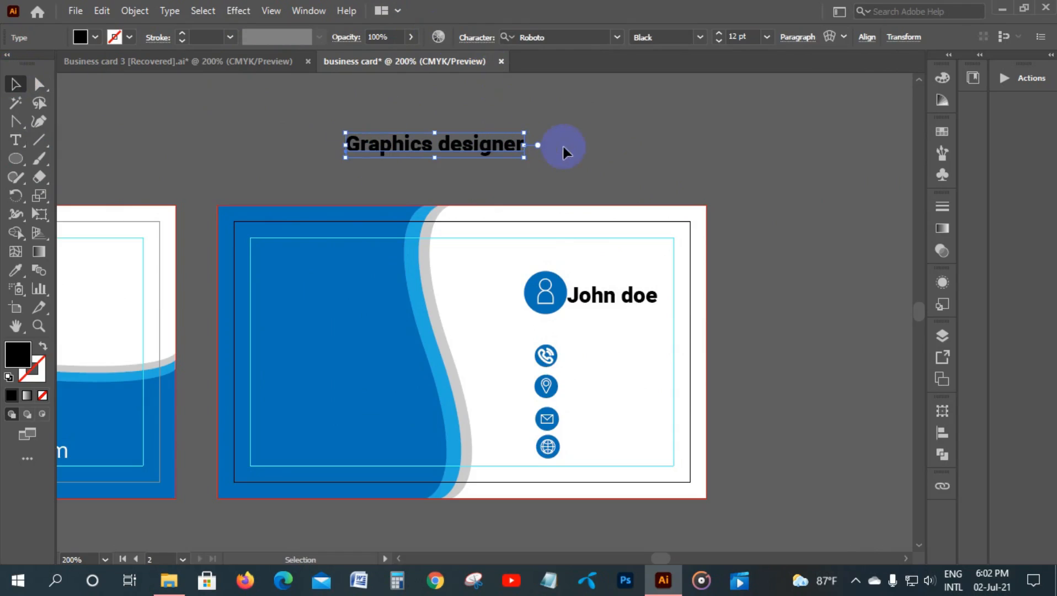
pyautogui.click(700, 37)
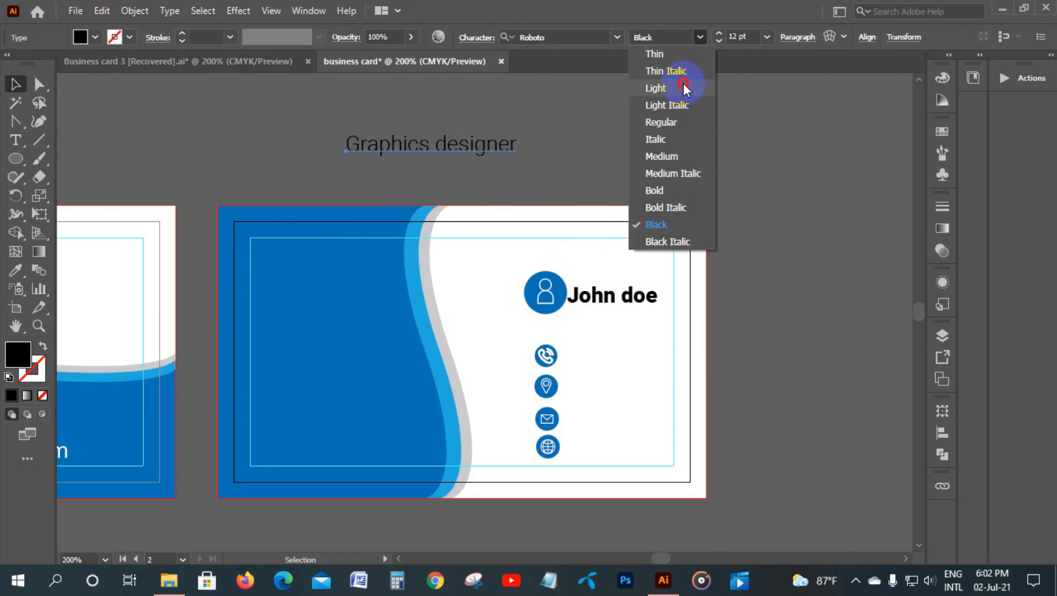
pyautogui.click(683, 85)
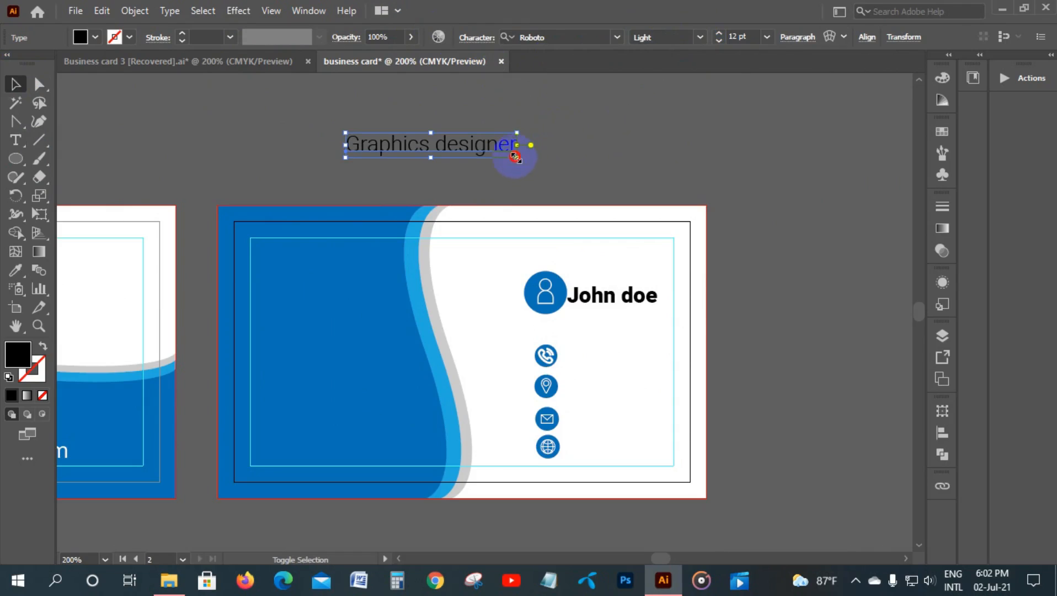
# - Scale the "Graphics designer" text to about 6.4 pt and place it directly below the cardholder's name
pyautogui.moveTo(515, 157); pyautogui.dragTo(652, 324)
pyautogui.click(652, 323)
pyautogui.click(639, 298)
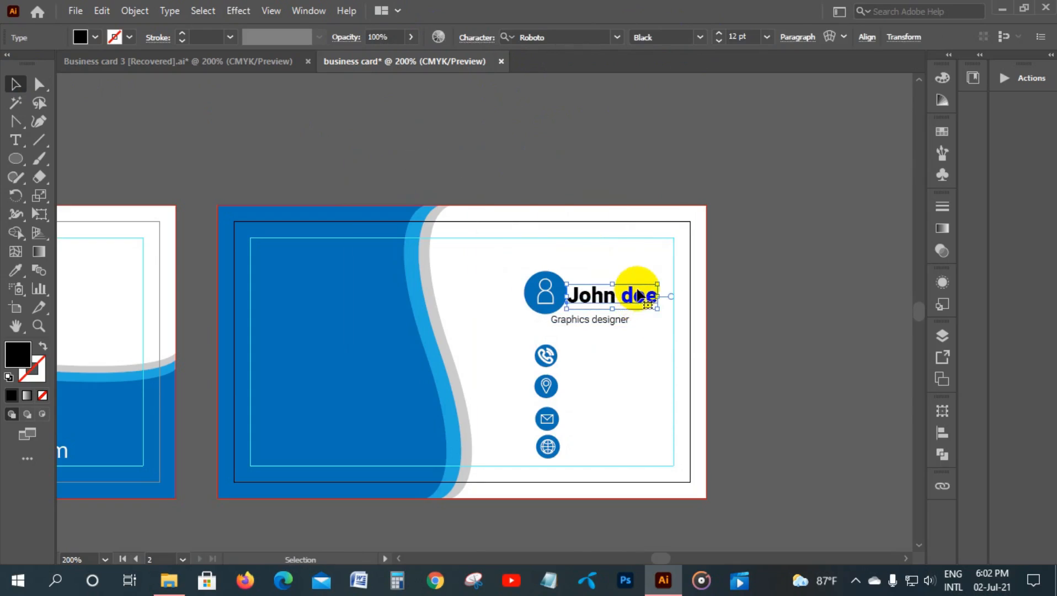
pyautogui.moveTo(603, 321); pyautogui.dragTo(659, 325)
pyautogui.click(810, 290)
# - Fine-tune the vertical positions of the cardholder's name and the job title so the two lines sit close together
pyautogui.click(618, 280)
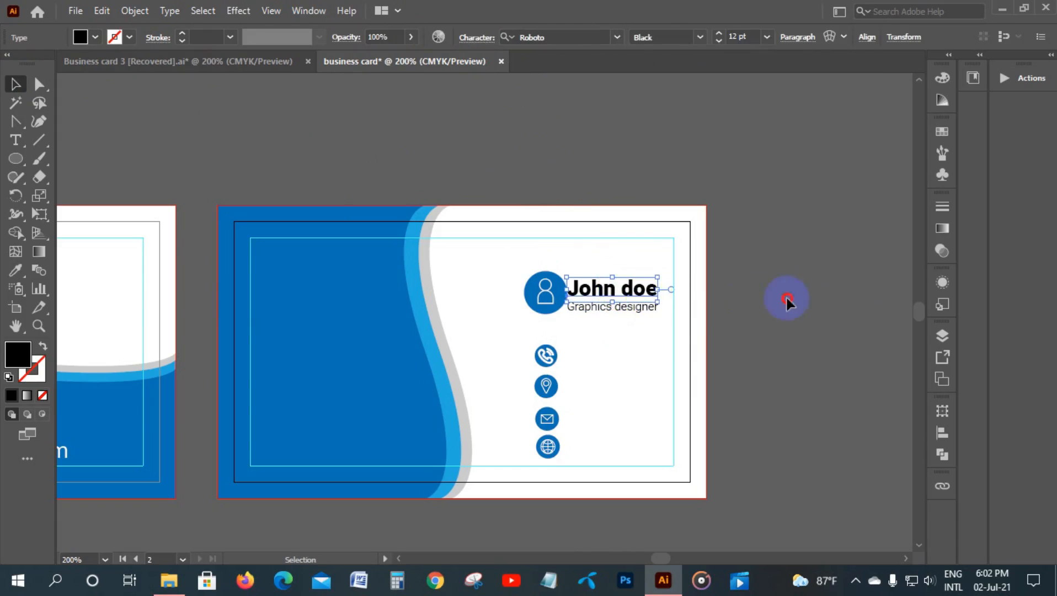
pyautogui.click(786, 298)
pyautogui.click(629, 306)
pyautogui.press('Up')
pyautogui.click(741, 304)
pyautogui.click(626, 306)
pyautogui.click(629, 289)
pyautogui.click(688, 291)
# - Color the "Graphics designer" text with the blue of the second artboard's background, using the Eyedropper
pyautogui.click(632, 305)
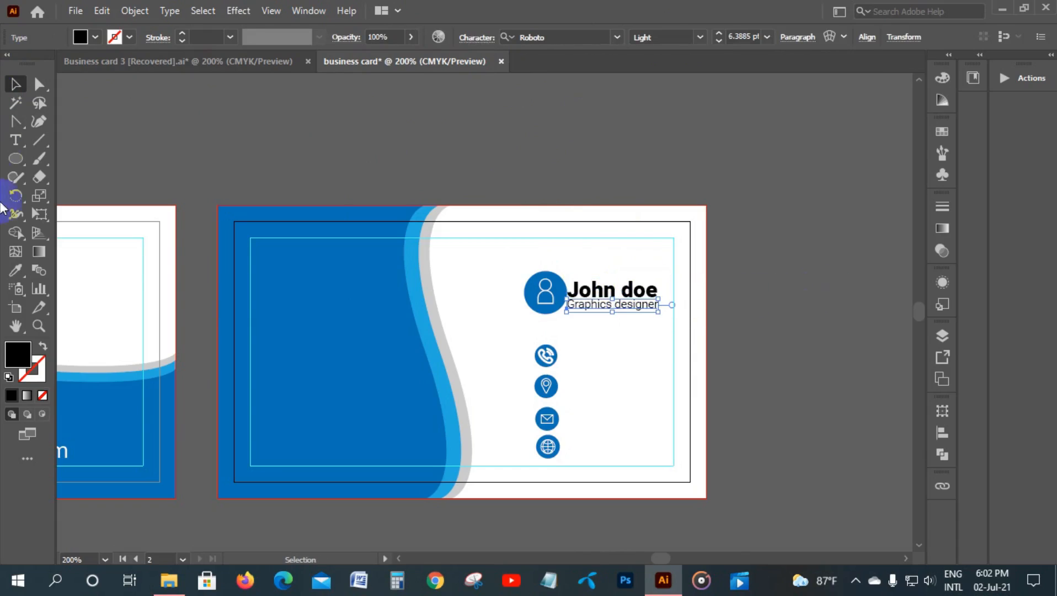
pyautogui.click(15, 270)
pyautogui.click(375, 317)
pyautogui.press('v')
pyautogui.click(413, 120)
# - Check the contact lines on Business card 3, then add the phone number as text above the second artboard
pyautogui.click(178, 61)
pyautogui.moveTo(707, 242); pyautogui.dragTo(759, 357)
pyautogui.click(436, 61)
pyautogui.press('t')
pyautogui.click(514, 168)
pyautogui.press('BackSpace')
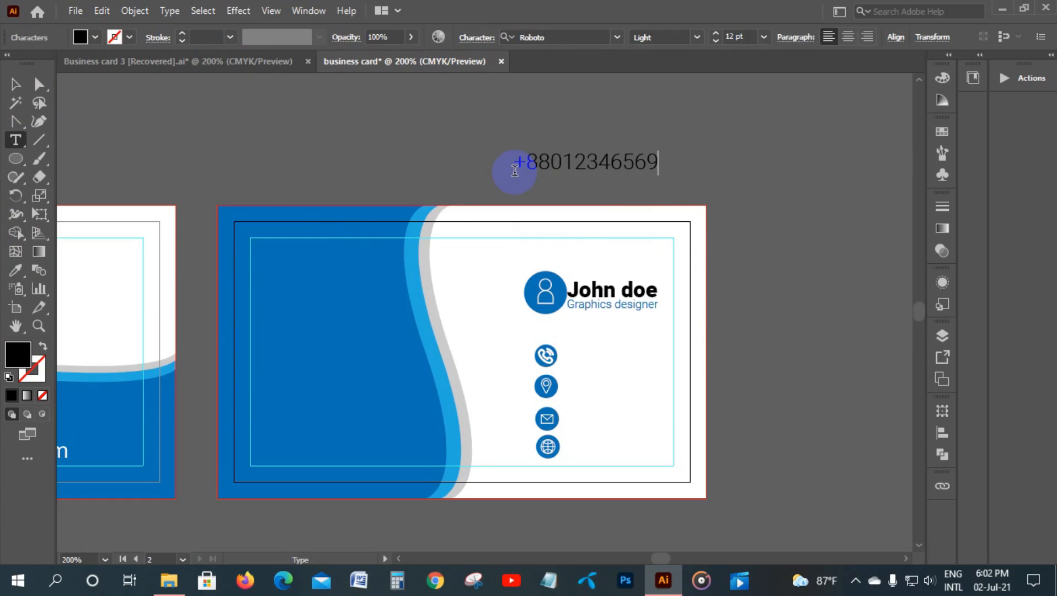
pyautogui.click(16, 85)
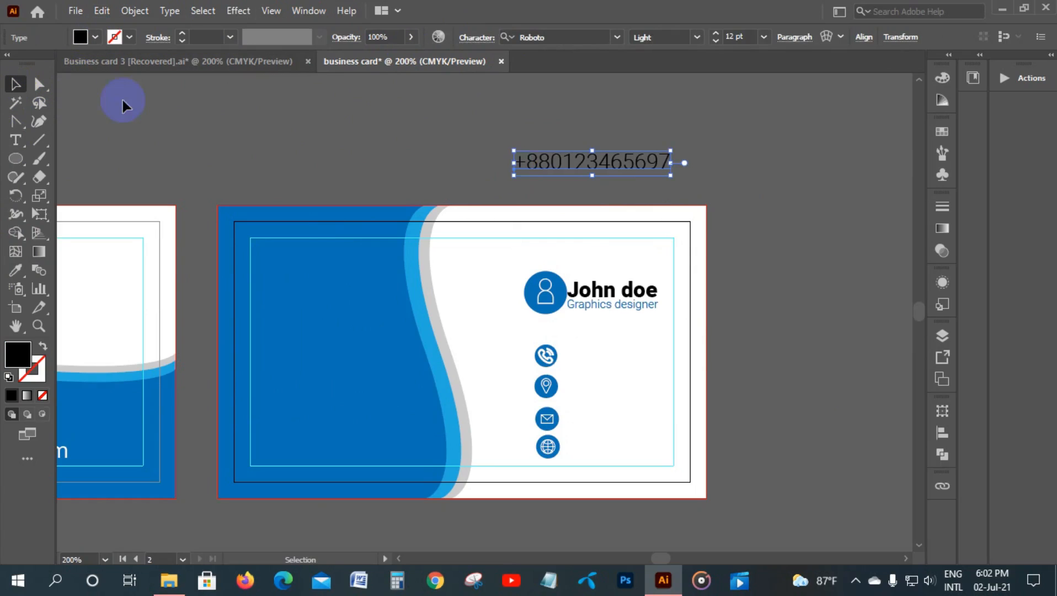
# - Scale the phone number text to about 8.5 pt and place it beside the phone icon
pyautogui.moveTo(672, 178); pyautogui.dragTo(666, 367)
pyautogui.click(784, 314)
pyautogui.click(671, 361)
pyautogui.moveTo(635, 357); pyautogui.dragTo(642, 355)
pyautogui.click(763, 326)
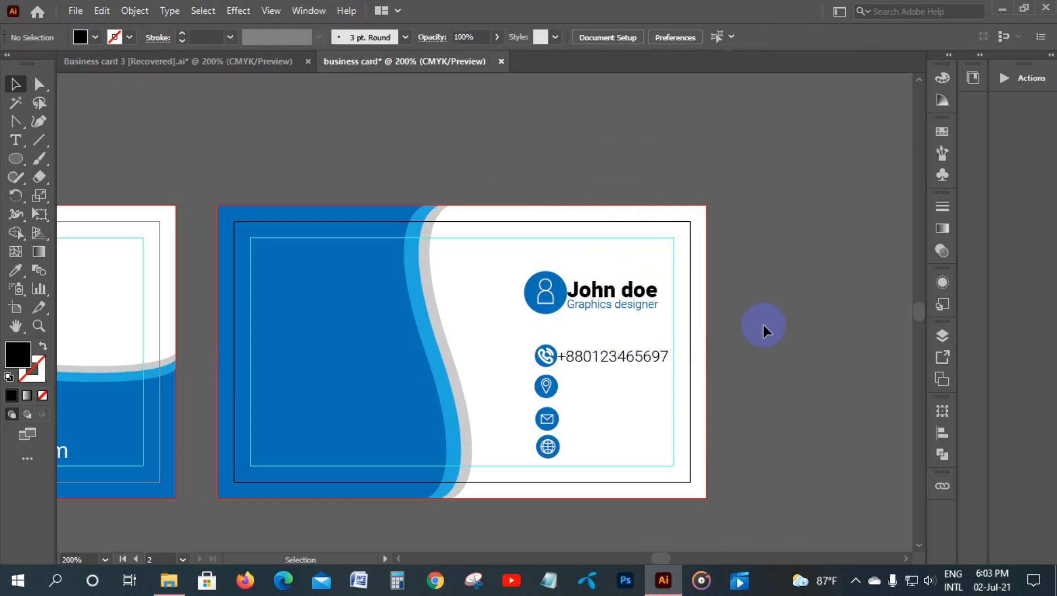
pyautogui.click(643, 361)
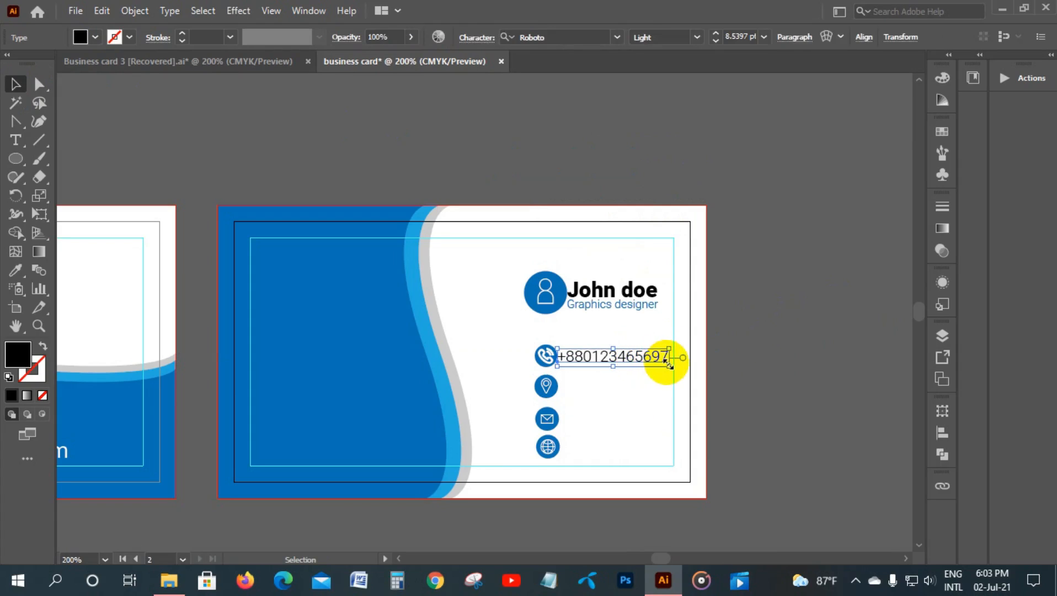
pyautogui.moveTo(669, 364); pyautogui.dragTo(667, 364)
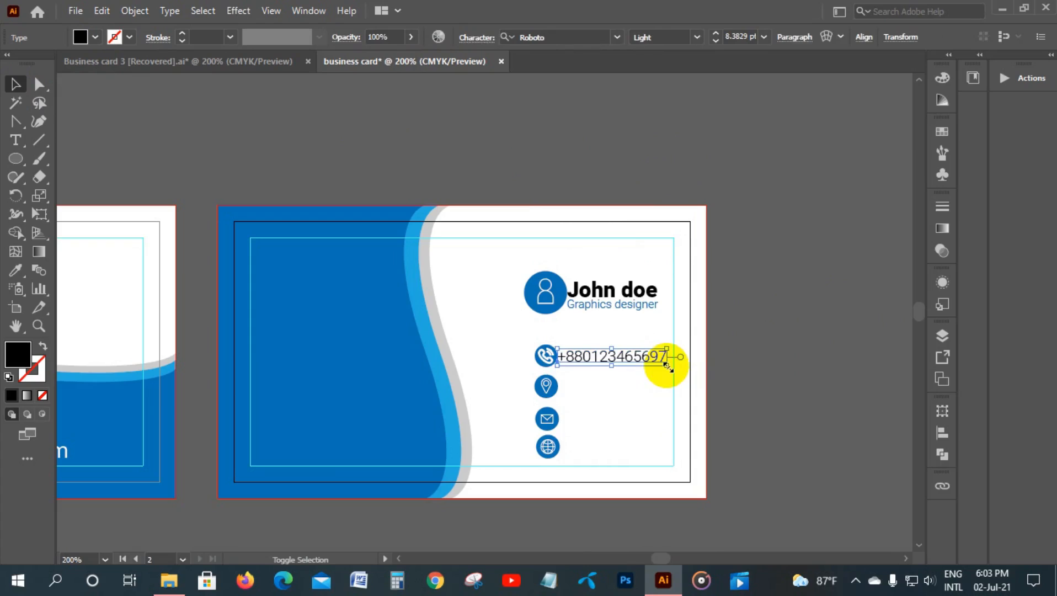
pyautogui.click(772, 329)
pyautogui.hotkey('ctrl', 'z')
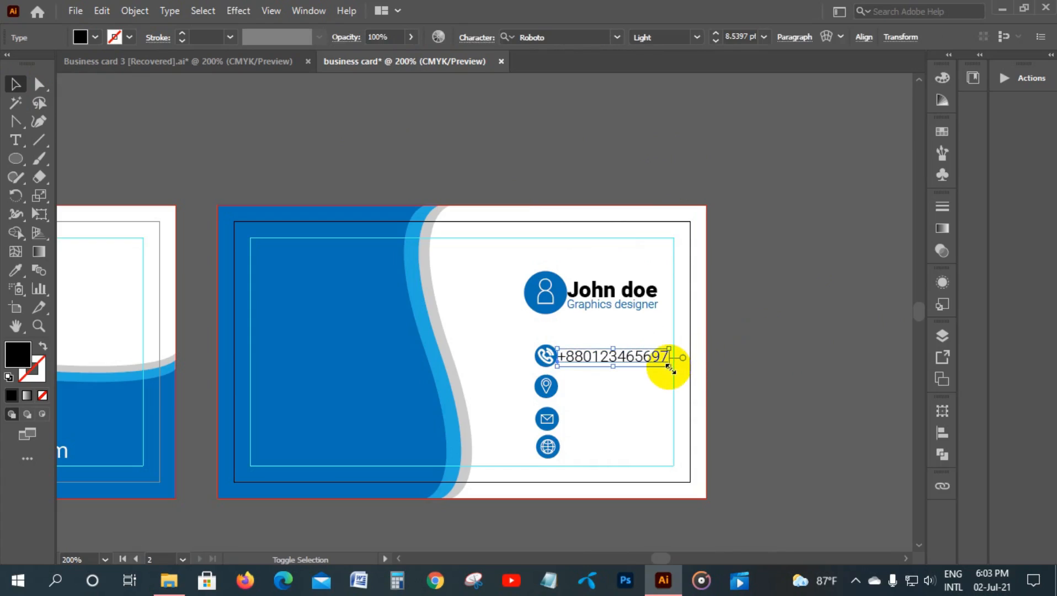
# - Shrink the phone number text to about 8.3 pt and leave a small gap between it and the phone icon
pyautogui.moveTo(670, 368); pyautogui.dragTo(667, 365)
pyautogui.click(746, 347)
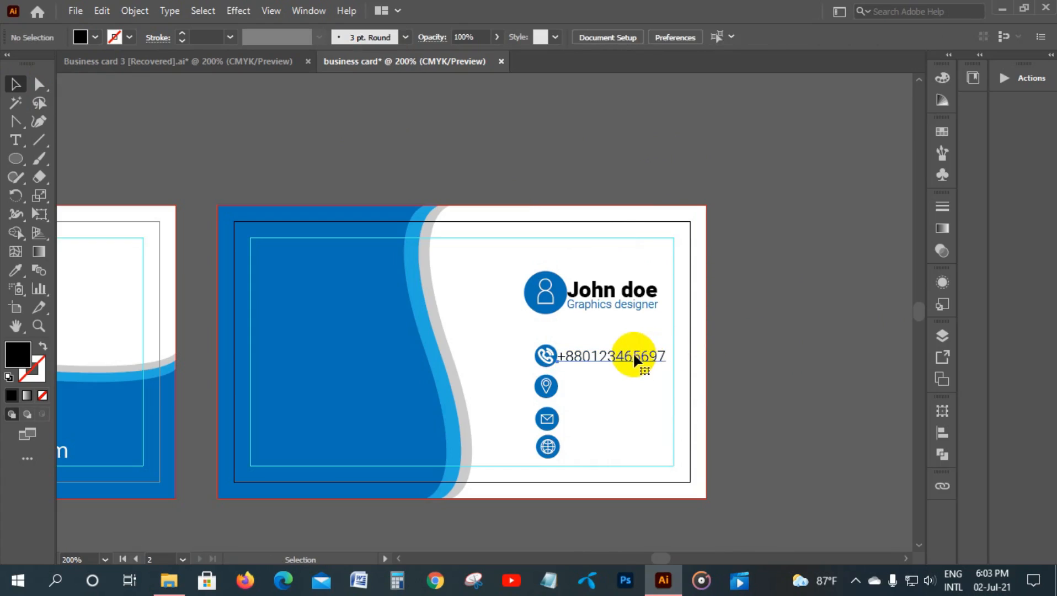
pyautogui.click(633, 352)
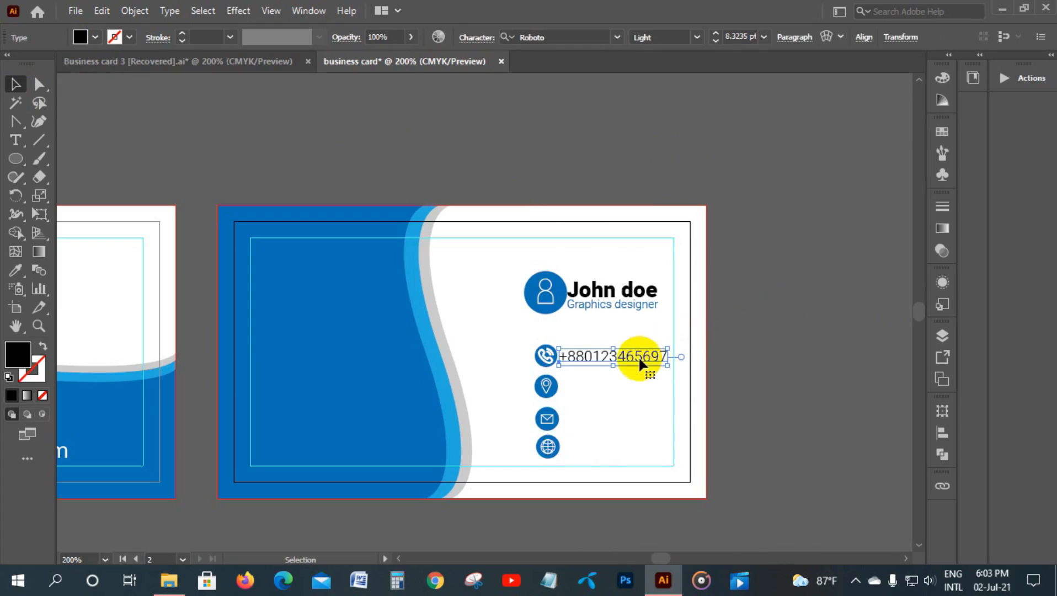
pyautogui.click(366, 135)
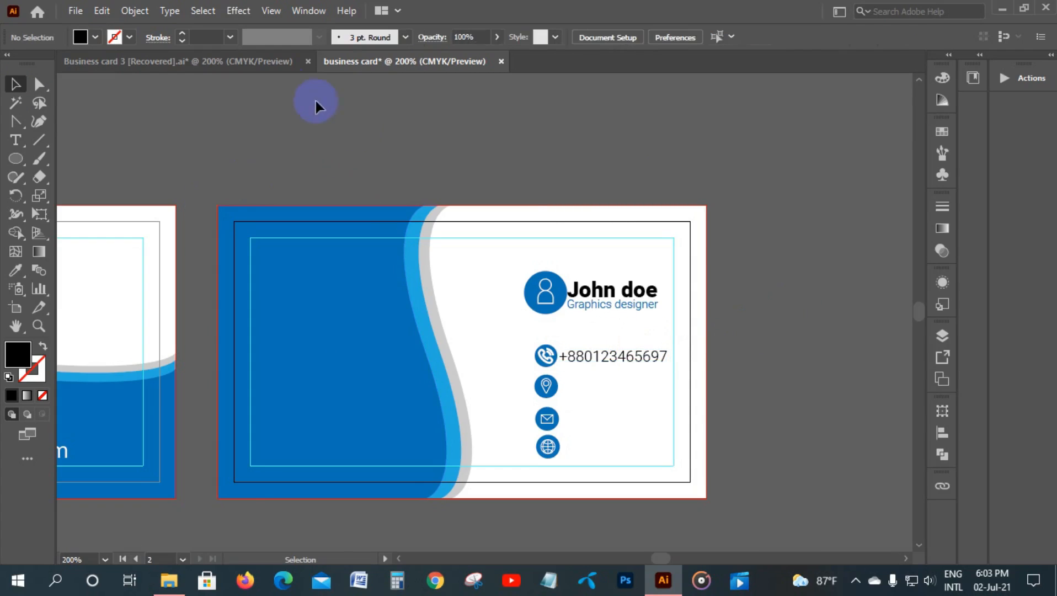
# - Color the phone number text with the blue of the person icon's circle, using the Eyedropper
pyautogui.click(583, 357)
pyautogui.click(16, 270)
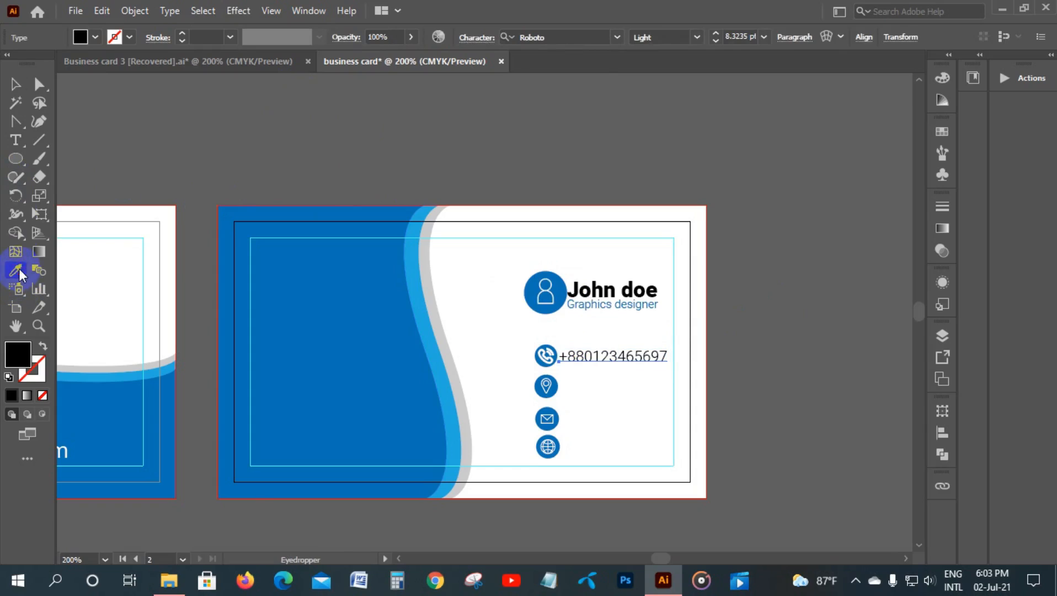
pyautogui.click(563, 284)
pyautogui.click(563, 285)
pyautogui.click(16, 84)
pyautogui.click(334, 152)
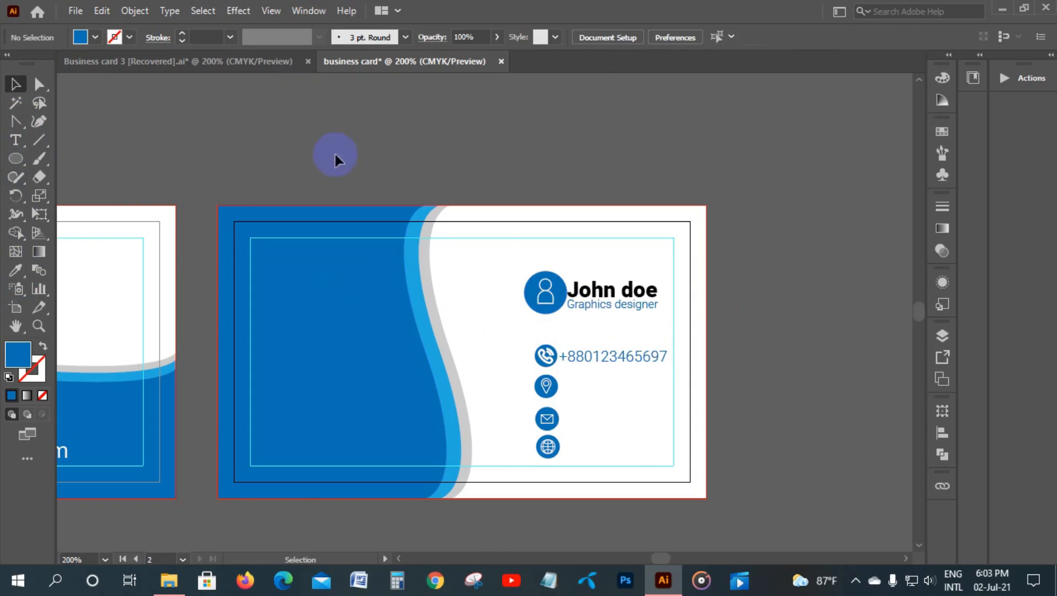
# - Add the city and country as the address line, scaled down and placed beside the location icon
pyautogui.click(15, 139)
pyautogui.click(574, 381)
pyautogui.write('Dhaka, Ban')
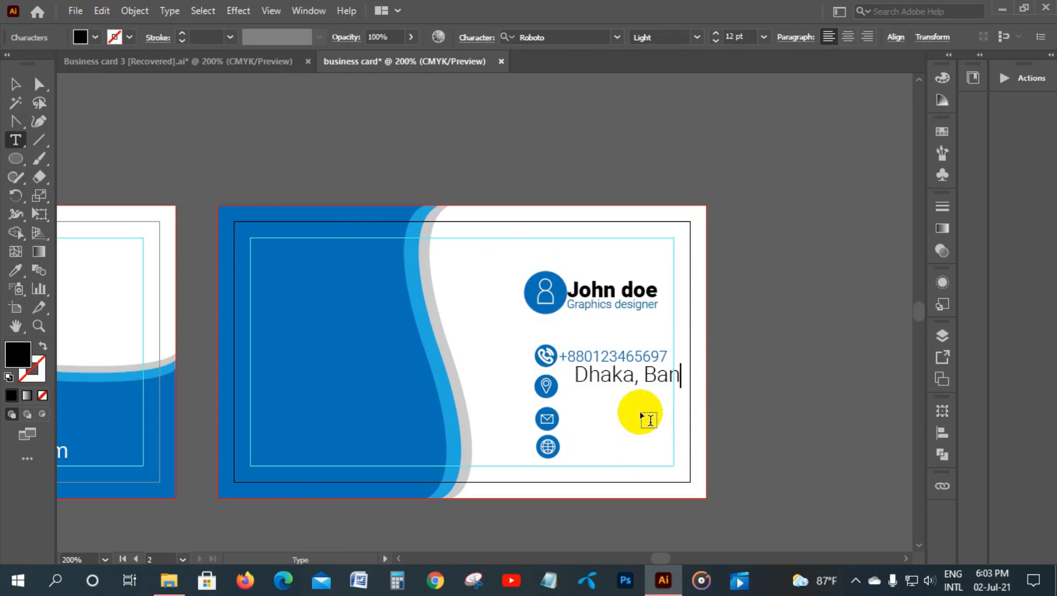
pyautogui.write('gladesh')
pyautogui.click(15, 84)
pyautogui.moveTo(756, 389); pyautogui.dragTo(711, 382)
pyautogui.moveTo(698, 379); pyautogui.dragTo(674, 394)
# - Nudge the four contact icons, and the phone and address text, left toward the wave
pyautogui.moveTo(539, 335); pyautogui.dragTo(551, 451)
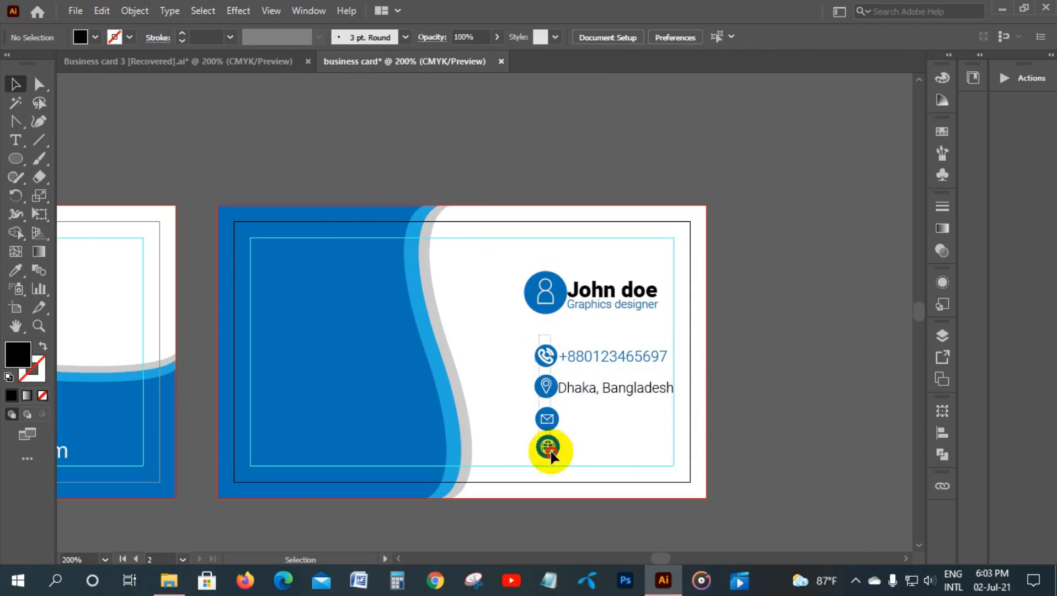
pyautogui.press('Left')
pyautogui.press('Left')
pyautogui.press('Left')
pyautogui.press('Left')
pyautogui.press('Left')
pyautogui.moveTo(605, 344); pyautogui.dragTo(614, 404)
pyautogui.press('Left')
pyautogui.press('Left')
pyautogui.press('Left')
pyautogui.press('Left')
# - Color the address line with the blue of the person icon's circle, using the Eyedropper
pyautogui.click(652, 388)
pyautogui.press('i')
pyautogui.click(538, 276)
pyautogui.press('v')
pyautogui.hotkey('ctrl', 'shift', 'a')
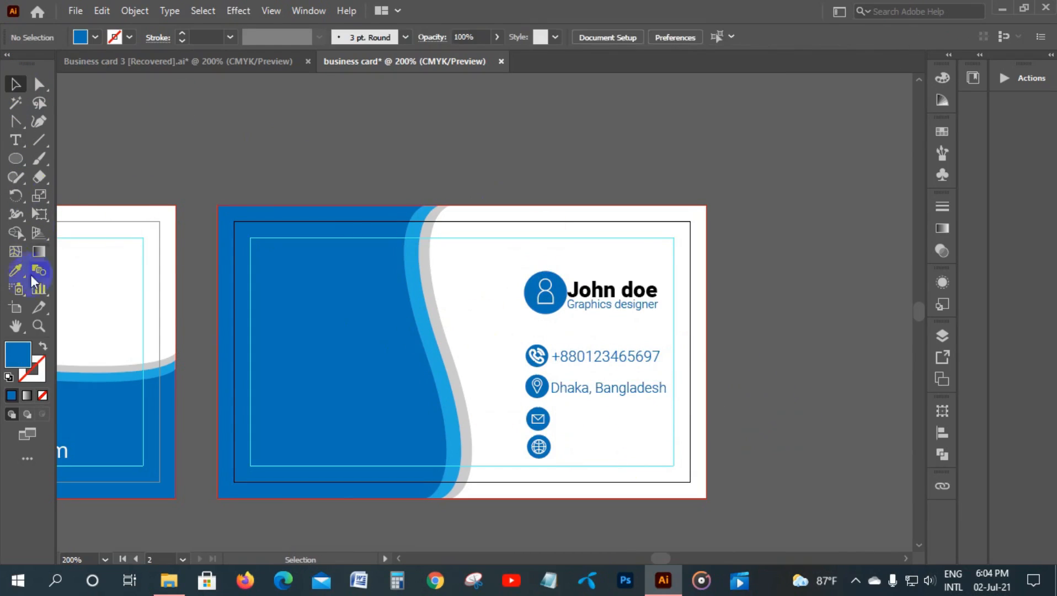
# - Check Business card 3, then add the contact's e-mail as text near the envelope icon
pyautogui.click(15, 140)
pyautogui.click(565, 417)
pyautogui.click(209, 61)
pyautogui.click(404, 62)
pyautogui.press('o')
pyautogui.click(16, 84)
pyautogui.tripleClick(646, 403)
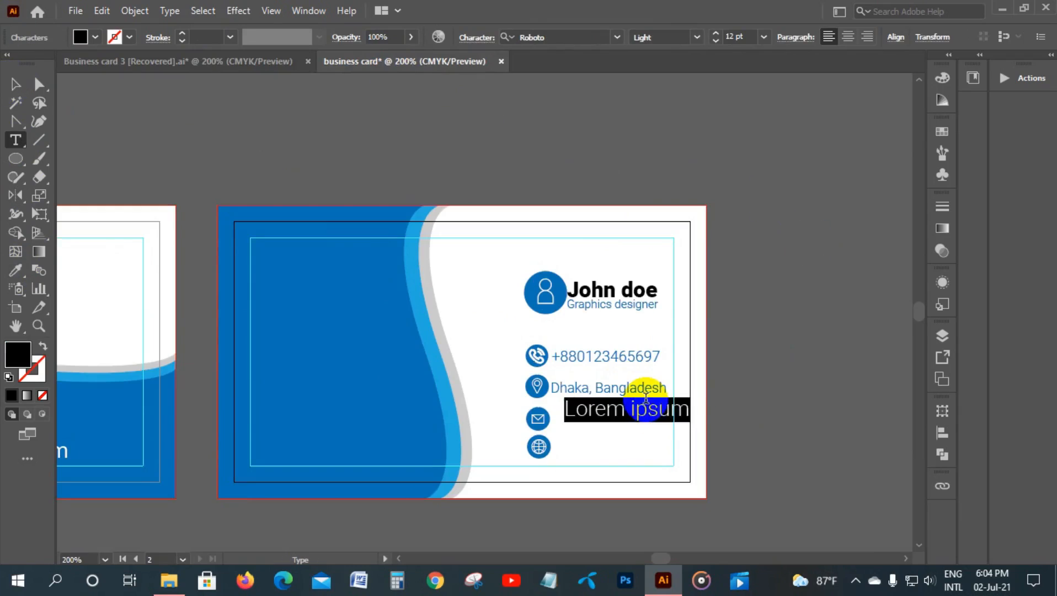
pyautogui.write('youremaiil.com')
pyautogui.press('Escape')
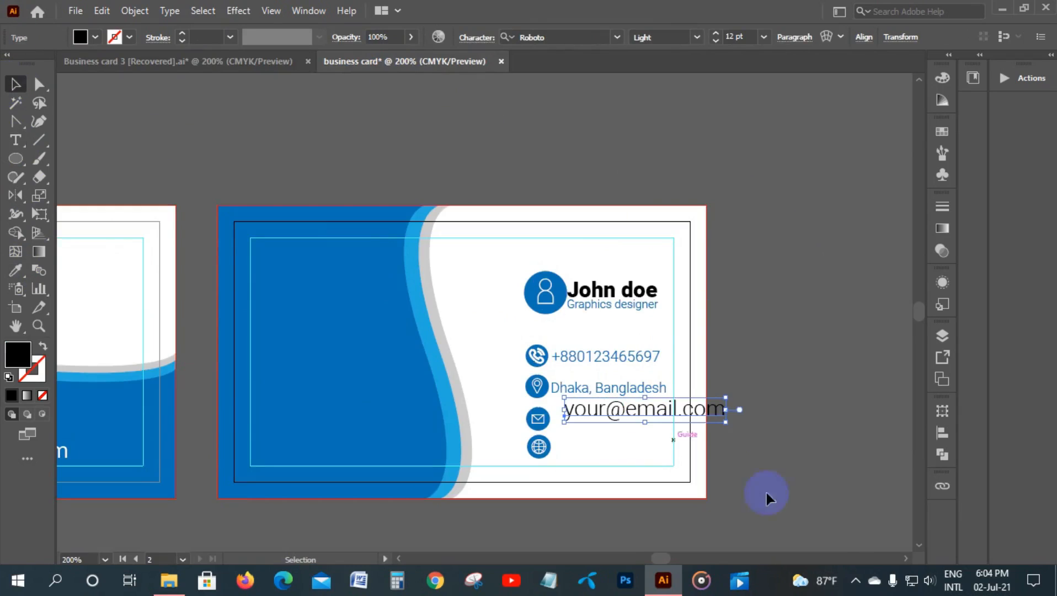
# - Scale the e-mail text down to fit beside the envelope icon and color it blue with the Eyedropper
pyautogui.moveTo(727, 424); pyautogui.dragTo(679, 416)
pyautogui.moveTo(652, 412); pyautogui.dragTo(637, 418)
pyautogui.click(482, 427)
pyautogui.click(624, 417)
pyautogui.press('i')
pyautogui.click(397, 309)
pyautogui.press('t')
pyautogui.click(457, 141)
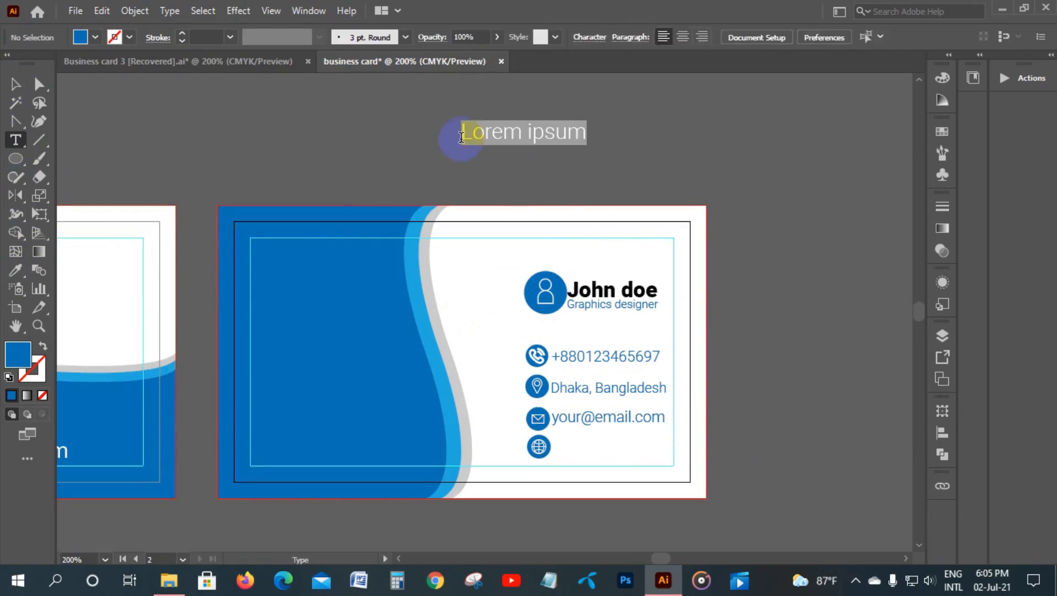
pyautogui.hotkey('ctrl', 'z')
pyautogui.click(15, 84)
pyautogui.moveTo(404, 247); pyautogui.dragTo(666, 117)
pyautogui.moveTo(154, 333); pyautogui.dragTo(696, 400)
pyautogui.moveTo(522, 430); pyautogui.dragTo(477, 425)
pyautogui.moveTo(429, 415); pyautogui.dragTo(583, 346)
# - Color the second artboard's website text blue with the Eyedropper and change its font style
pyautogui.click(15, 269)
pyautogui.click(177, 237)
pyautogui.click(15, 83)
pyautogui.click(696, 37)
pyautogui.click(655, 88)
pyautogui.click(624, 359)
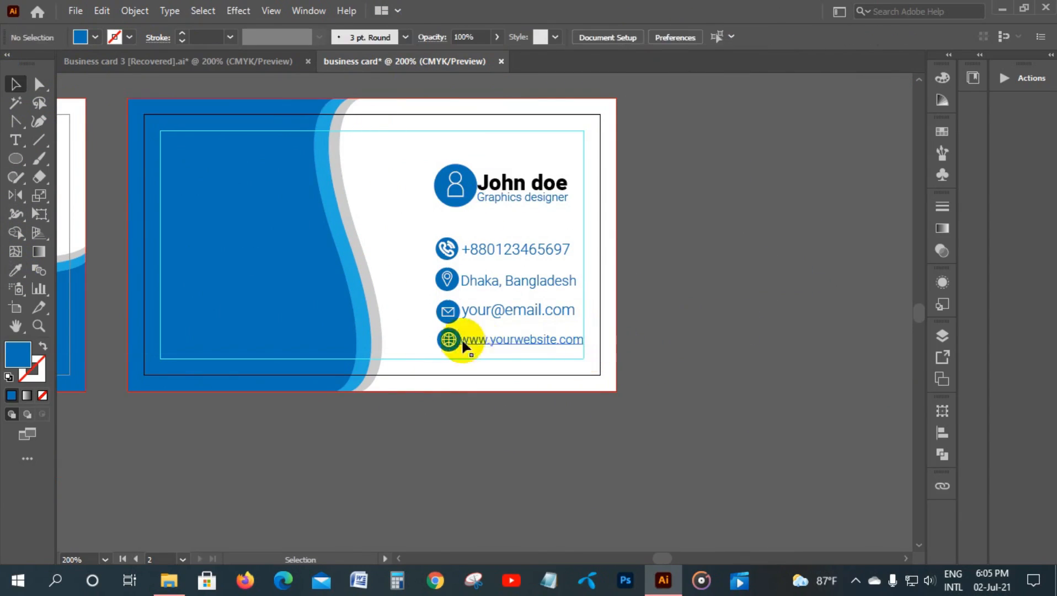
# - Check the QR code on Business card 3, then place the image "Punch on copyricht.png" from File Explorer into the business card document
pyautogui.click(182, 61)
pyautogui.click(428, 334)
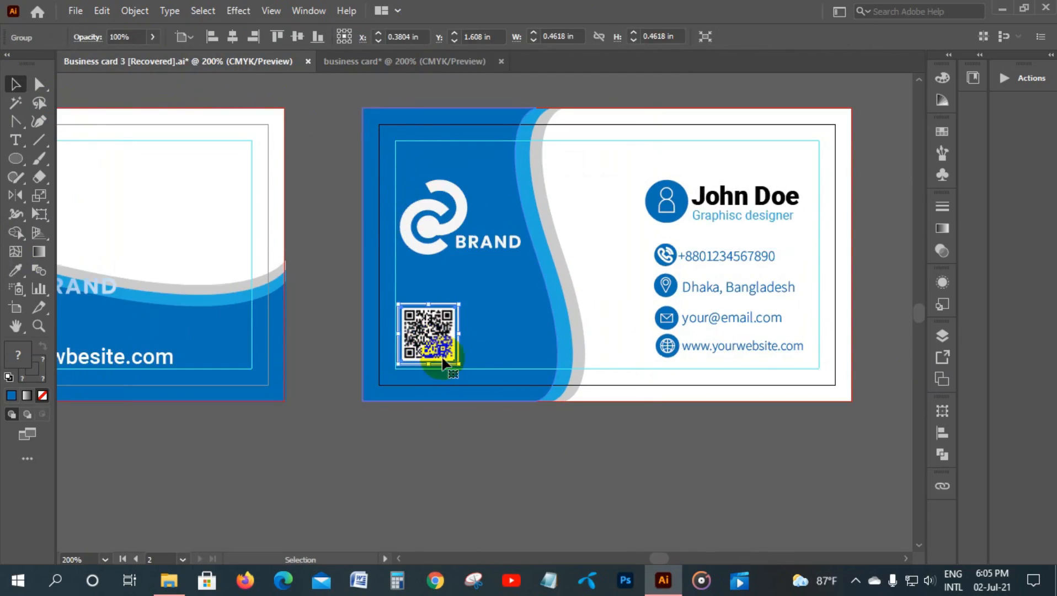
pyautogui.click(421, 68)
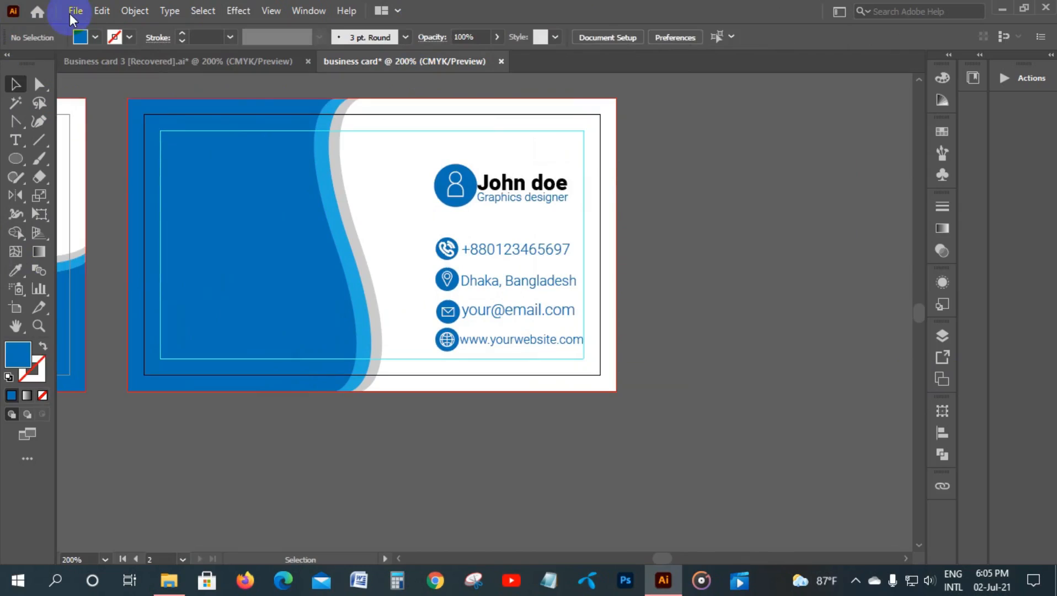
pyautogui.click(168, 584)
pyautogui.click(70, 273)
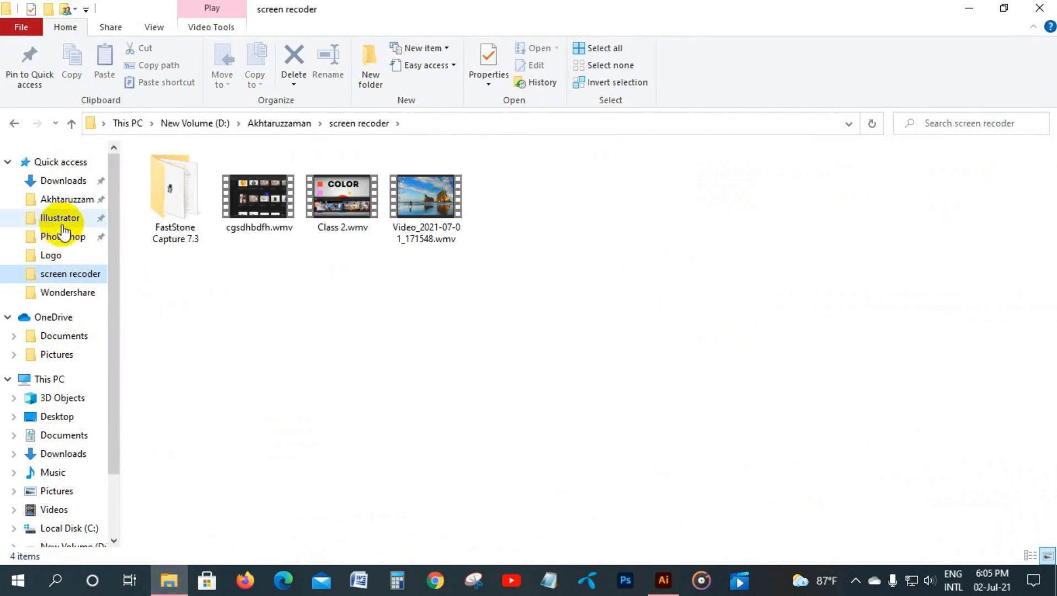
pyautogui.click(61, 198)
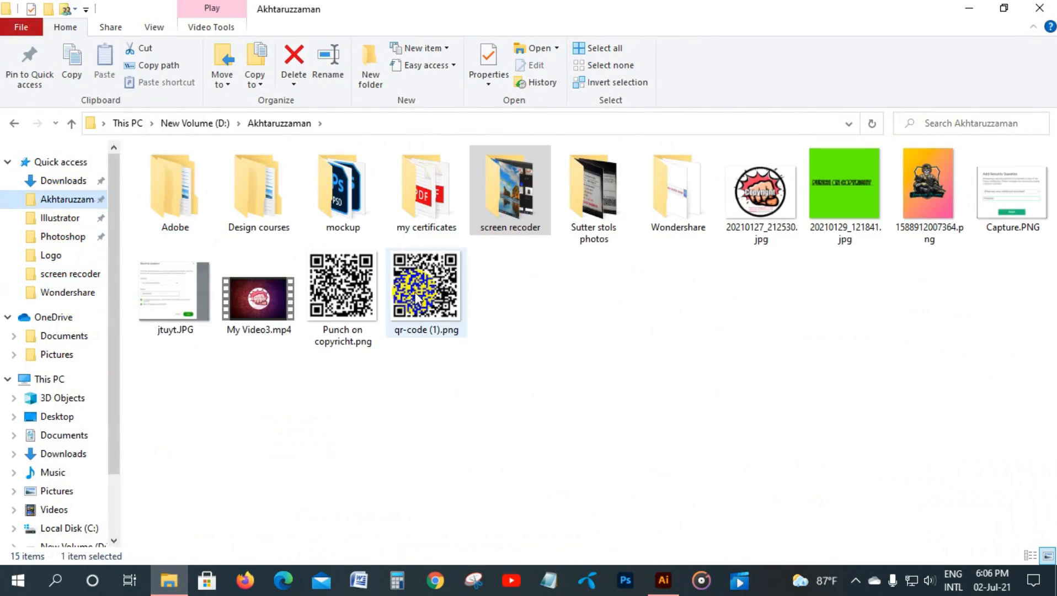
pyautogui.click(353, 293)
pyautogui.moveTo(353, 293); pyautogui.dragTo(640, 427)
# - Scale the oversized QR code image down to a small square on the canvas beside the artboards
pyautogui.scroll(-10, 761, 303)
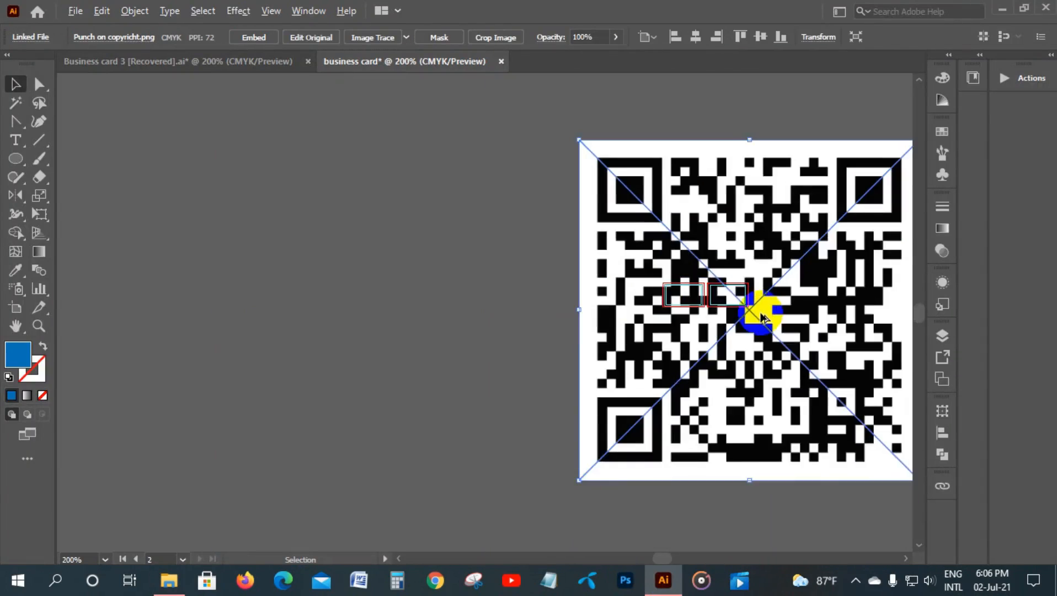
pyautogui.moveTo(613, 312); pyautogui.dragTo(489, 330)
pyautogui.click(517, 334)
pyautogui.scroll(7, 495, 369)
pyautogui.moveTo(499, 241); pyautogui.dragTo(471, 506)
pyautogui.scroll(-2, 524, 314)
pyautogui.moveTo(536, 268); pyautogui.dragTo(508, 461)
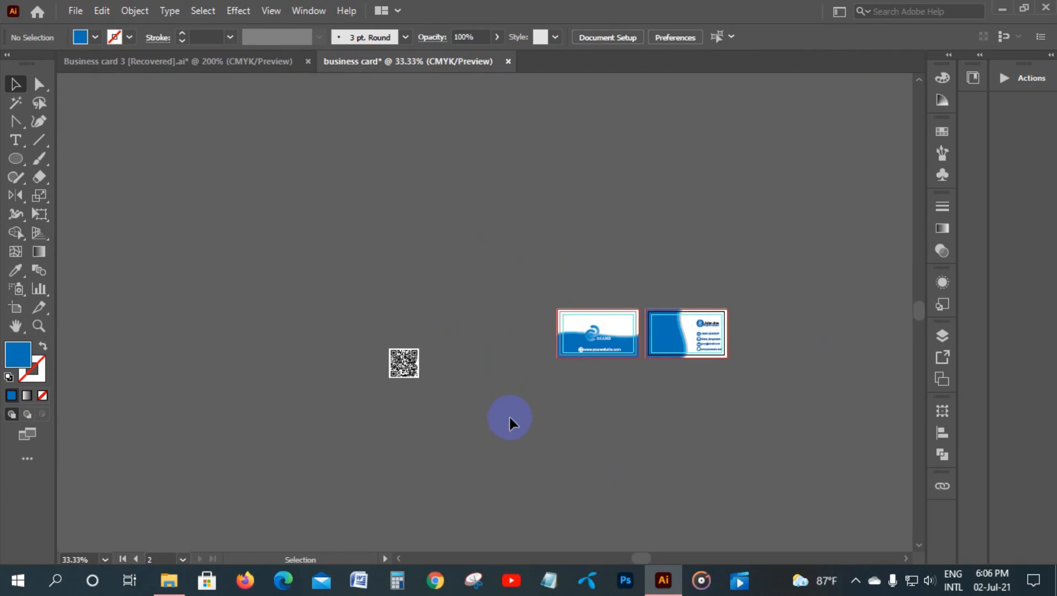
# - Move the QR code onto the lower part of the second artboard's blue area
pyautogui.scroll(1, 510, 418)
pyautogui.click(359, 337)
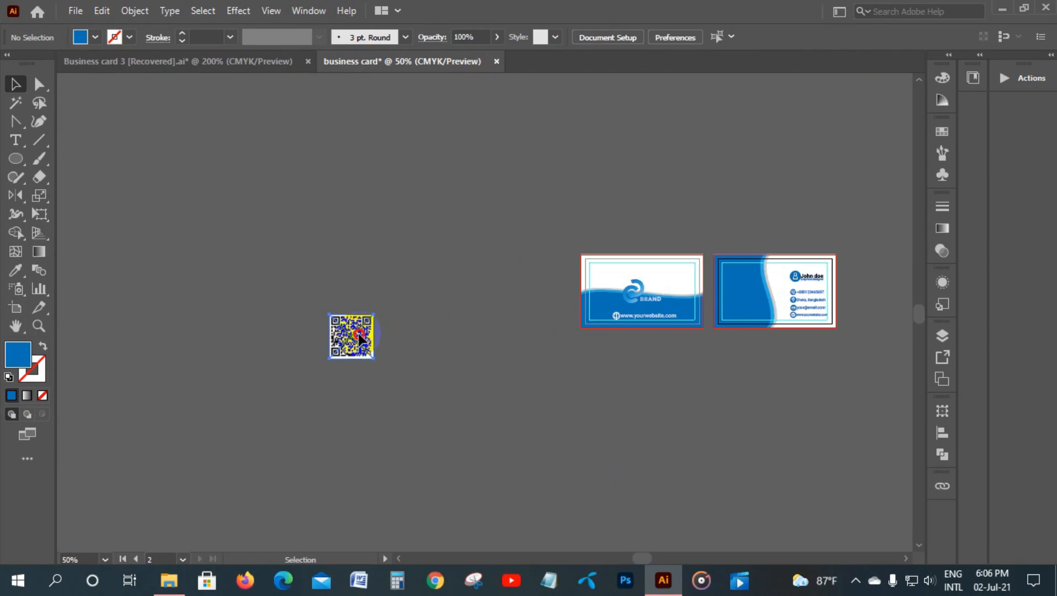
pyautogui.moveTo(358, 337); pyautogui.dragTo(706, 372)
pyautogui.click(779, 384)
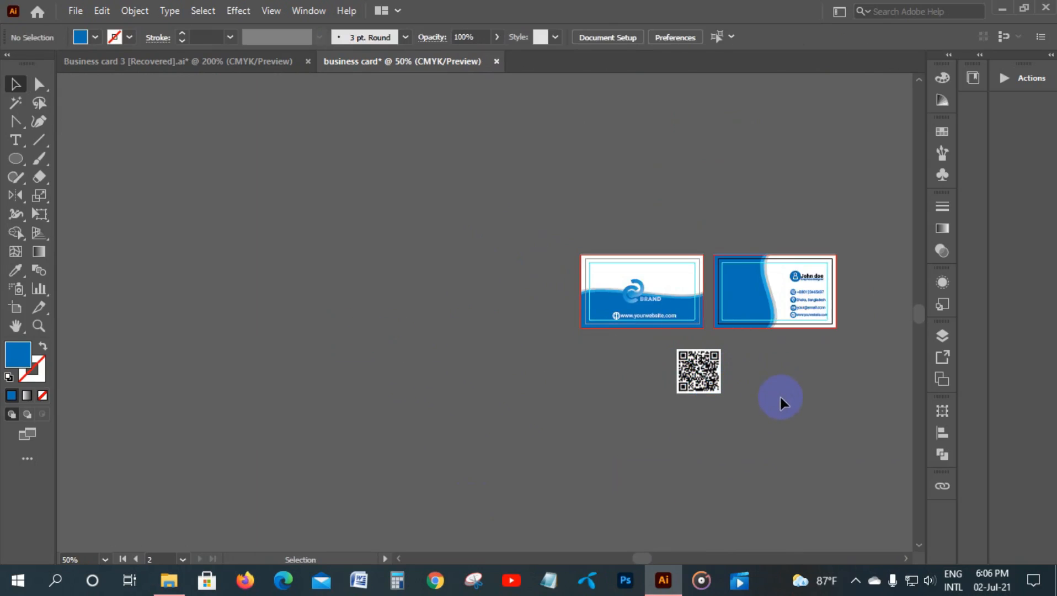
pyautogui.scroll(3, 780, 397)
pyautogui.moveTo(666, 304); pyautogui.dragTo(594, 485)
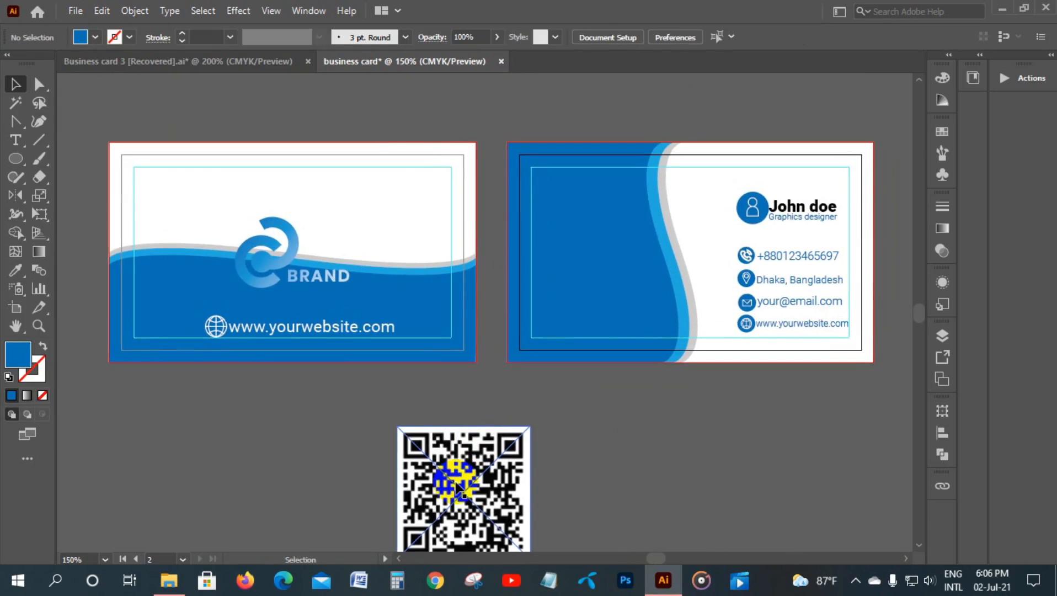
pyautogui.moveTo(458, 488); pyautogui.dragTo(575, 289)
# - Shrink the QR code further and position it inside the safe-area guide's lower-left corner on the second artboard
pyautogui.scroll(3, 689, 464)
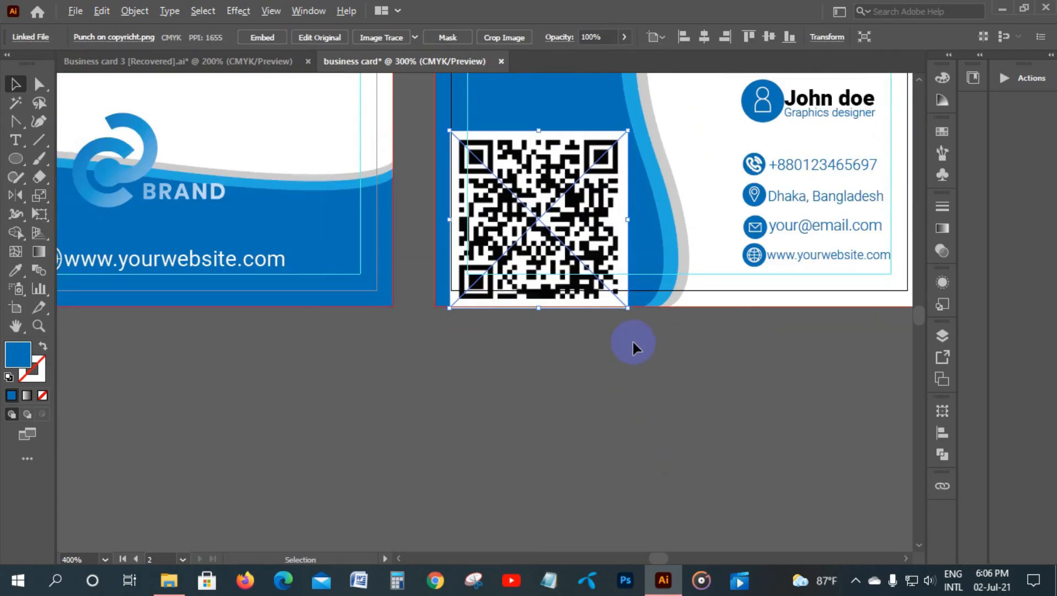
pyautogui.moveTo(632, 343); pyautogui.dragTo(604, 504)
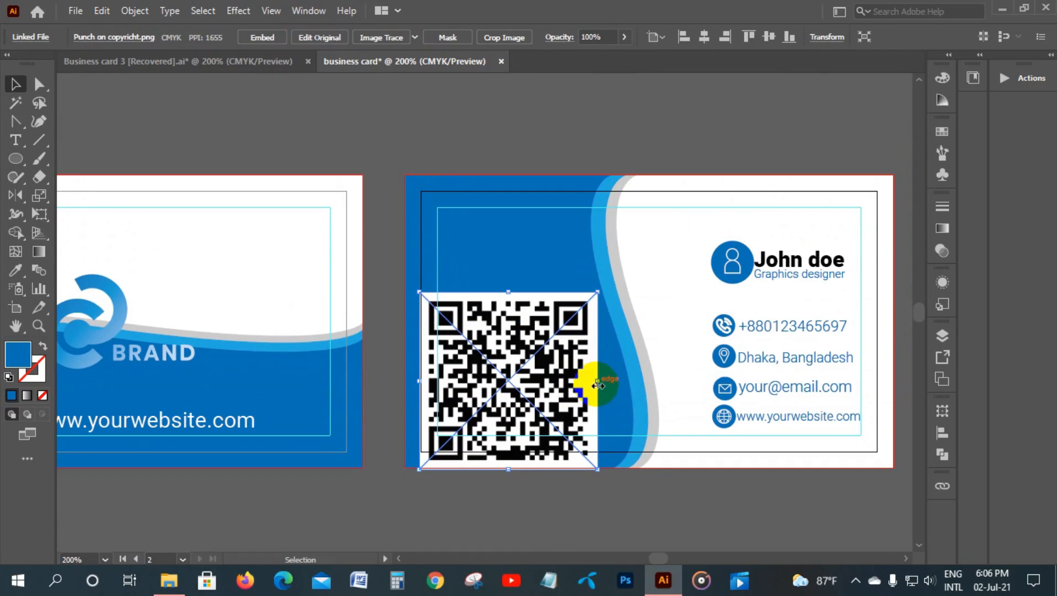
pyautogui.moveTo(599, 381); pyautogui.dragTo(494, 413)
pyautogui.click(508, 502)
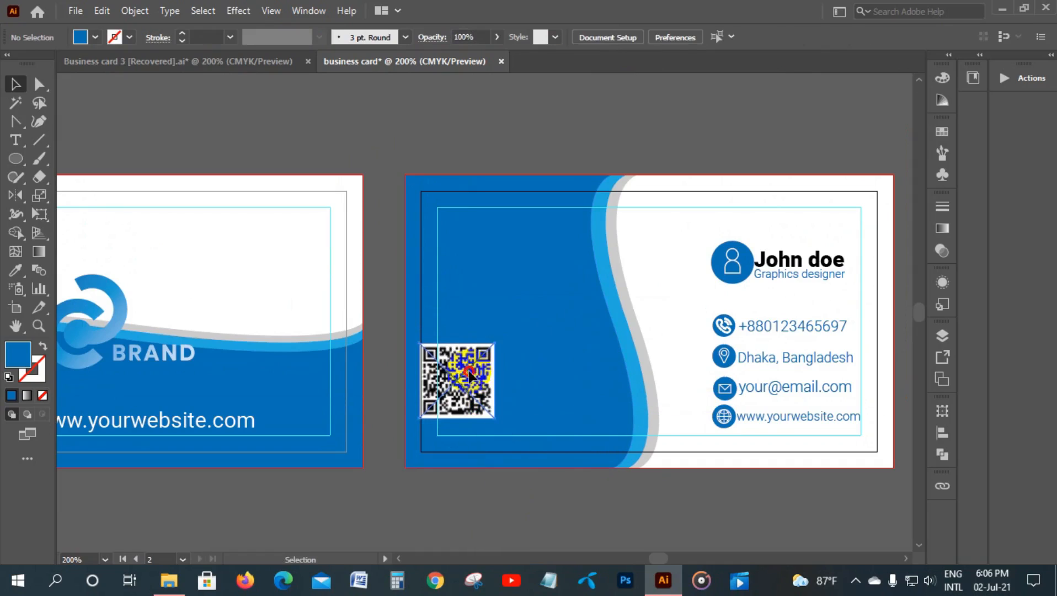
pyautogui.moveTo(470, 376); pyautogui.dragTo(491, 386)
pyautogui.click(515, 475)
pyautogui.click(201, 142)
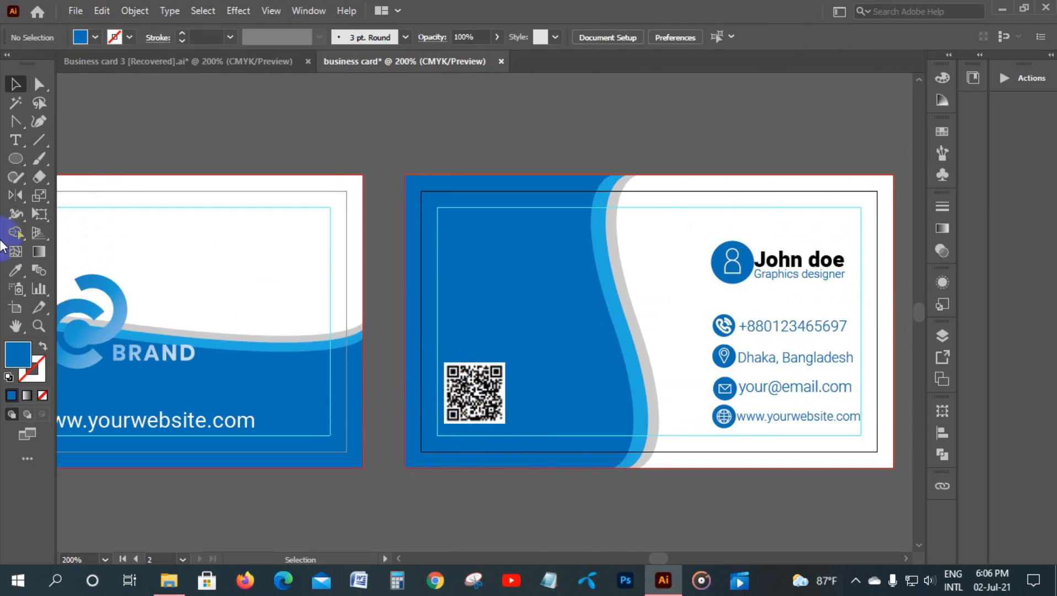
# - Draw an unfilled square with a 1 pt white outline as a frame around the QR code below the second artboard
pyautogui.moveTo(21, 172); pyautogui.dragTo(78, 161)
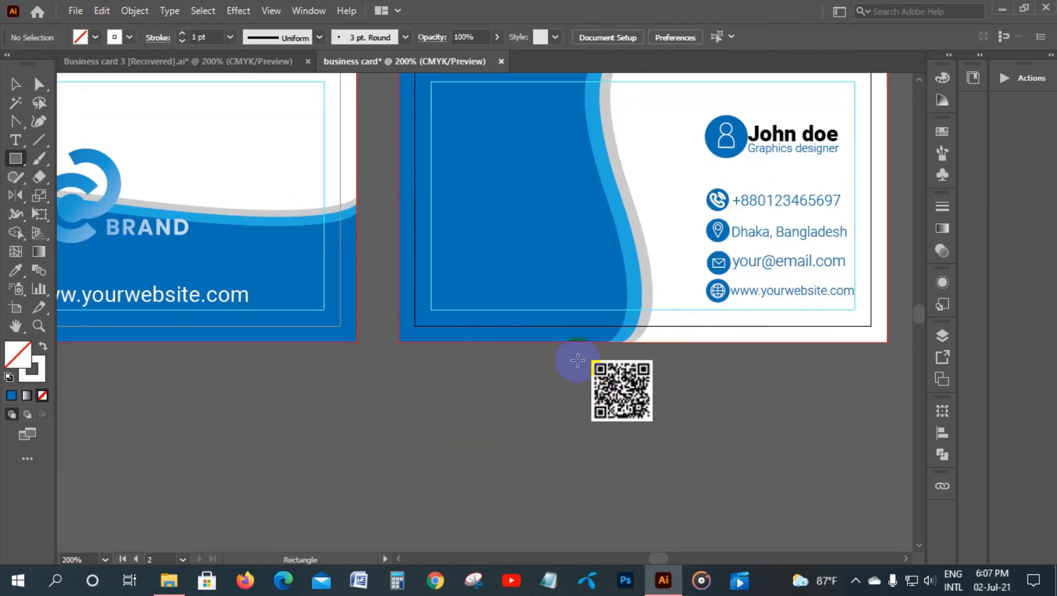
pyautogui.moveTo(586, 355); pyautogui.dragTo(654, 427)
pyautogui.click(16, 84)
pyautogui.click(417, 494)
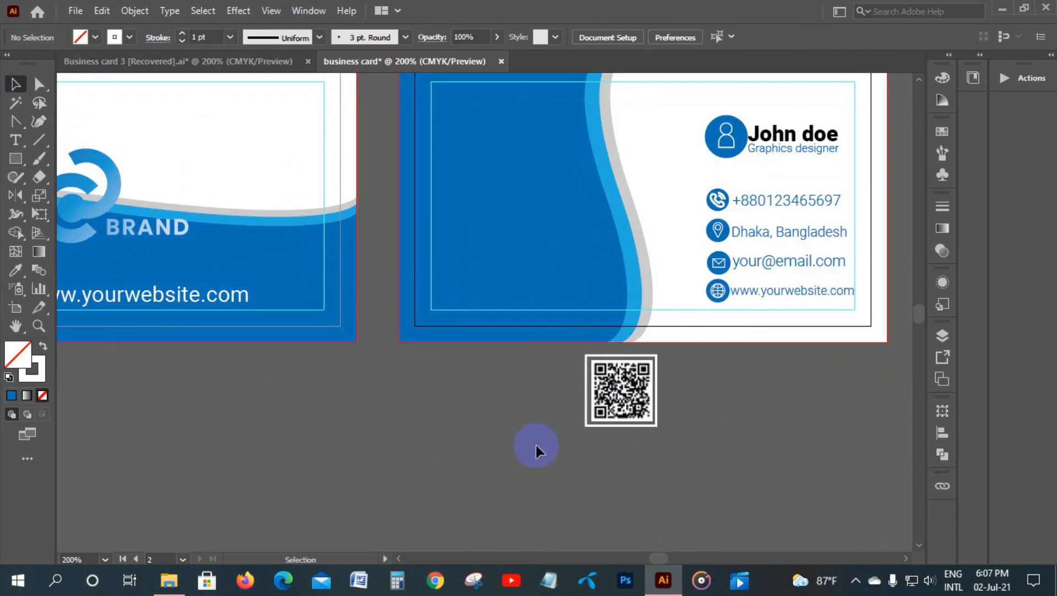
# - Align the horizontal centers of the QR code and its white frame
pyautogui.moveTo(699, 375); pyautogui.dragTo(607, 408)
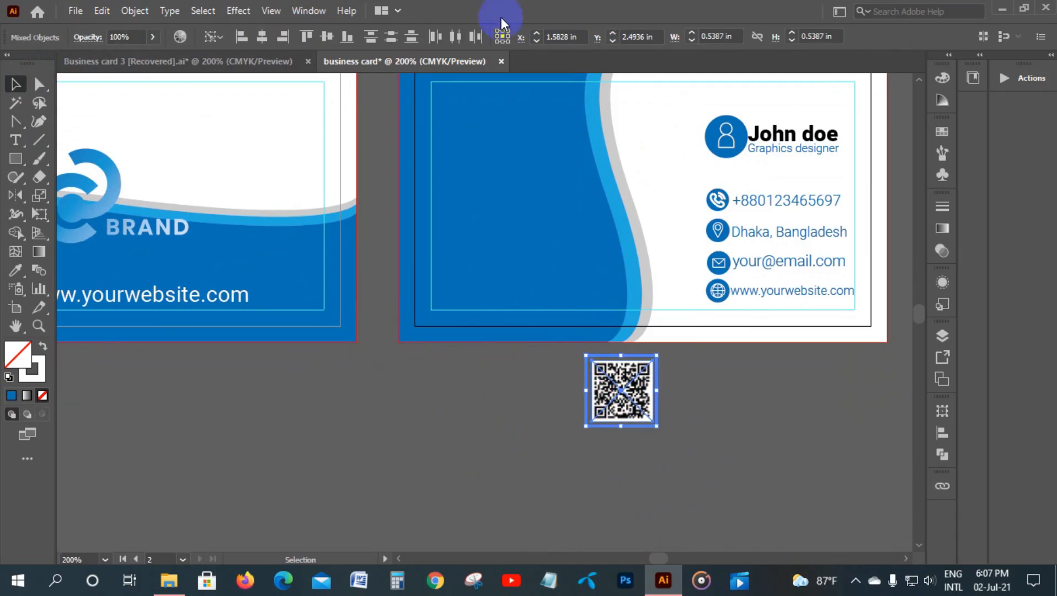
pyautogui.click(263, 37)
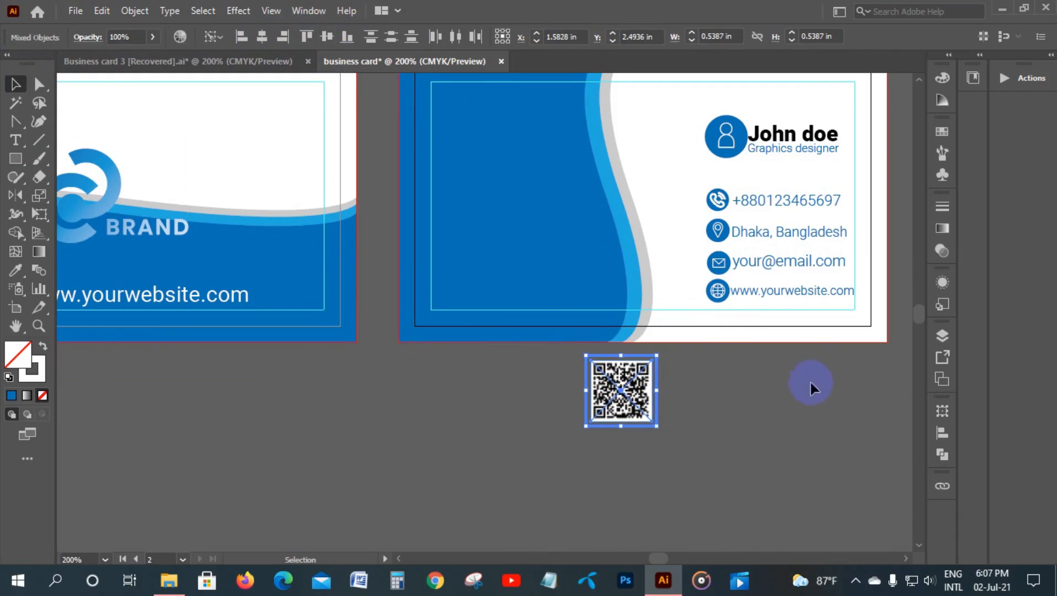
pyautogui.click(693, 385)
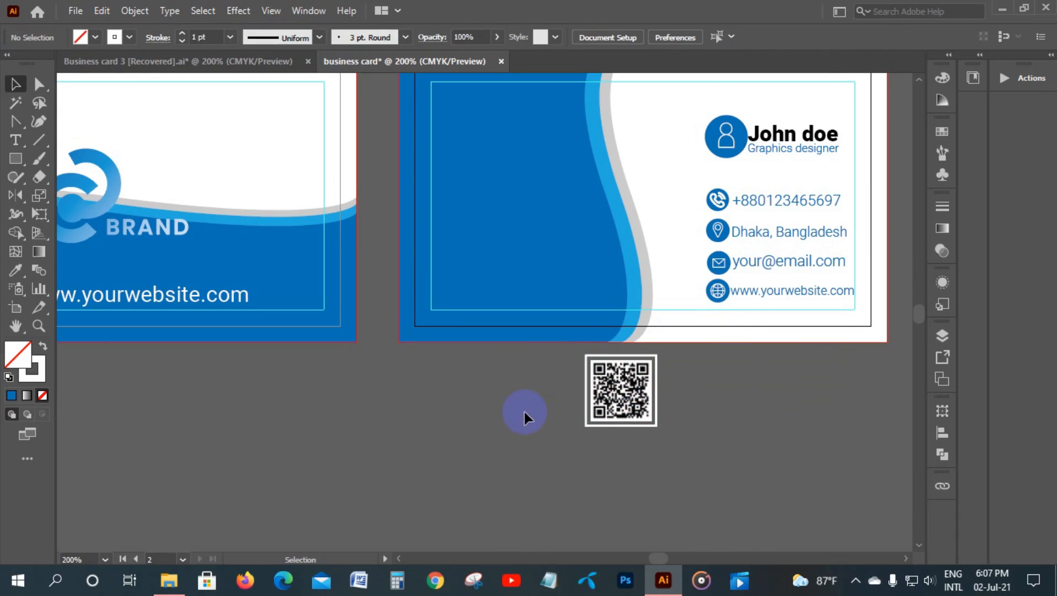
# - Move the QR code together with its frame into the lower-left corner of the second artboard's safe area
pyautogui.moveTo(678, 465); pyautogui.dragTo(587, 394)
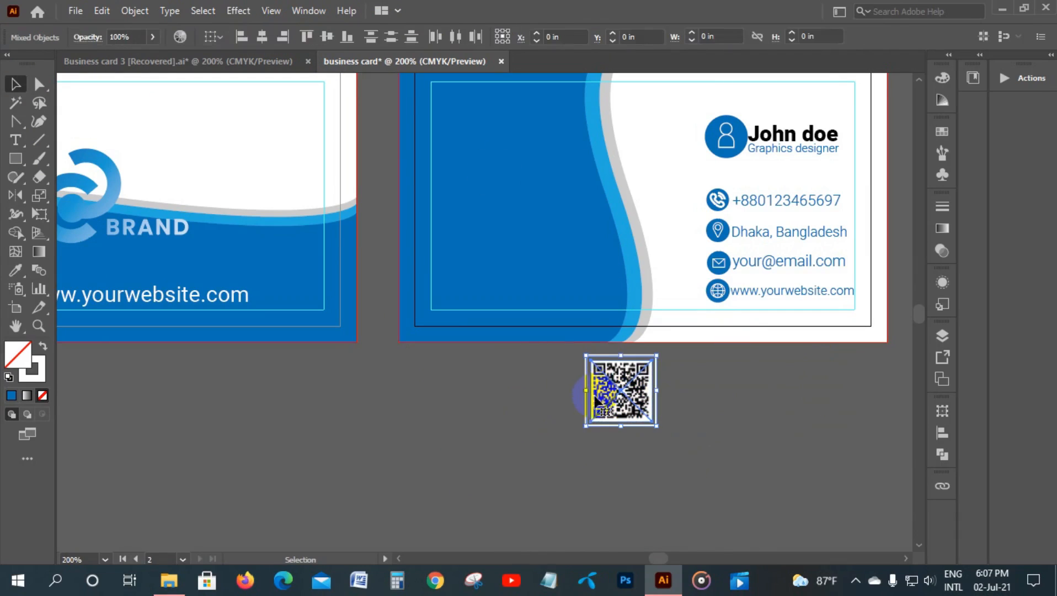
pyautogui.click(610, 460)
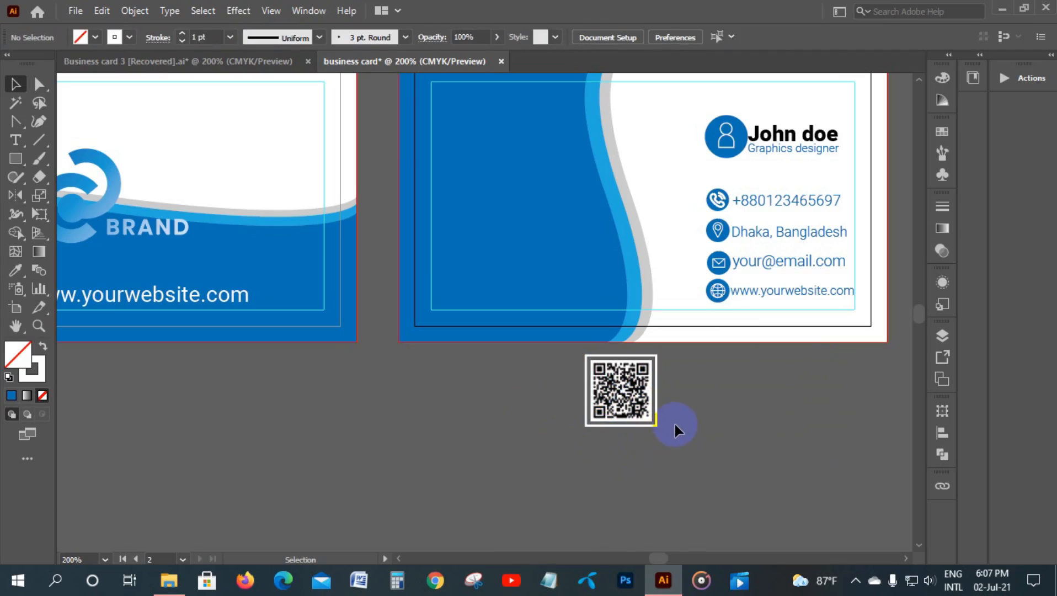
pyautogui.moveTo(677, 426); pyautogui.dragTo(590, 435)
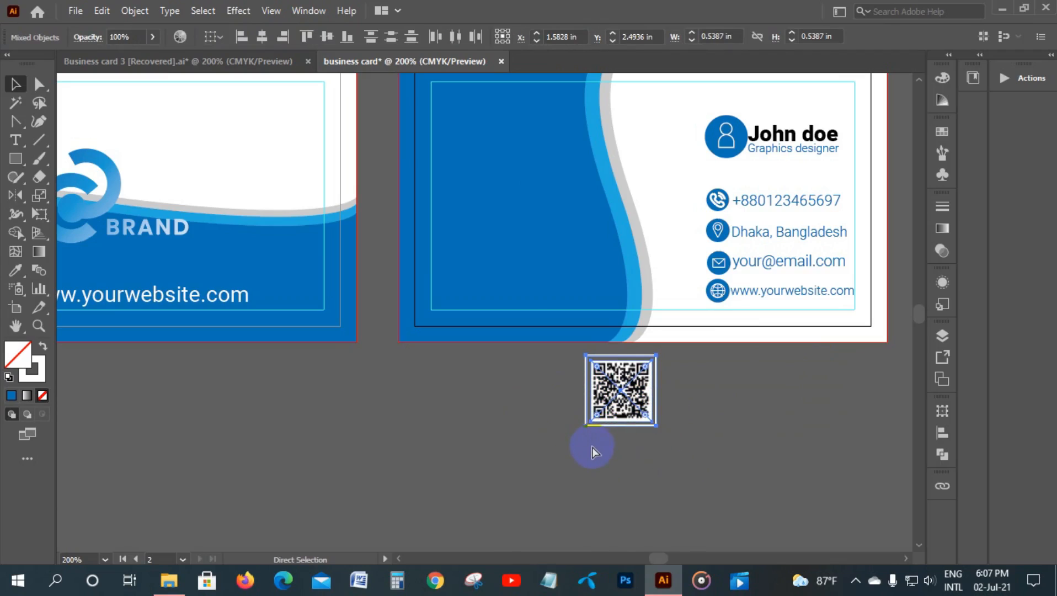
pyautogui.click(590, 444)
pyautogui.moveTo(635, 396); pyautogui.dragTo(489, 280)
pyautogui.moveTo(389, 379); pyautogui.dragTo(494, 444)
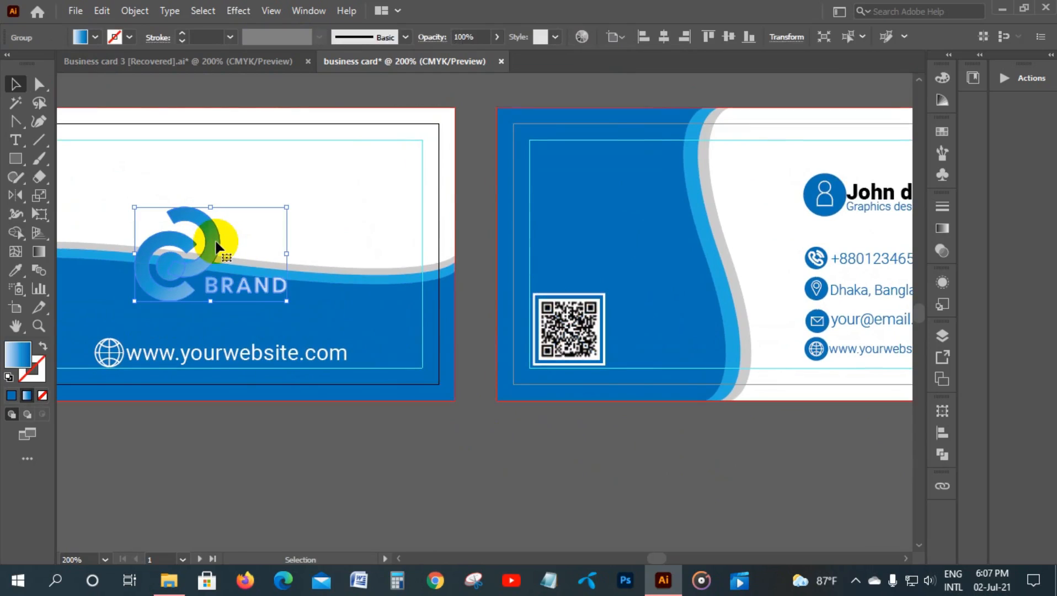
# - Copy the BRAND logo from the first artboard onto the second artboard's blue area above the QR code and fill it white
pyautogui.moveTo(216, 247); pyautogui.dragTo(618, 199)
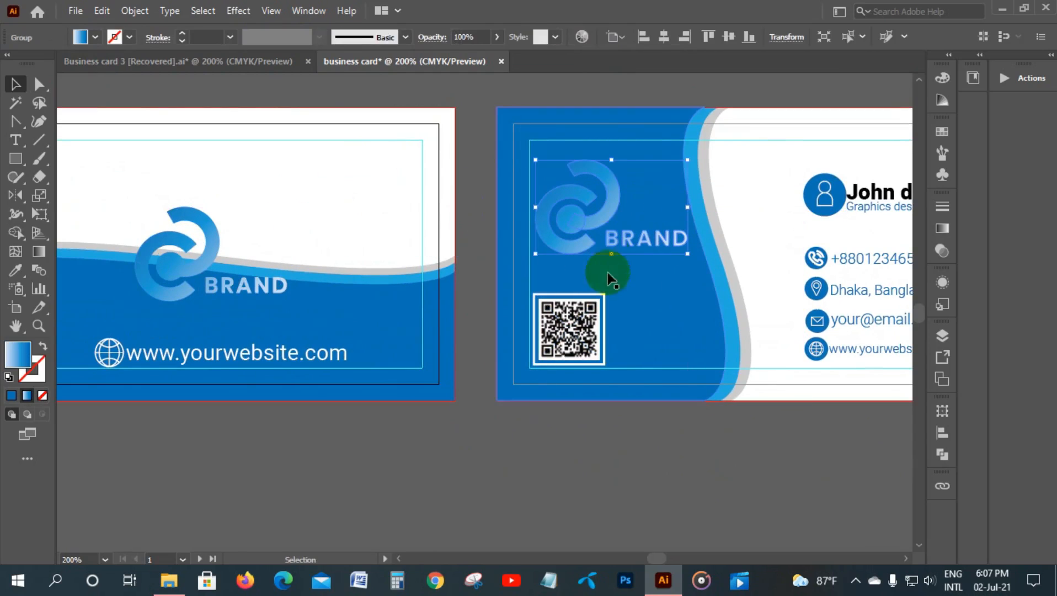
pyautogui.click(95, 37)
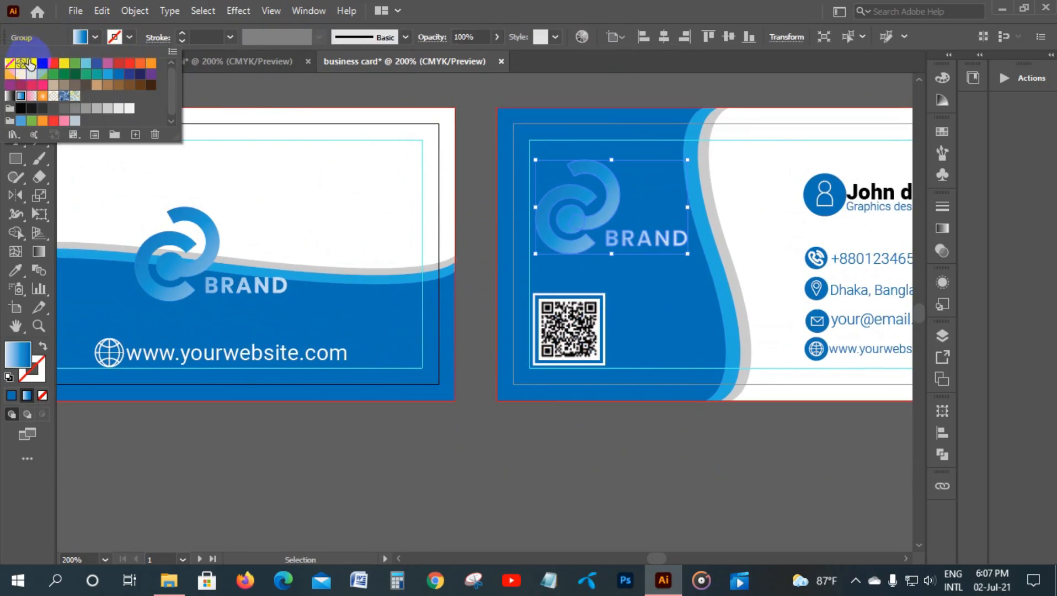
pyautogui.click(32, 64)
pyautogui.click(422, 89)
# - Scale the white logo down and position it in the upper-left corner of the second artboard's safe area
pyautogui.press('space')
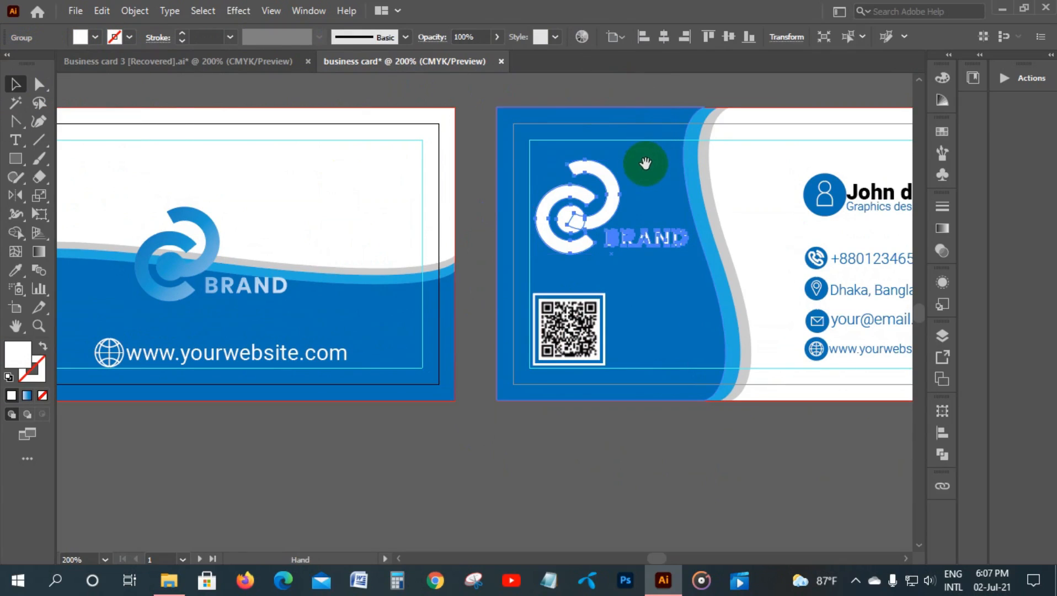
pyautogui.moveTo(644, 162); pyautogui.dragTo(488, 206)
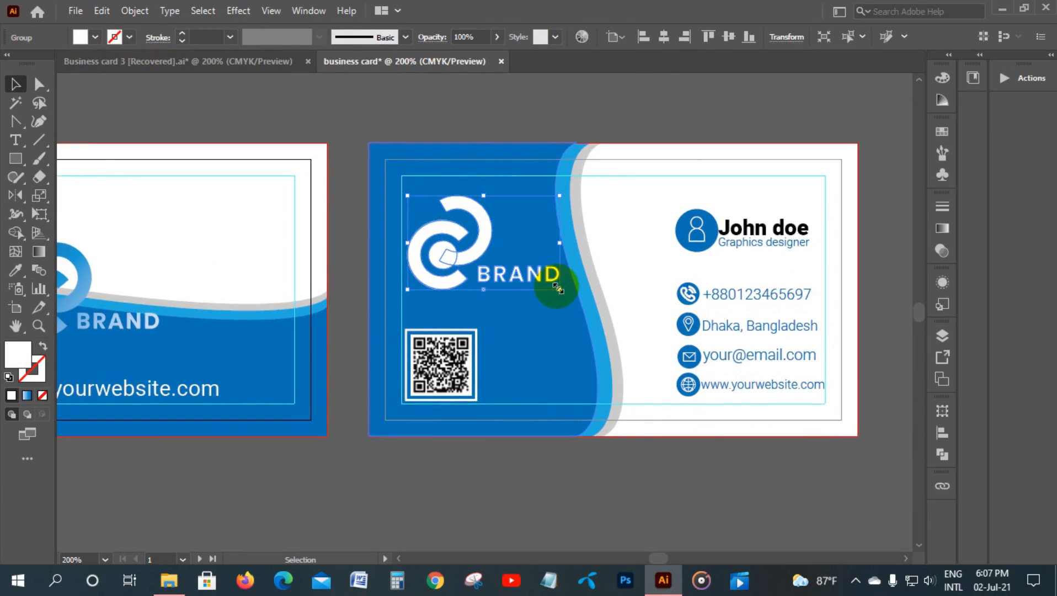
pyautogui.moveTo(559, 287); pyautogui.dragTo(516, 264)
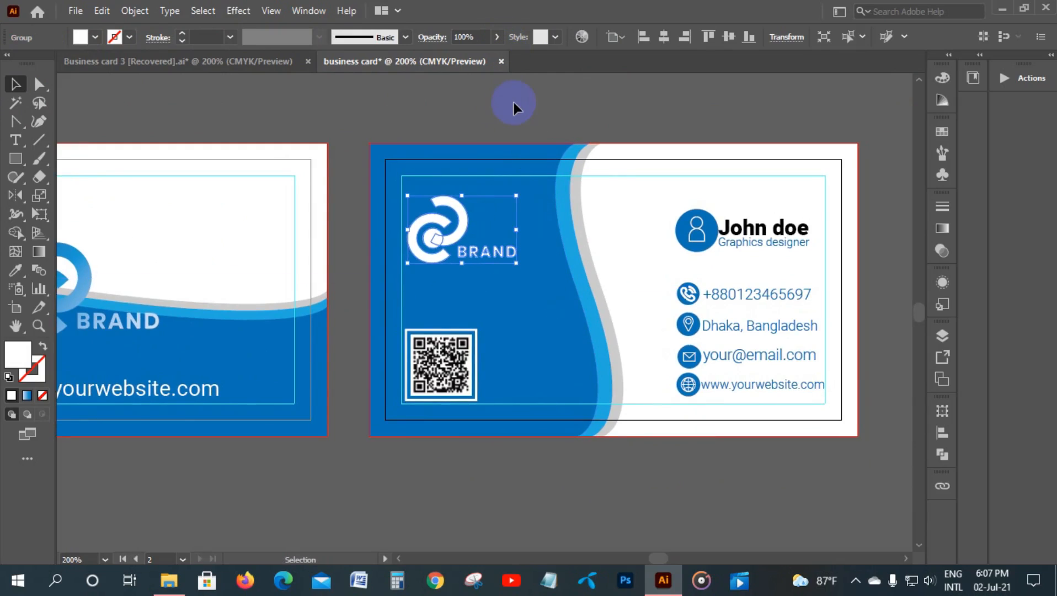
pyautogui.click(513, 100)
pyautogui.moveTo(457, 213); pyautogui.dragTo(456, 211)
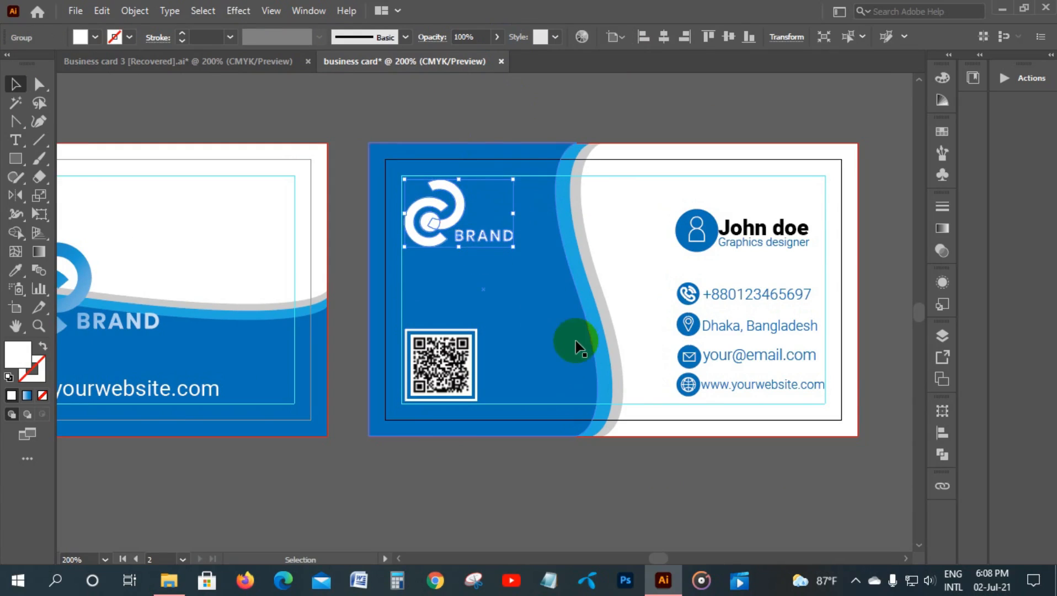
# - Compare the design with Business card 3 and slightly enlarge the white logo on the second artboard
pyautogui.scroll(-1, 586, 348)
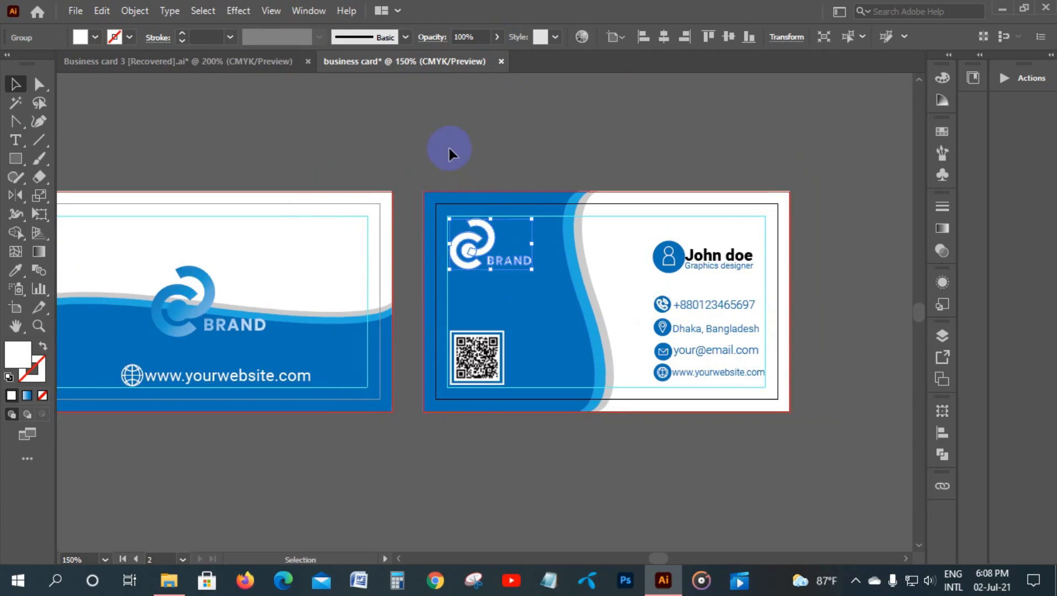
pyautogui.click(501, 155)
pyautogui.click(265, 59)
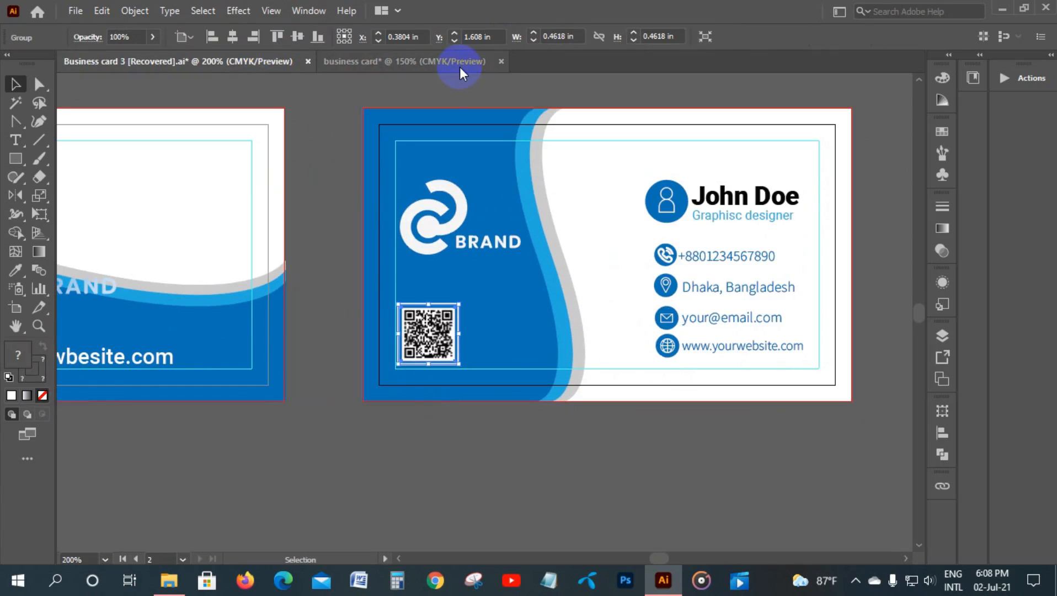
pyautogui.click(459, 66)
pyautogui.click(481, 248)
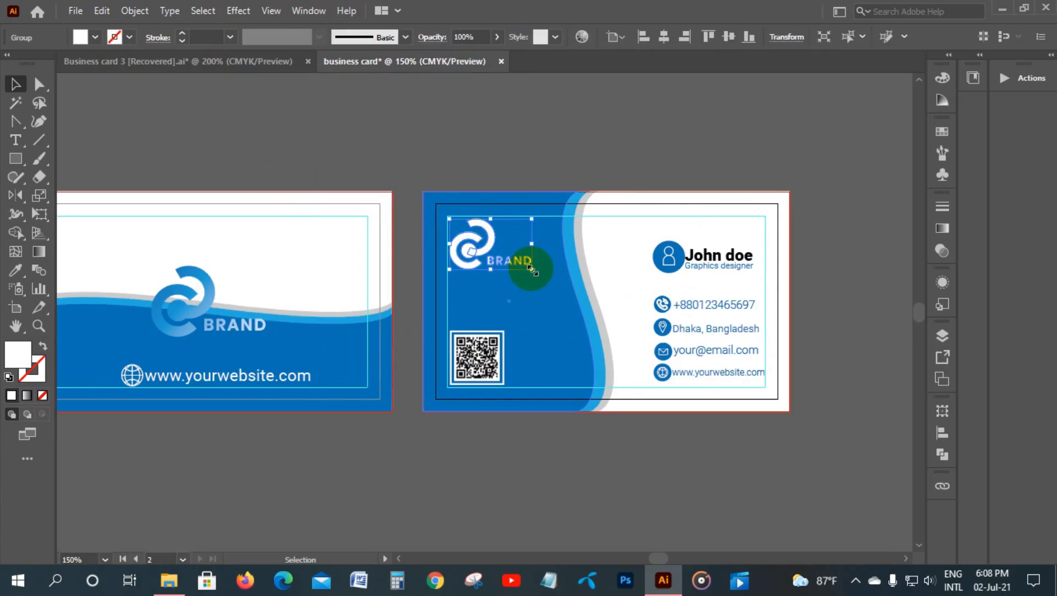
pyautogui.moveTo(531, 269); pyautogui.dragTo(499, 255)
pyautogui.click(470, 124)
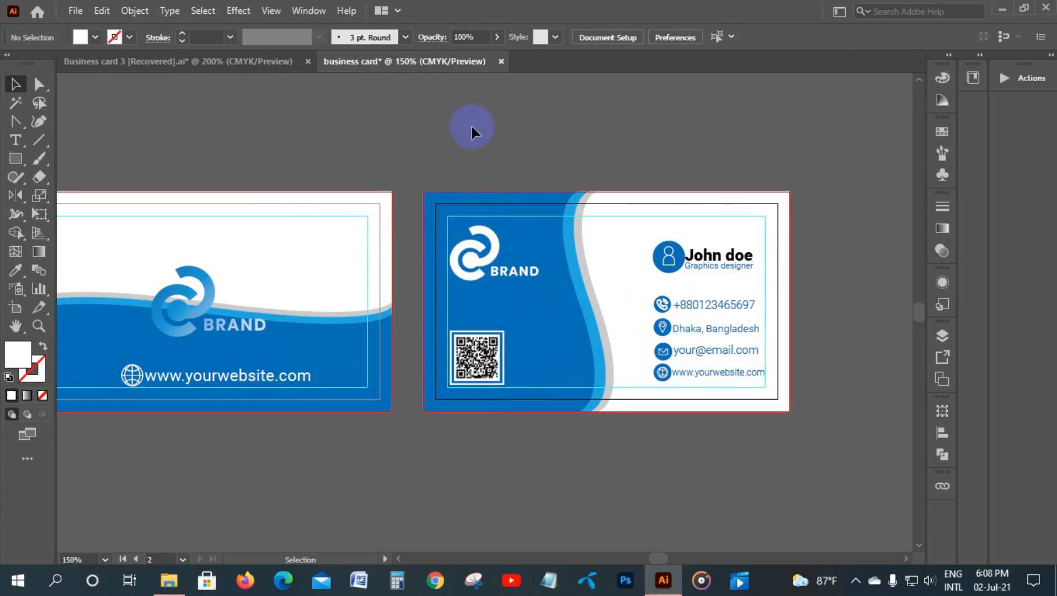
pyautogui.moveTo(471, 124); pyautogui.dragTo(543, 134)
pyautogui.click(286, 63)
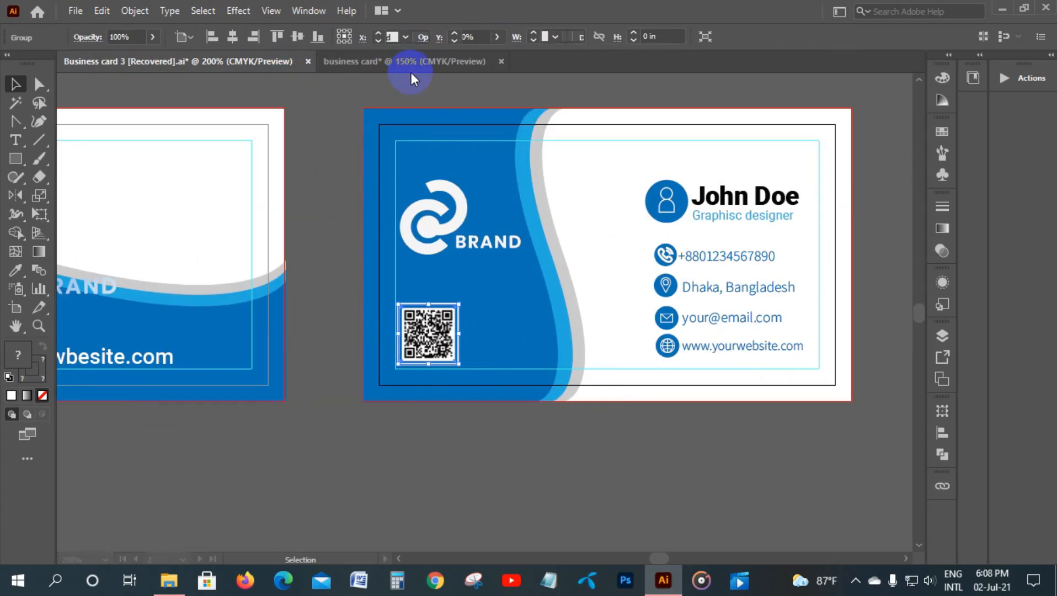
pyautogui.scroll(-1, 385, 182)
pyautogui.scroll(-2, 386, 183)
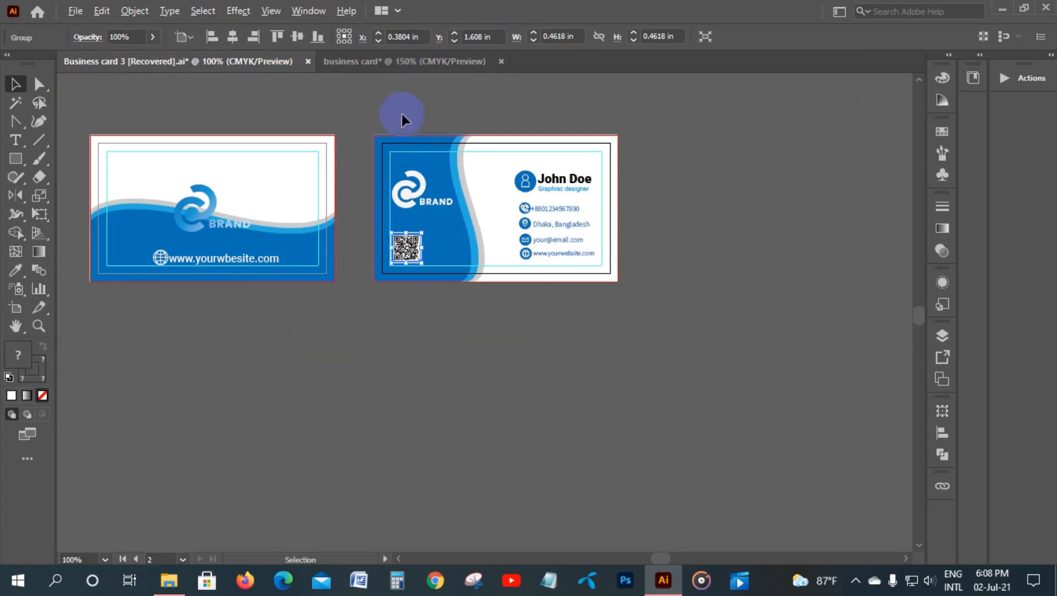
pyautogui.click(411, 59)
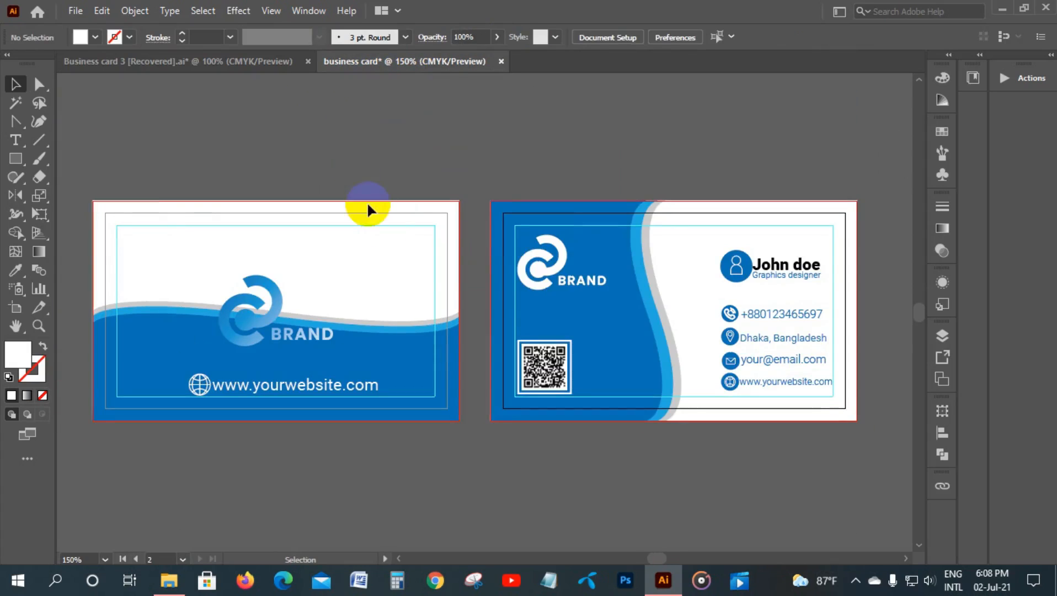
# - Save the document to the Desktop as business card.ai in the Illustrator CC (Legacy) version
pyautogui.click(76, 11)
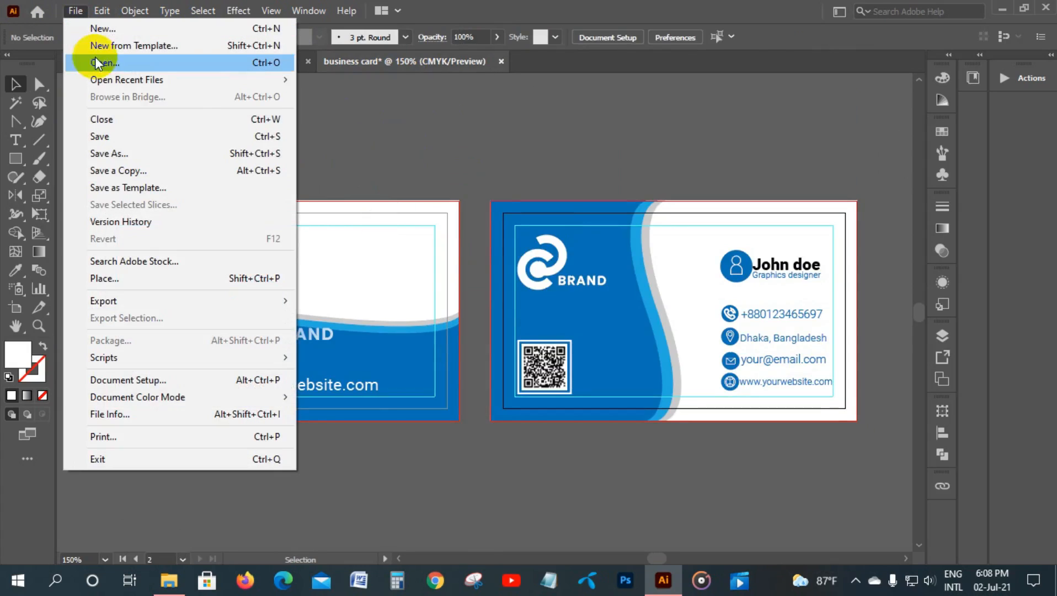
pyautogui.click(120, 136)
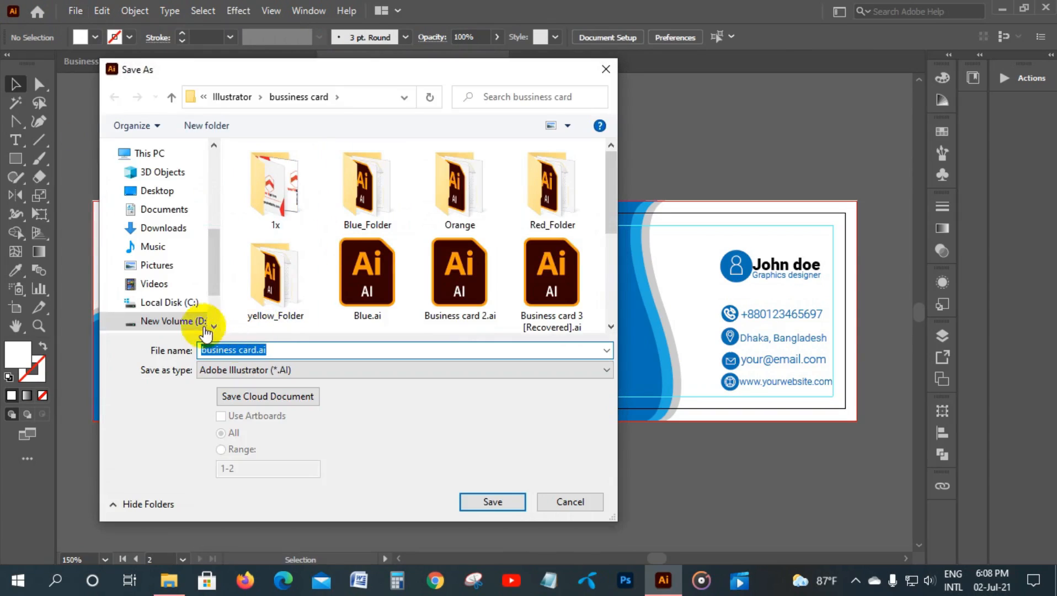
pyautogui.click(158, 198)
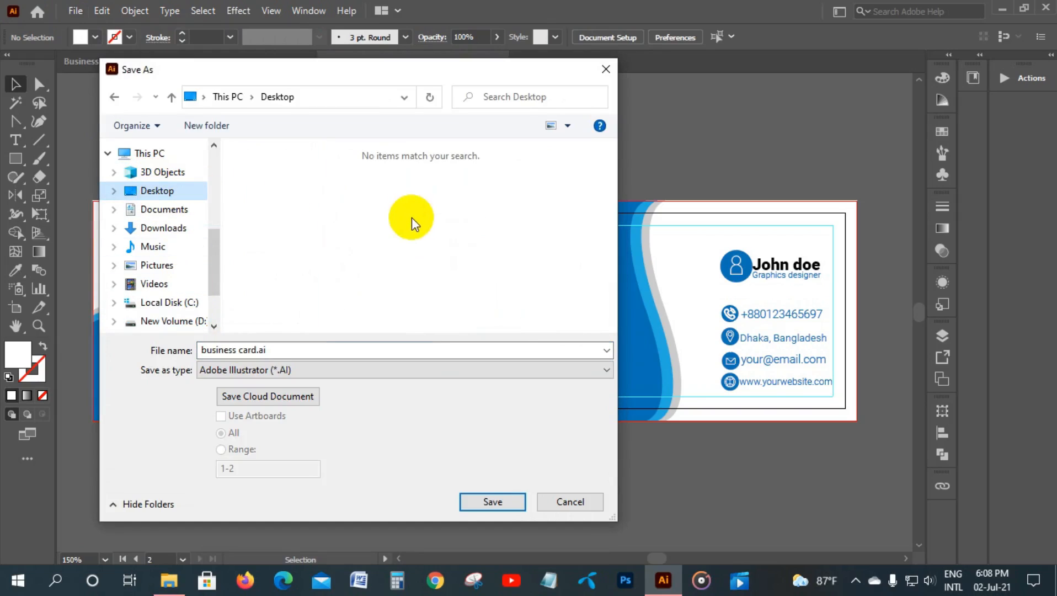
pyautogui.click(495, 503)
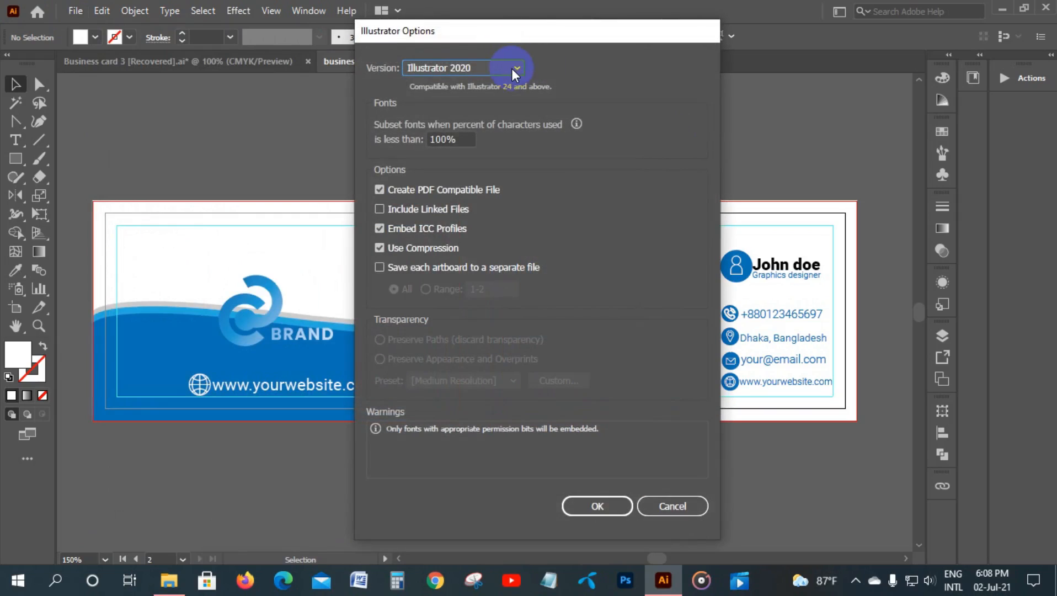
pyautogui.click(512, 68)
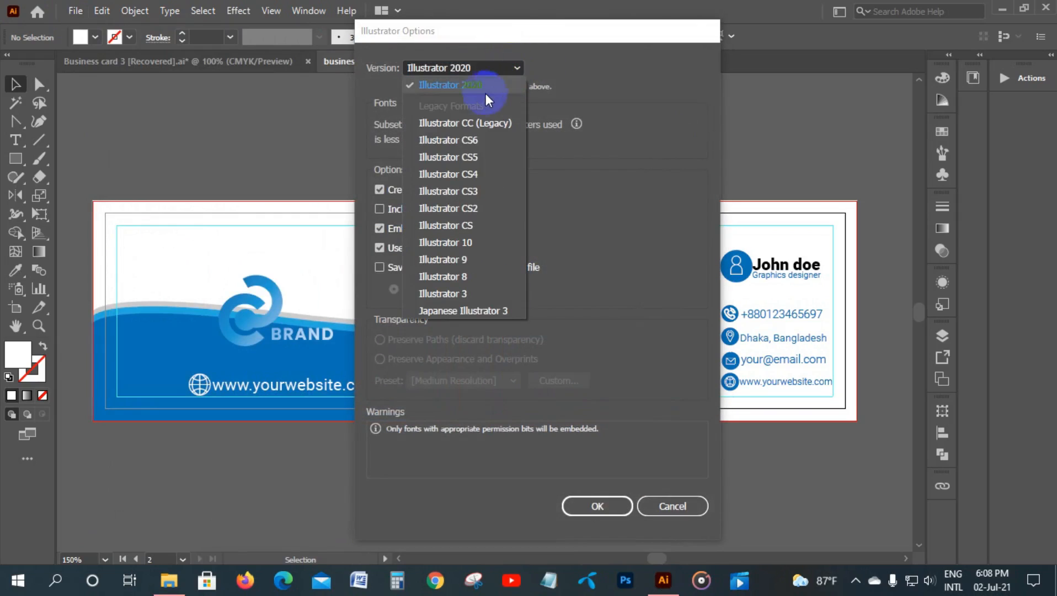
pyautogui.click(498, 123)
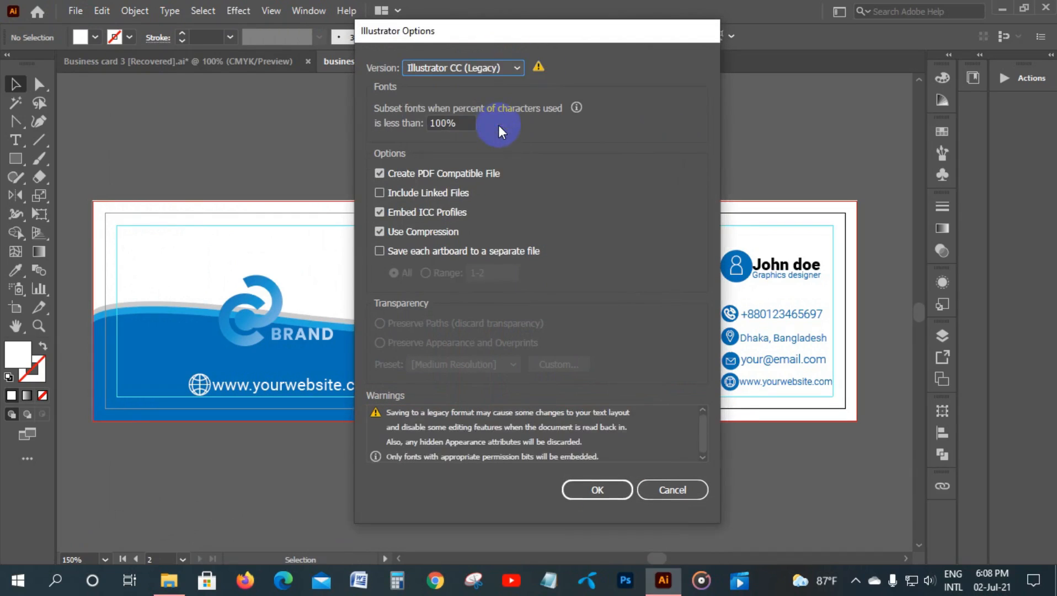
pyautogui.click(598, 492)
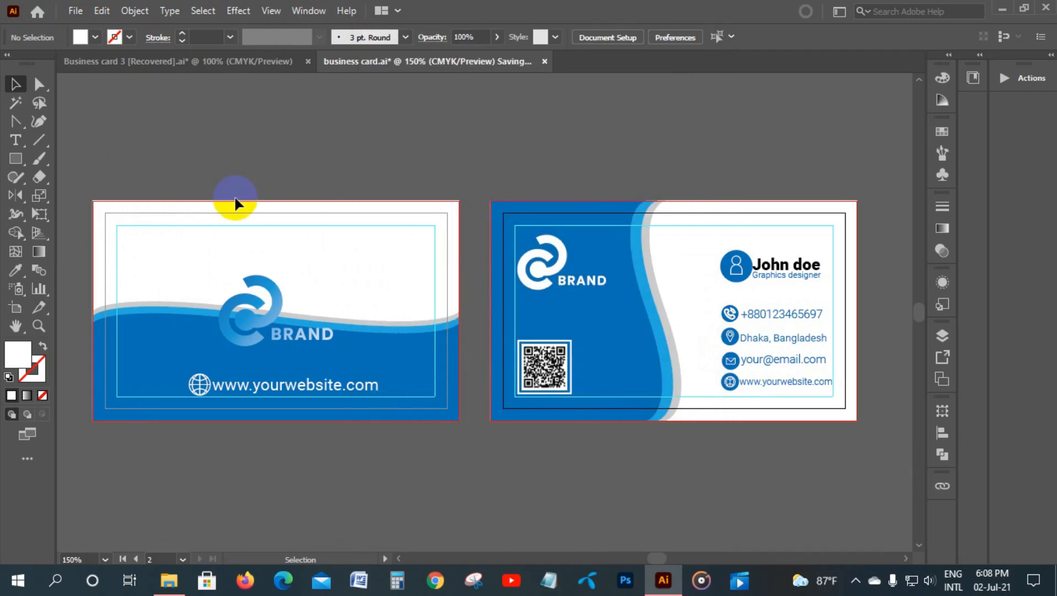
# - Set up an export of the document to the Desktop as business card.jpg in JPEG format
pyautogui.click(76, 11)
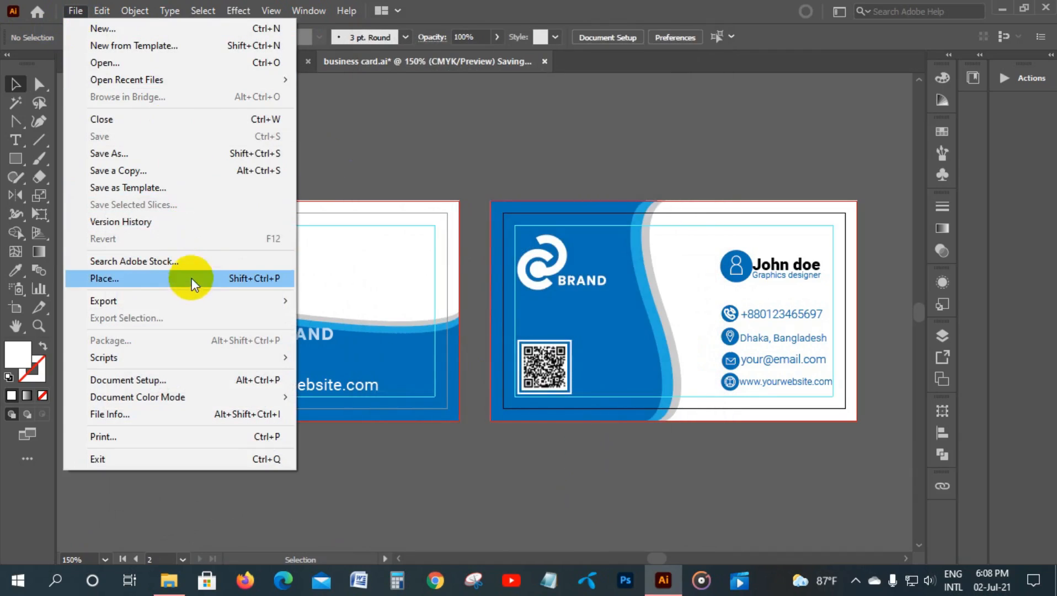
pyautogui.moveTo(190, 301)
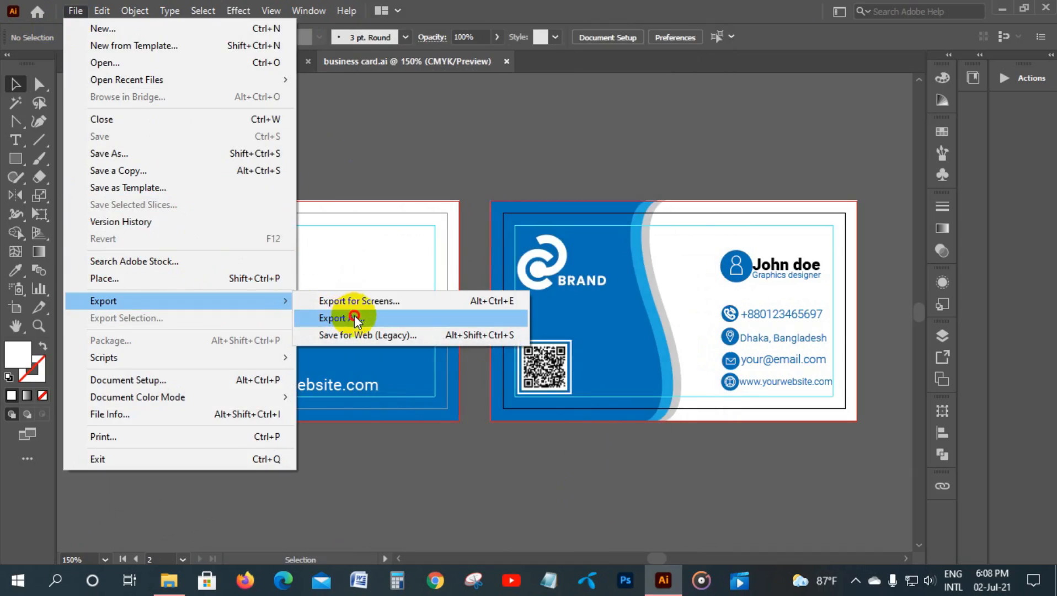
pyautogui.click(329, 314)
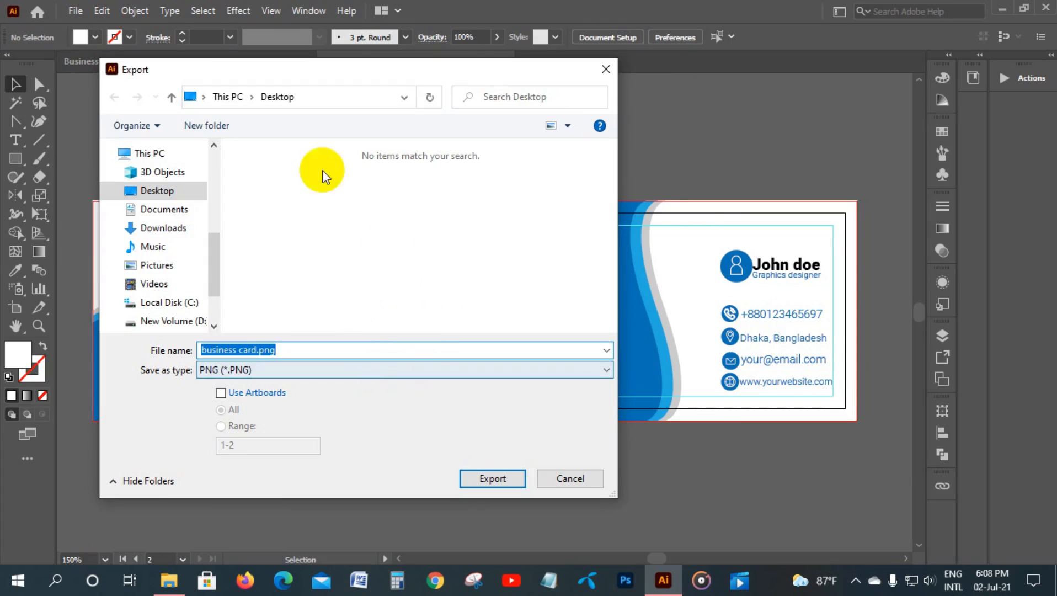
pyautogui.click(504, 370)
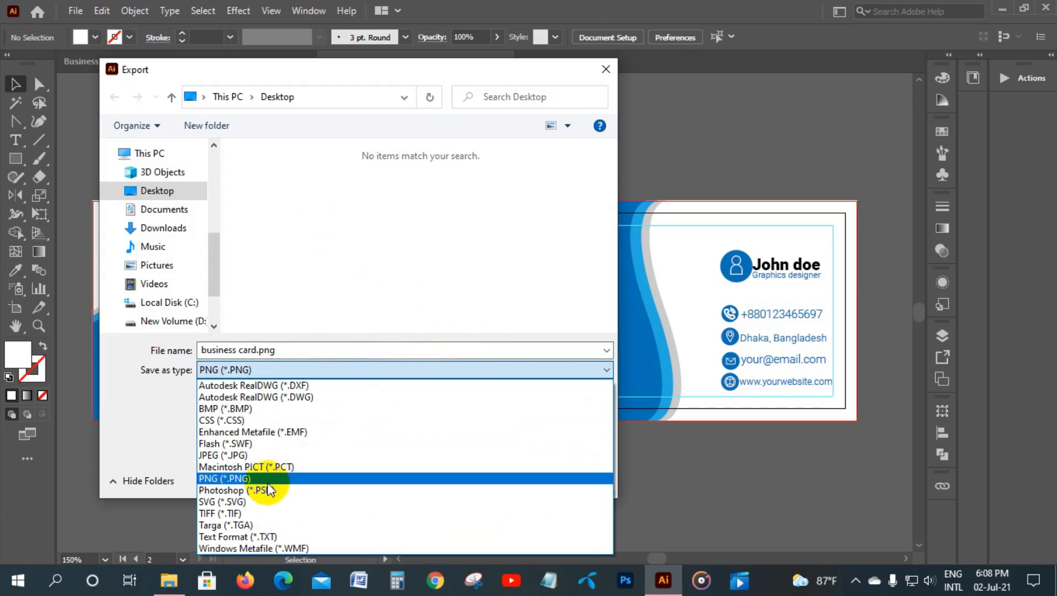
pyautogui.click(262, 457)
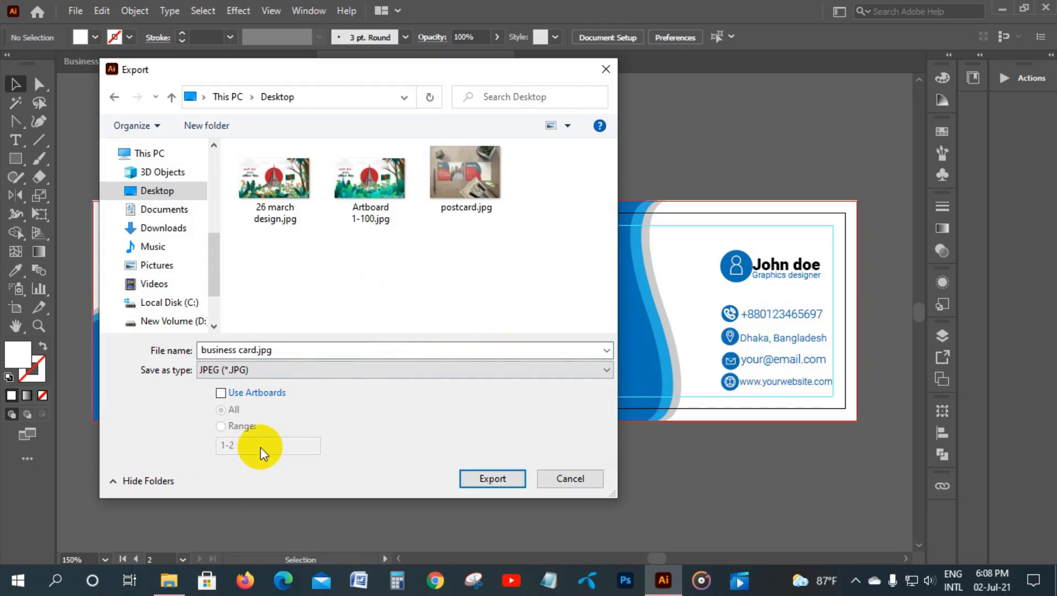
# - Export artboards 1,2 as separate JPEGs with the CMYK color model, Medium quality and High (300 ppi) resolution
pyautogui.click(261, 394)
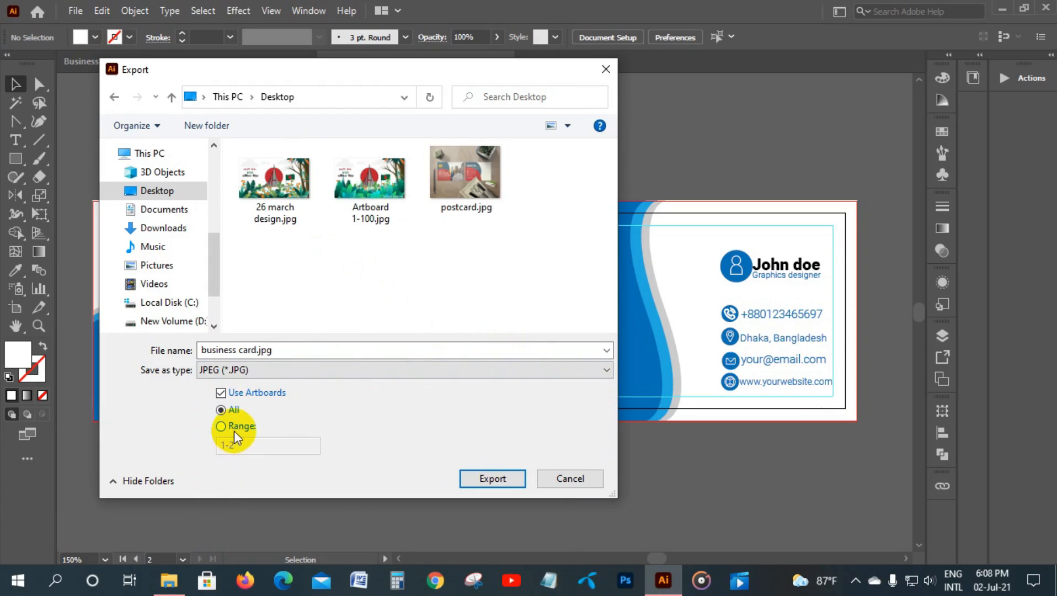
pyautogui.click(234, 433)
pyautogui.click(227, 446)
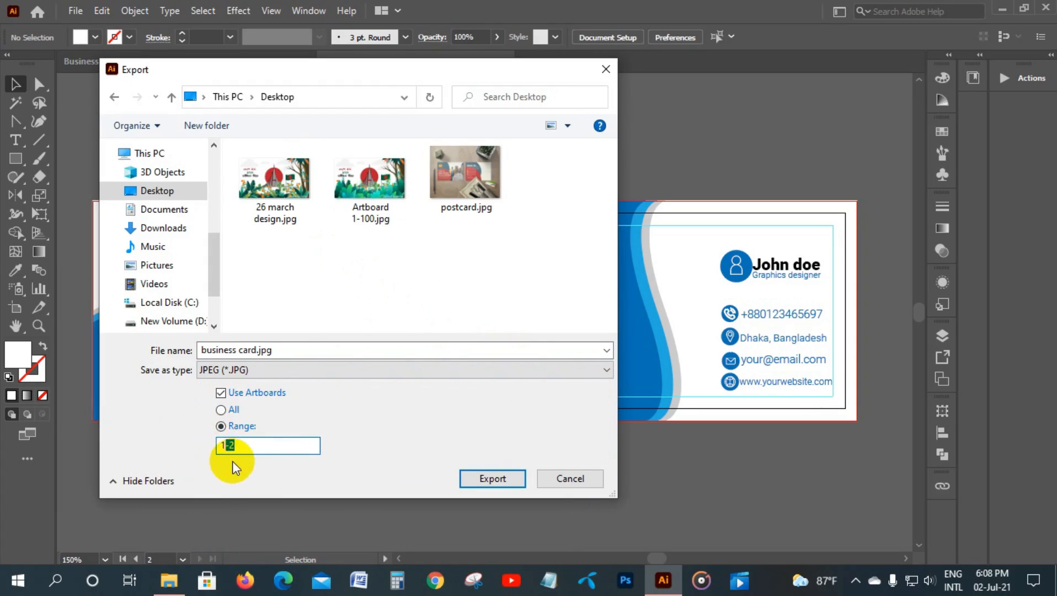
pyautogui.press('BackSpace')
pyautogui.write(',2')
pyautogui.click(498, 478)
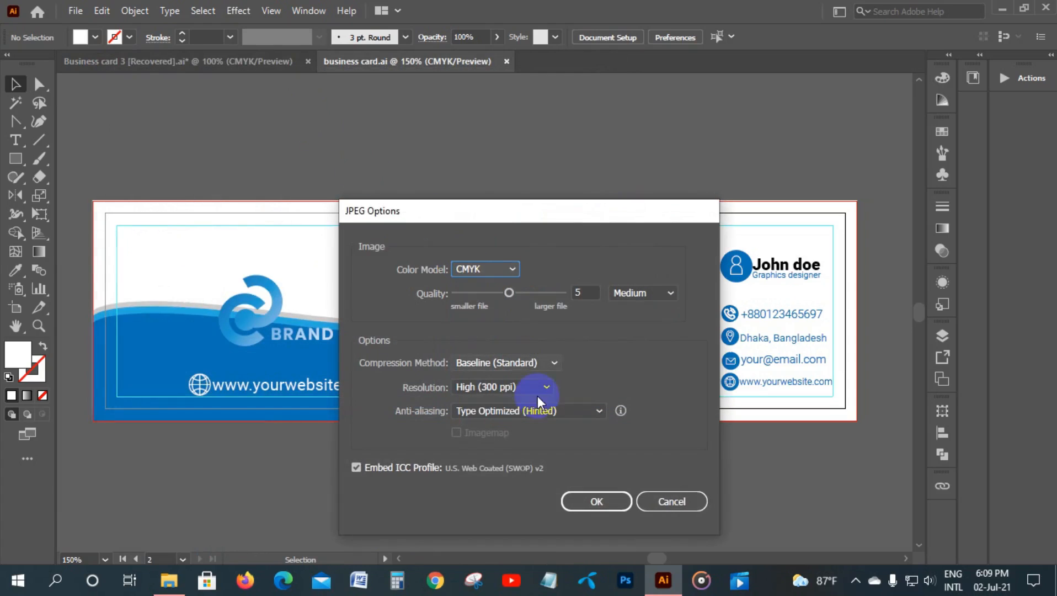
pyautogui.click(598, 503)
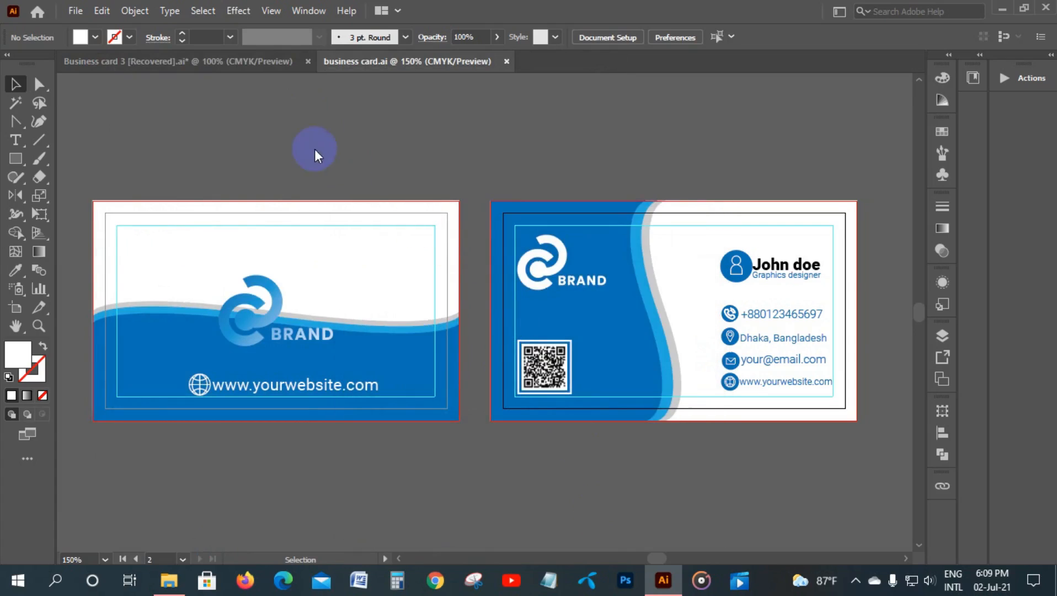
# - Close Illustrator and the File Explorer window, and locate the two exported card images on the Desktop
pyautogui.moveTo(546, 376); pyautogui.dragTo(499, 77)
pyautogui.click(556, 141)
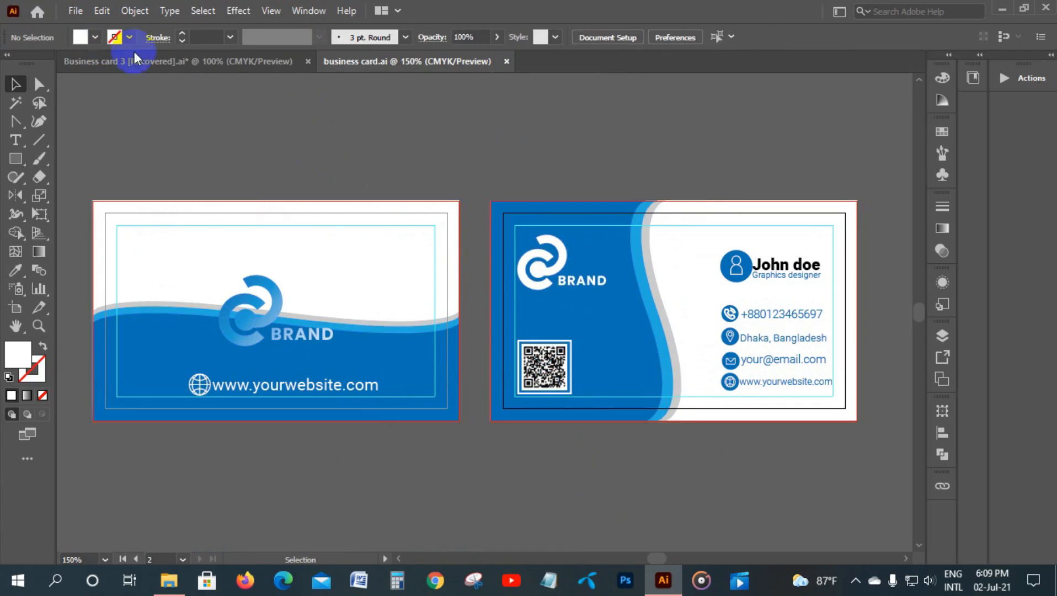
pyautogui.click(1047, 9)
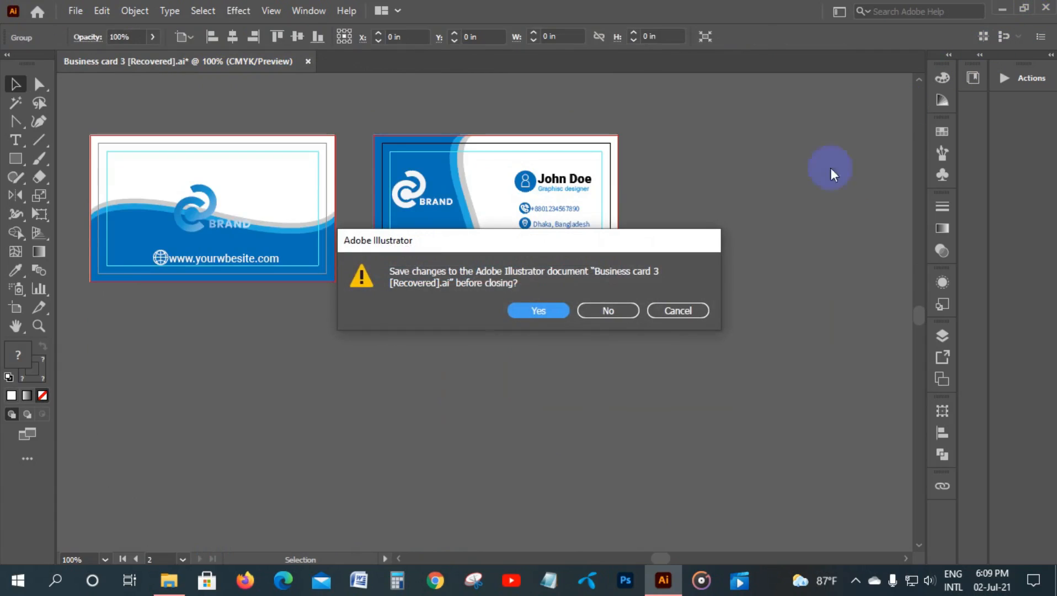
pyautogui.click(588, 308)
pyautogui.click(545, 311)
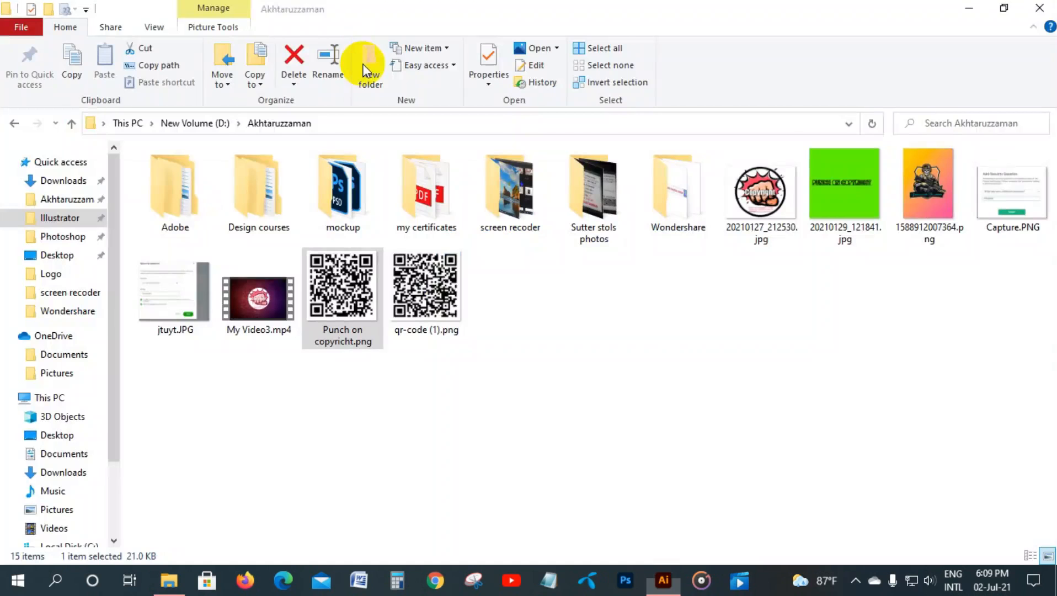
pyautogui.click(1042, 8)
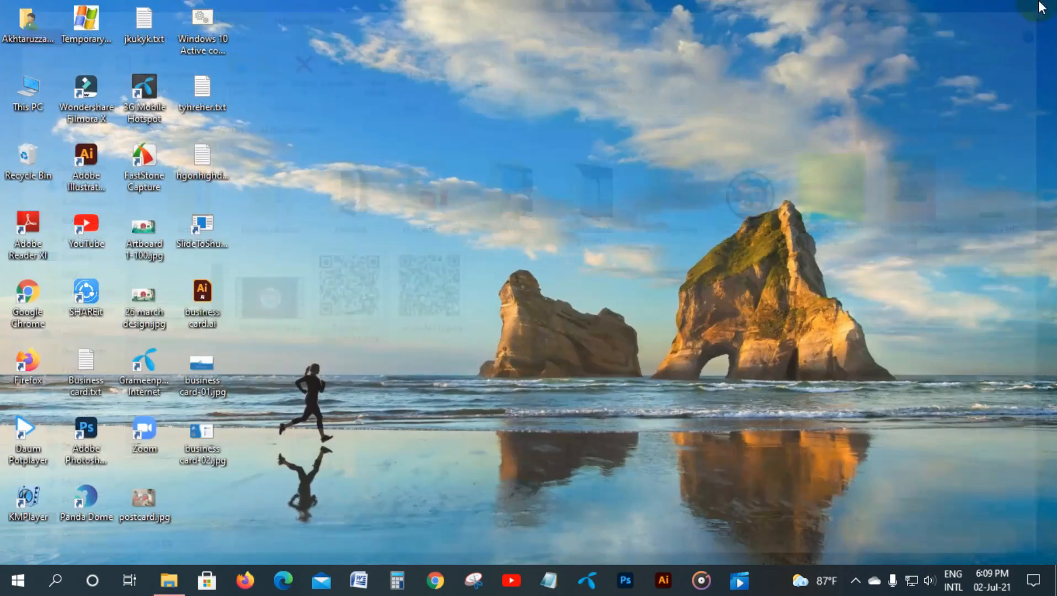
pyautogui.moveTo(254, 355); pyautogui.dragTo(194, 480)
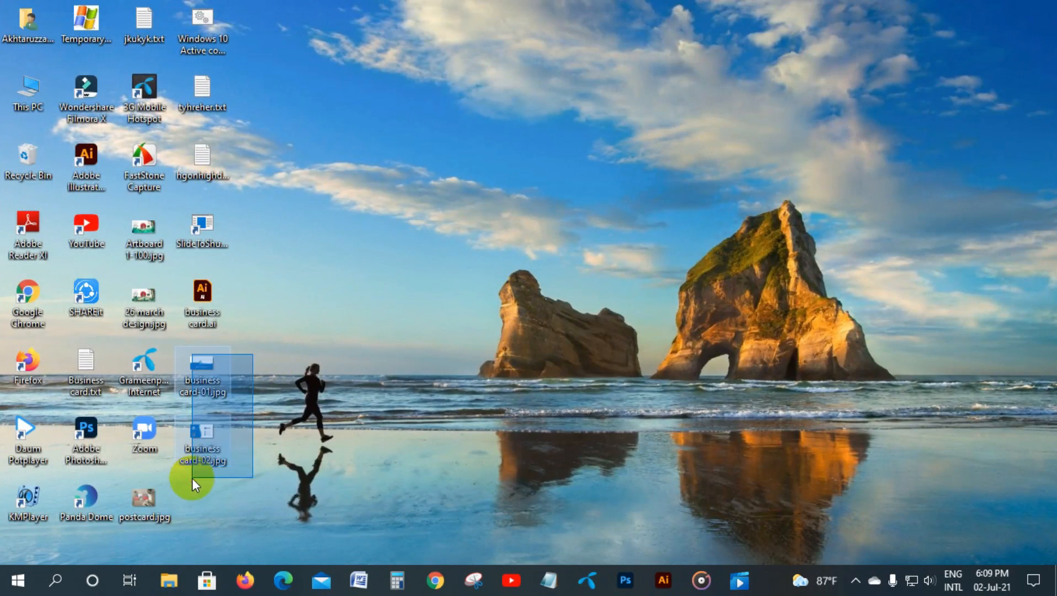
pyautogui.click(482, 367)
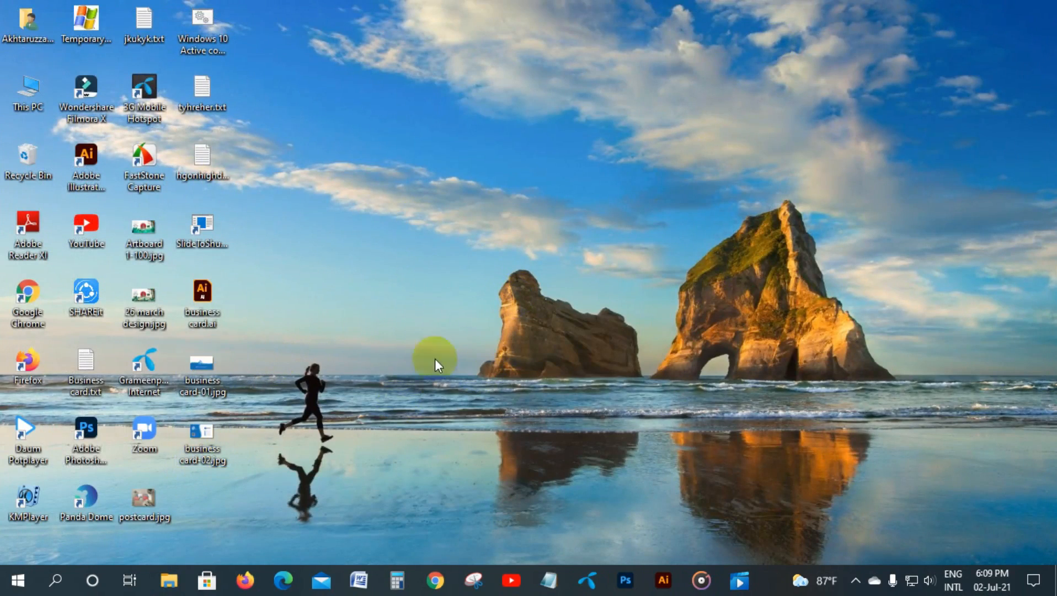
# - Launch Photoshop and open 24_May_01.psd from the mockup folder on New Volume (D:)
pyautogui.doubleClick(86, 425)
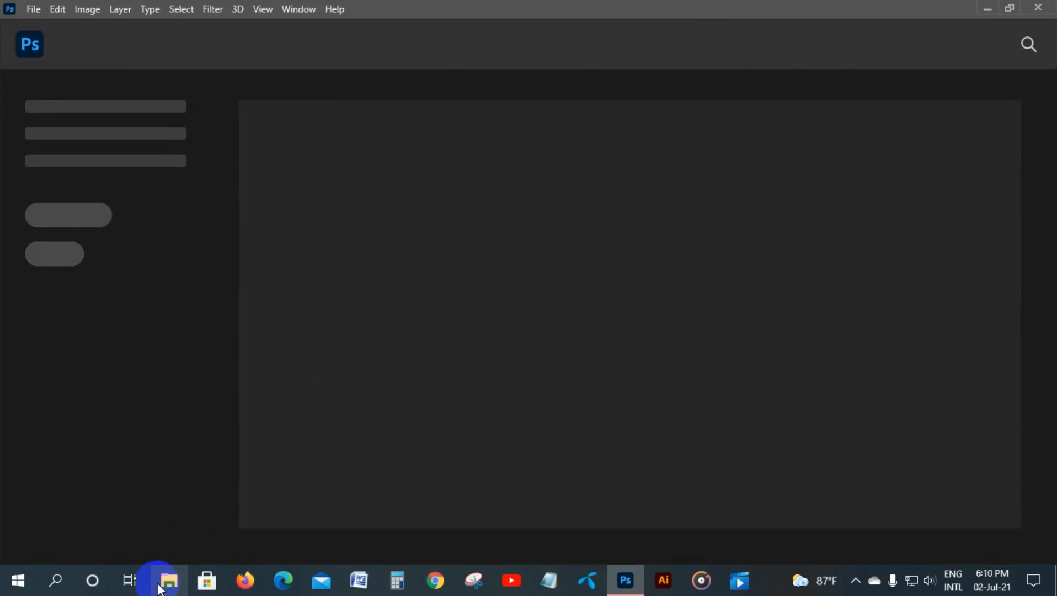
pyautogui.click(159, 585)
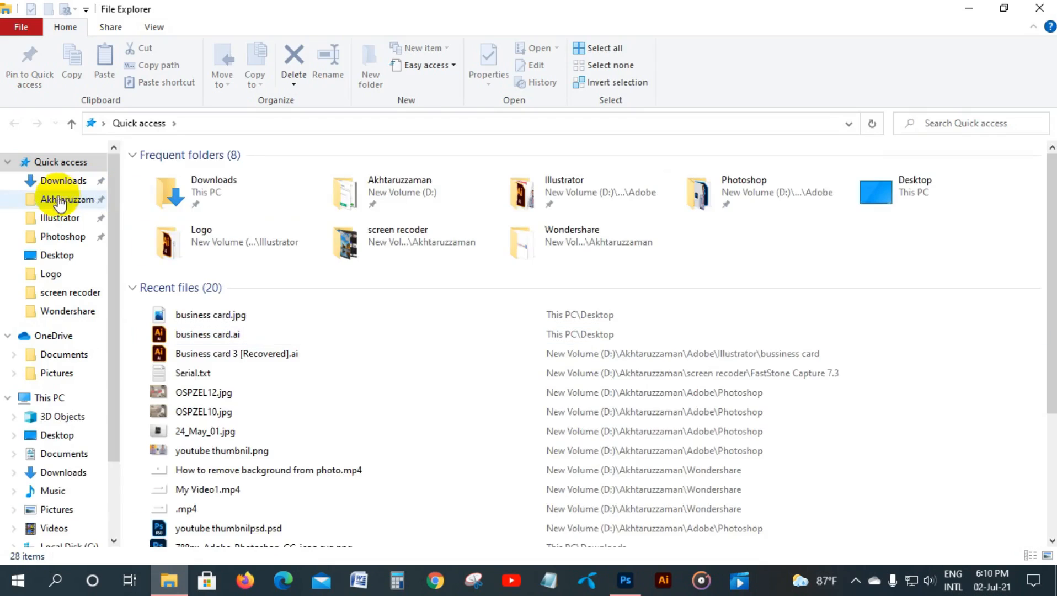
pyautogui.click(62, 198)
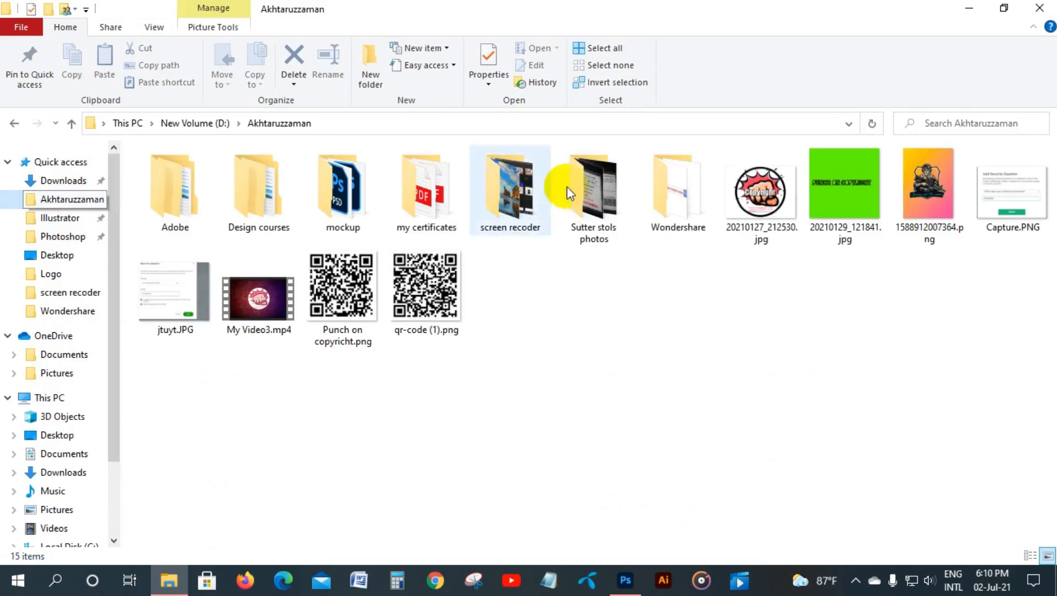
pyautogui.doubleClick(356, 184)
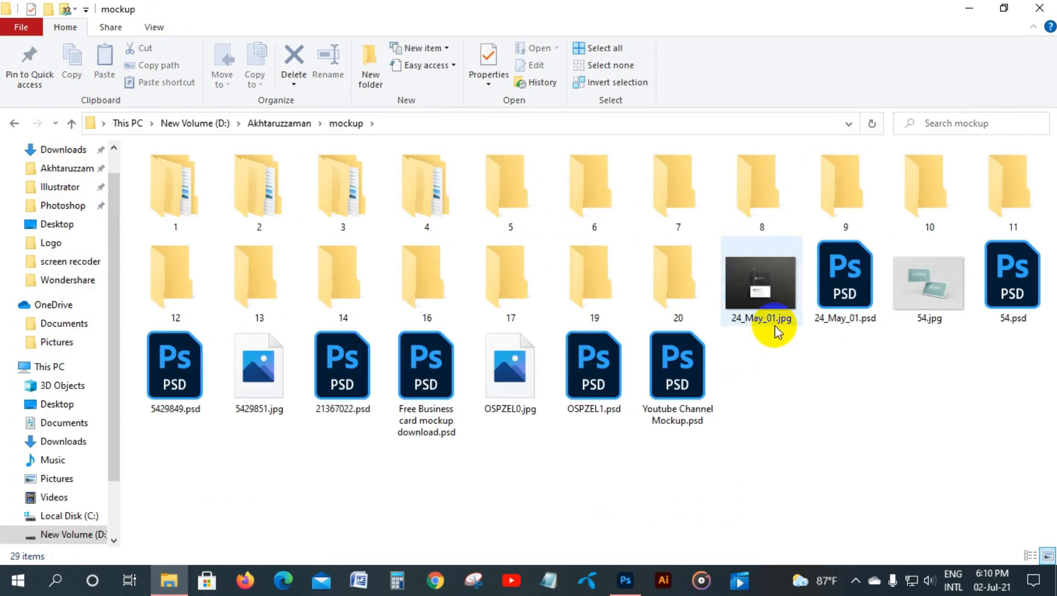
pyautogui.click(838, 281)
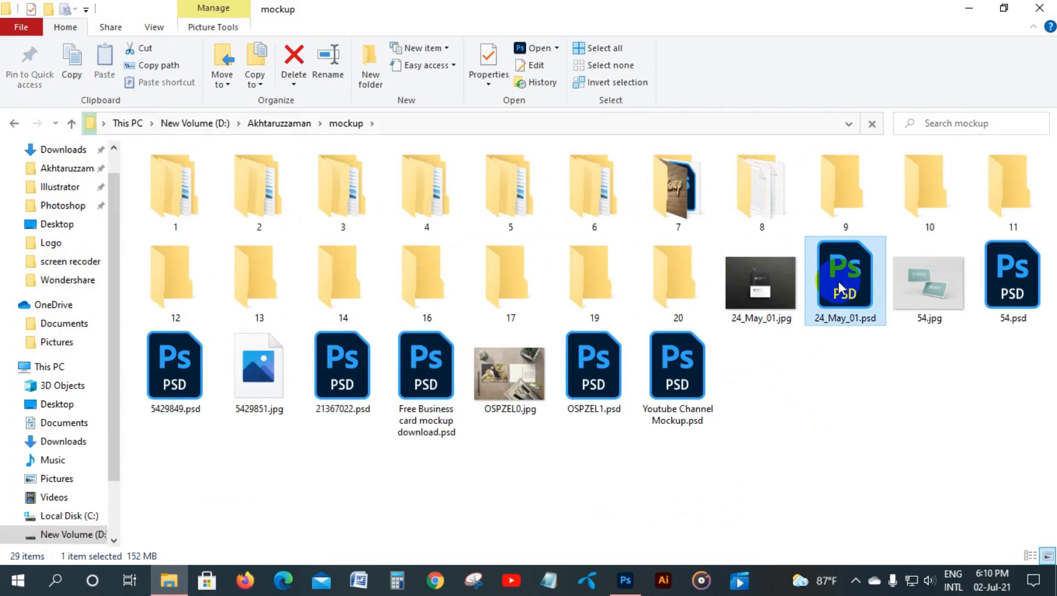
pyautogui.moveTo(844, 270); pyautogui.dragTo(433, 19)
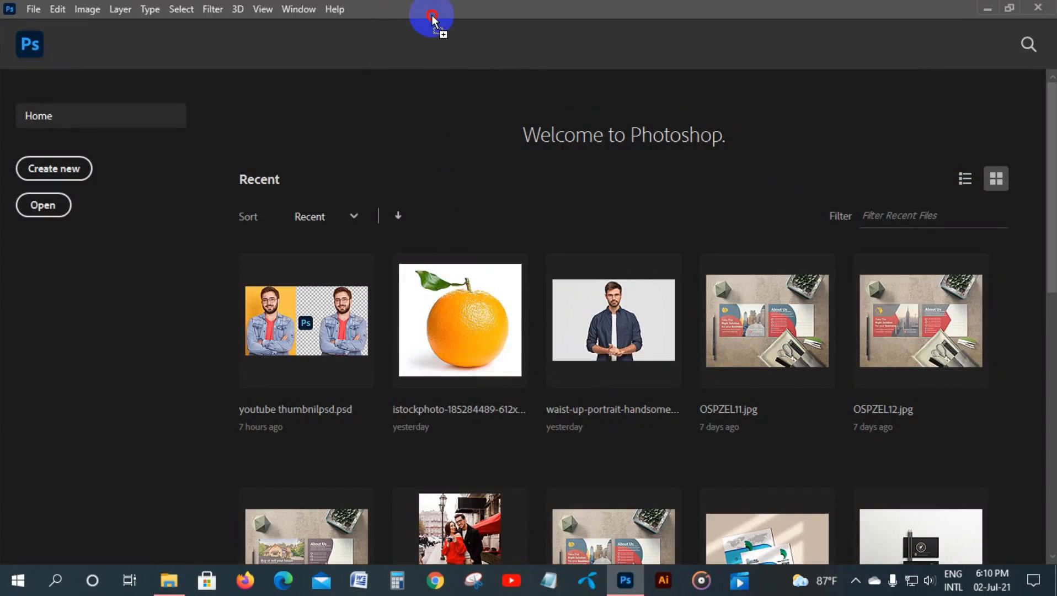
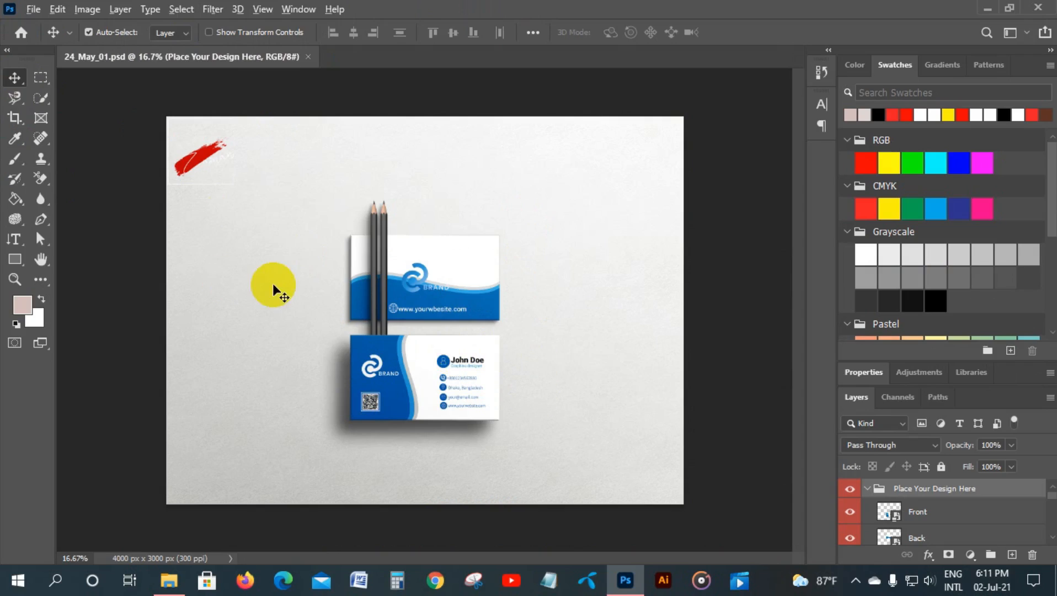
# - Open the contents of the Front smart object in the Place Your Design Here group for editing
pyautogui.scroll(1, 571, 365)
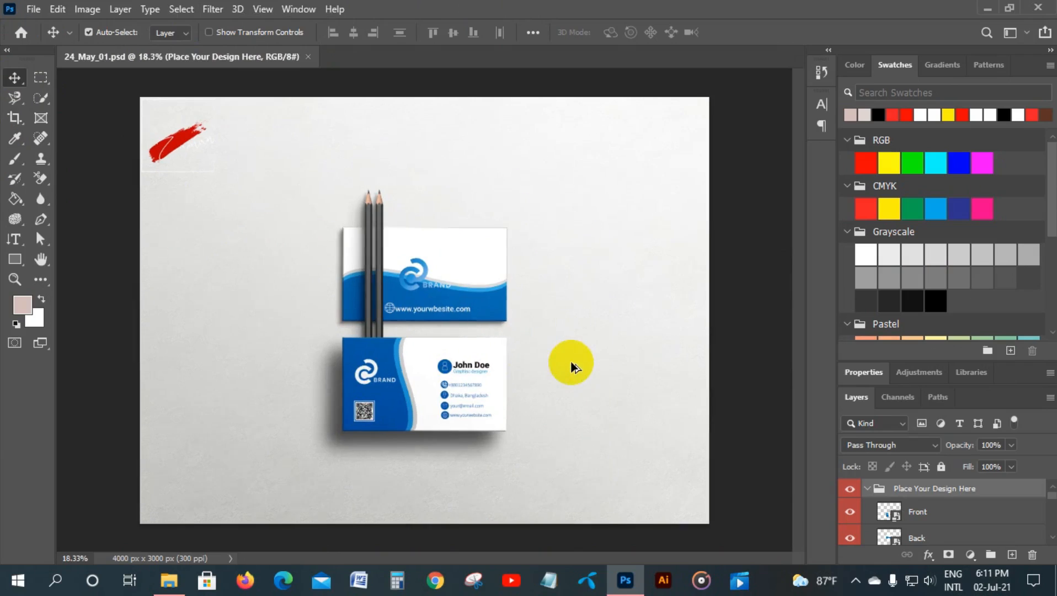
pyautogui.scroll(1, 572, 364)
pyautogui.scroll(-1, 883, 499)
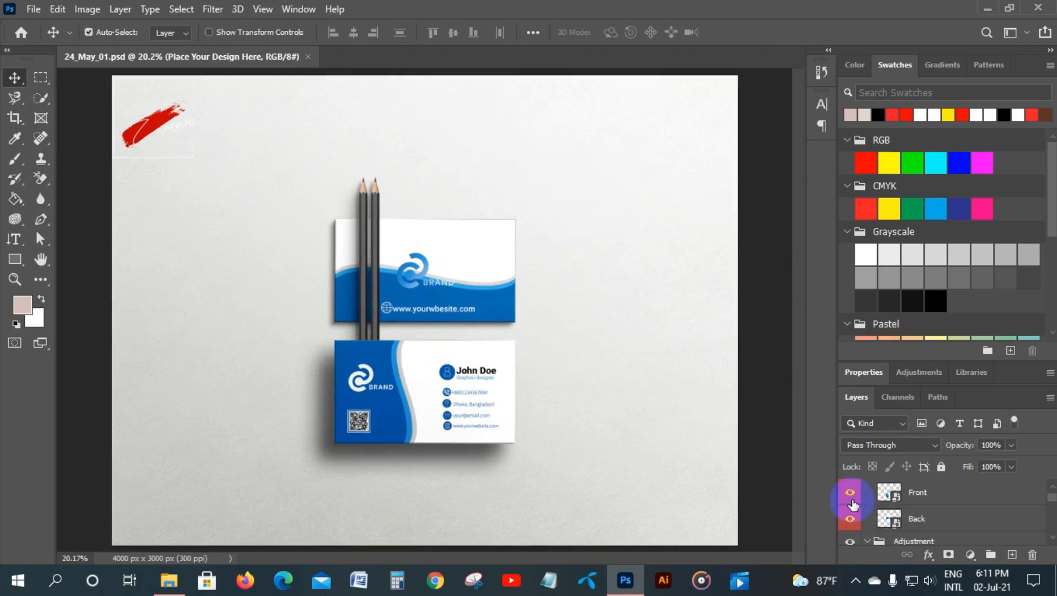
pyautogui.scroll(1, 883, 505)
pyautogui.click(868, 489)
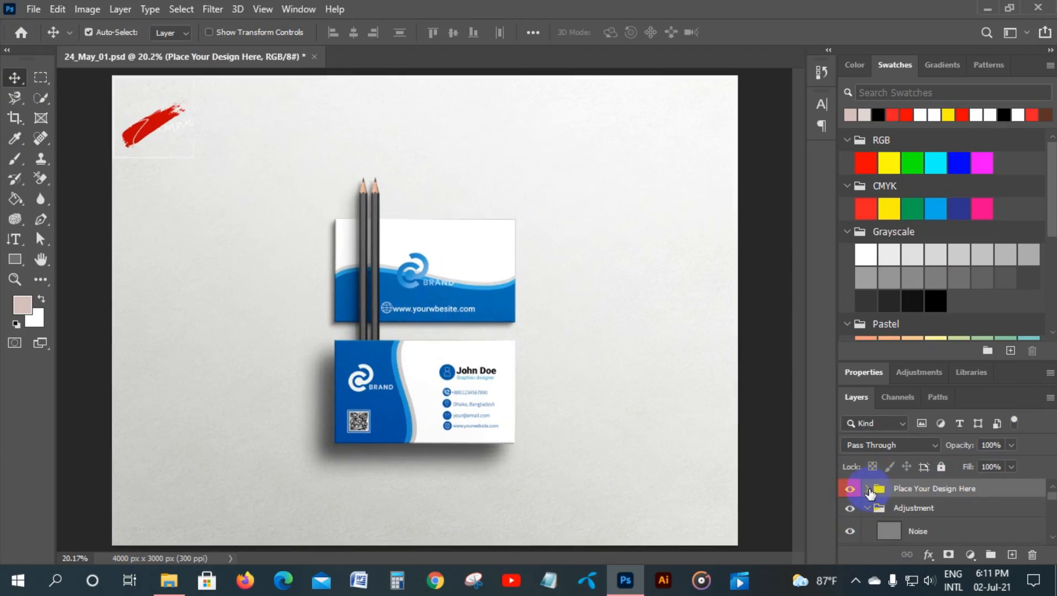
pyautogui.click(869, 488)
pyautogui.scroll(-1, 903, 526)
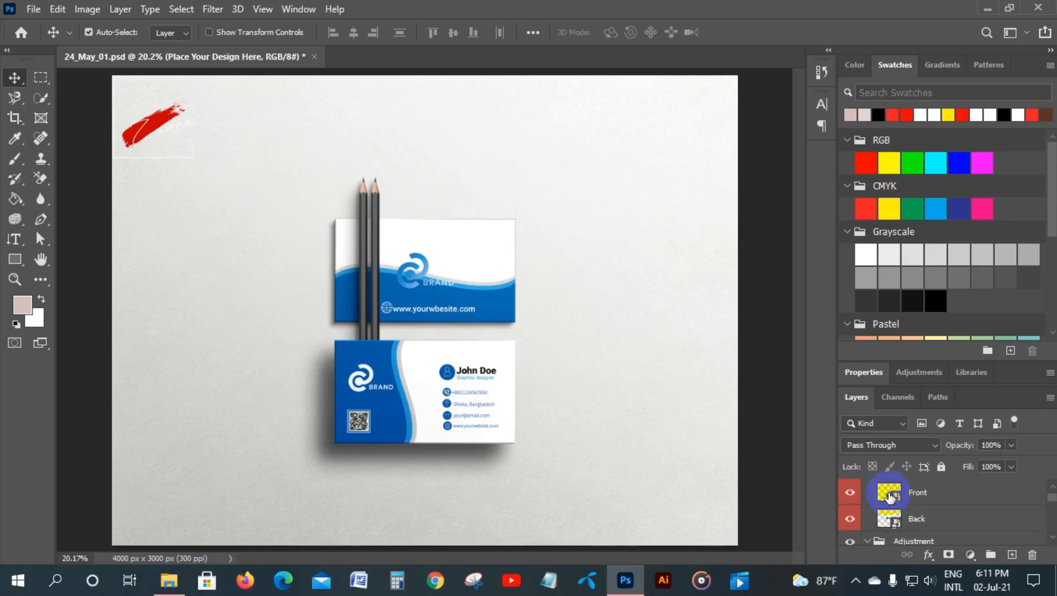
pyautogui.doubleClick(897, 501)
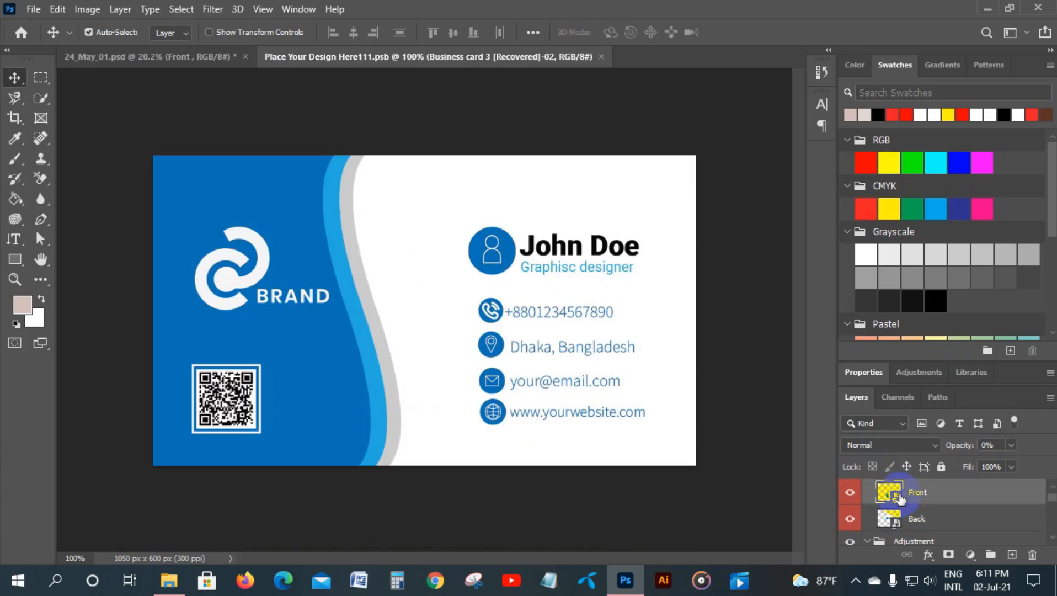
# - Place business card-02.jpg from the Desktop as an embedded image in the Front smart object's document
pyautogui.click(39, 8)
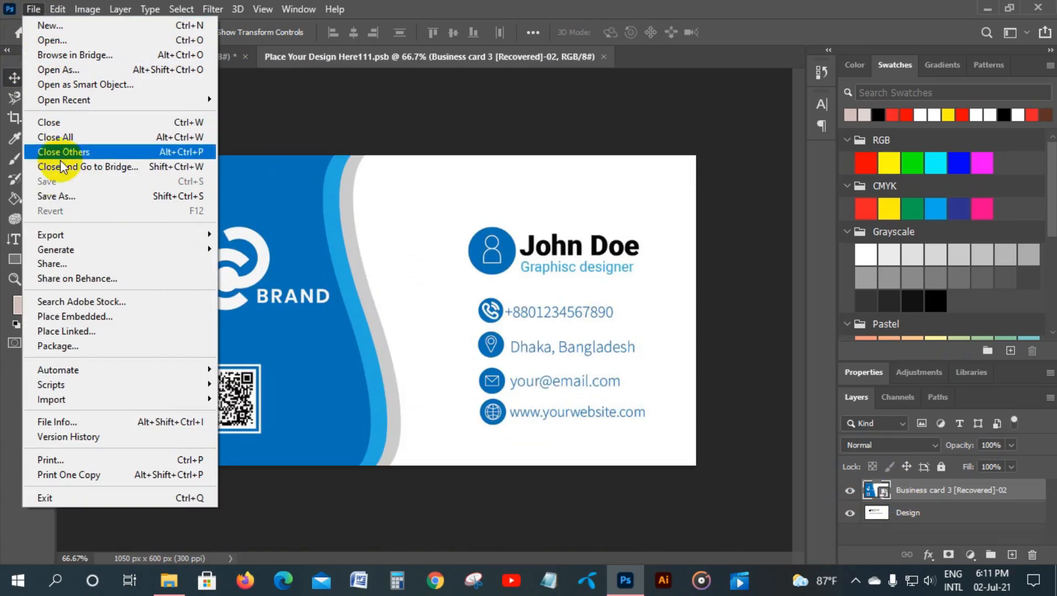
pyautogui.click(78, 316)
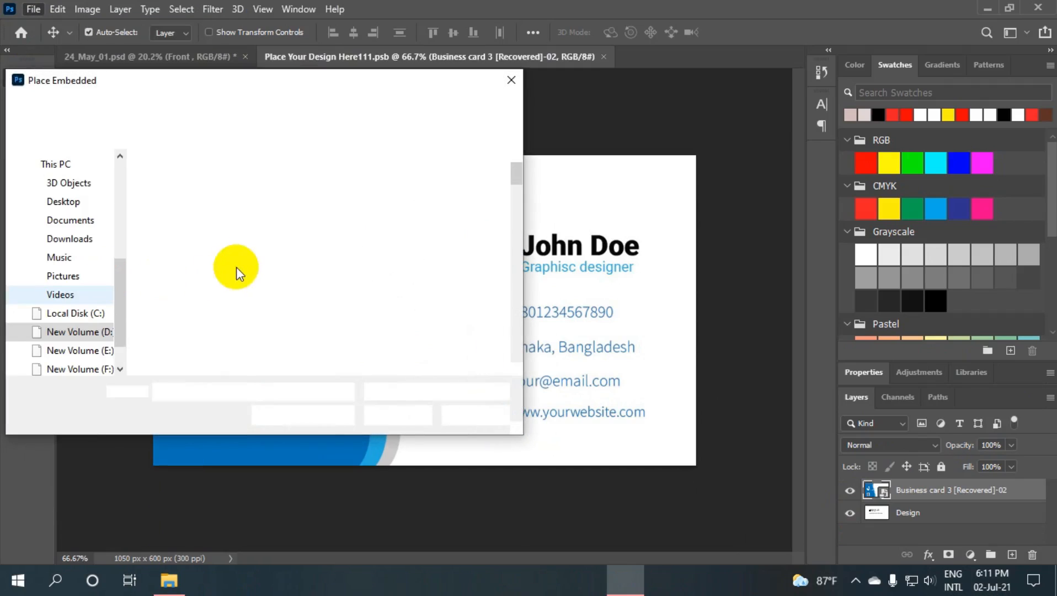
pyautogui.scroll(-5, 286, 277)
pyautogui.scroll(1, 102, 223)
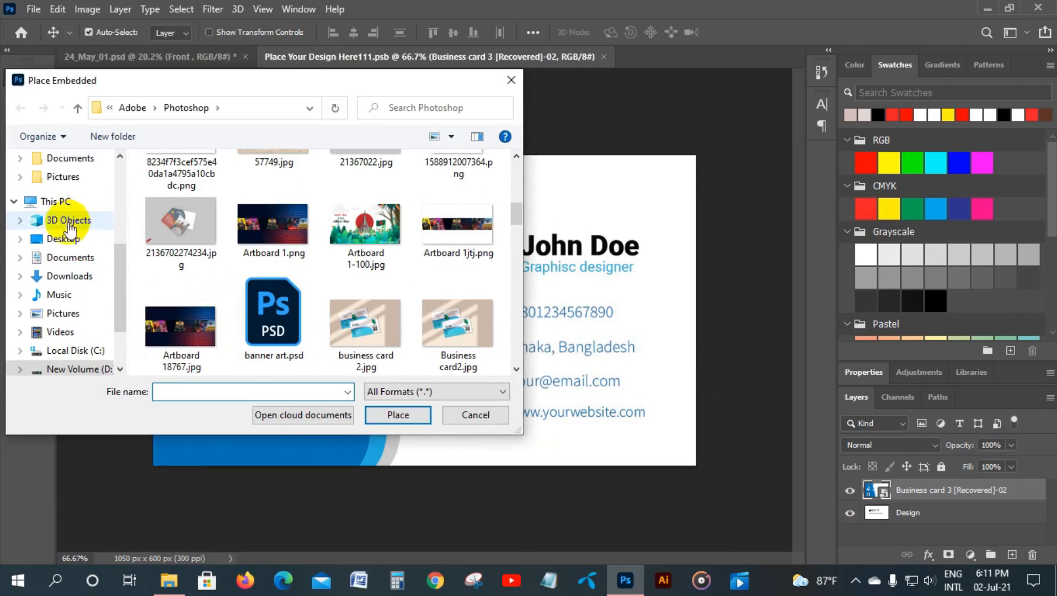
pyautogui.click(66, 239)
pyautogui.scroll(2, 323, 288)
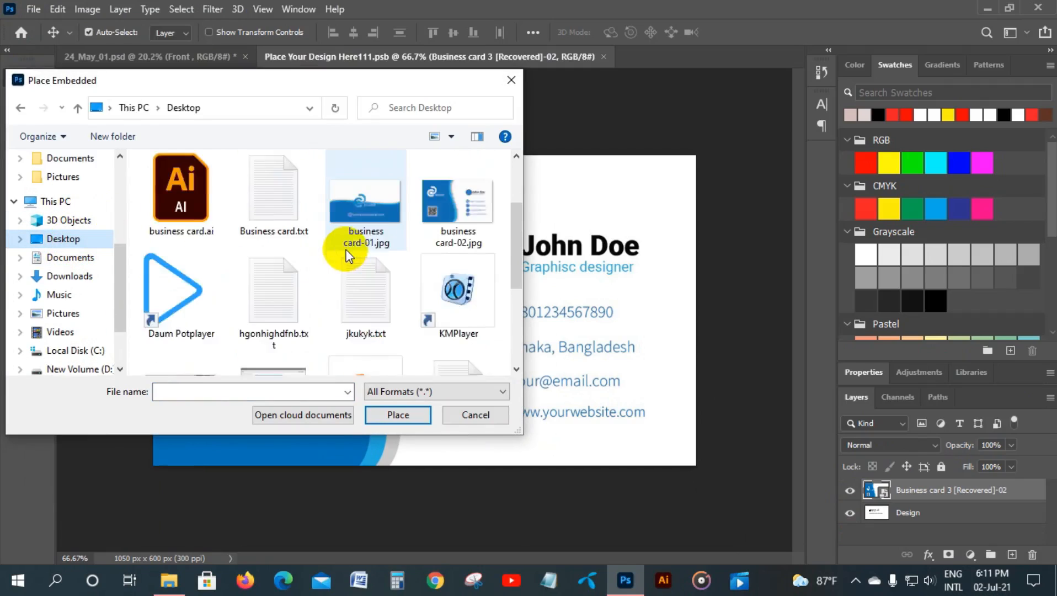
pyautogui.click(472, 304)
pyautogui.click(408, 418)
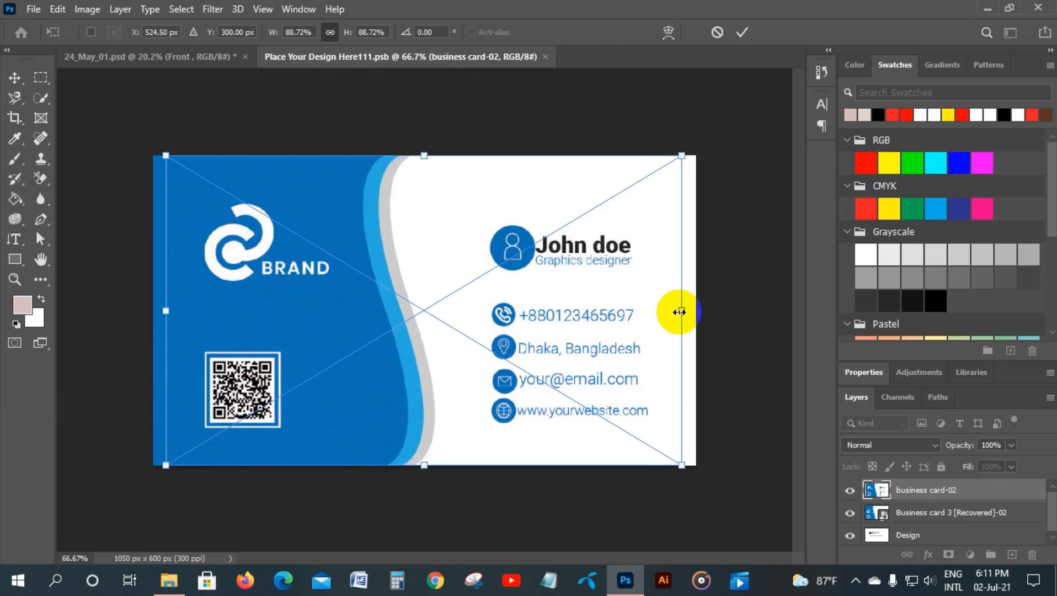
# - Scale the placed business card-02 image to about 94.58% to cover the canvas, then save the smart object and return to the mockup
pyautogui.moveTo(680, 309); pyautogui.dragTo(701, 316)
pyautogui.moveTo(629, 318); pyautogui.dragTo(613, 316)
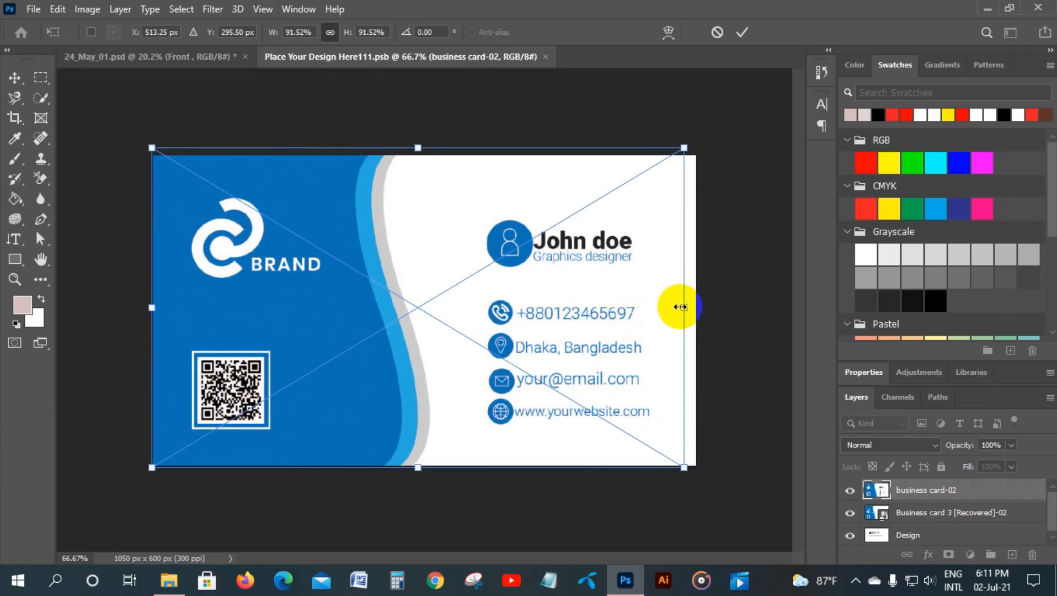
pyautogui.moveTo(680, 308); pyautogui.dragTo(701, 309)
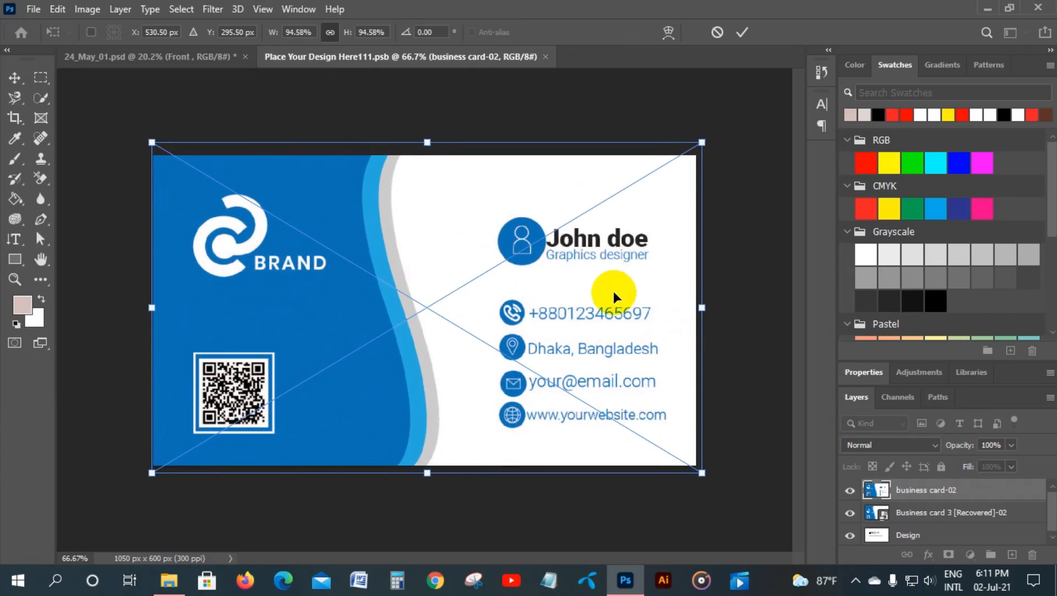
pyautogui.moveTo(613, 297); pyautogui.dragTo(611, 295)
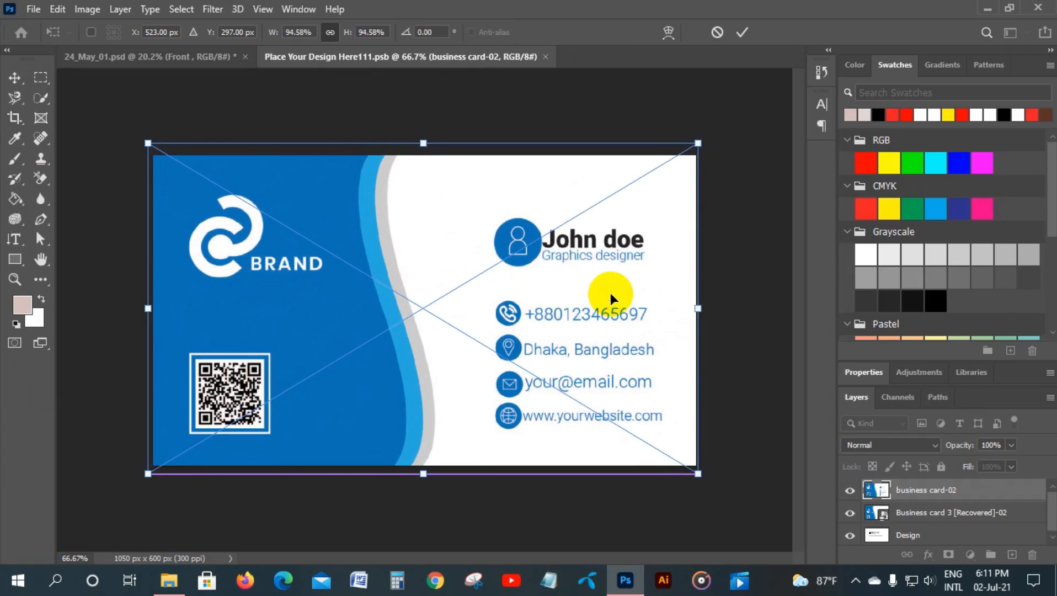
pyautogui.click(741, 33)
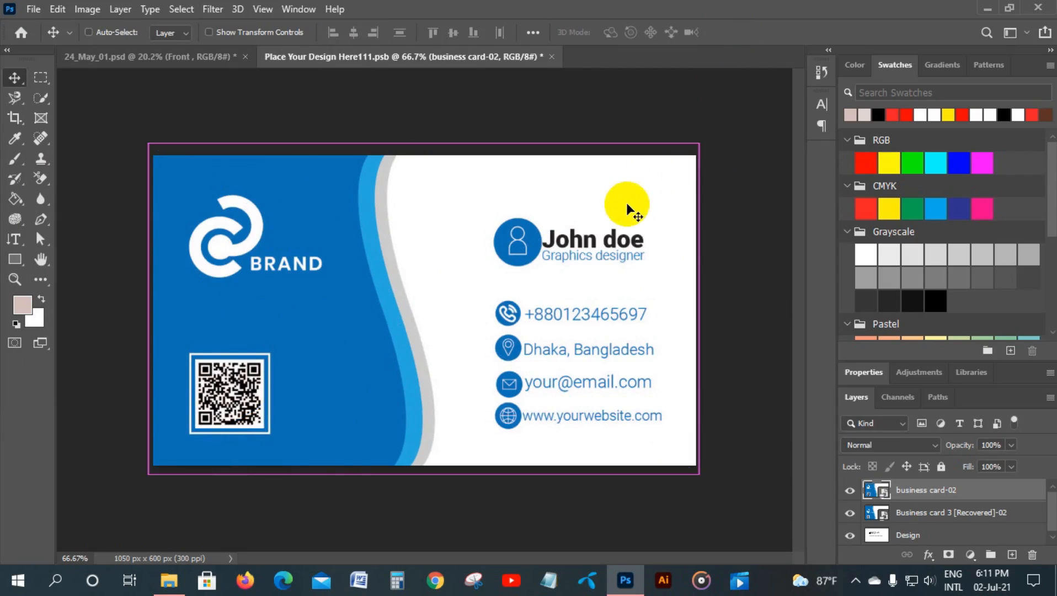
pyautogui.hotkey('ctrl', 's')
pyautogui.click(196, 58)
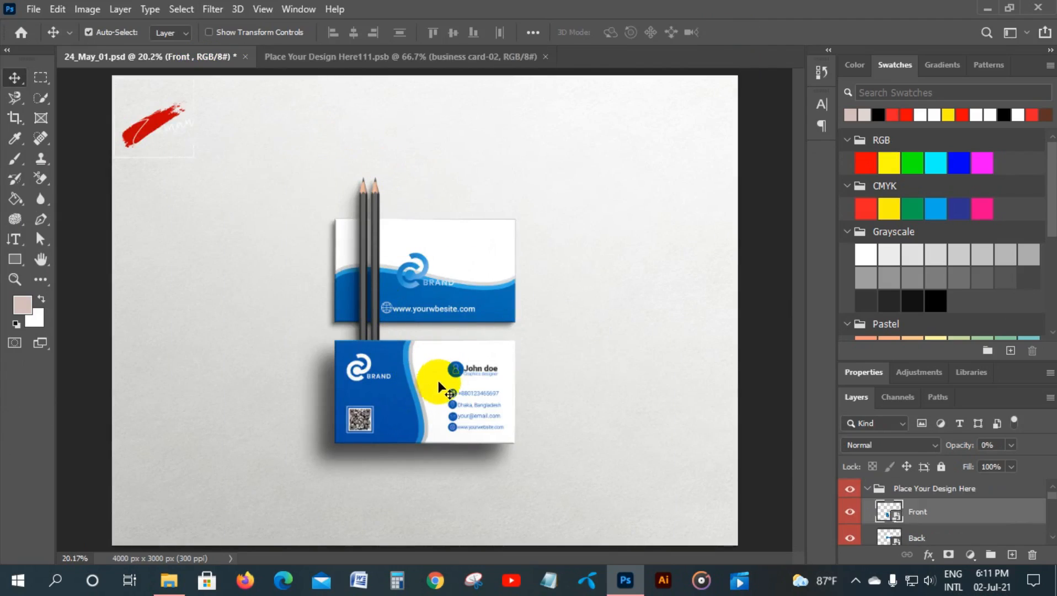
# - Open the Back smart object's contents and place business card-01.jpg from the Desktop as an embedded image
pyautogui.scroll(-1, 897, 516)
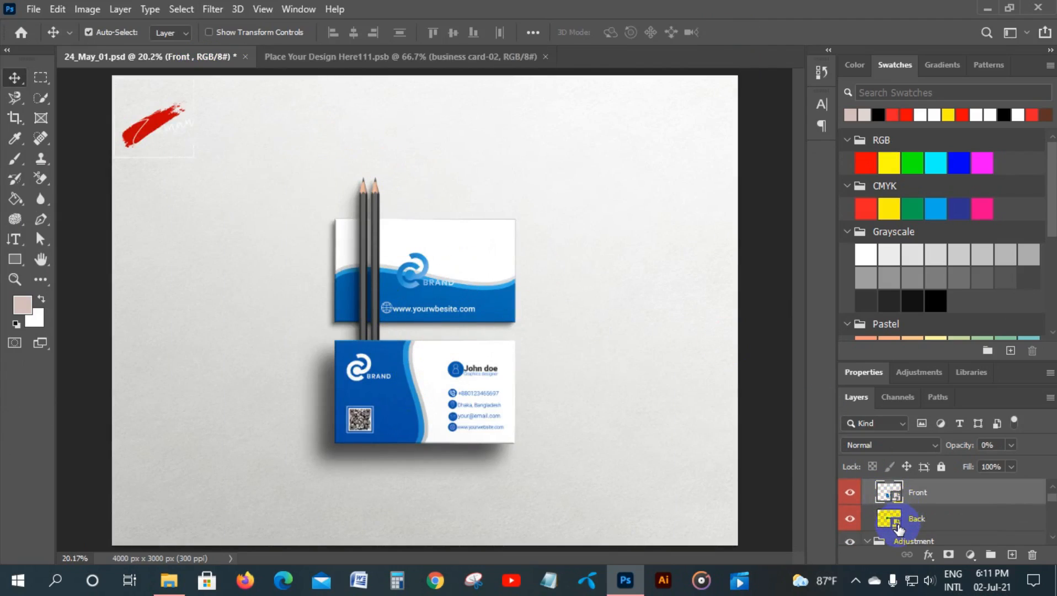
pyautogui.doubleClick(896, 525)
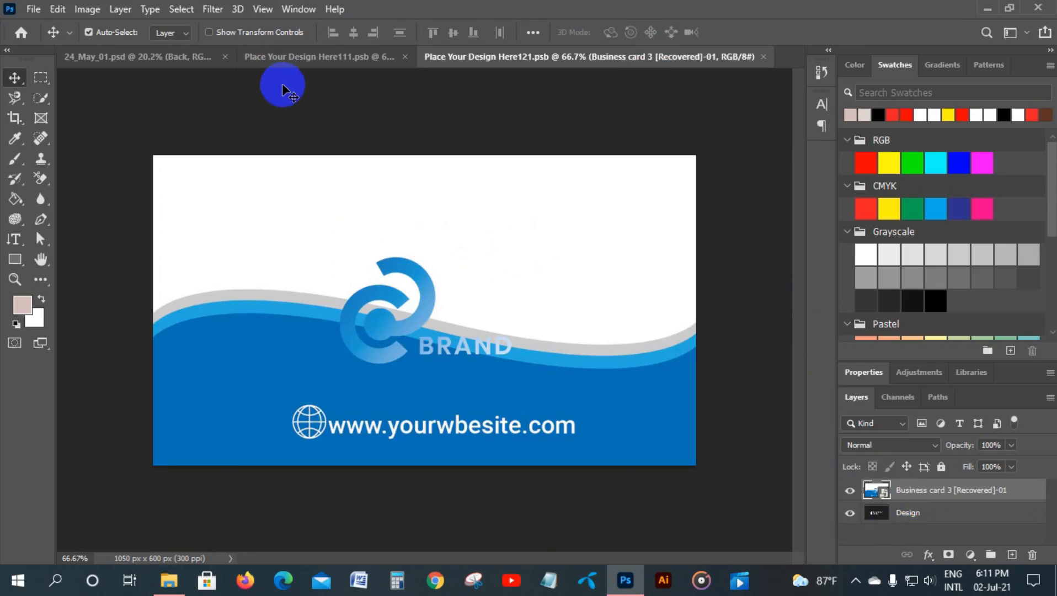
pyautogui.click(36, 8)
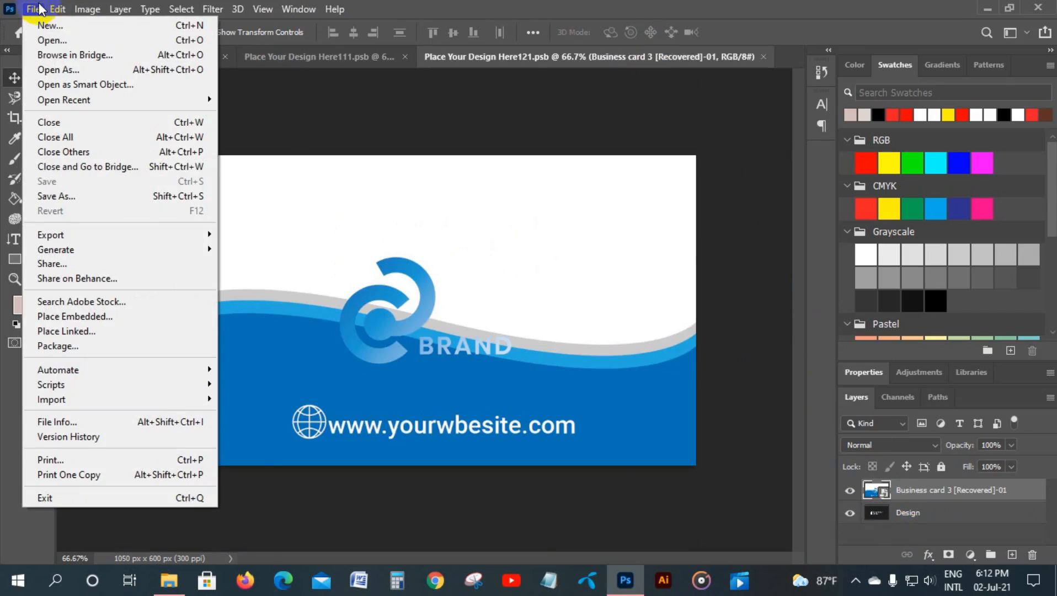
pyautogui.click(74, 318)
pyautogui.click(381, 317)
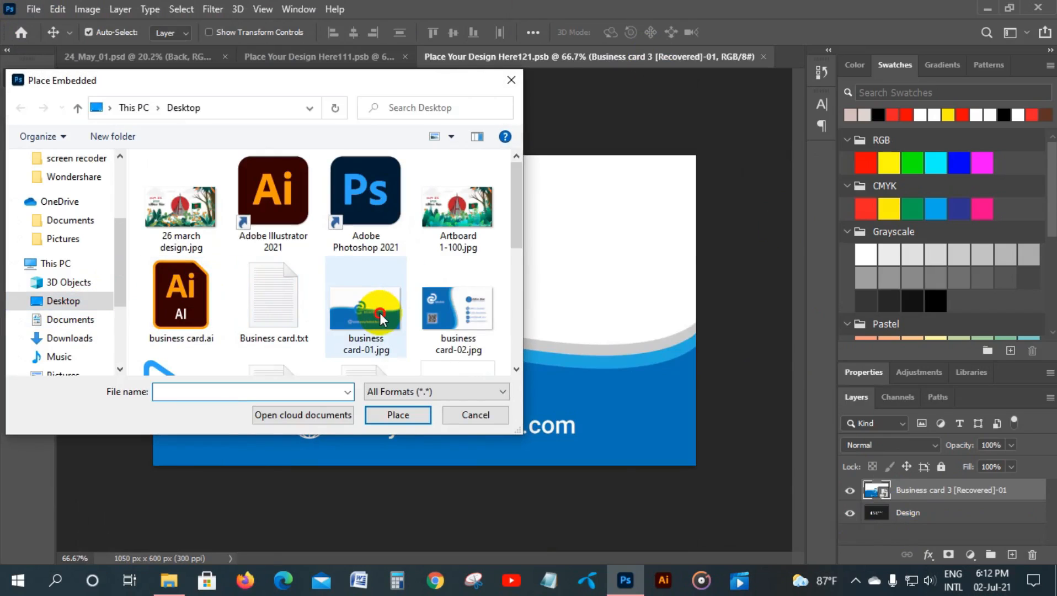
pyautogui.click(398, 414)
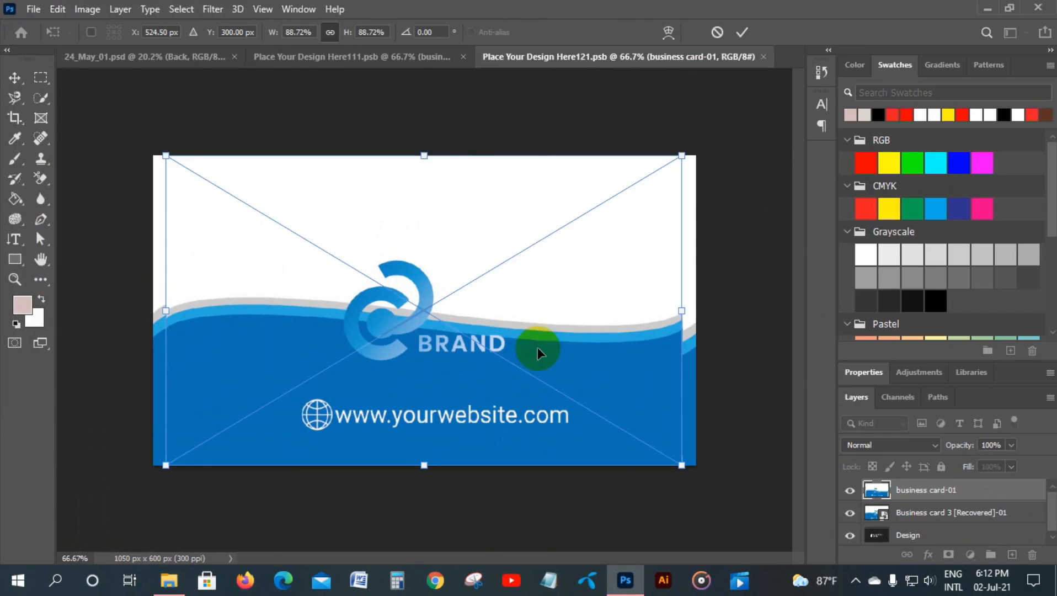
# - Scale the placed business card-01 image to about 95.25% to cover the canvas, then save the smart object and return to the mockup
pyautogui.moveTo(682, 311); pyautogui.dragTo(640, 316)
pyautogui.moveTo(695, 307); pyautogui.dragTo(659, 315)
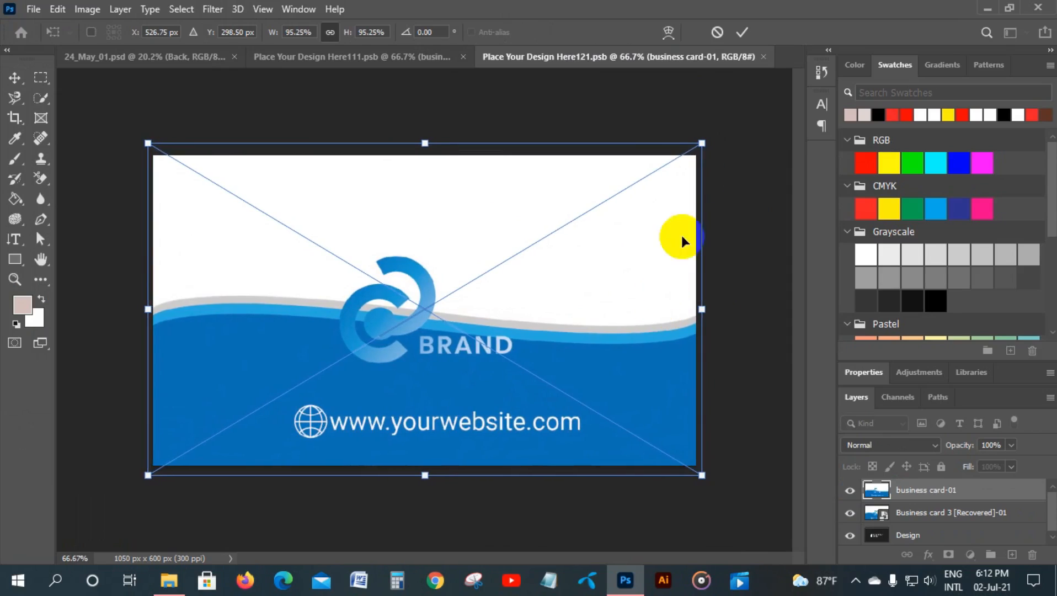
pyautogui.click(742, 32)
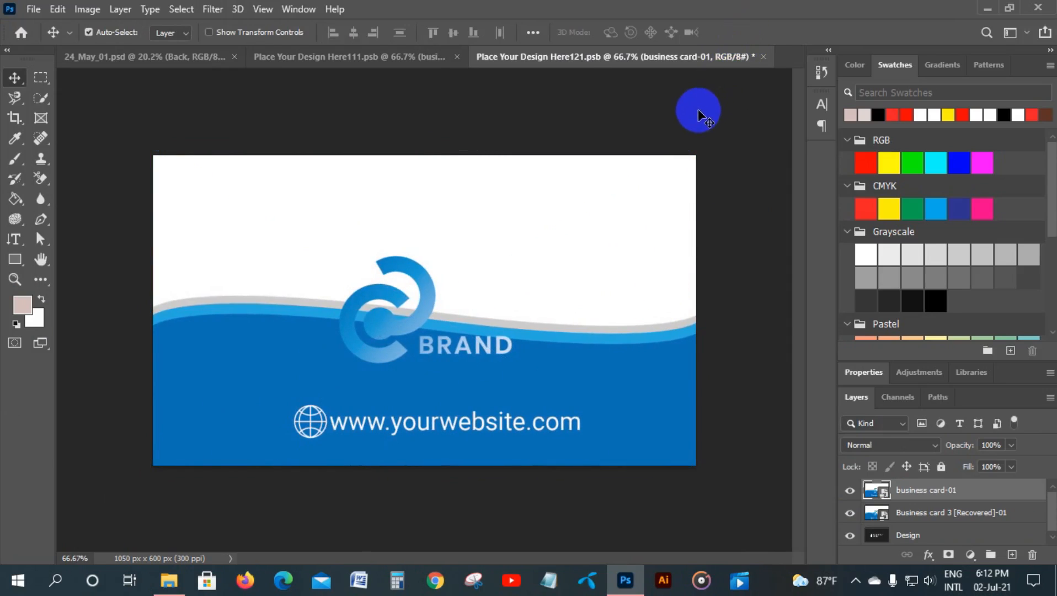
pyautogui.hotkey('ctrl', 's')
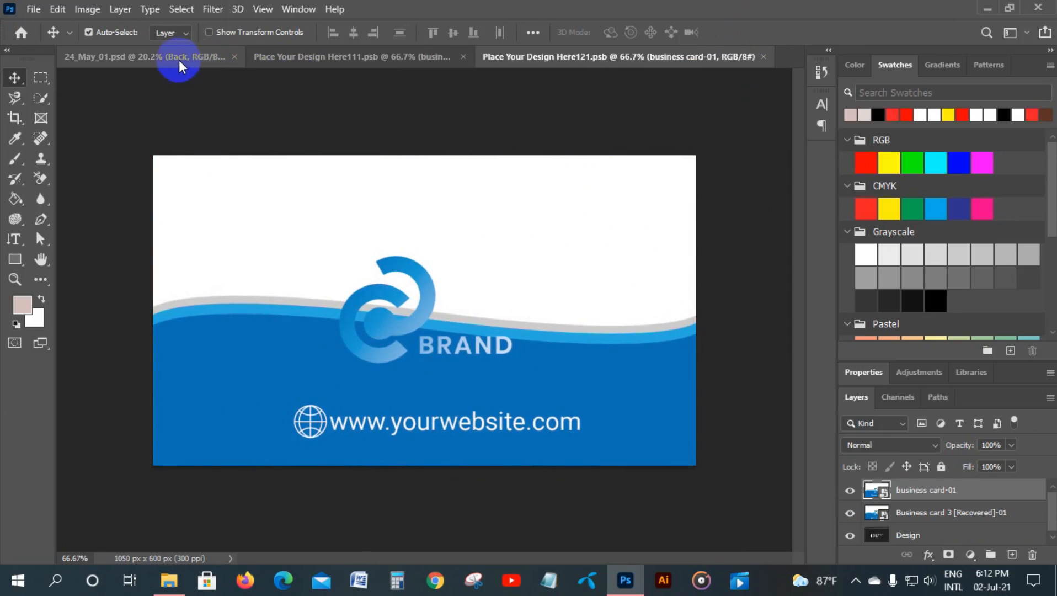
pyautogui.click(179, 60)
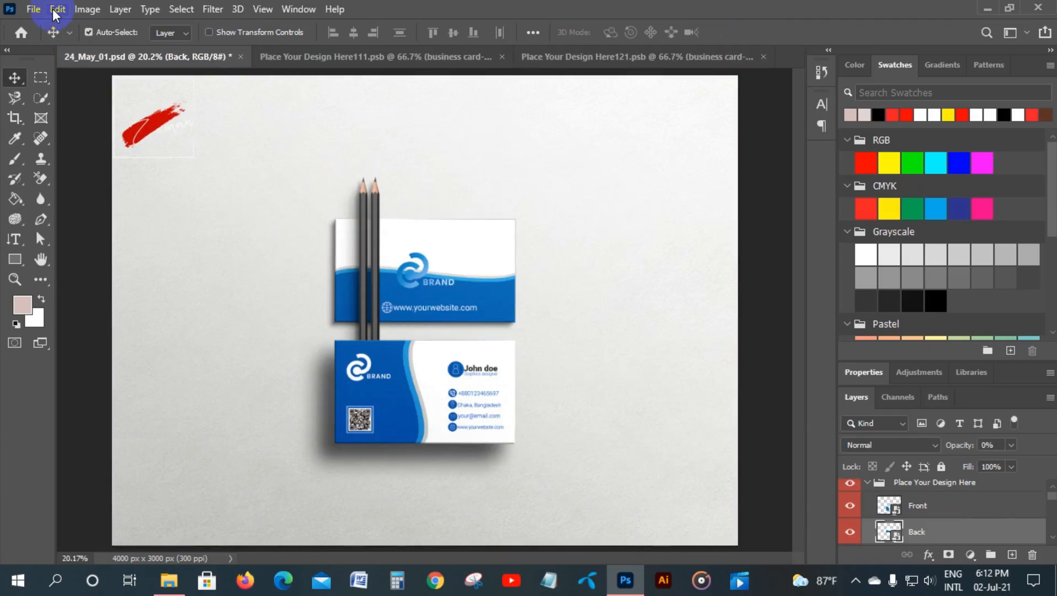
# - Export the mockup as the JPG file 24_May_01.jpg to the Desktop at 100% quality and 4000 x 3000 px
pyautogui.click(34, 9)
pyautogui.moveTo(68, 239)
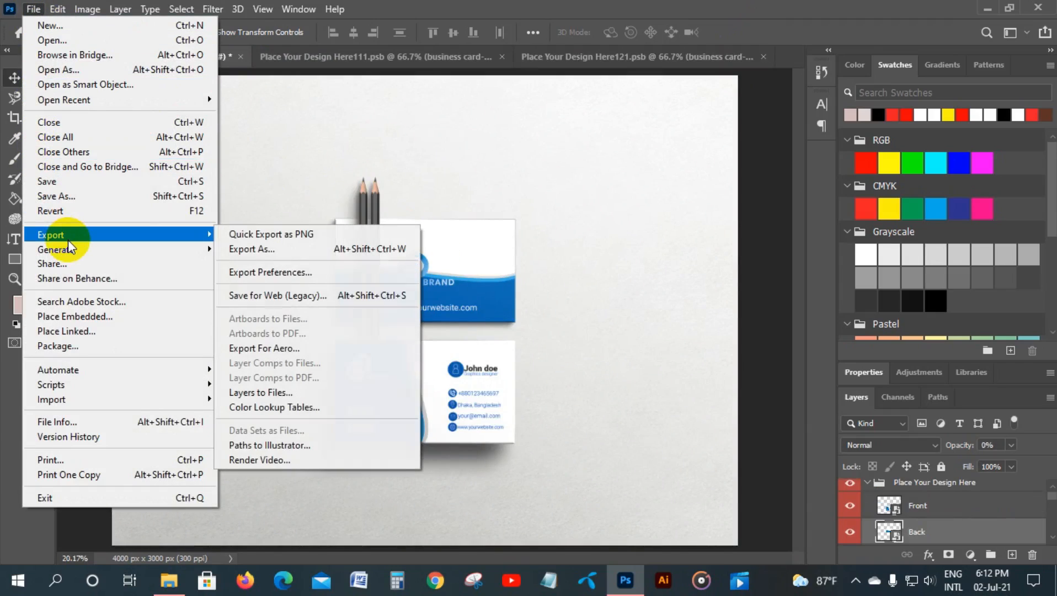
pyautogui.click(263, 250)
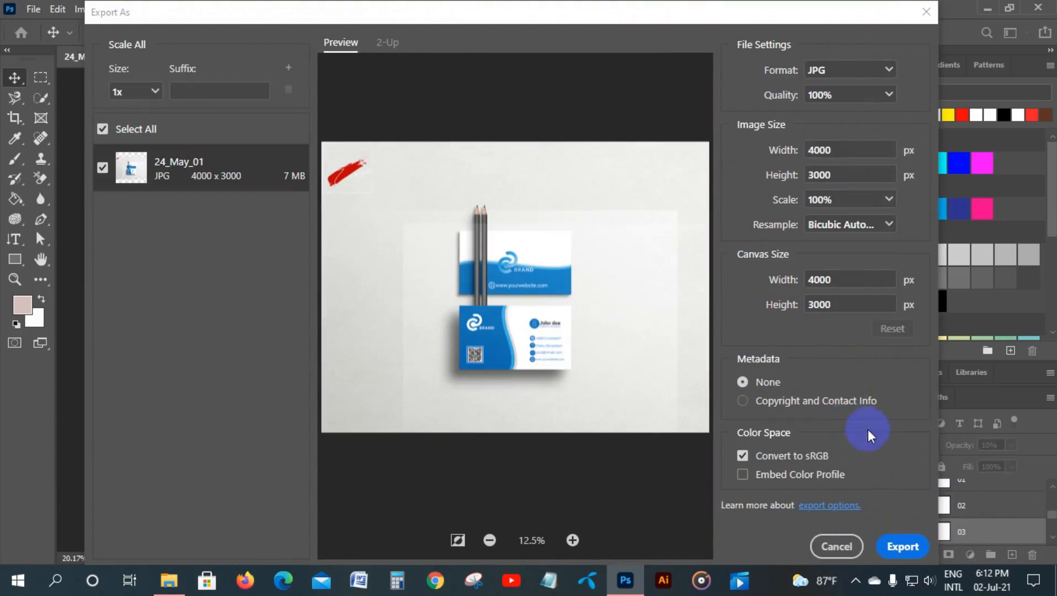
pyautogui.click(903, 548)
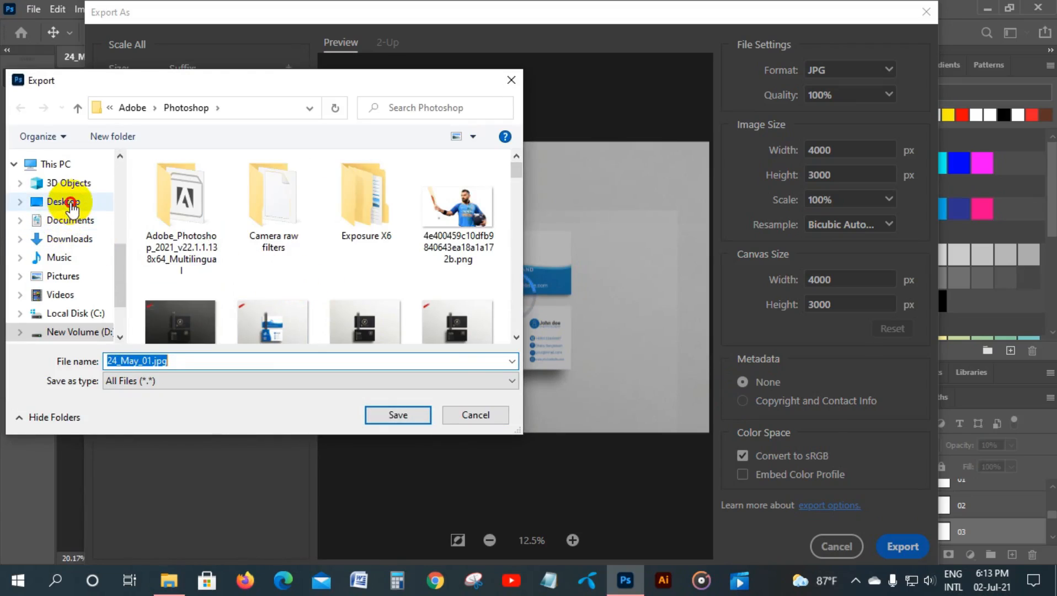
pyautogui.click(71, 205)
pyautogui.click(401, 414)
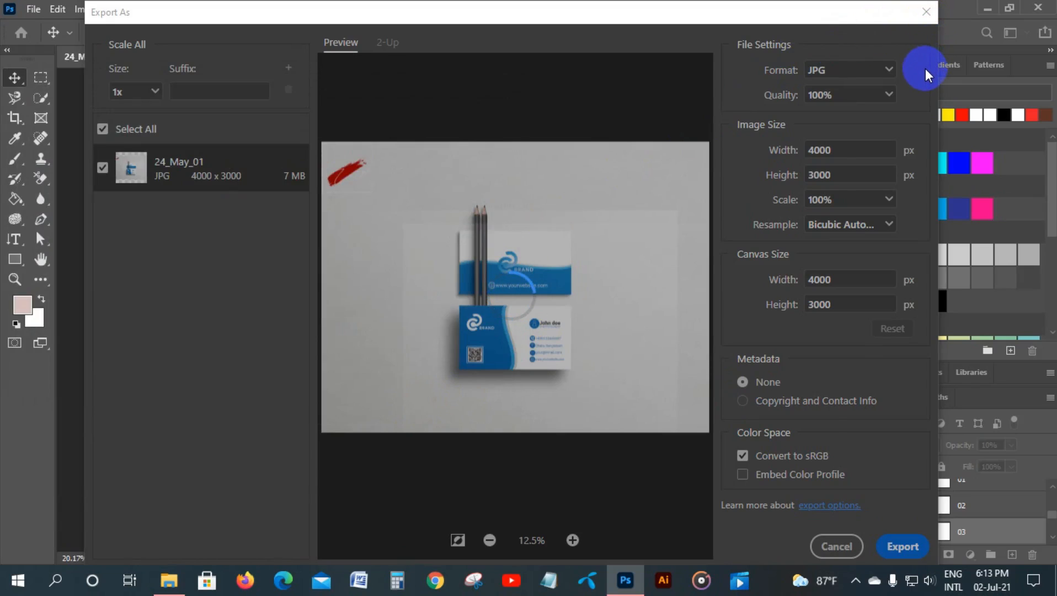
pyautogui.click(926, 12)
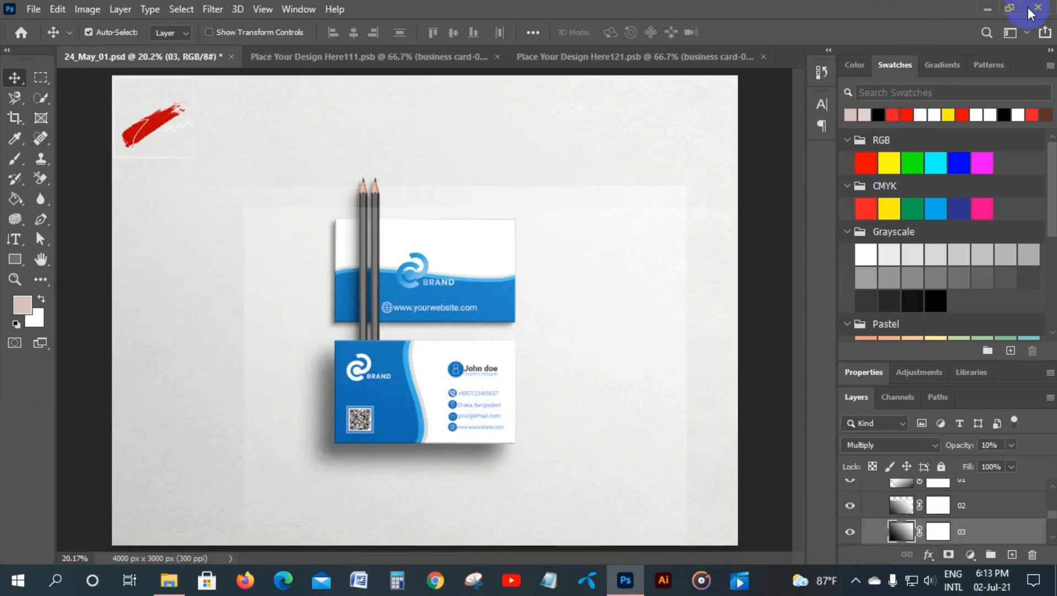
# - Quit Photoshop without saving the changes to 24_May_01.psd and close the mockup folder window
pyautogui.click(1038, 8)
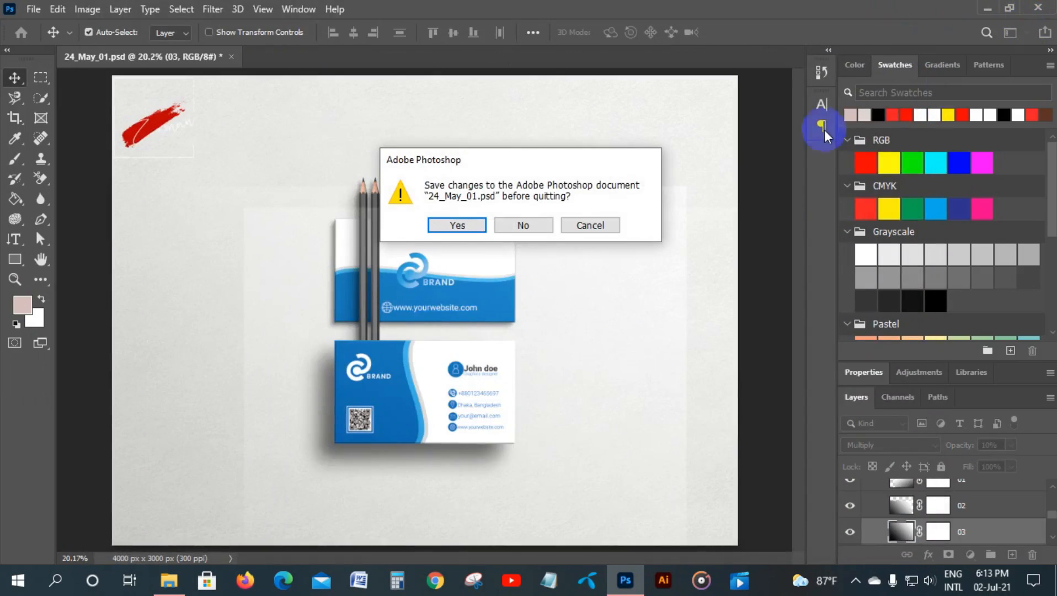
pyautogui.click(541, 222)
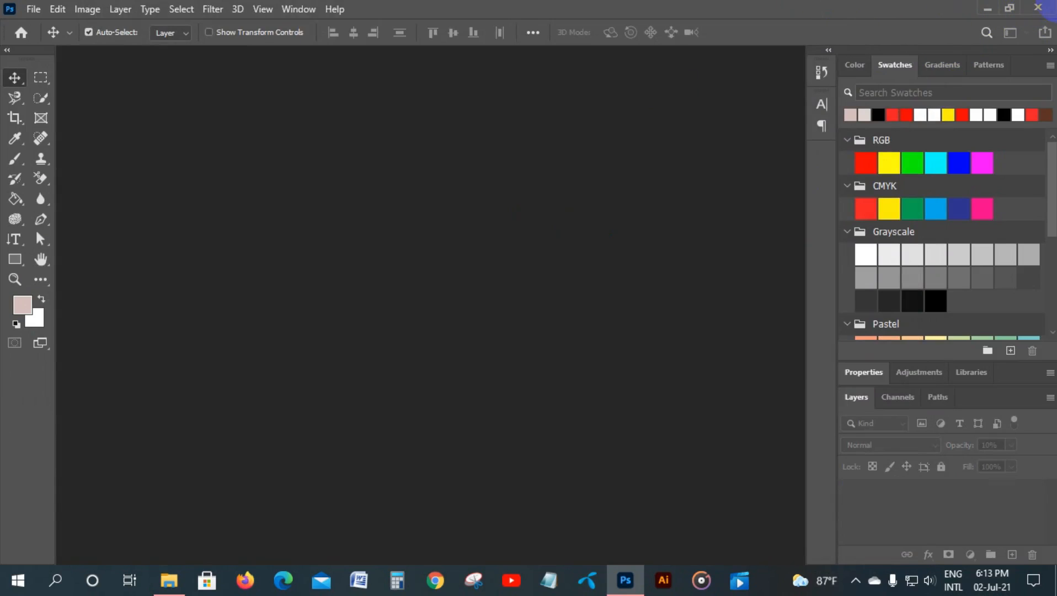
pyautogui.click(1037, 10)
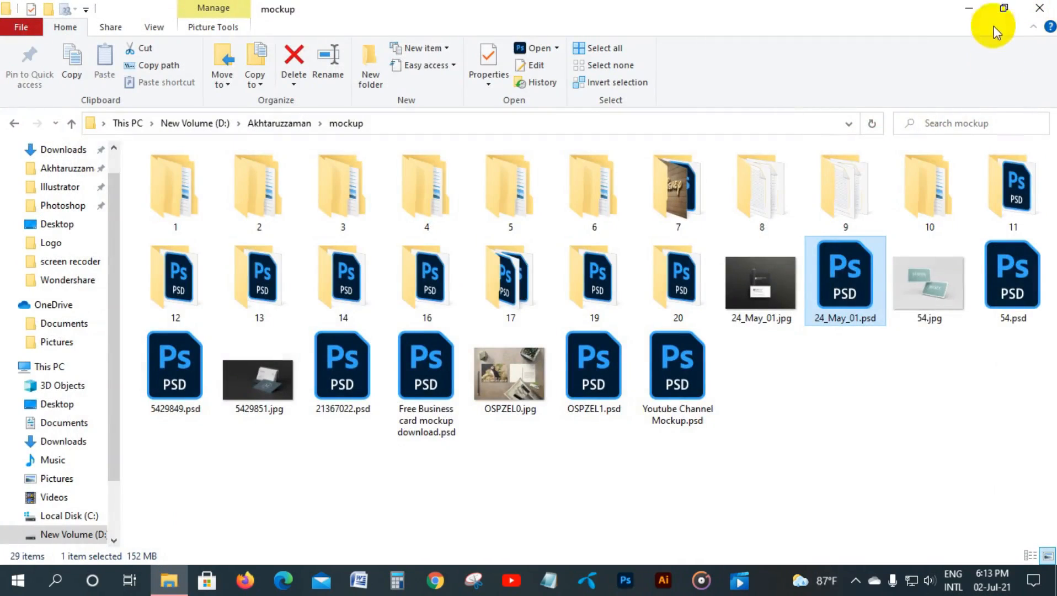
pyautogui.click(992, 7)
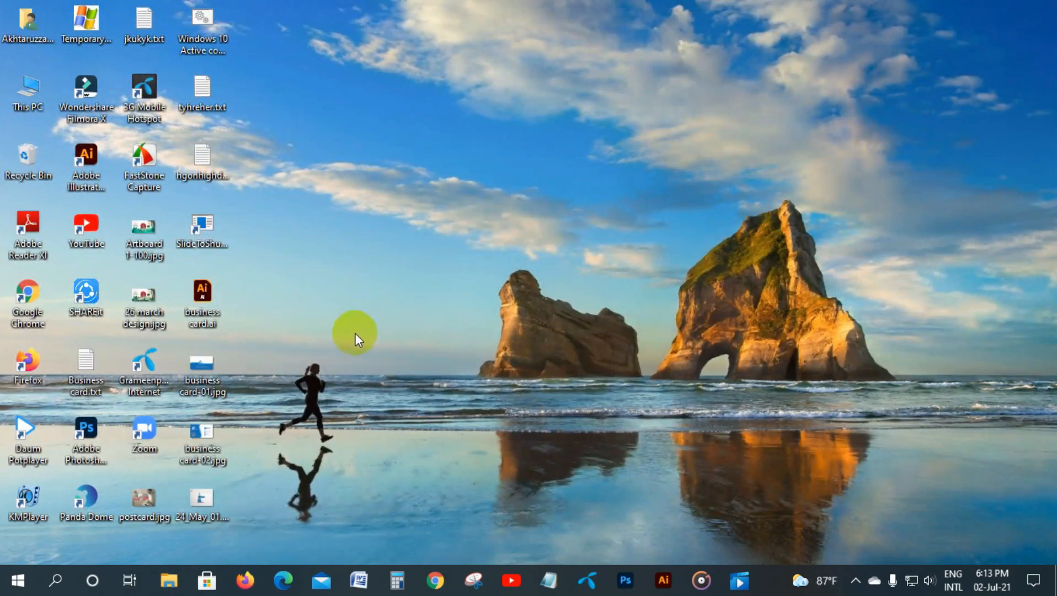
# - Open the exported 24_May_01.jpg from the Desktop and examine both card sides in the mockup up close
pyautogui.doubleClick(204, 502)
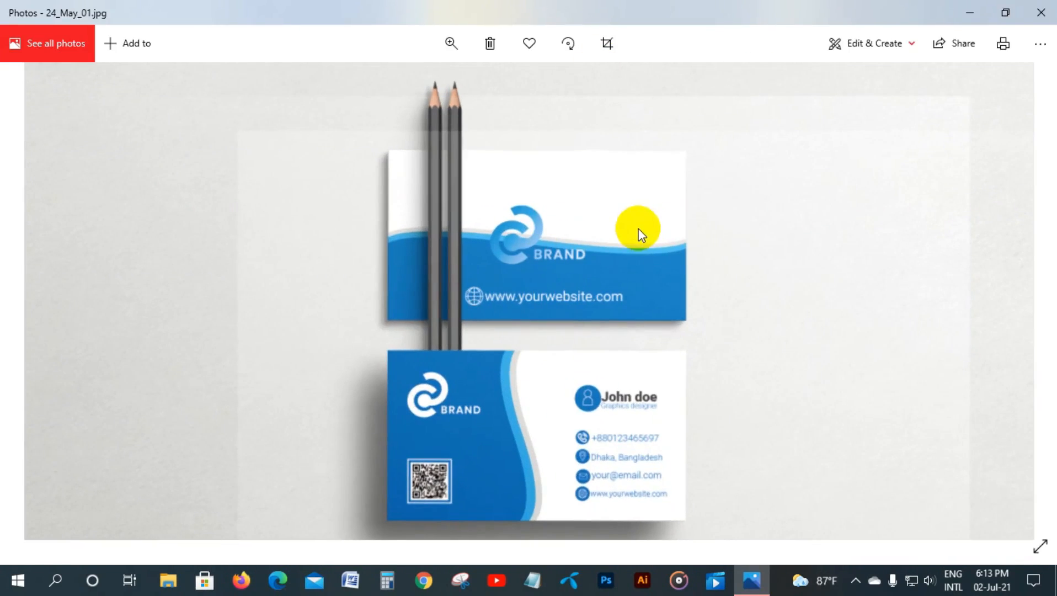
pyautogui.scroll(-3, 636, 238)
pyautogui.scroll(3, 632, 248)
pyautogui.scroll(-3, 632, 247)
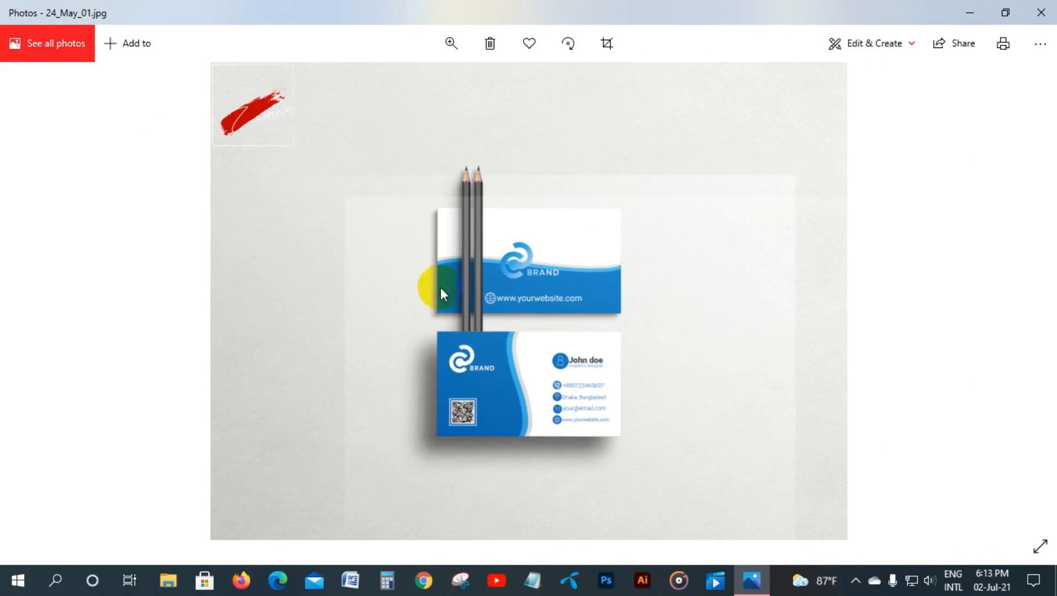
pyautogui.scroll(5, 452, 291)
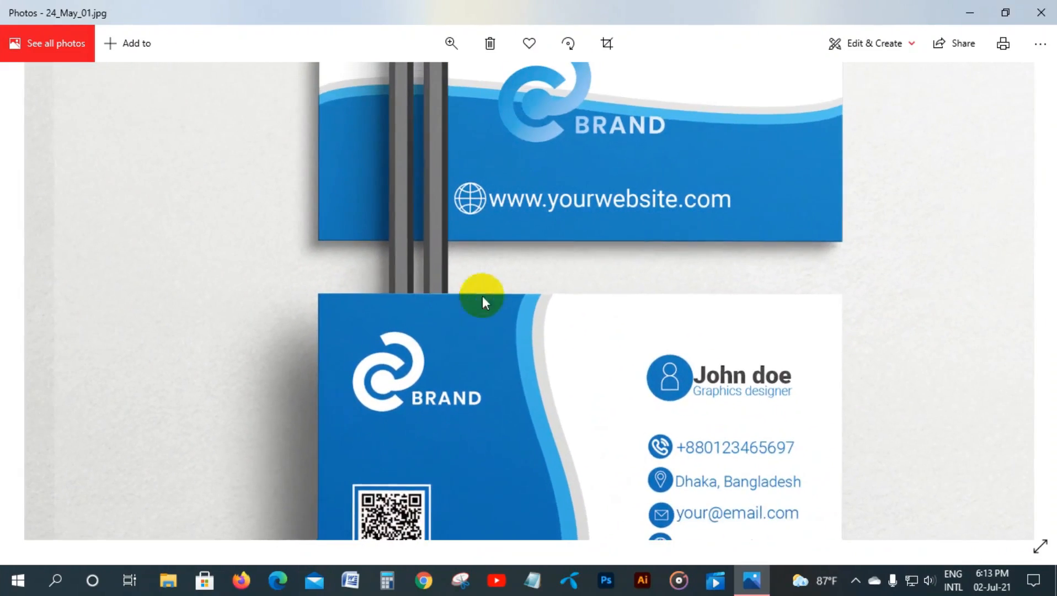
pyautogui.scroll(-5, 483, 295)
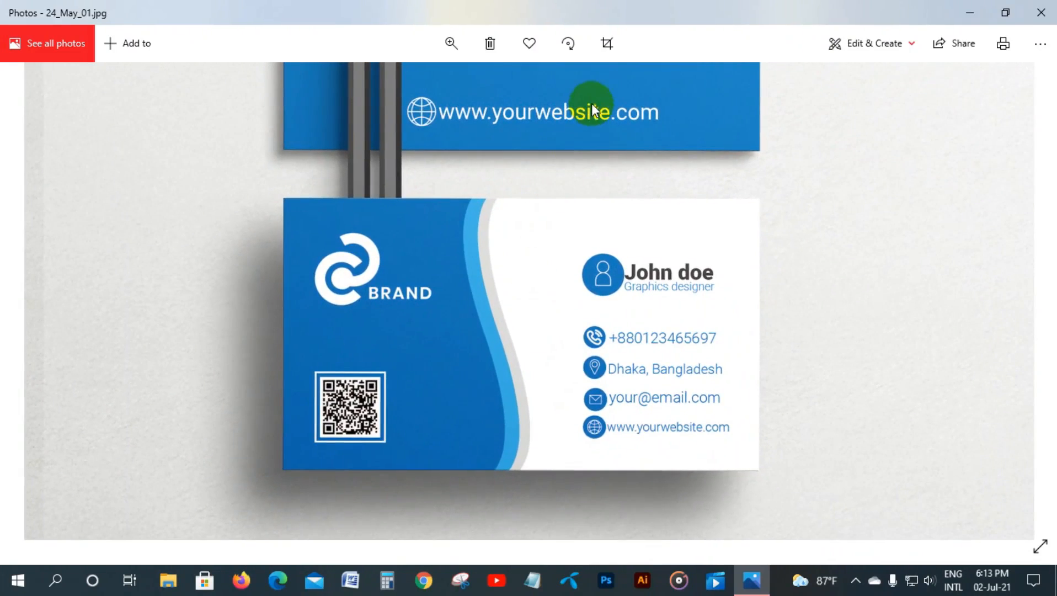
pyautogui.moveTo(592, 103); pyautogui.dragTo(568, 230)
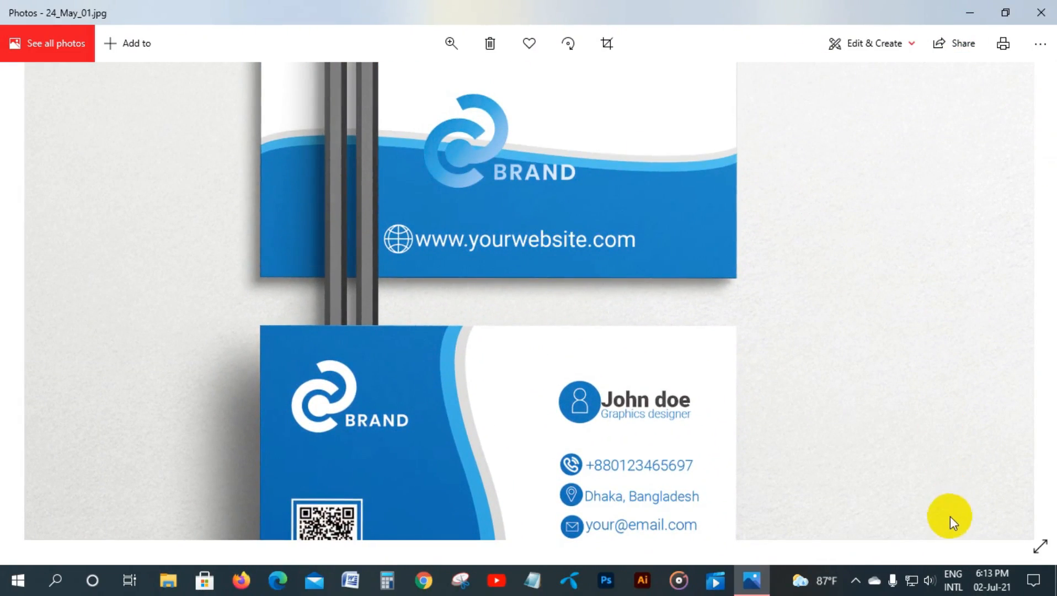